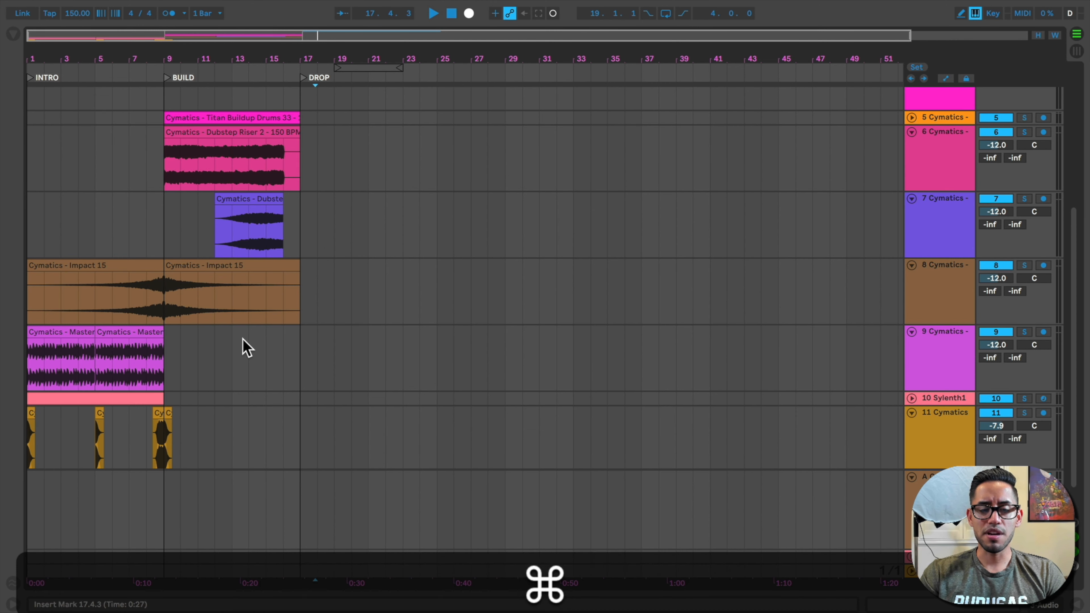
Review the default warp and launch settings in the Record, Warp and Launch preferences, then close the preferences
{"action": "key", "text": "super+comma"}
{"action": "left_click", "coordinate": [406, 238]}
{"action": "left_click", "coordinate": [406, 257]}
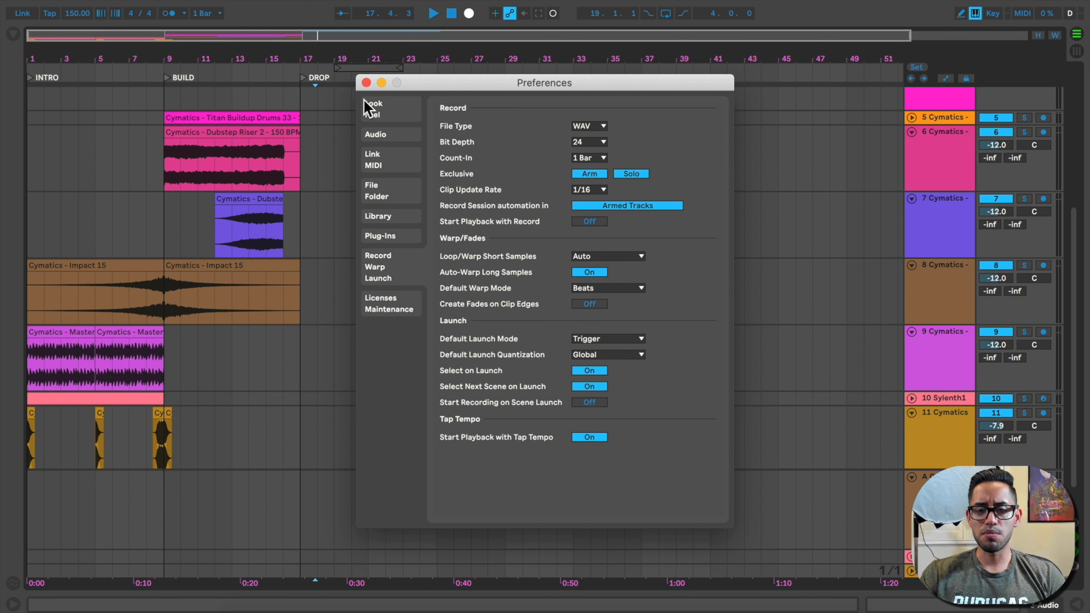
{"action": "left_click", "coordinate": [366, 83]}
Find the Detonate Full Drum Loop 9 clip on the Drums track and play it from bar 17
{"action": "left_click_drag", "start_coordinate": [187, 59], "coordinate": [289, 142]}
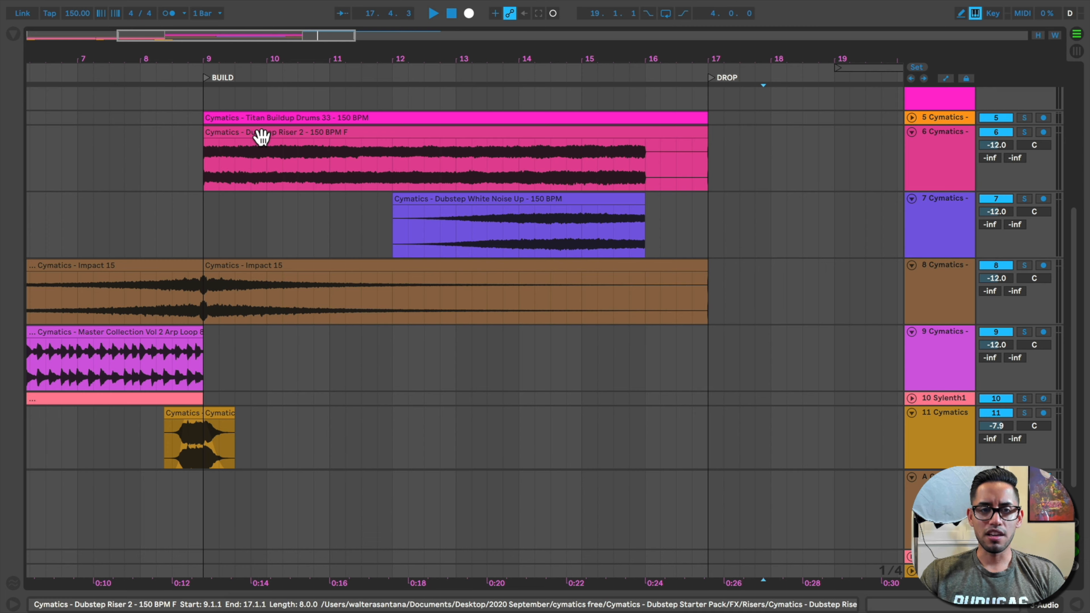
{"action": "left_click_drag", "start_coordinate": [239, 60], "coordinate": [279, 125]}
{"action": "scroll", "coordinate": [277, 143], "scroll_direction": "up", "scroll_amount": 6}
{"action": "scroll", "coordinate": [301, 141], "scroll_direction": "left", "scroll_amount": 4}
{"action": "scroll", "coordinate": [365, 129], "scroll_direction": "right", "scroll_amount": 3}
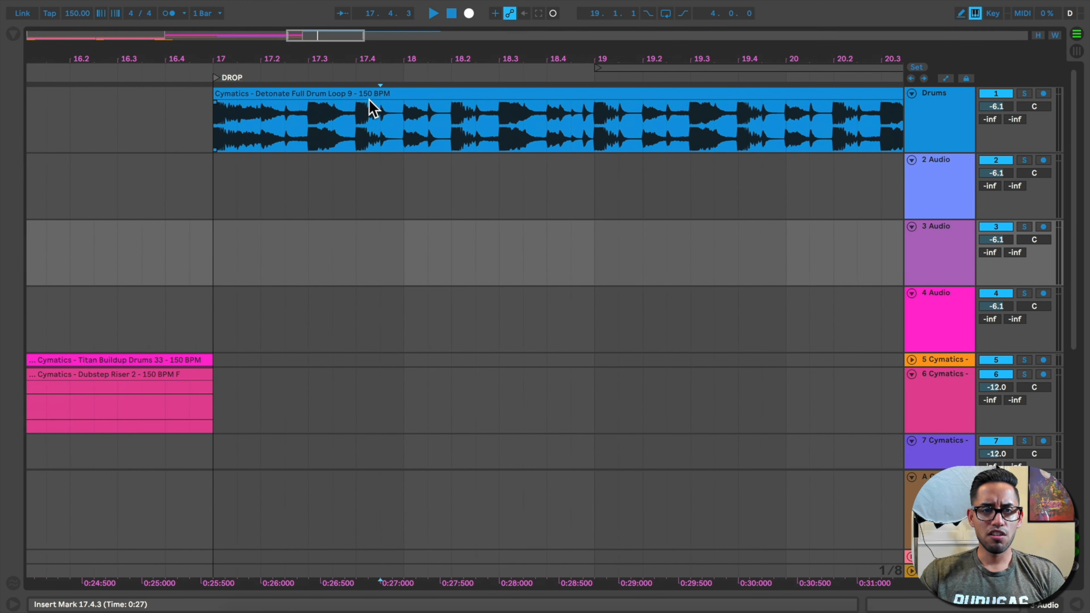
{"action": "left_click_drag", "start_coordinate": [378, 68], "coordinate": [373, 43]}
{"action": "left_click", "coordinate": [341, 94]}
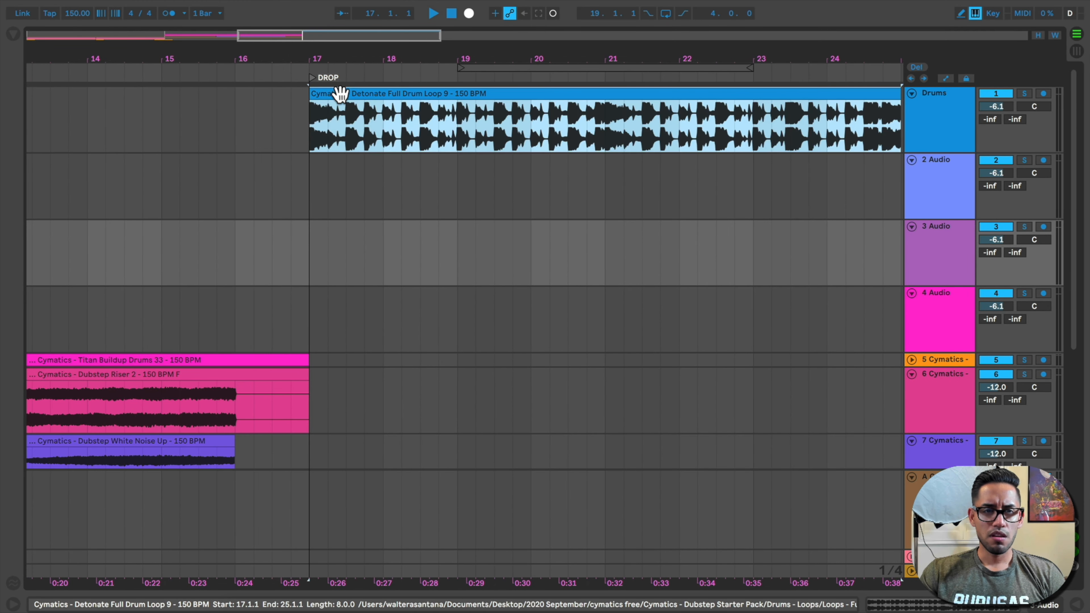
{"action": "key", "text": "space"}
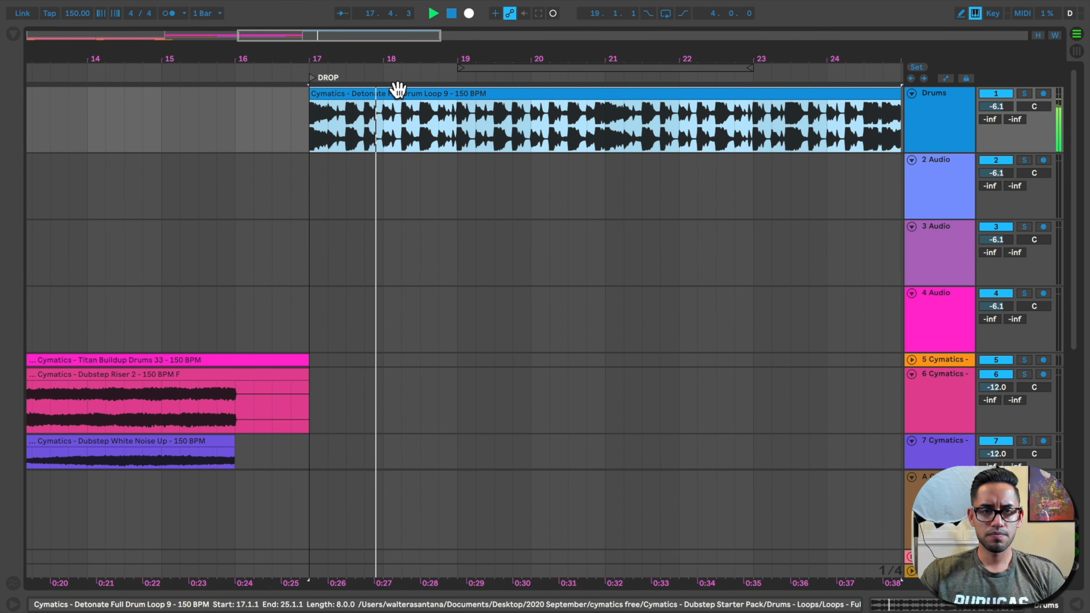
{"action": "left_click_drag", "start_coordinate": [394, 66], "coordinate": [394, 111]}
{"action": "key", "text": "space"}
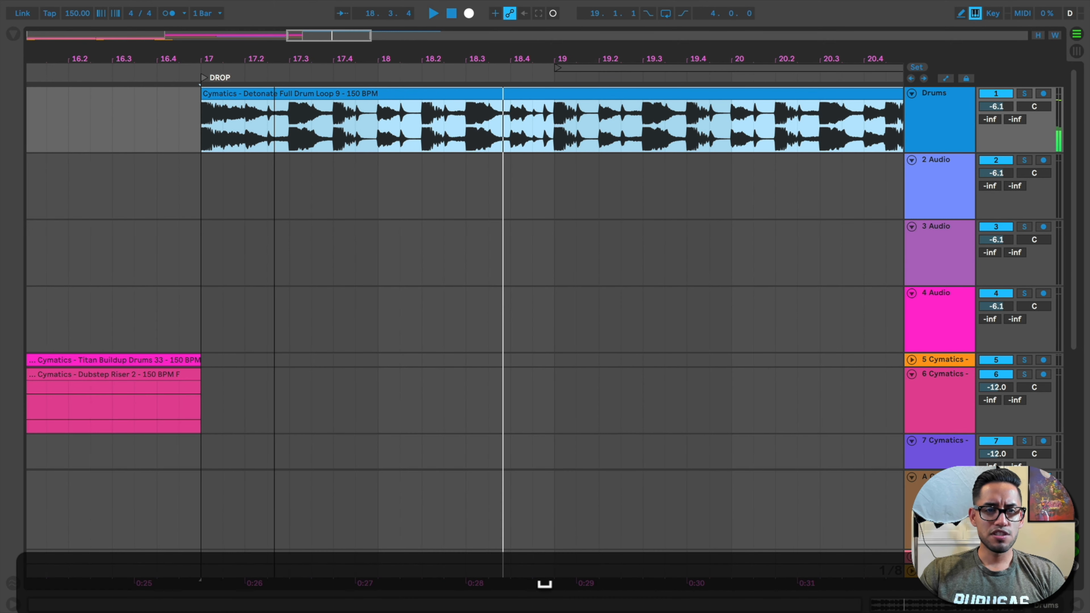
Turn on the metronome and play the drum loop against it from the DROP locator
{"action": "left_click_drag", "start_coordinate": [281, 60], "coordinate": [281, 49]}
{"action": "right_click", "coordinate": [292, 177]}
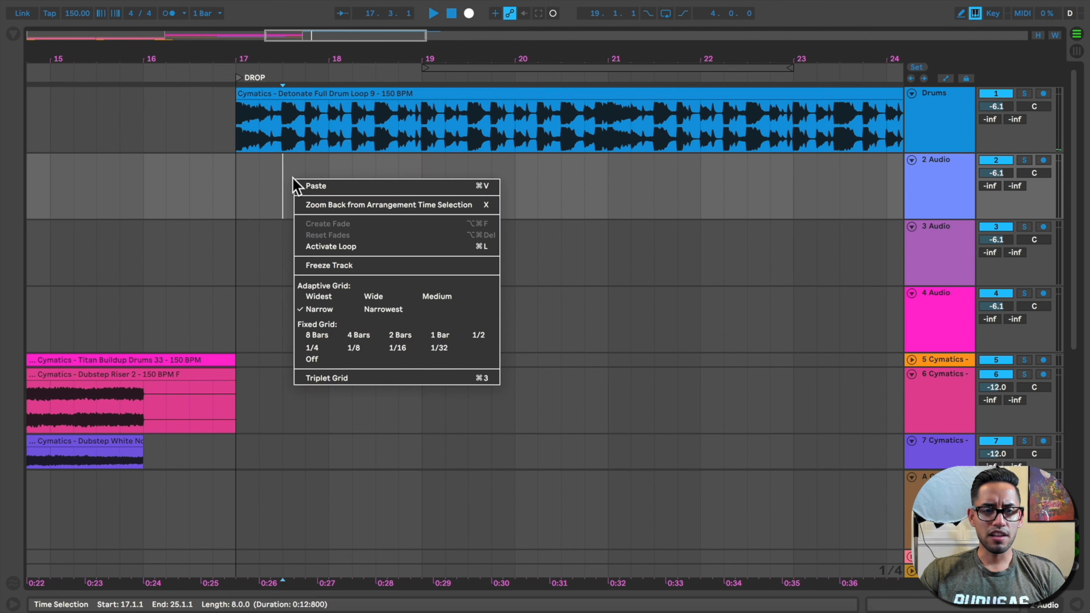
{"action": "left_click", "coordinate": [270, 202]}
{"action": "left_click_drag", "start_coordinate": [270, 65], "coordinate": [270, 111]}
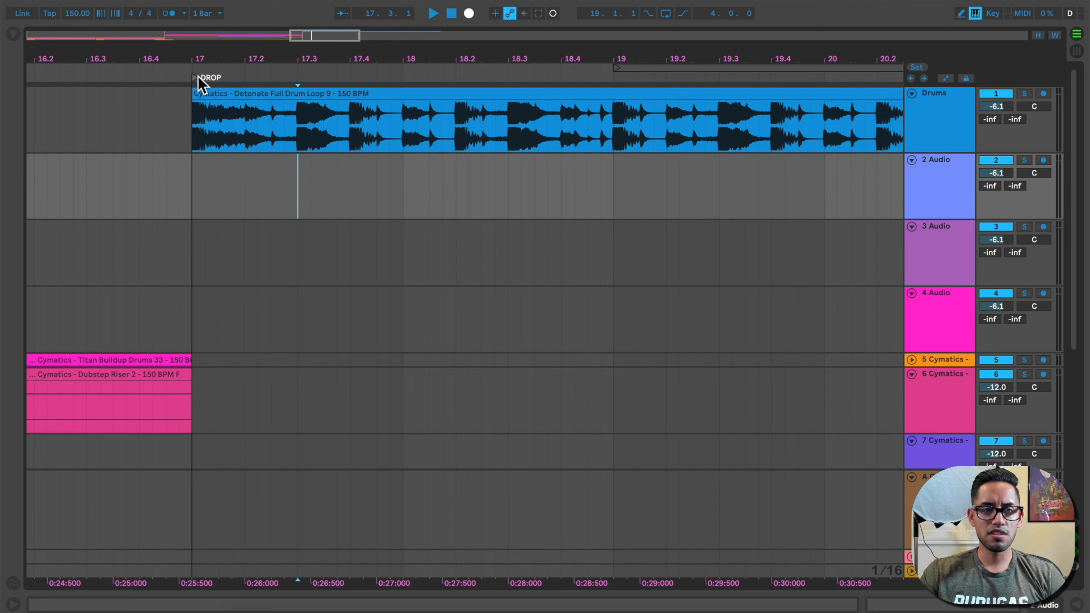
{"action": "left_click", "coordinate": [170, 13]}
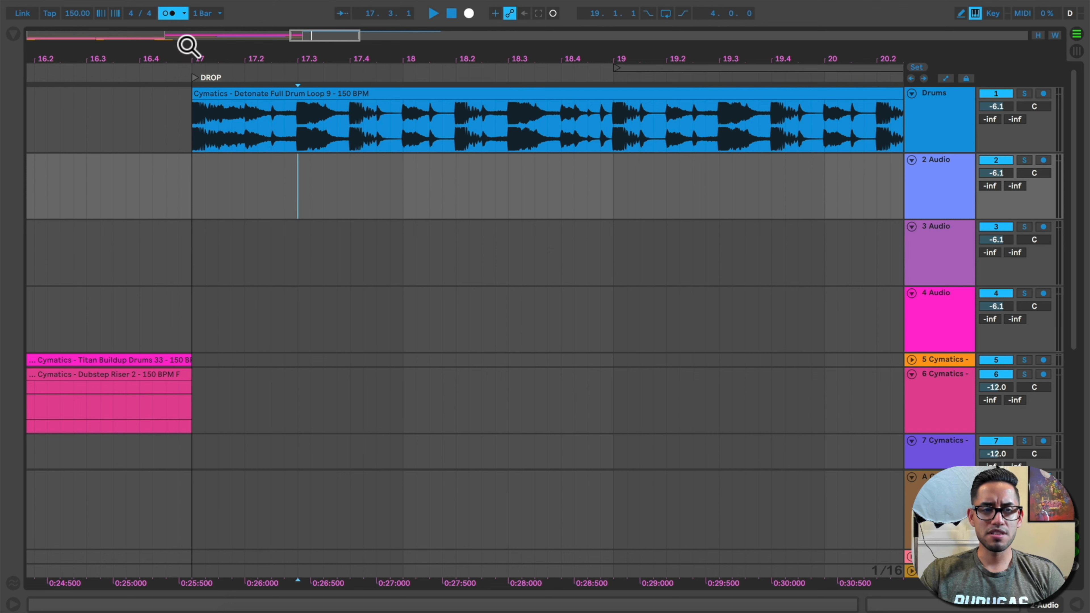
{"action": "left_click", "coordinate": [194, 76]}
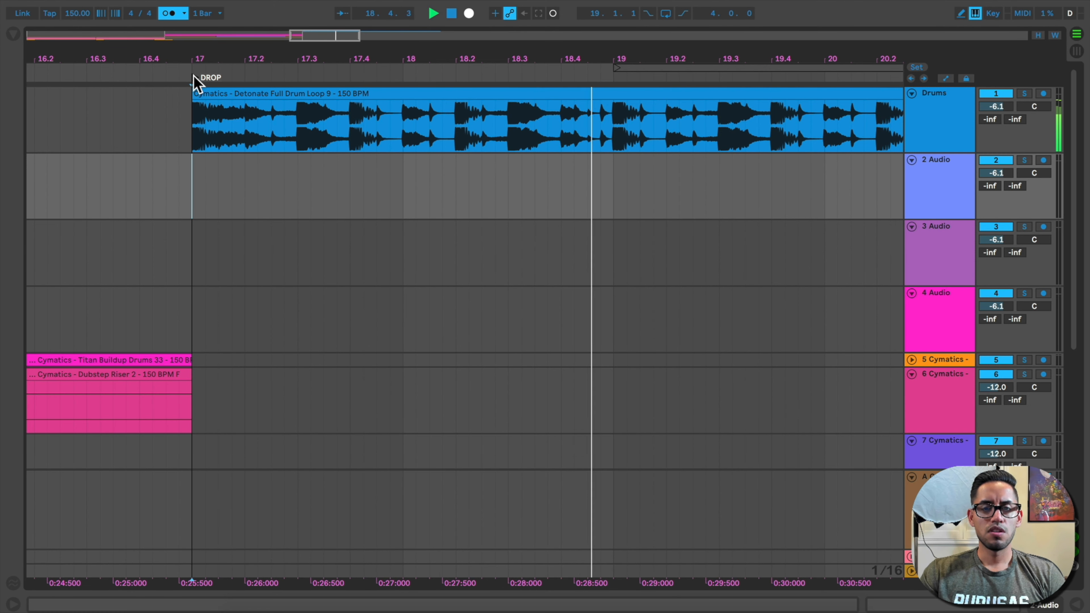
{"action": "key", "text": "space"}
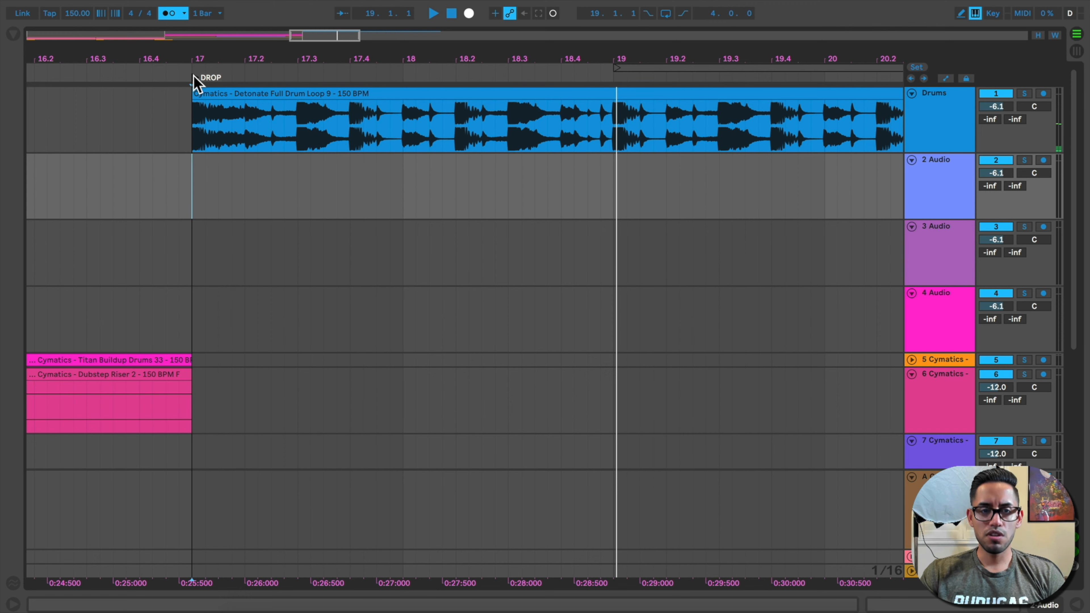
Set the metronome rhythm to 1/8 and play the start of the drum loop against it
{"action": "left_click_drag", "start_coordinate": [220, 60], "coordinate": [220, 111]}
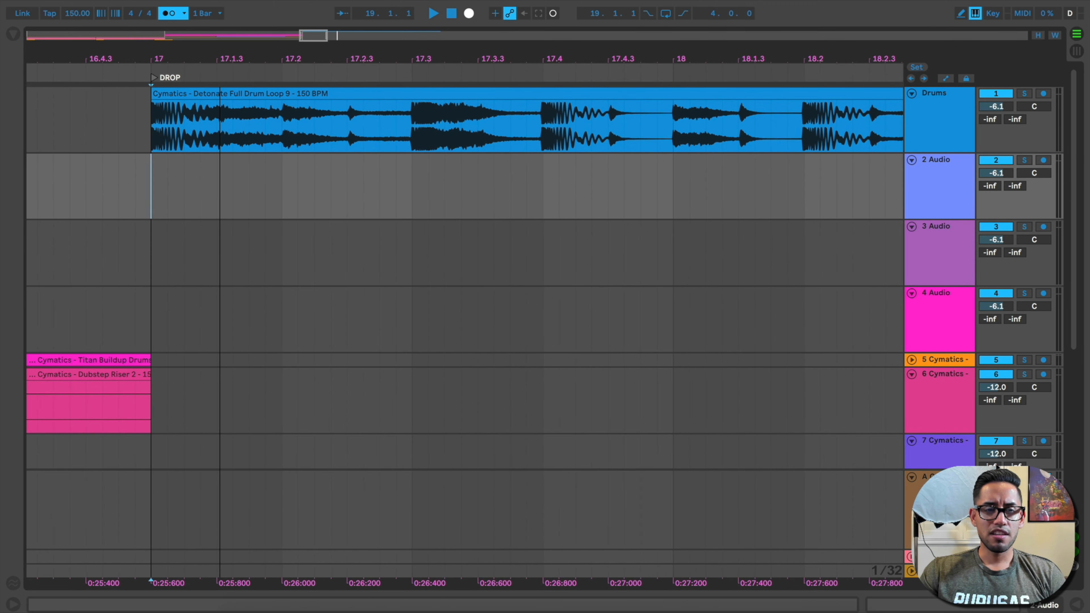
{"action": "left_click", "coordinate": [184, 13]}
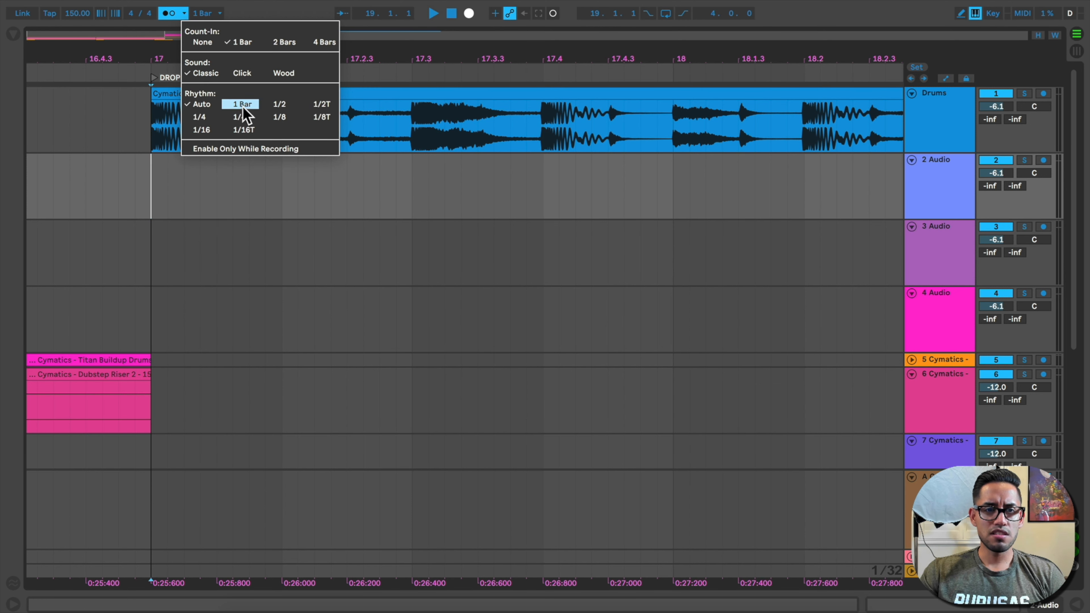
{"action": "left_click", "coordinate": [279, 116]}
{"action": "key", "text": "space"}
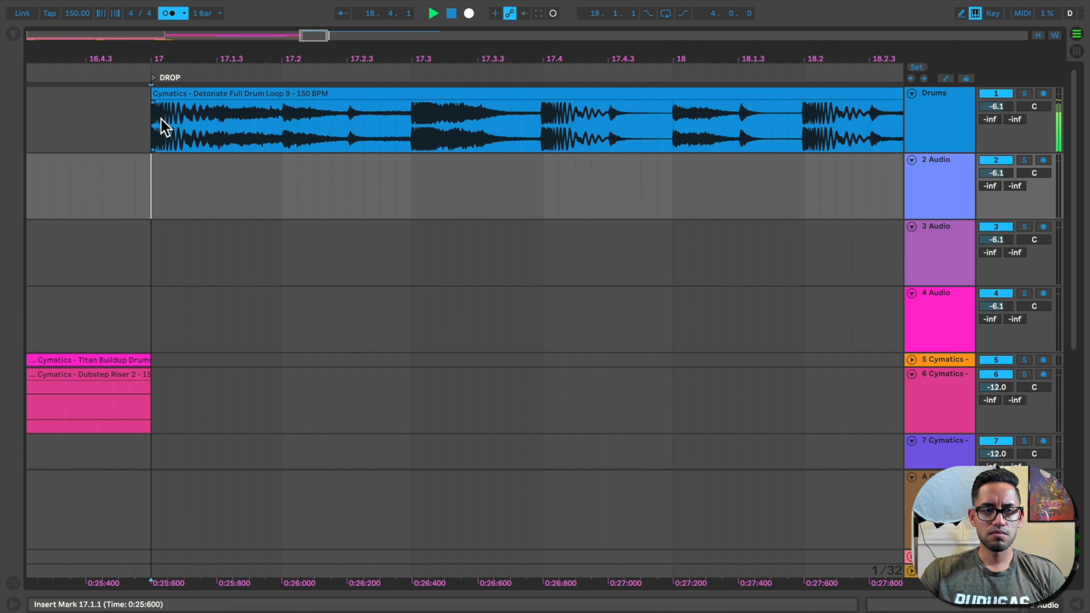
{"action": "key", "text": "space"}
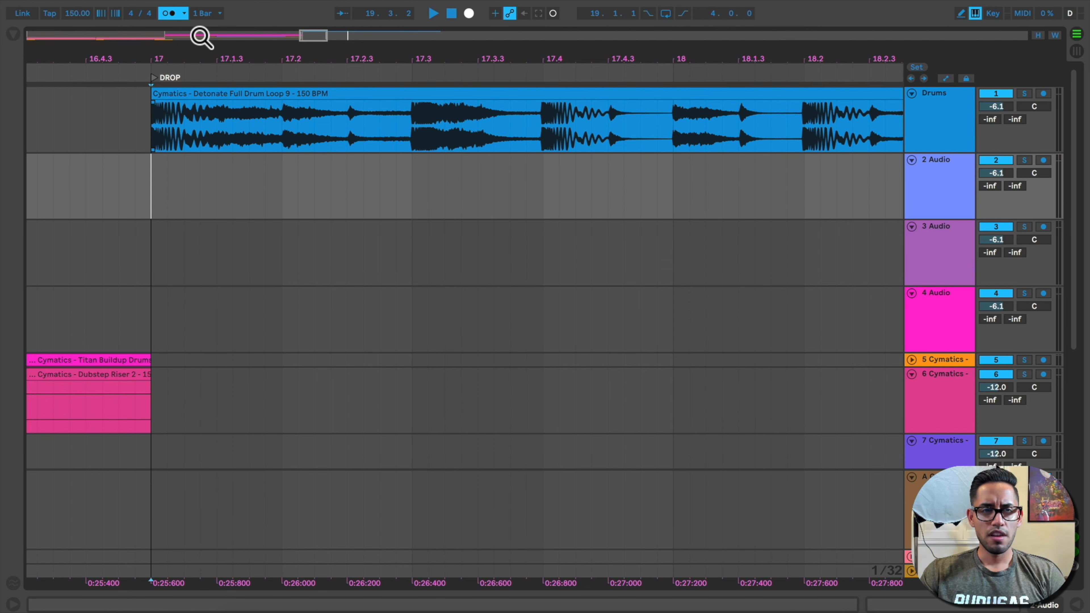
Check the drum loop from bar 17 against a 1/16 metronome rhythm, then switch the metronome off
{"action": "left_click", "coordinate": [184, 13]}
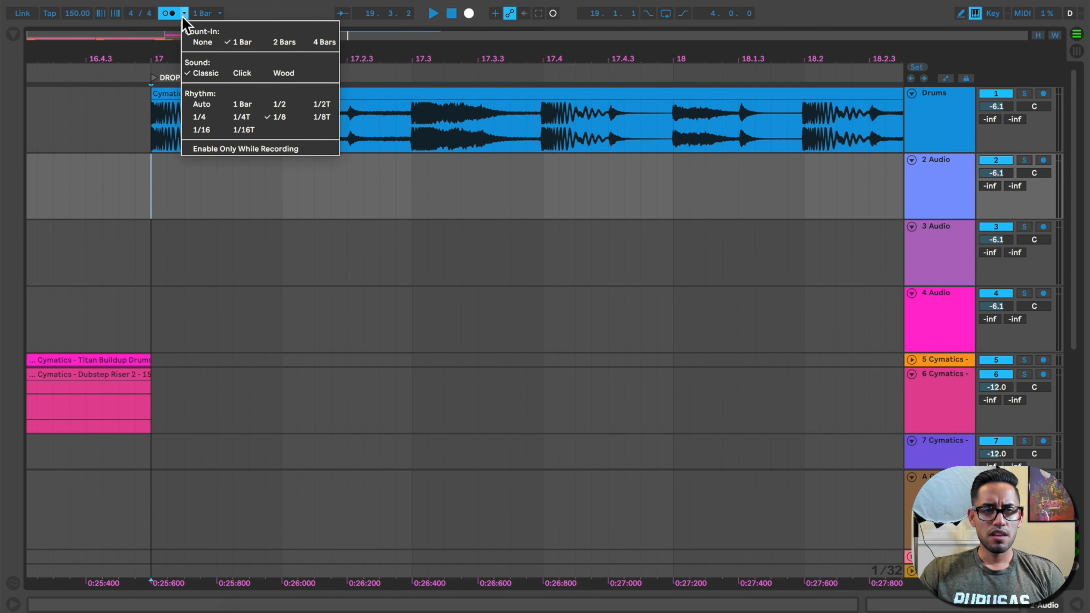
{"action": "left_click", "coordinate": [208, 128]}
{"action": "left_click_drag", "start_coordinate": [192, 60], "coordinate": [200, 59]}
{"action": "left_click", "coordinate": [98, 121]}
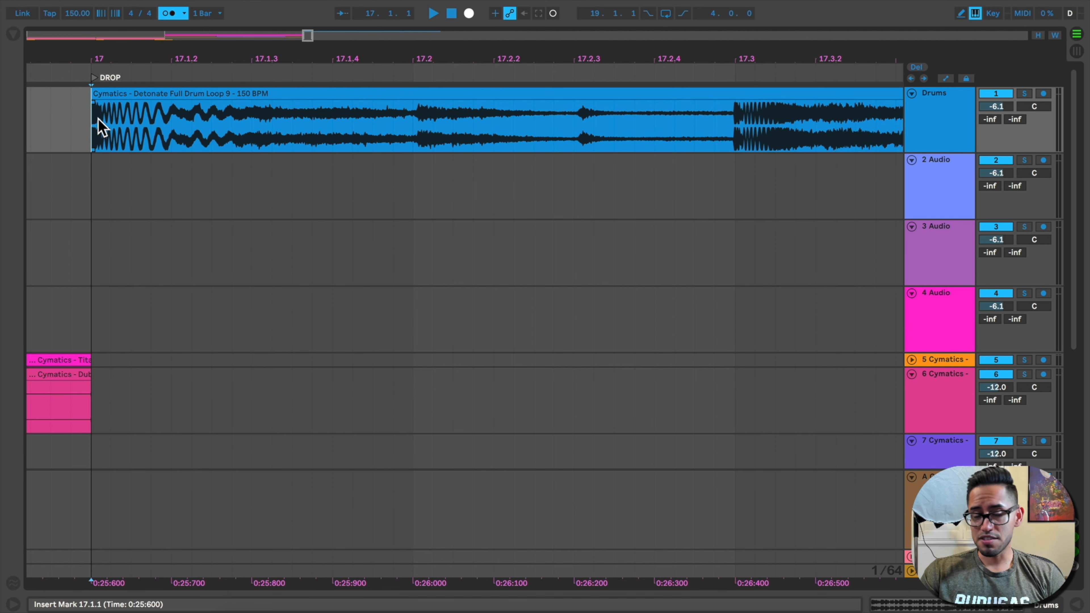
{"action": "key", "text": "space"}
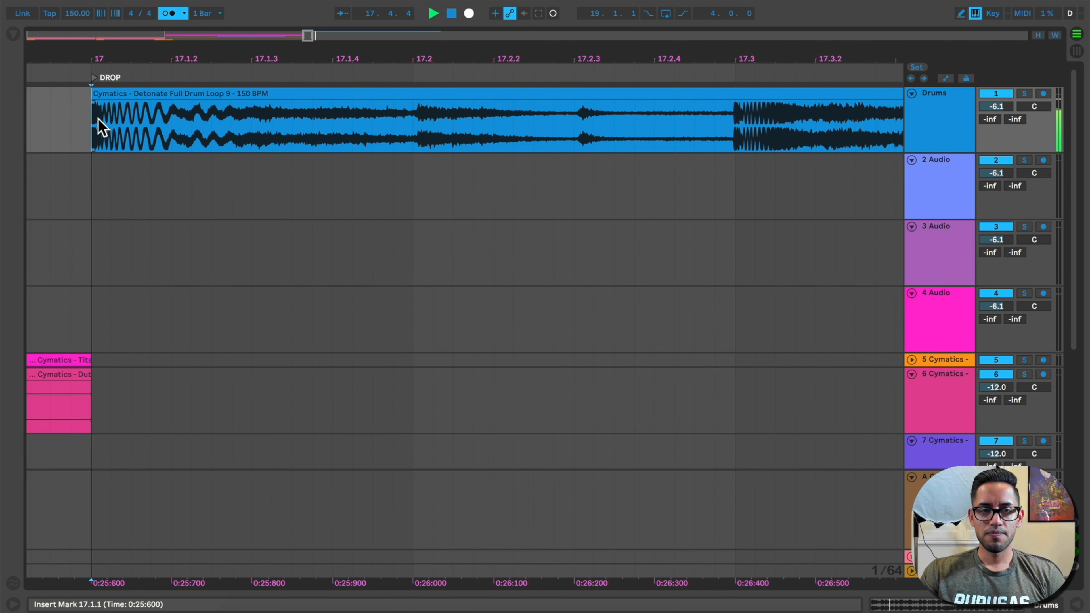
{"action": "left_click", "coordinate": [169, 13]}
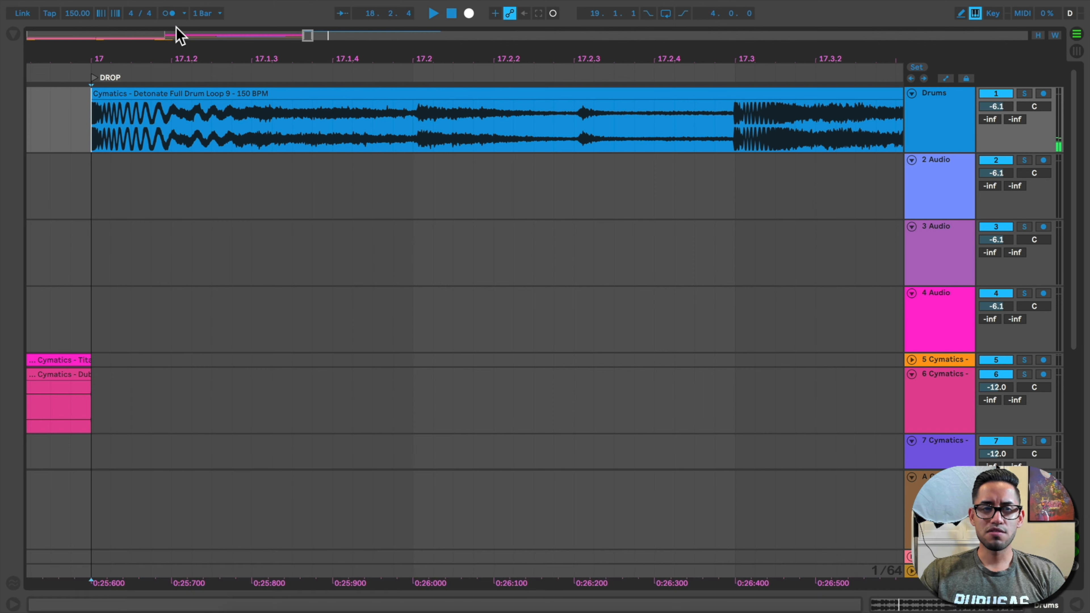
Examine how the drum loop's hits around beat 17.3 line up with the grid and play that passage
{"action": "left_click_drag", "start_coordinate": [185, 45], "coordinate": [190, 47]}
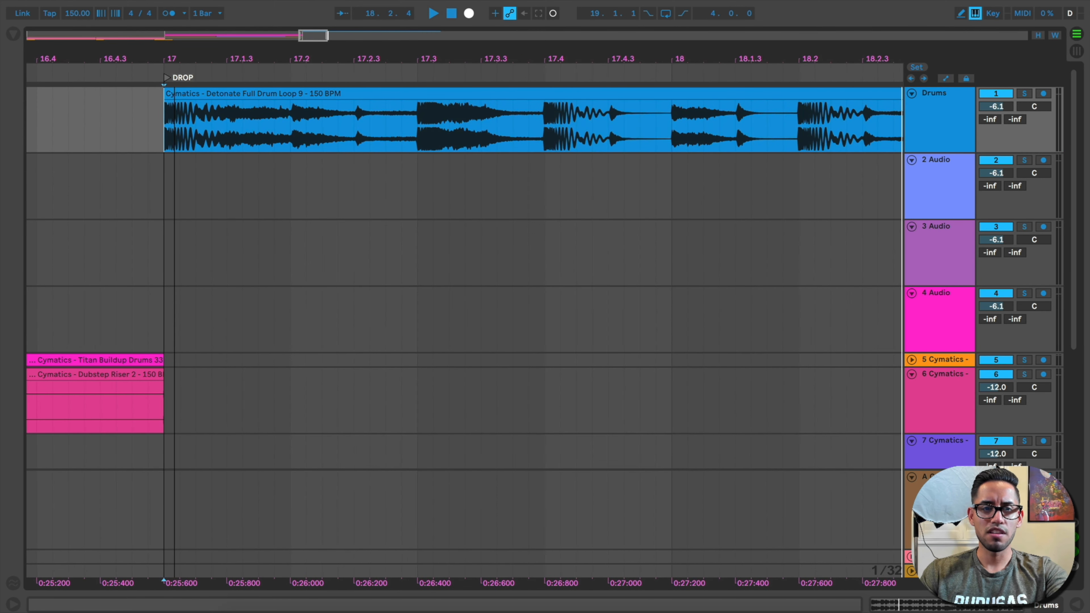
{"action": "left_click", "coordinate": [171, 111]}
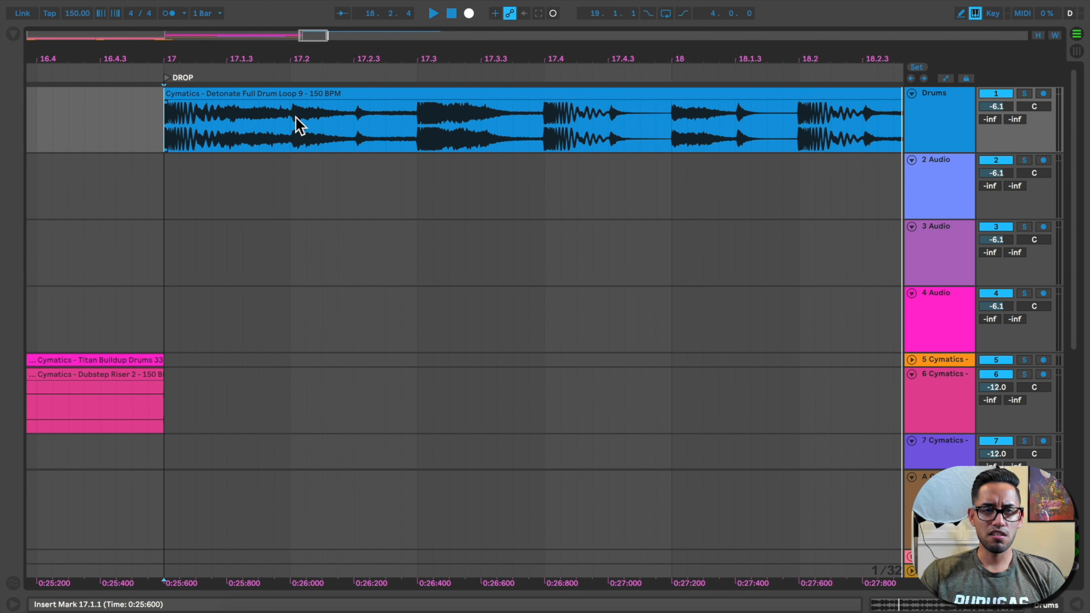
{"action": "left_click_drag", "start_coordinate": [301, 58], "coordinate": [300, 58]}
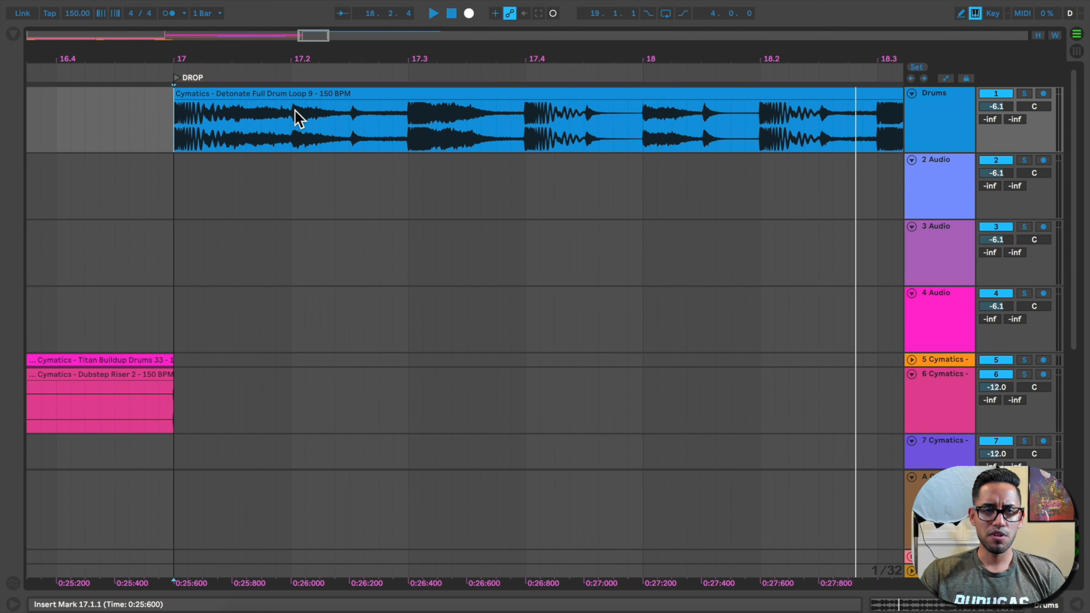
{"action": "left_click_drag", "start_coordinate": [418, 65], "coordinate": [419, 71]}
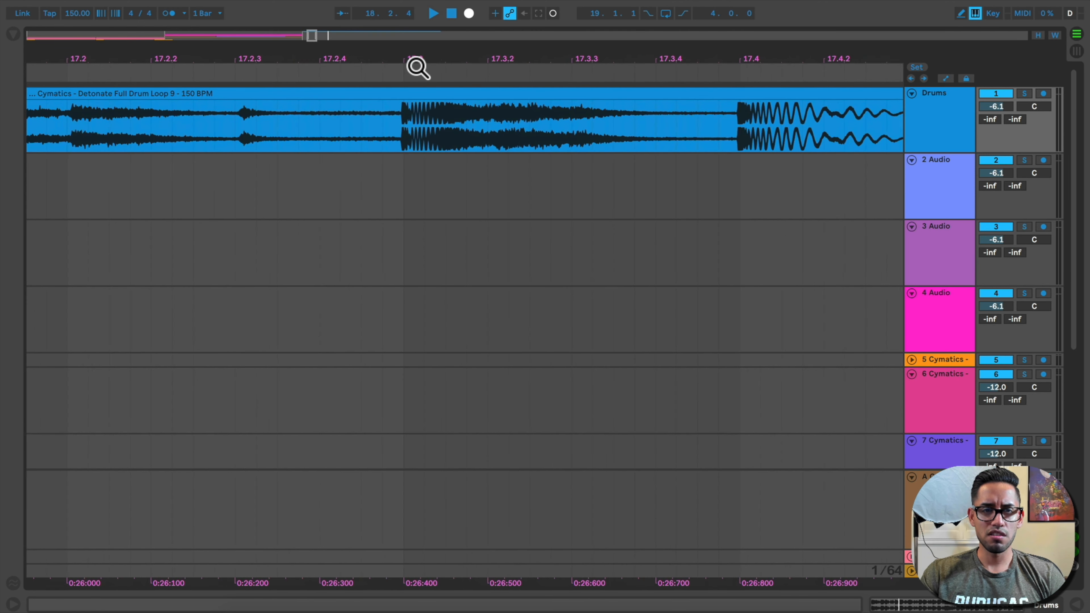
{"action": "left_click", "coordinate": [360, 69]}
{"action": "key", "text": "space"}
{"action": "left_click_drag", "start_coordinate": [368, 63], "coordinate": [368, 57]}
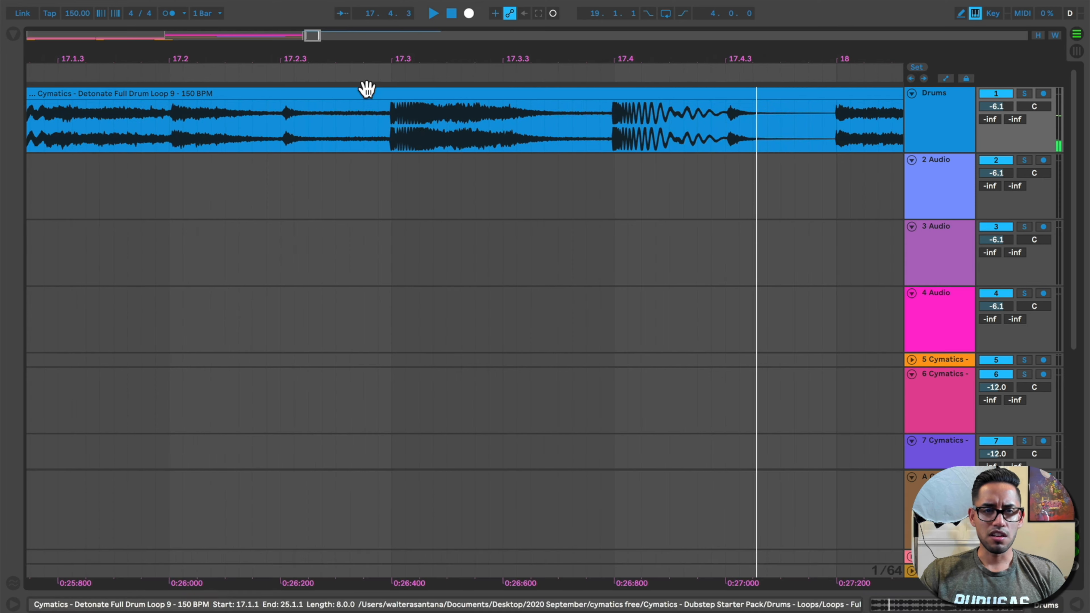
Open the drum loop's clip view, enlarge the sample editor and inspect the waveform around beats 2.2 and 2.3
{"action": "double_click", "coordinate": [373, 94]}
{"action": "left_click_drag", "start_coordinate": [413, 438], "coordinate": [345, 281]}
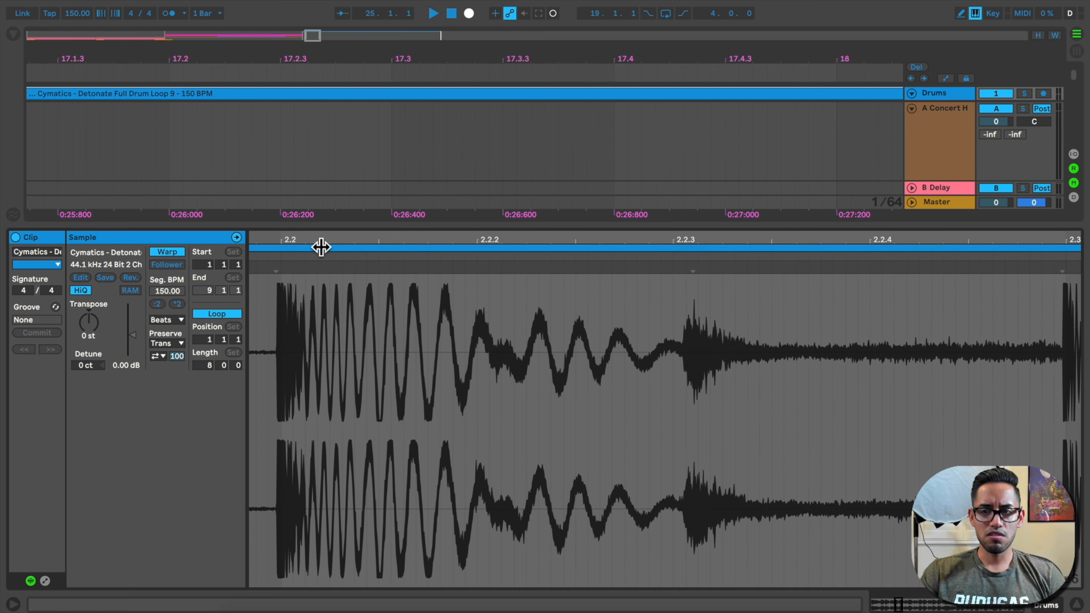
{"action": "left_click_drag", "start_coordinate": [310, 247], "coordinate": [312, 221]}
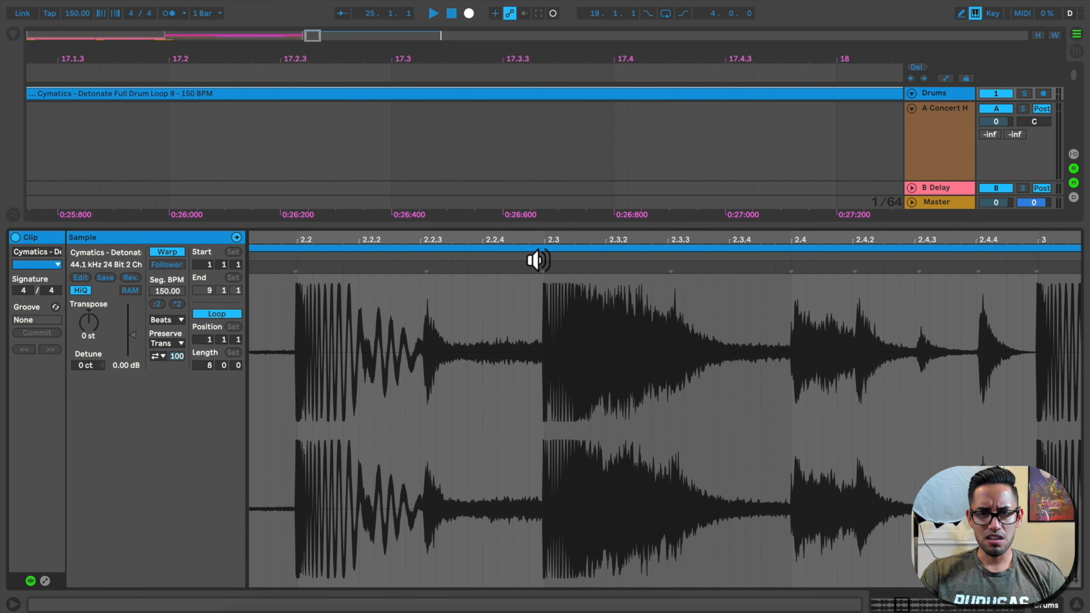
{"action": "mouse_move", "coordinate": [550, 246]}
{"action": "left_mouse_down"}
{"action": "mouse_move", "coordinate": [561, 280]}
{"action": "mouse_move", "coordinate": [552, 237]}
{"action": "left_mouse_up"}
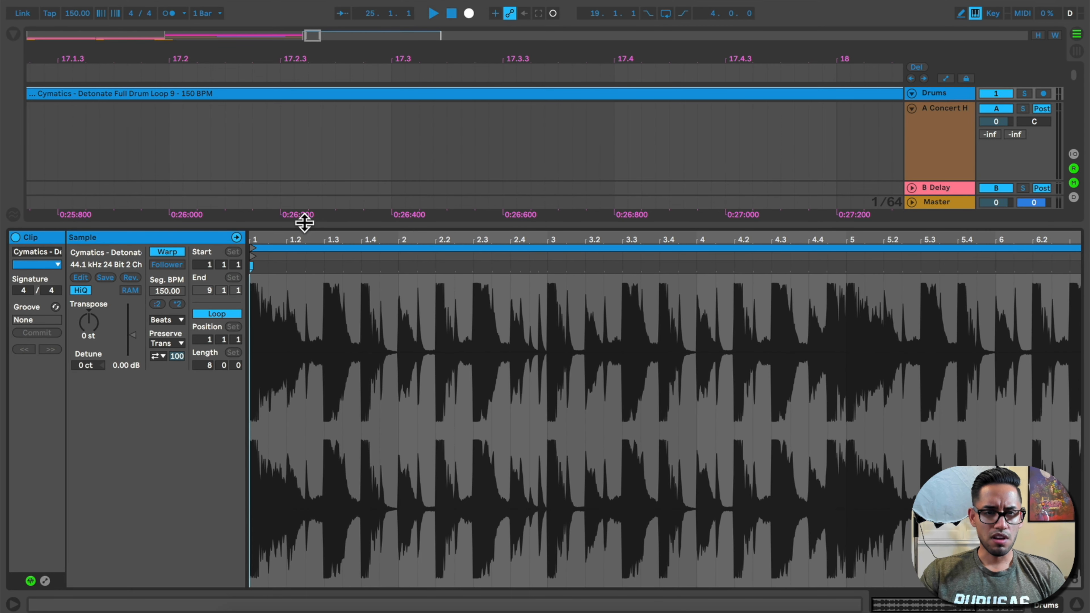
Add a warp marker on the drum loop's transient at beat 1.3 to align it with the grid
{"action": "mouse_move", "coordinate": [292, 244]}
{"action": "left_mouse_down"}
{"action": "mouse_move", "coordinate": [295, 294]}
{"action": "mouse_move", "coordinate": [291, 244]}
{"action": "left_mouse_up"}
{"action": "scroll", "coordinate": [796, 339], "scroll_direction": "right", "scroll_amount": 5}
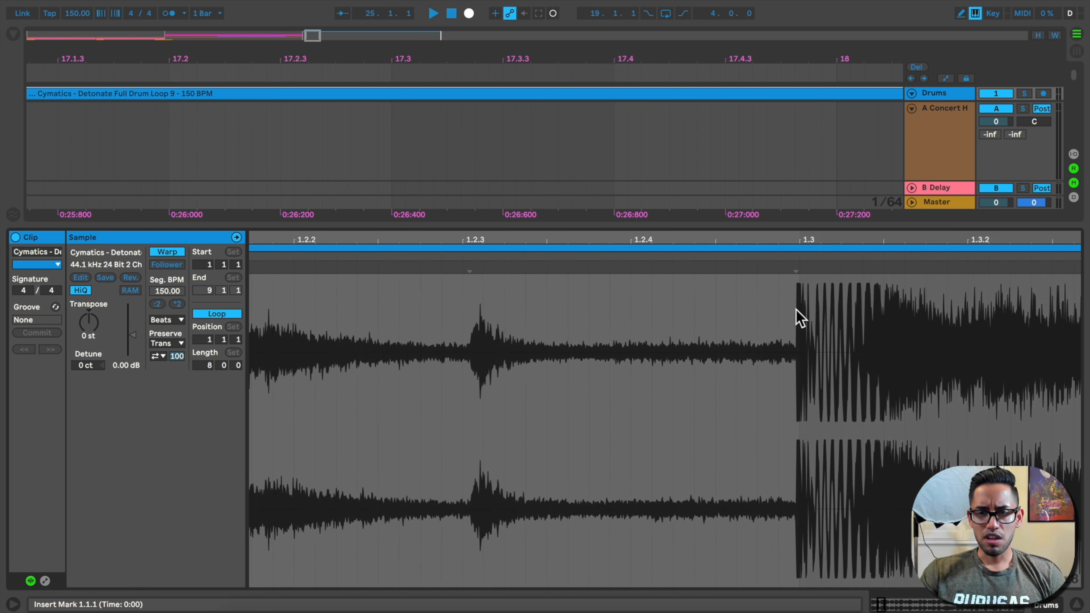
{"action": "mouse_move", "coordinate": [796, 270]}
{"action": "left_mouse_down"}
{"action": "mouse_move", "coordinate": [806, 246]}
{"action": "mouse_move", "coordinate": [388, 231]}
{"action": "mouse_move", "coordinate": [370, 248]}
{"action": "left_mouse_up"}
Play the warped drum loop from beat 1.3 with the metronome back on and change the metronome's rhythm
{"action": "key", "text": "space"}
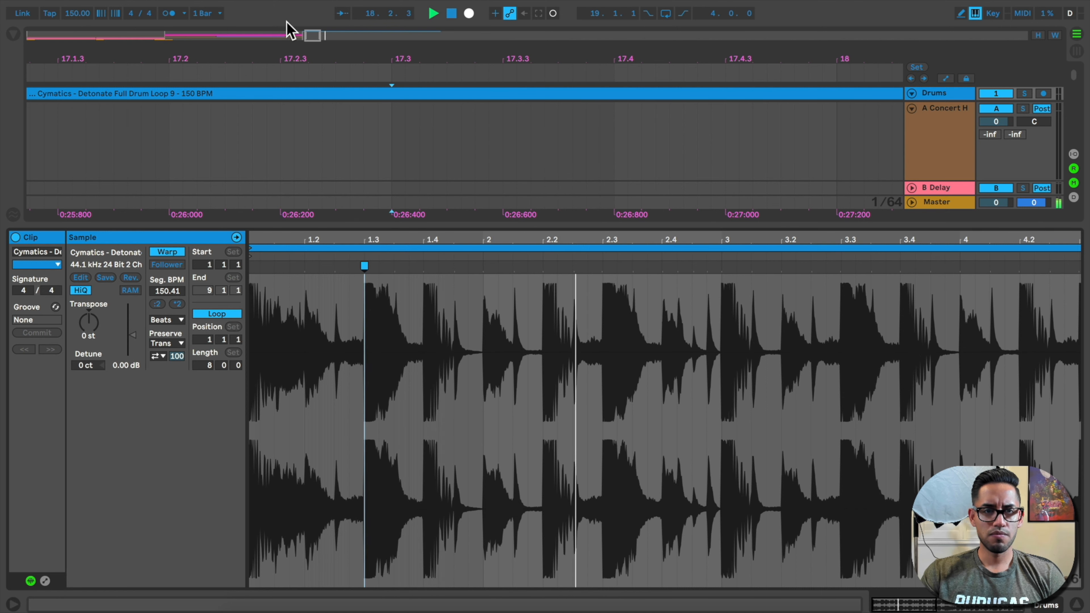
{"action": "left_click", "coordinate": [171, 14]}
{"action": "key", "text": "space"}
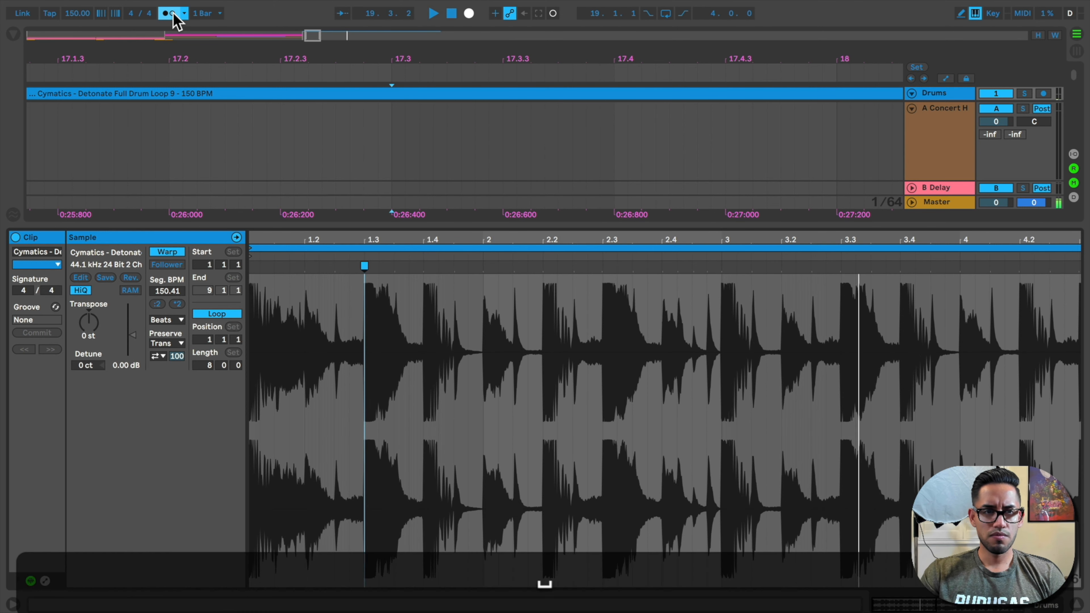
{"action": "left_click", "coordinate": [184, 13]}
{"action": "left_click", "coordinate": [214, 110]}
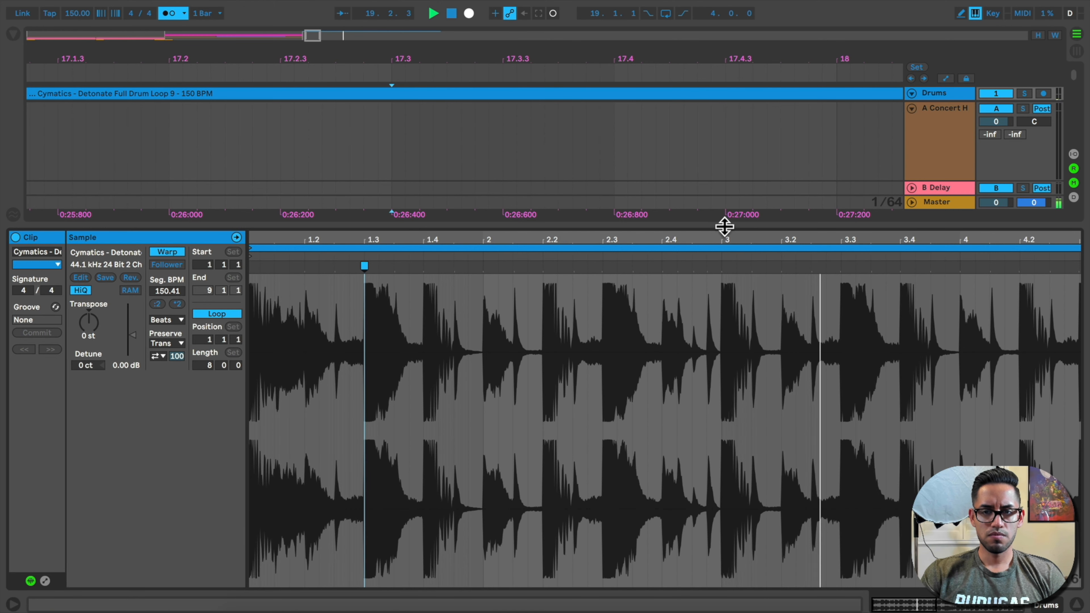
Stop playback, collapse the clip view and place the insert marker at 16.3.3 on the 2 Audio track
{"action": "left_click_drag", "start_coordinate": [725, 226], "coordinate": [773, 547]}
{"action": "key", "text": "space"}
{"action": "left_click_drag", "start_coordinate": [674, 63], "coordinate": [281, 9]}
{"action": "mouse_move", "coordinate": [275, 62]}
{"action": "left_mouse_down"}
{"action": "mouse_move", "coordinate": [273, 137]}
{"action": "mouse_move", "coordinate": [279, 69]}
{"action": "left_mouse_up"}
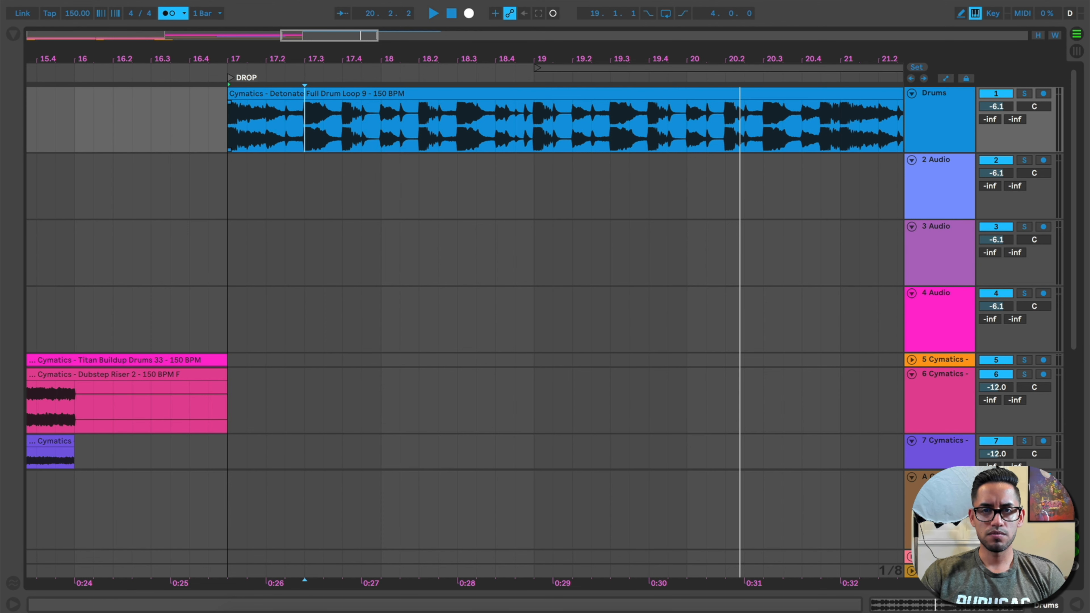
{"action": "left_click", "coordinate": [177, 174]}
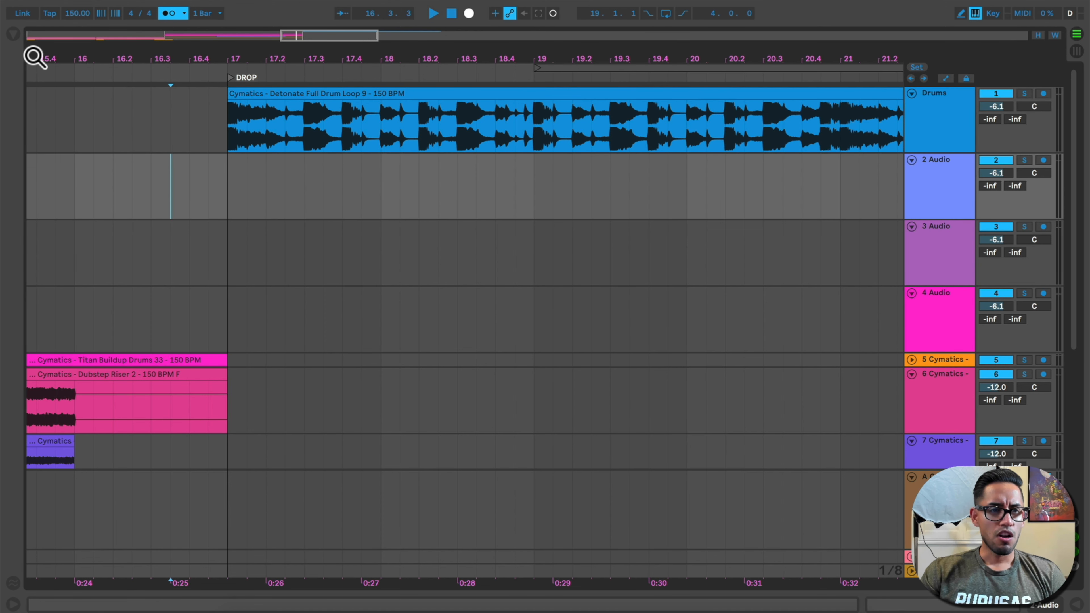
Show the browser and select the Synths - Loops folder in the Cymatics - Dubstep Starter Pack
{"action": "left_click", "coordinate": [14, 35]}
{"action": "left_click", "coordinate": [171, 132]}
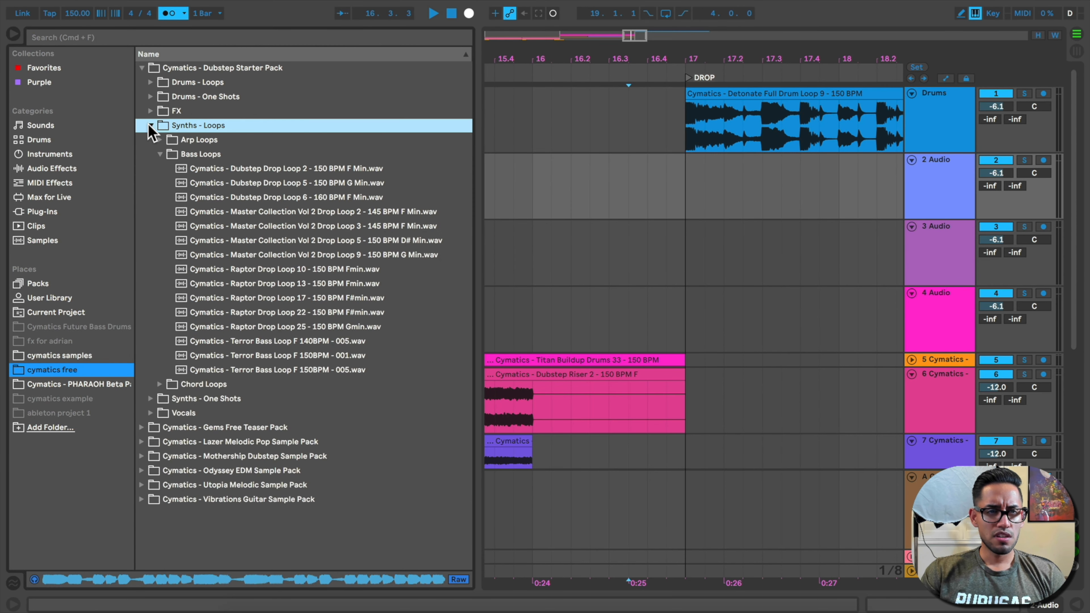
{"action": "left_click", "coordinate": [8, 37]}
{"action": "left_click", "coordinate": [8, 37]}
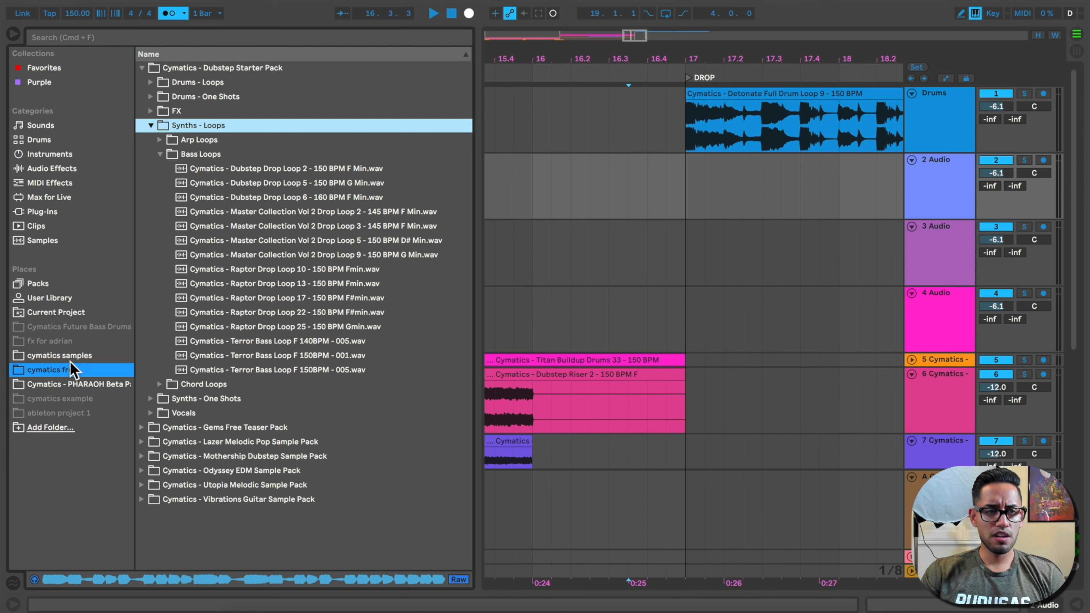
{"action": "left_click", "coordinate": [43, 297]}
{"action": "left_click", "coordinate": [54, 371]}
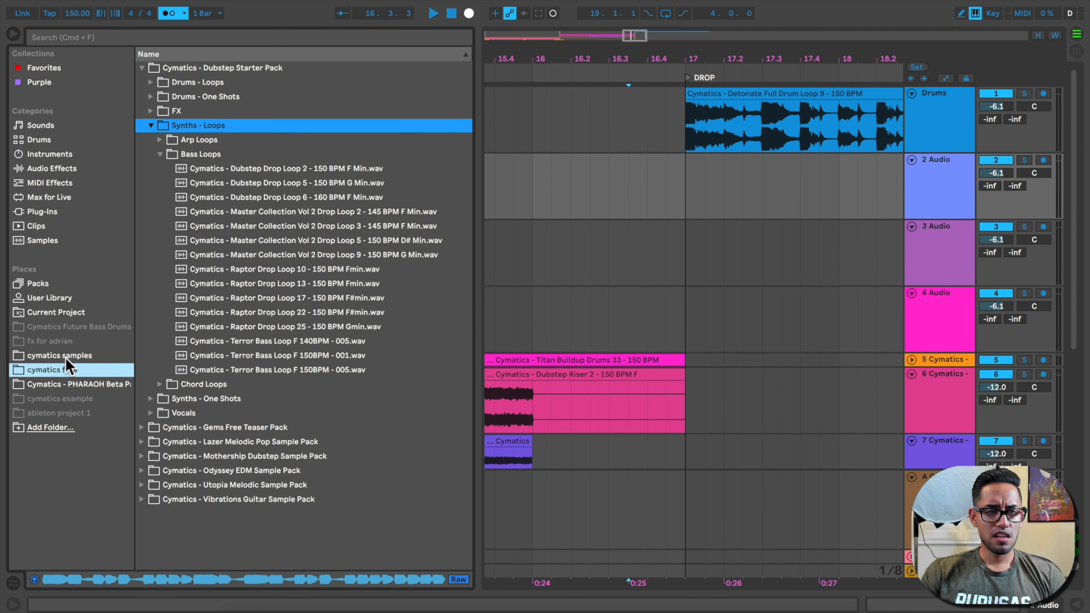
{"action": "left_click", "coordinate": [150, 126]}
{"action": "left_click", "coordinate": [150, 126]}
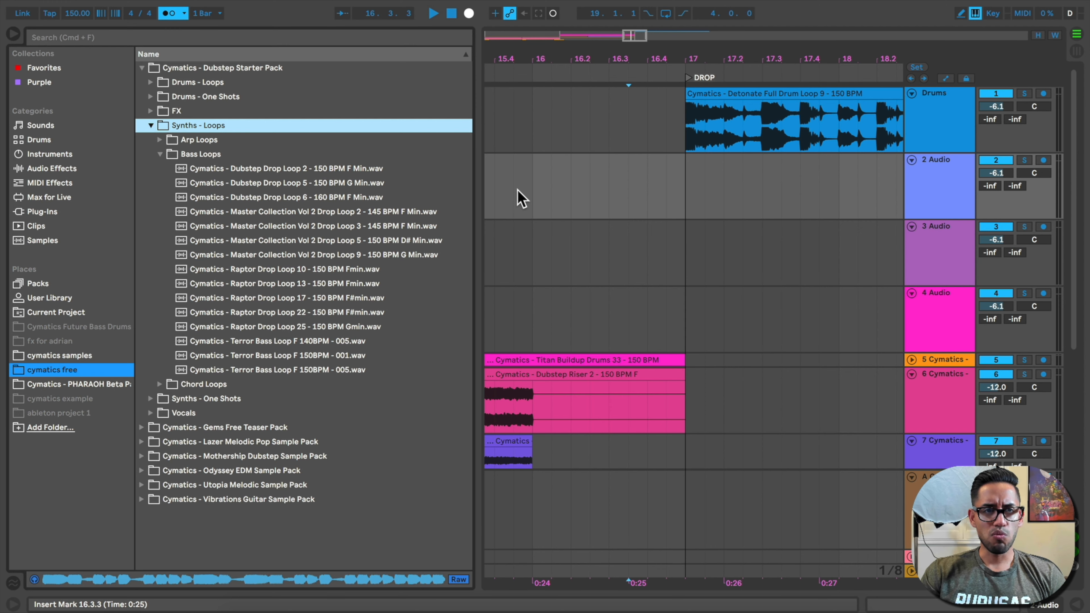
Preview Cymatics - Dubstep Drop Loop 2 - 150 BPM F Min and place it at bar 17 on the 2 Audio track
{"action": "scroll", "coordinate": [519, 197], "scroll_direction": "right", "scroll_amount": 3}
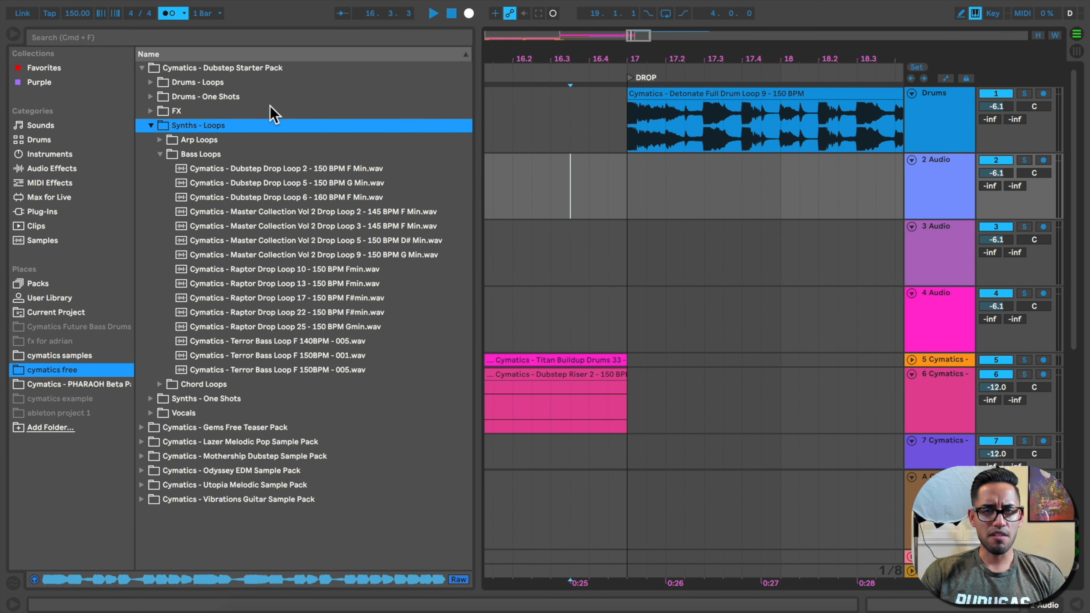
{"action": "scroll", "coordinate": [628, 269], "scroll_direction": "right", "scroll_amount": 3}
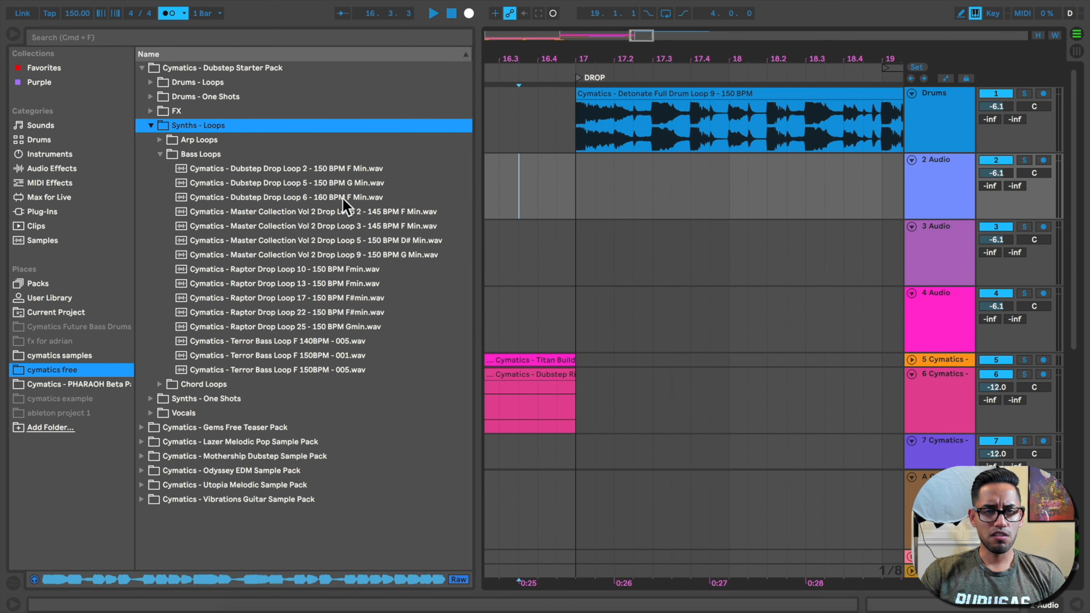
{"action": "left_click", "coordinate": [326, 168]}
{"action": "key", "text": "space"}
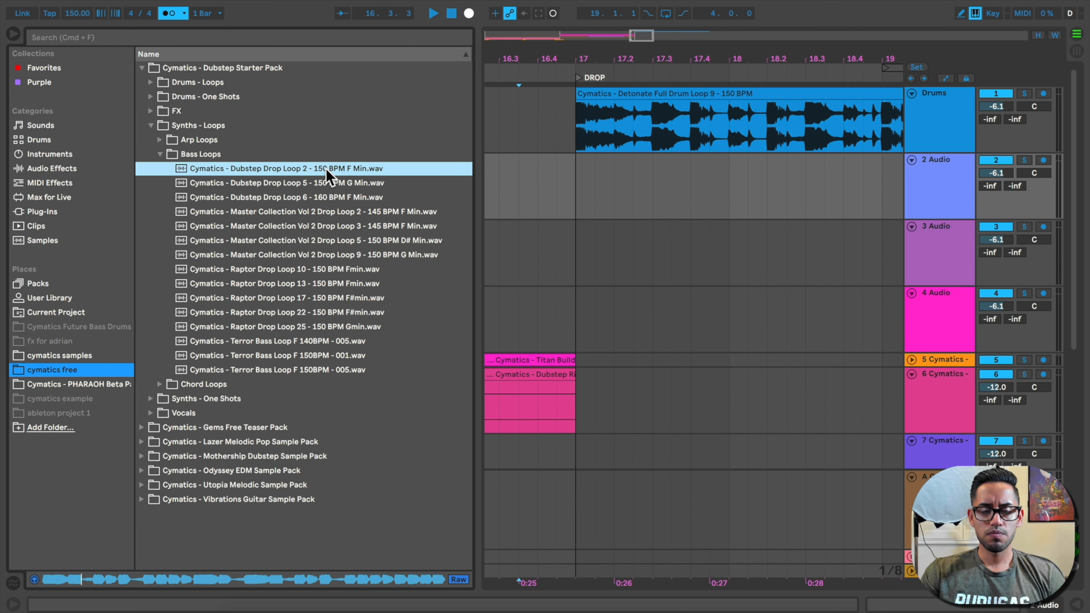
{"action": "left_click_drag", "start_coordinate": [328, 177], "coordinate": [573, 174]}
{"action": "left_click_drag", "start_coordinate": [640, 58], "coordinate": [643, 42]}
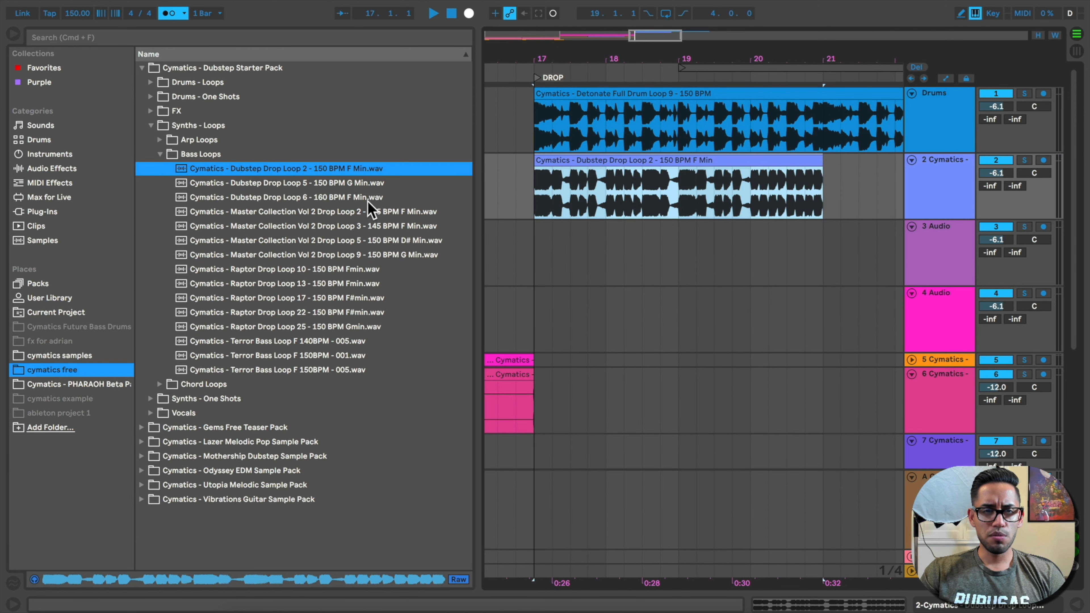
Place Cymatics - Dubstep Drop Loop 6 - 160 BPM F Min at bar 17 on the 3 Audio track and inspect its warped waveform
{"action": "left_click", "coordinate": [353, 199]}
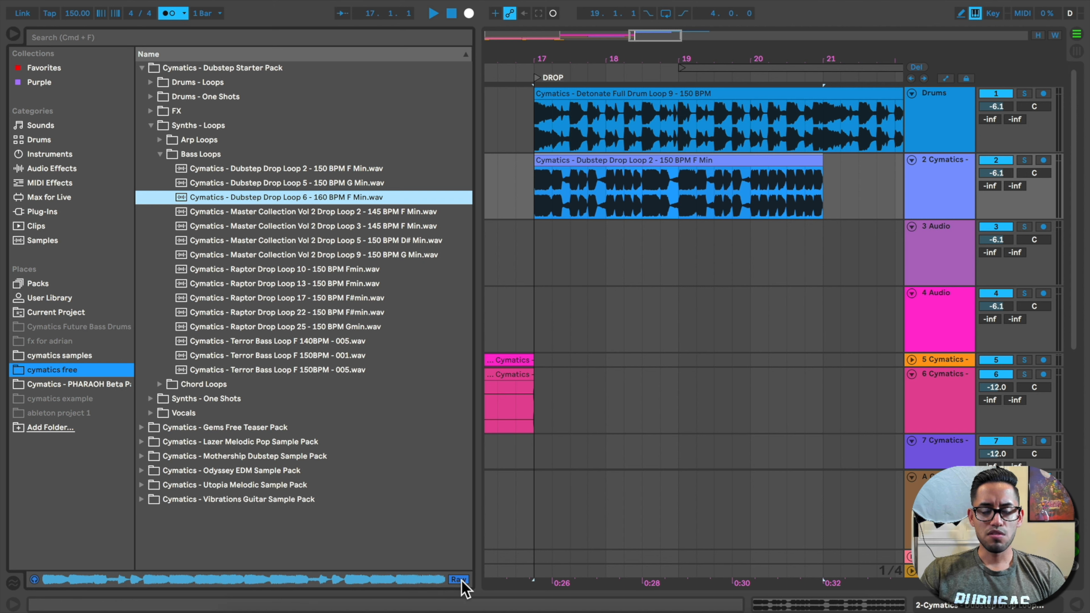
{"action": "left_click_drag", "start_coordinate": [322, 202], "coordinate": [541, 262]}
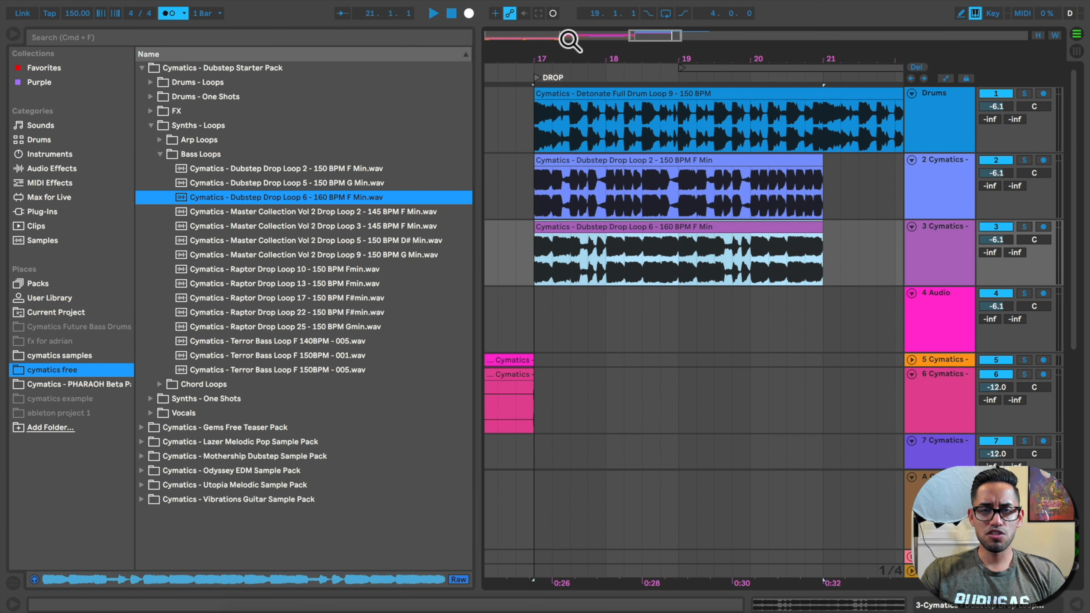
{"action": "double_click", "coordinate": [593, 225]}
{"action": "left_click_drag", "start_coordinate": [578, 438], "coordinate": [525, 214]}
{"action": "scroll", "coordinate": [431, 324], "scroll_direction": "up", "scroll_amount": 6}
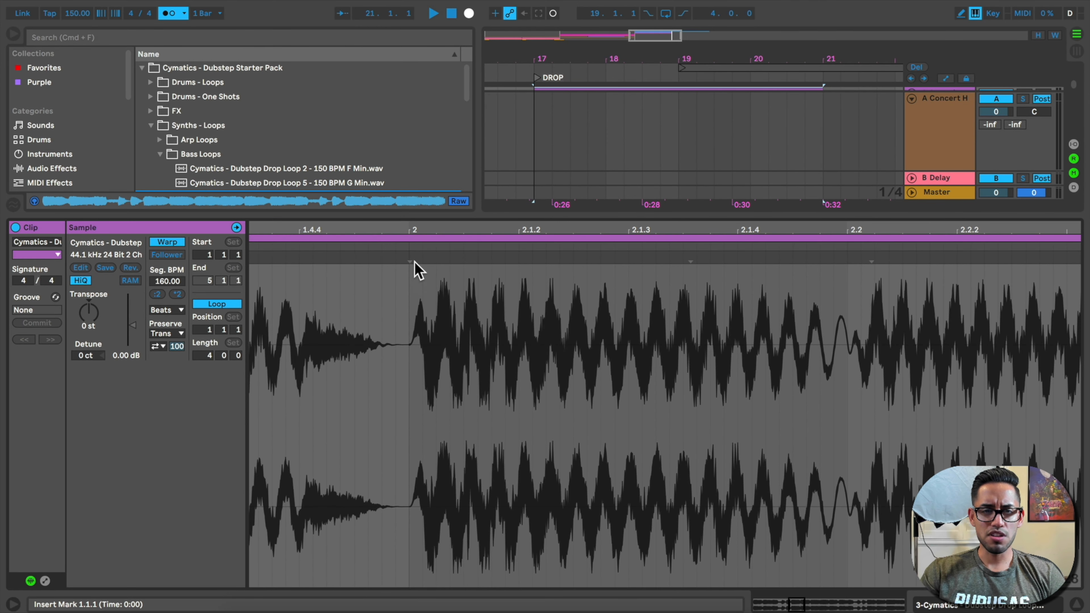
{"action": "scroll", "coordinate": [446, 235], "scroll_direction": "down", "scroll_amount": 6}
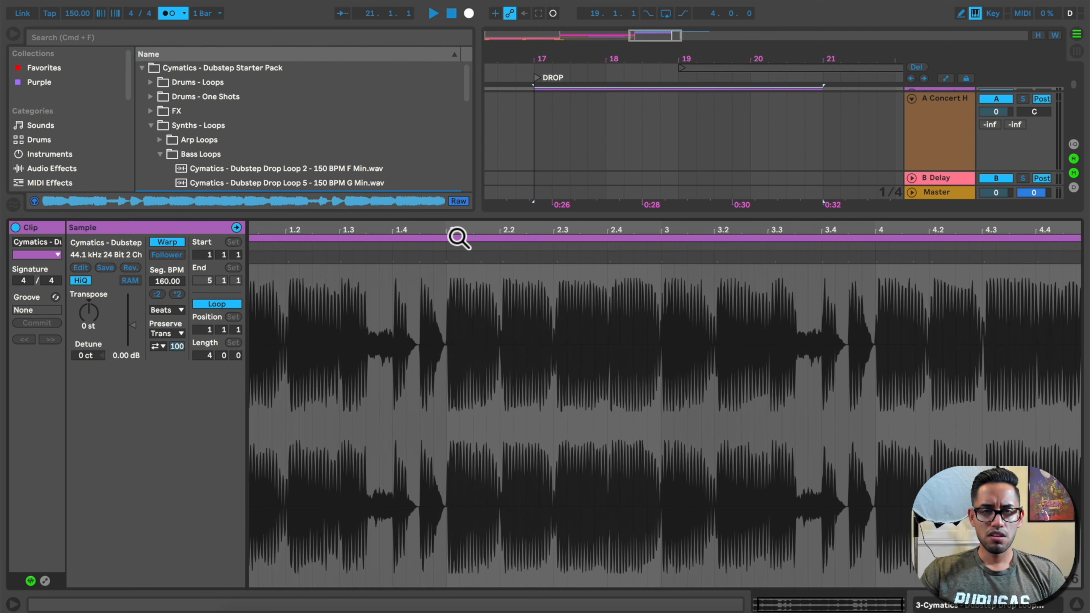
{"action": "left_click_drag", "start_coordinate": [499, 215], "coordinate": [498, 463]}
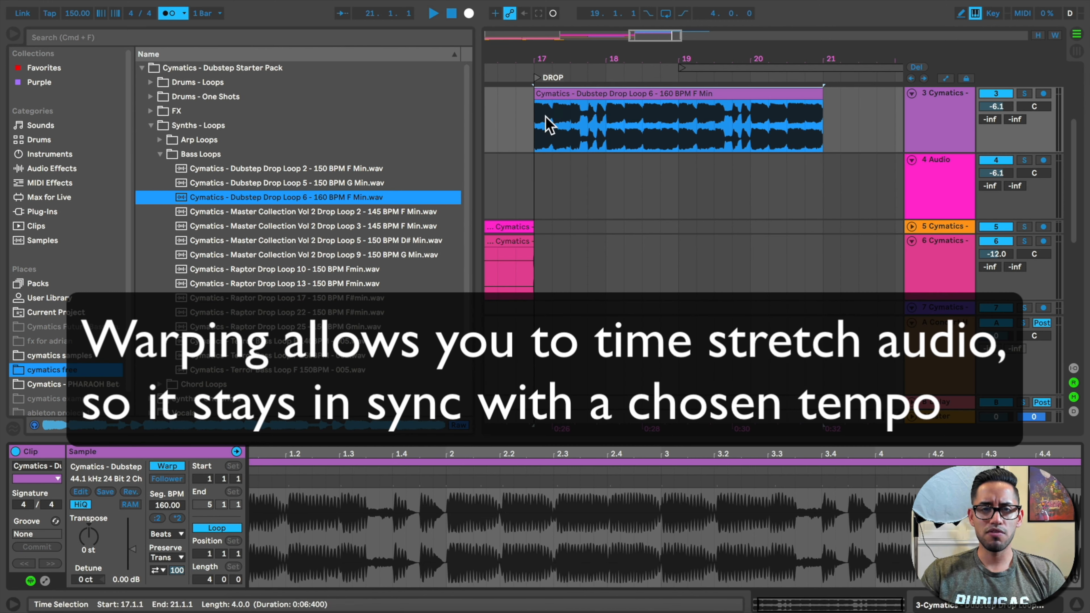
Audition the Raptor drop loops and place Cymatics - Raptor Drop Loop 13 - 150 BPM Fmin at bar 17 on the 4 Audio track
{"action": "scroll", "coordinate": [539, 137], "scroll_direction": "up", "scroll_amount": 3}
{"action": "scroll", "coordinate": [539, 143], "scroll_direction": "up", "scroll_amount": 2}
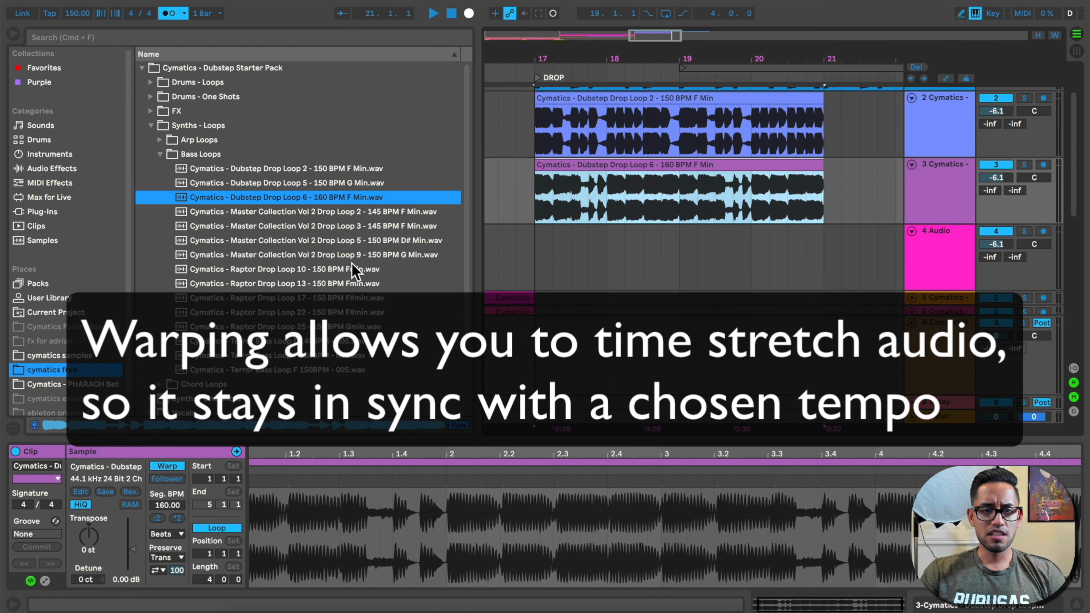
{"action": "left_click", "coordinate": [334, 328]}
{"action": "left_click", "coordinate": [341, 312]}
{"action": "key", "text": "space"}
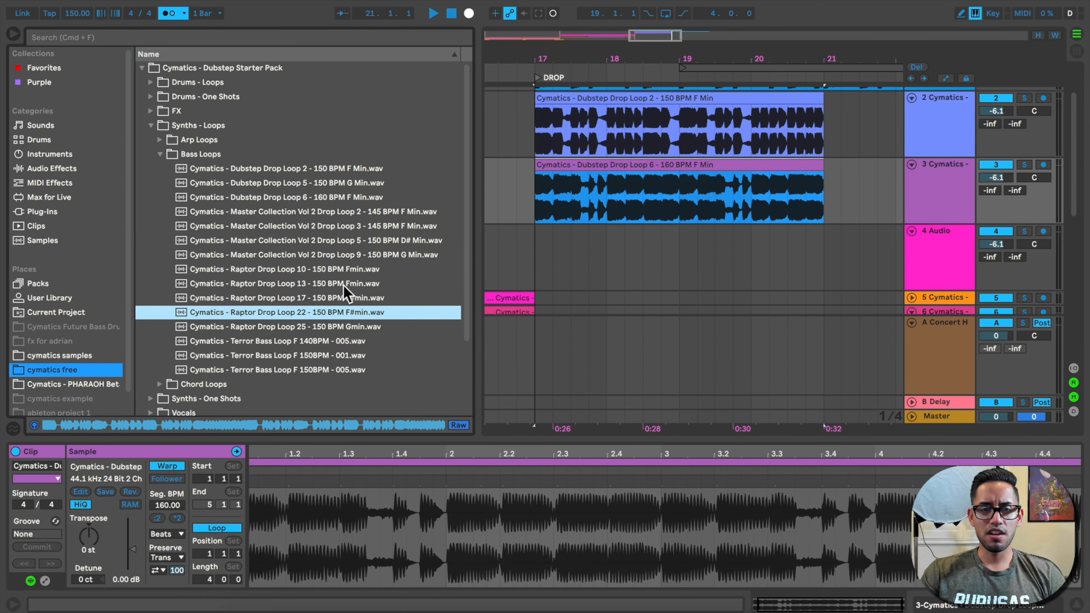
{"action": "left_click", "coordinate": [342, 284]}
{"action": "left_click_drag", "start_coordinate": [344, 287], "coordinate": [542, 285]}
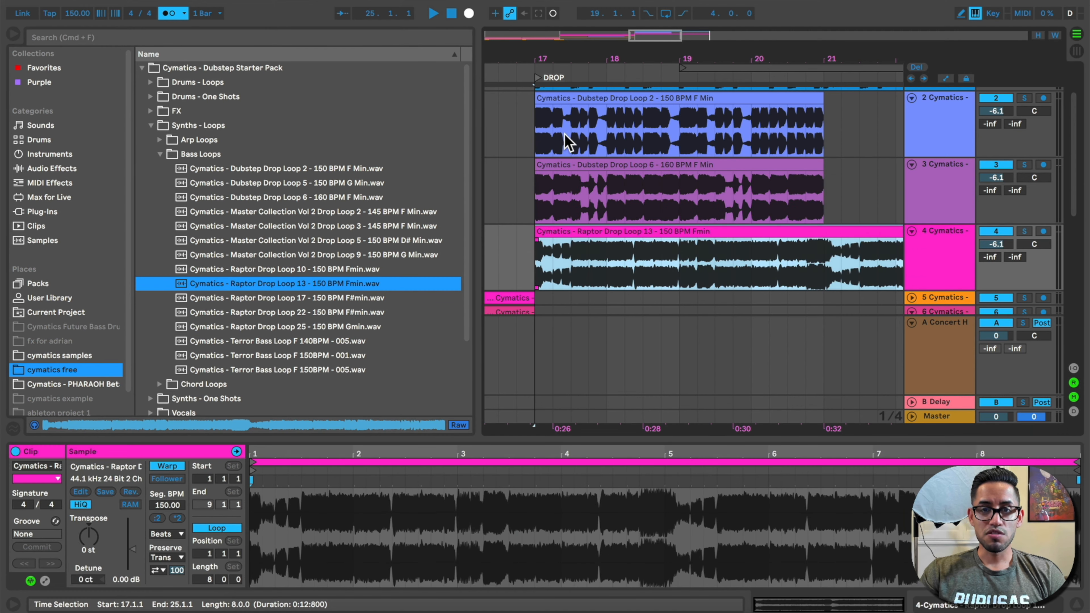
Hide the browser and the clip view so the arrangement around the drop fills the window
{"action": "left_click", "coordinate": [15, 34]}
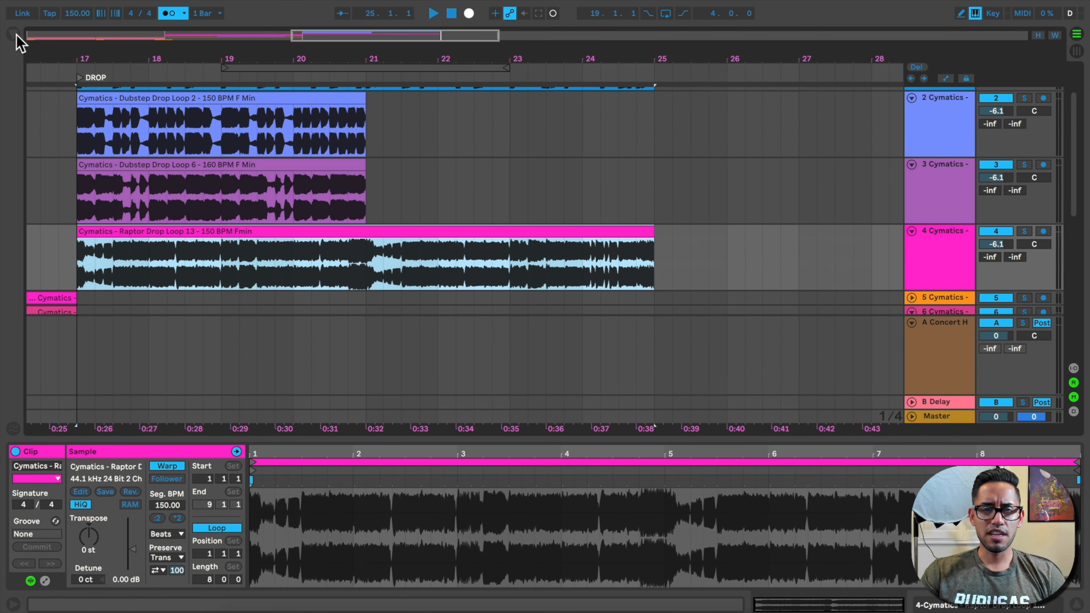
{"action": "left_click", "coordinate": [1077, 607]}
{"action": "left_click_drag", "start_coordinate": [111, 60], "coordinate": [257, 68]}
{"action": "scroll", "coordinate": [254, 158], "scroll_direction": "up", "scroll_amount": 3}
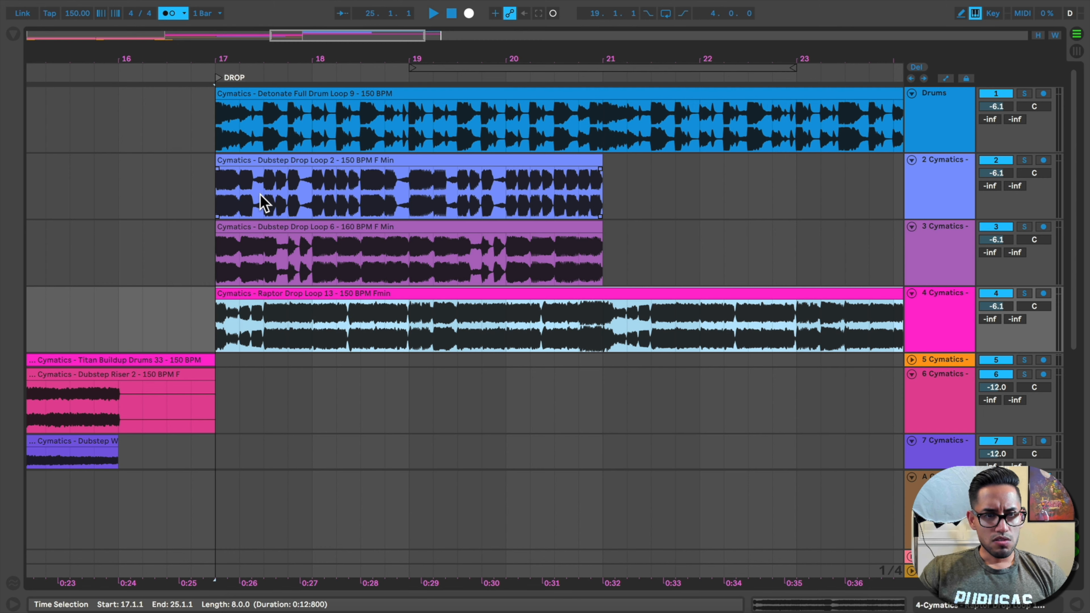
Split the Dubstep Drop Loop 6 clip at 17.3.1 and delete the part before it
{"action": "mouse_move", "coordinate": [223, 240]}
{"action": "left_mouse_down"}
{"action": "mouse_move", "coordinate": [263, 241]}
{"action": "mouse_move", "coordinate": [224, 237]}
{"action": "left_mouse_up"}
{"action": "left_click", "coordinate": [264, 252]}
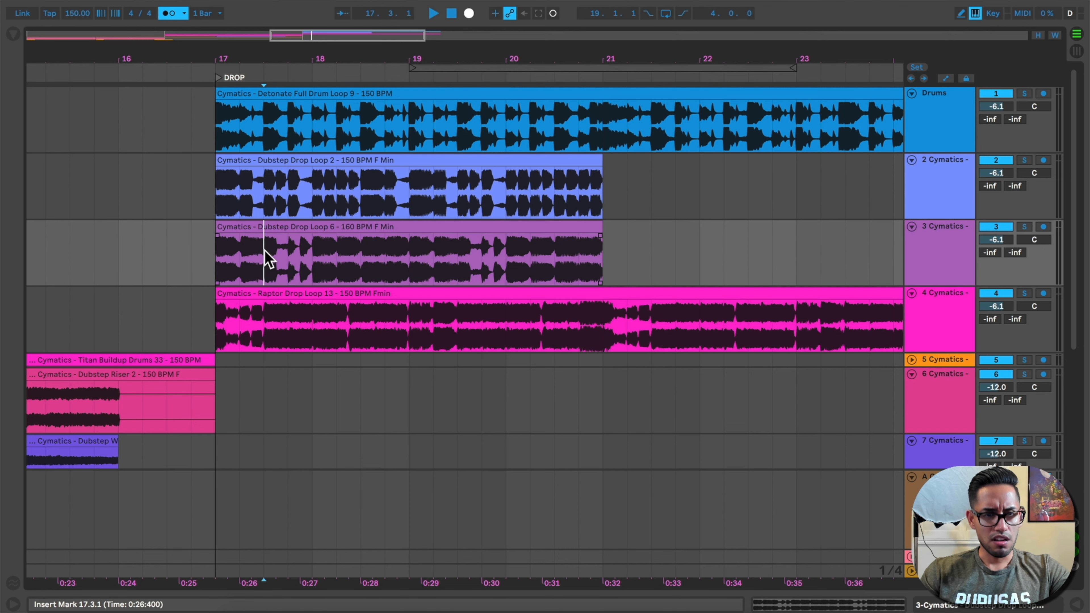
{"action": "key", "text": "super+e"}
{"action": "left_click", "coordinate": [249, 229]}
{"action": "key", "text": "BackSpace"}
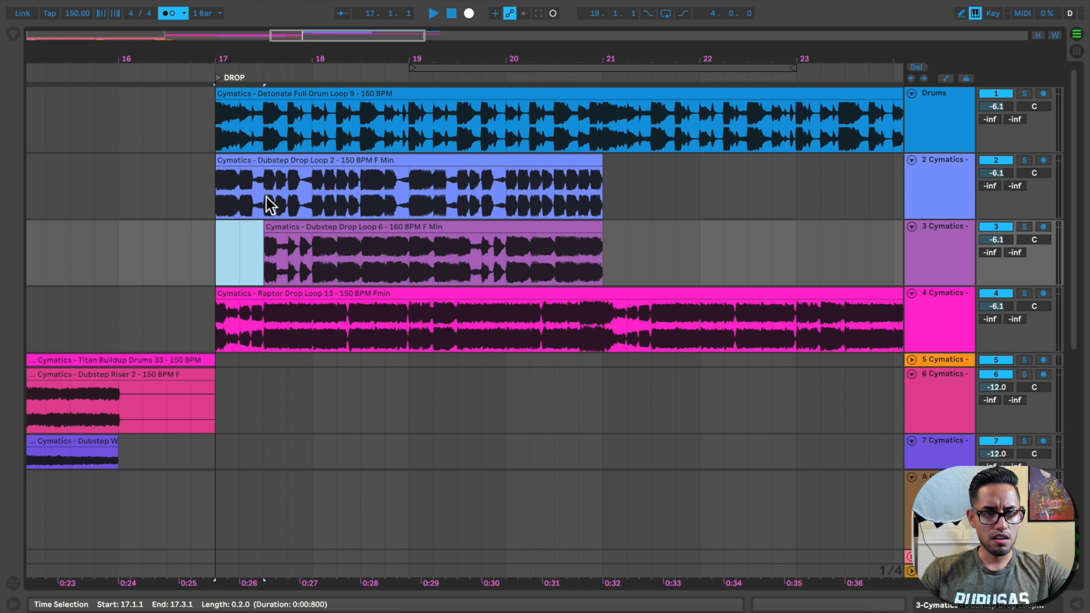
Cut the section from 17.3.1 to 18.1.1 out of the Dubstep Drop Loop 2 clip and move the remainder to start at bar 19
{"action": "left_click_drag", "start_coordinate": [265, 183], "coordinate": [310, 185]}
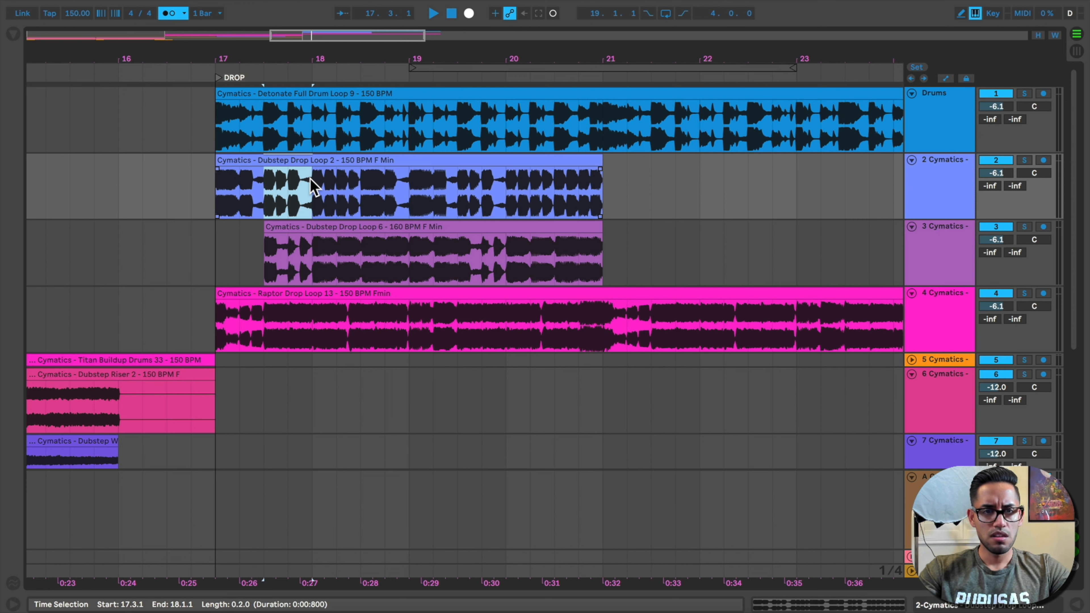
{"action": "key", "text": "super+e"}
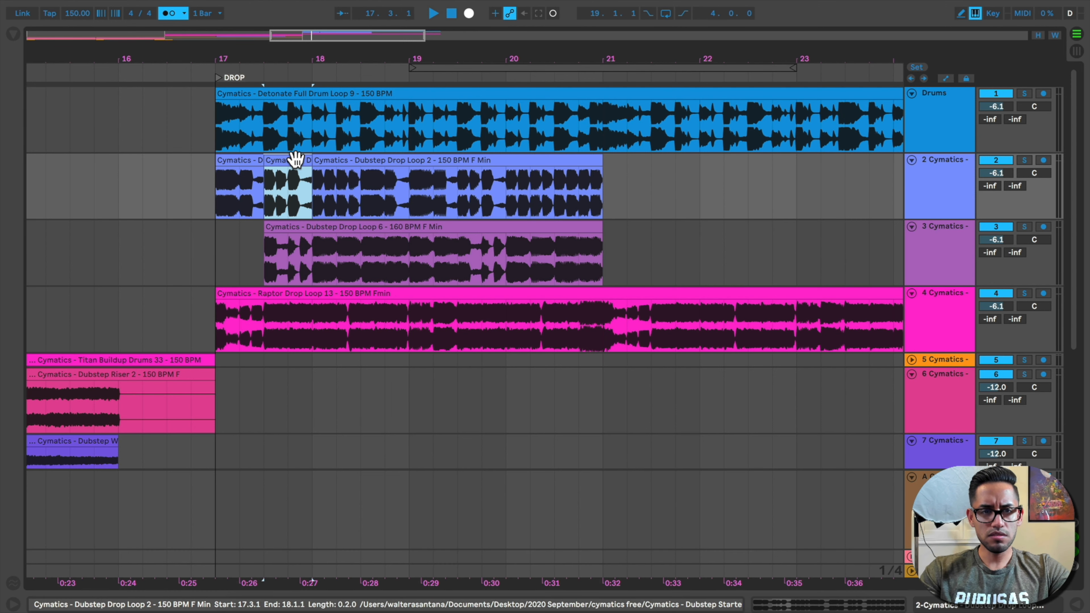
{"action": "key", "text": "BackSpace"}
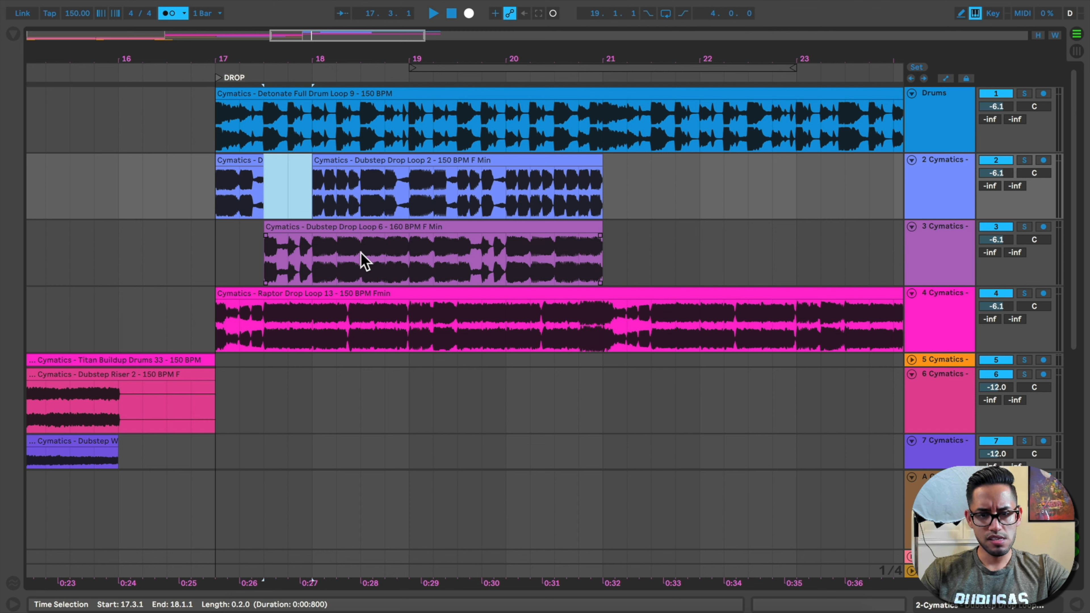
{"action": "left_click", "coordinate": [349, 163]}
{"action": "left_click_drag", "start_coordinate": [350, 162], "coordinate": [441, 165]}
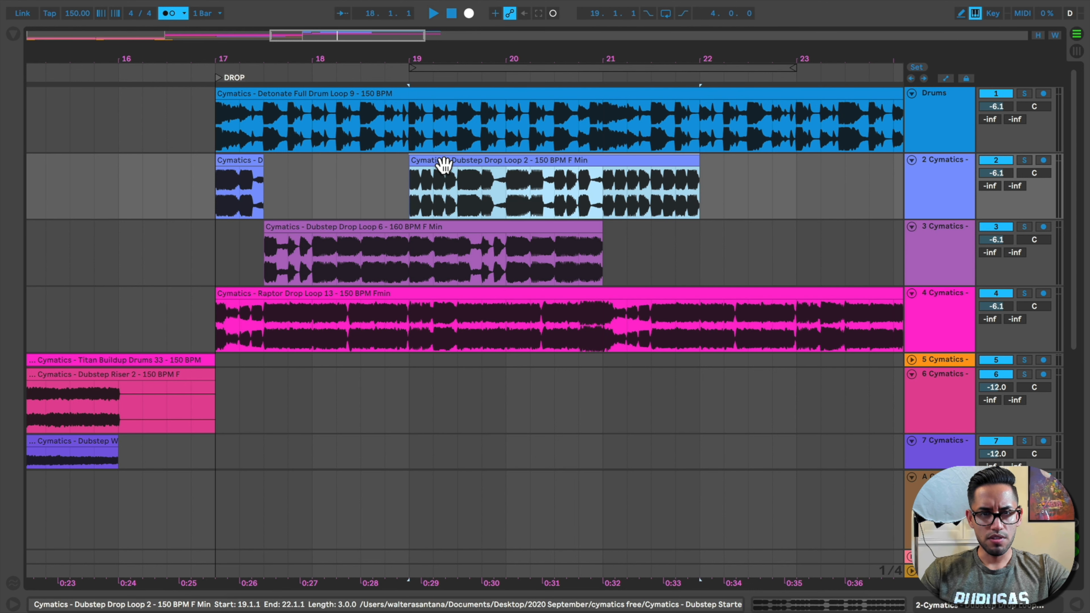
Split the Dubstep Drop Loop 6 clip at bar 19 and trim the second part to start at 19.3.1
{"action": "left_click", "coordinate": [408, 255]}
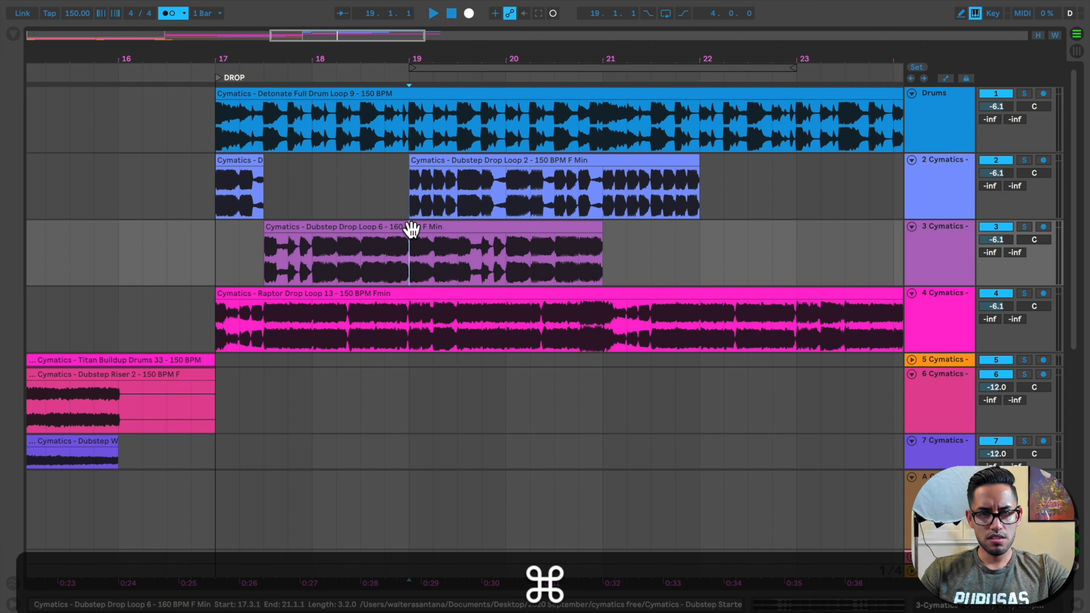
{"action": "key", "text": "super+e"}
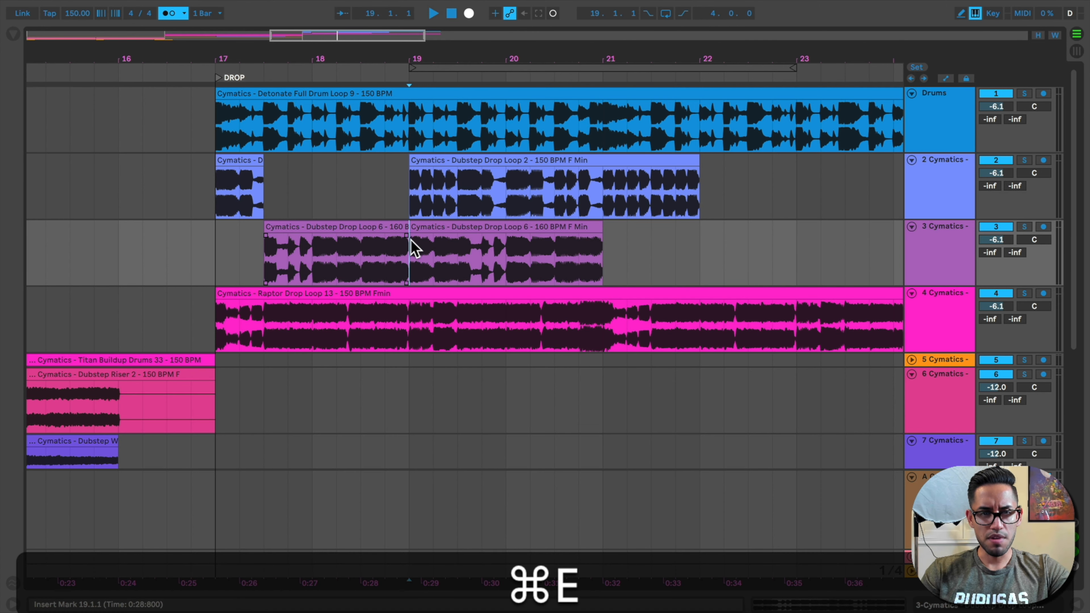
{"action": "left_click_drag", "start_coordinate": [410, 227], "coordinate": [467, 230]}
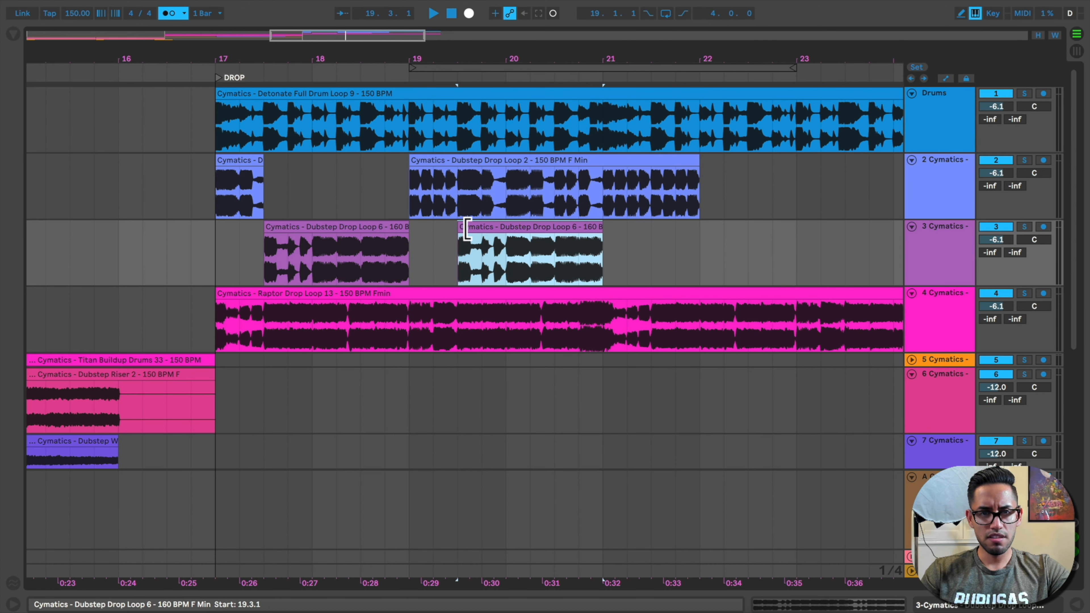
Split the Dubstep Drop Loop 2 clip at 19.3.1 and trim the second part to start at bar 20
{"action": "left_click", "coordinate": [462, 207]}
{"action": "key", "text": "super+e"}
{"action": "left_click_drag", "start_coordinate": [465, 167], "coordinate": [507, 176]}
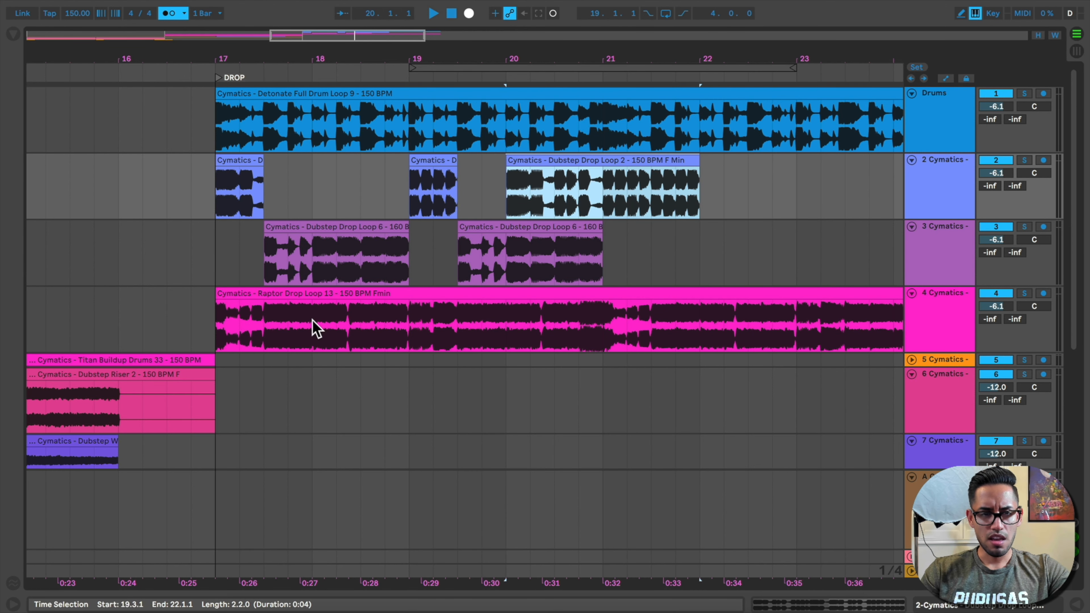
Trim the Raptor Drop Loop 13 clip to start at bar 20 and delete the Dubstep Drop Loop 6 section from bar 20 to 21
{"action": "left_click_drag", "start_coordinate": [224, 300], "coordinate": [594, 275]}
{"action": "key", "text": "super+e"}
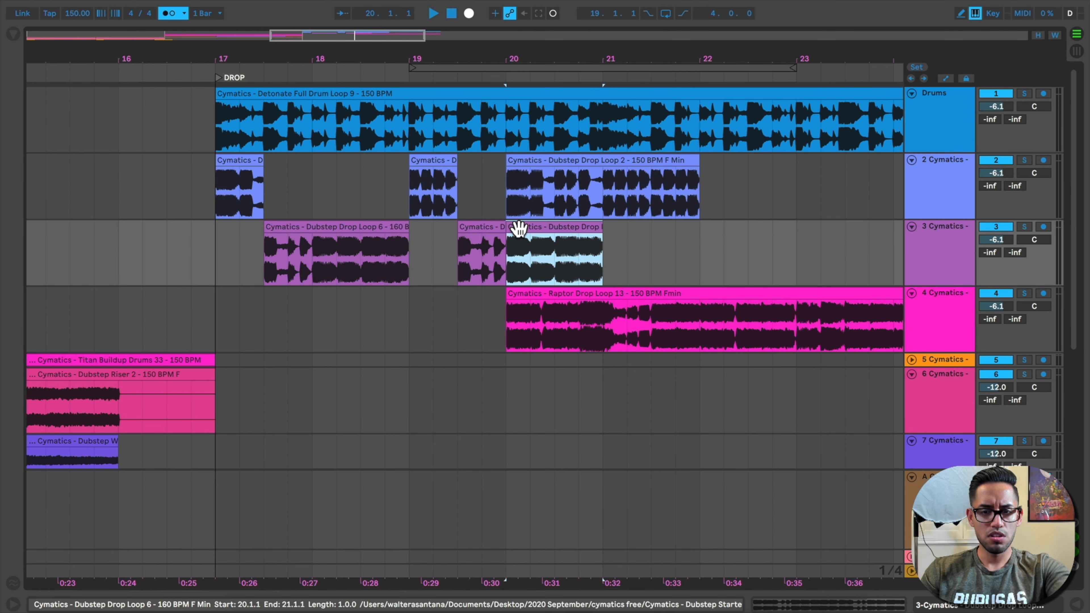
{"action": "left_click", "coordinate": [532, 242]}
{"action": "left_click", "coordinate": [532, 228]}
{"action": "key", "text": "BackSpace"}
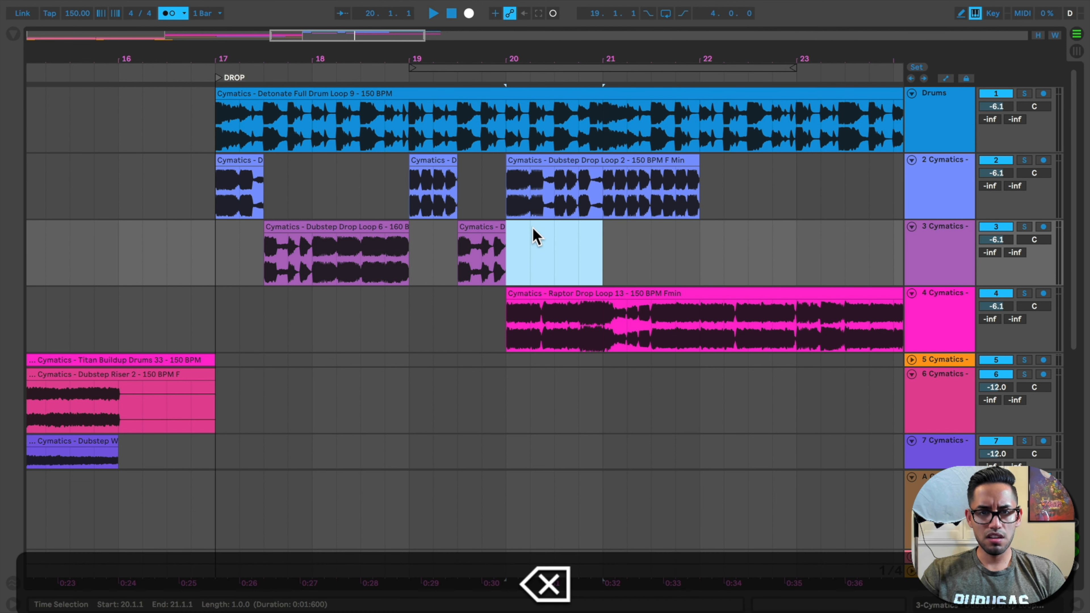
Split the Dubstep Drop Loop 2 clip at bar 21 and delete the part from bar 21 to 22
{"action": "left_click_drag", "start_coordinate": [515, 180], "coordinate": [603, 194]}
{"action": "left_click", "coordinate": [603, 193]}
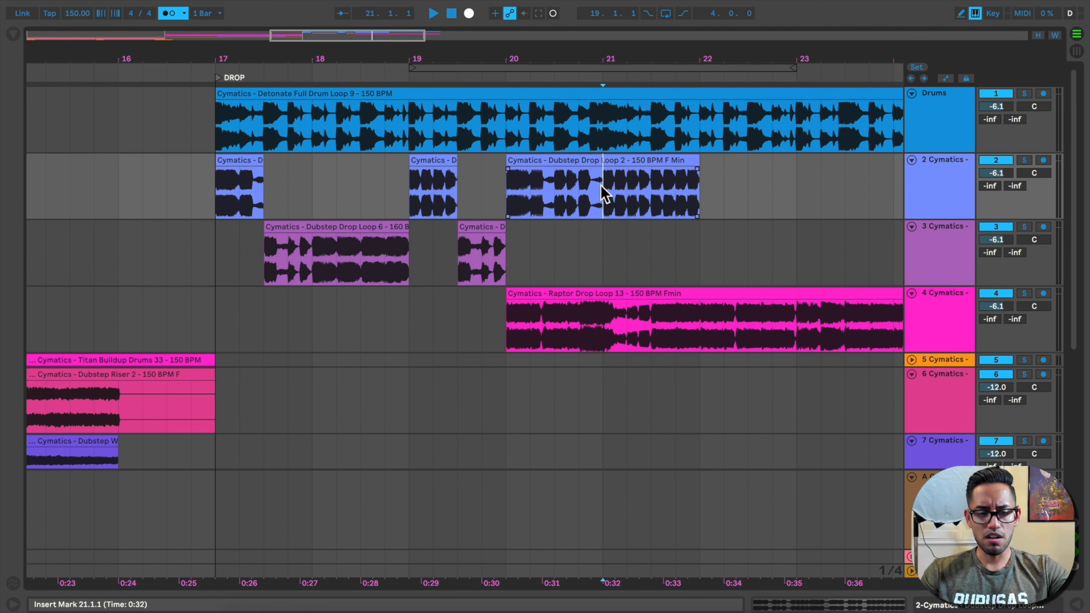
{"action": "key", "text": "super+e"}
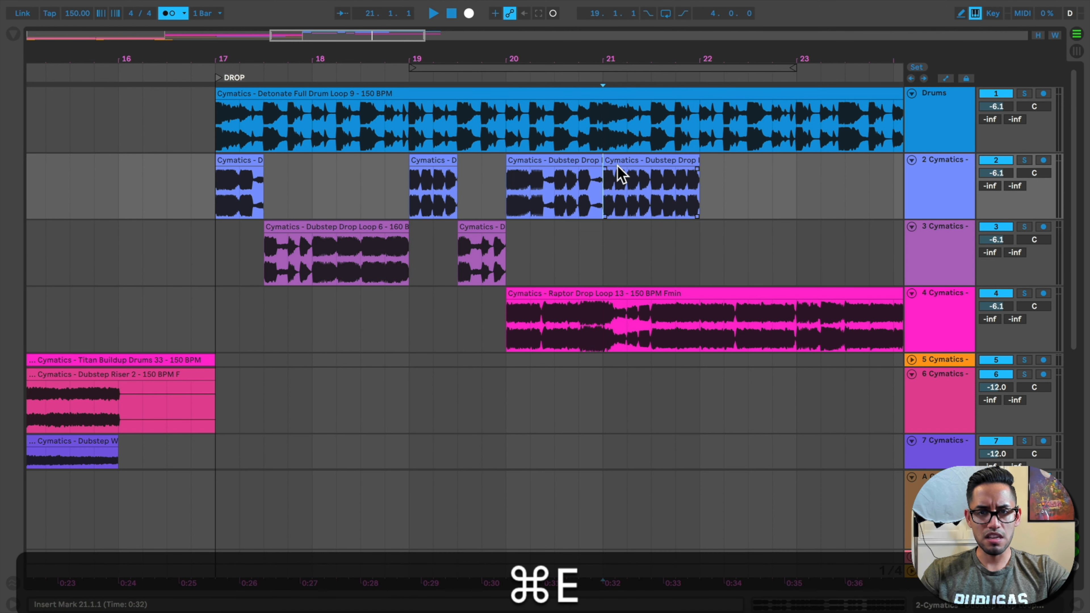
{"action": "left_click_drag", "start_coordinate": [661, 61], "coordinate": [542, 63]}
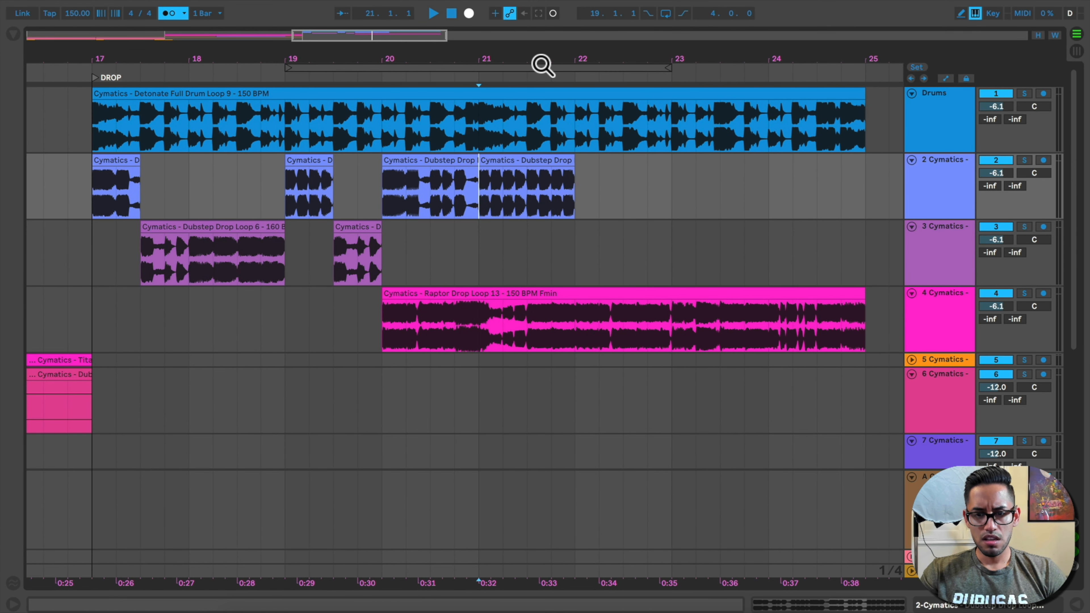
{"action": "left_click", "coordinate": [523, 169]}
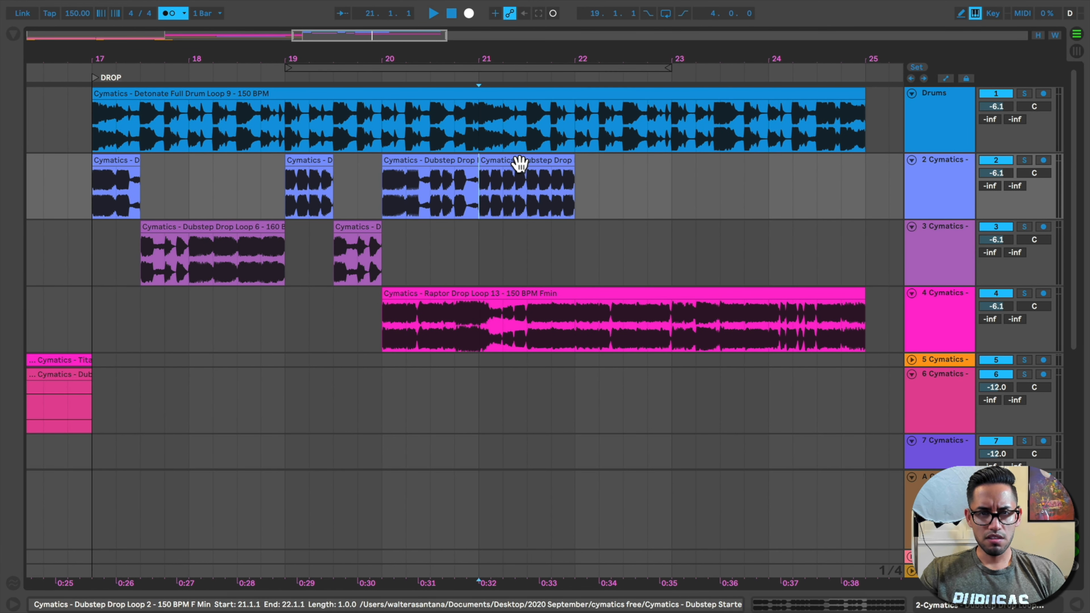
{"action": "key", "text": "BackSpace"}
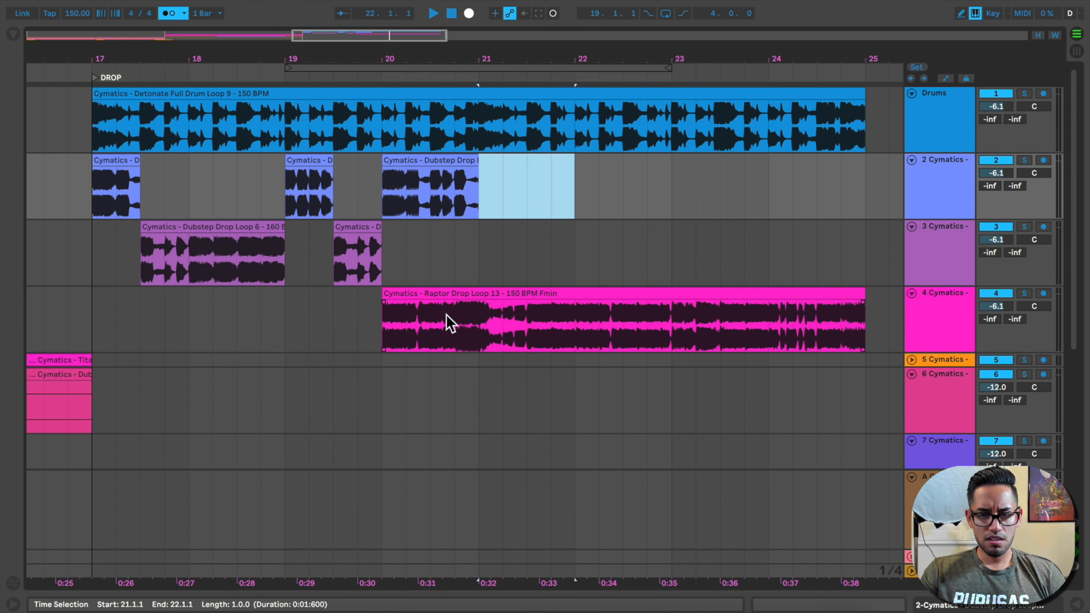
Split the Raptor Drop Loop 13 clip at bar 21 and move the second part to start at bar 22
{"action": "left_click", "coordinate": [478, 323]}
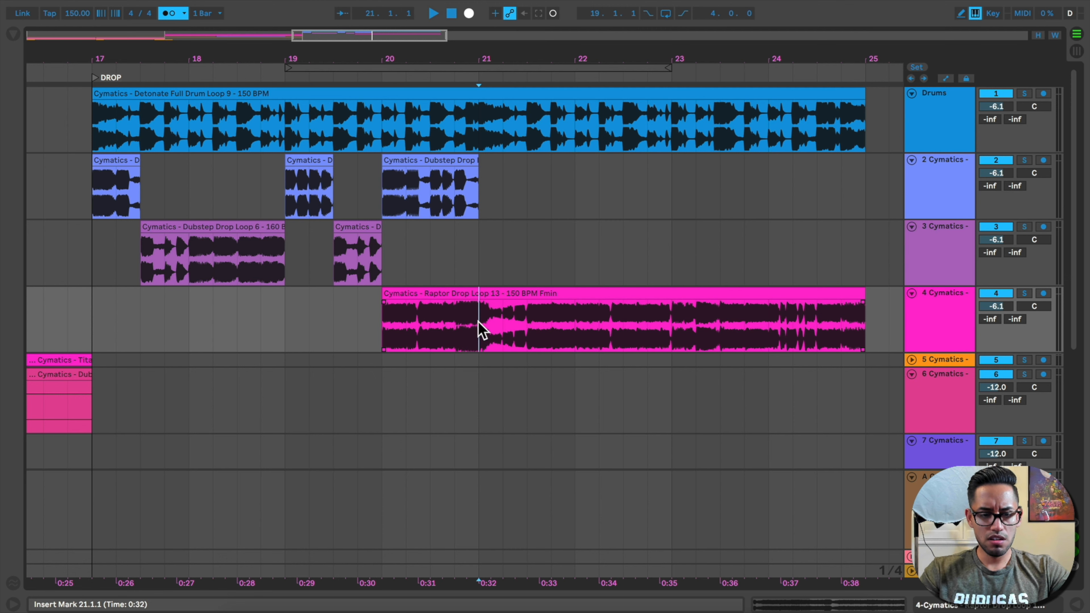
{"action": "key", "text": "super+e"}
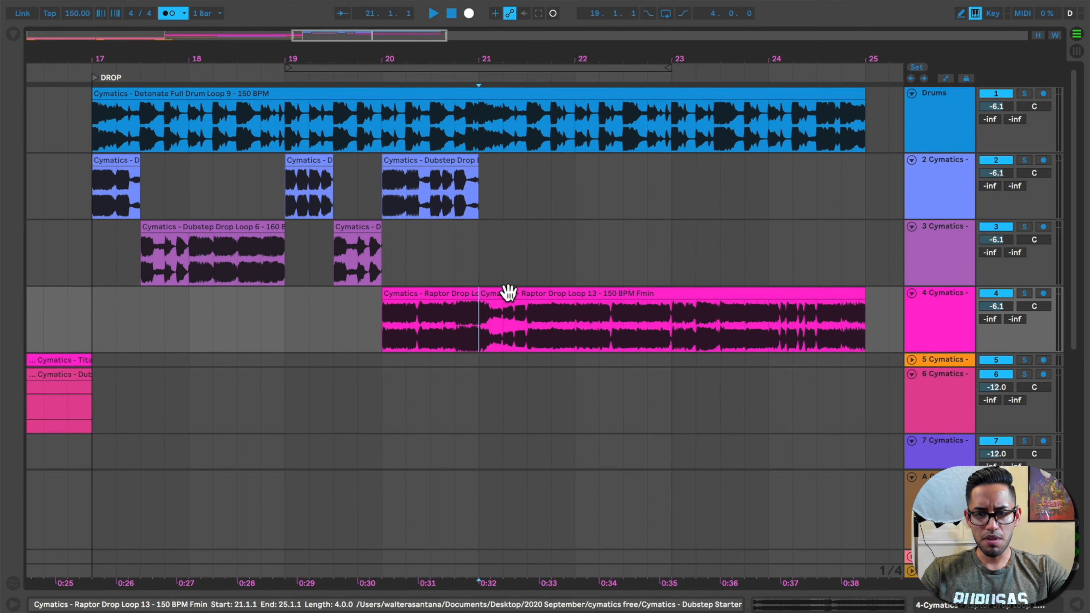
{"action": "left_click", "coordinate": [509, 292]}
{"action": "left_click_drag", "start_coordinate": [508, 288], "coordinate": [605, 310]}
Split the moved Raptor Drop Loop 13 section at bar 23 and delete everything after it
{"action": "left_click", "coordinate": [671, 330]}
{"action": "key", "text": "super+e"}
{"action": "left_click", "coordinate": [691, 292]}
{"action": "key", "text": "BackSpace"}
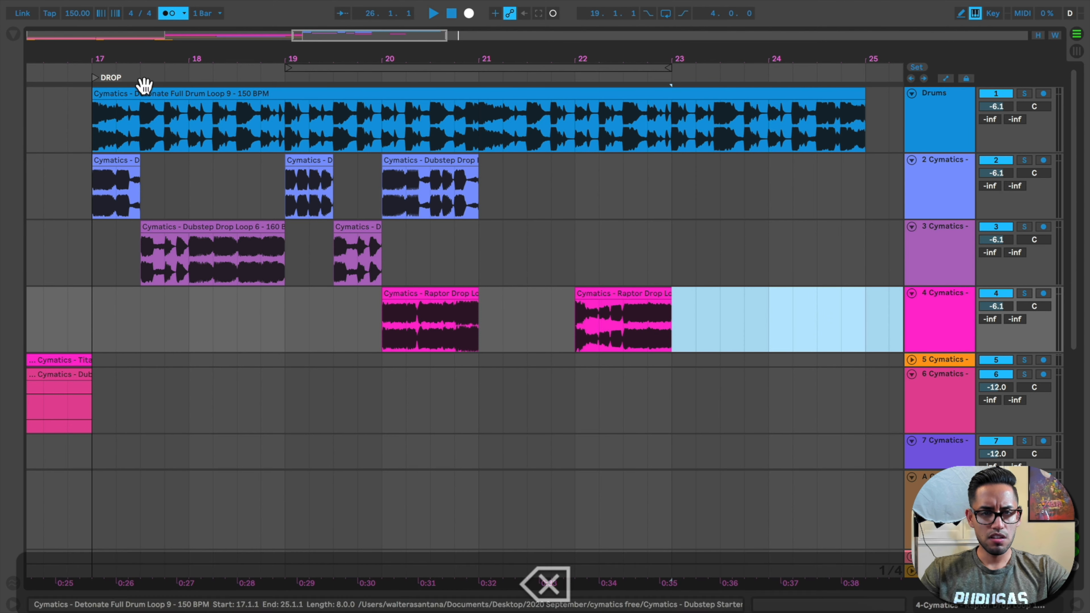
Play the drop from bar 17 and move the Dubstep Drop Loop 2 clip from bar 20 to bar 21
{"action": "left_click", "coordinate": [96, 78]}
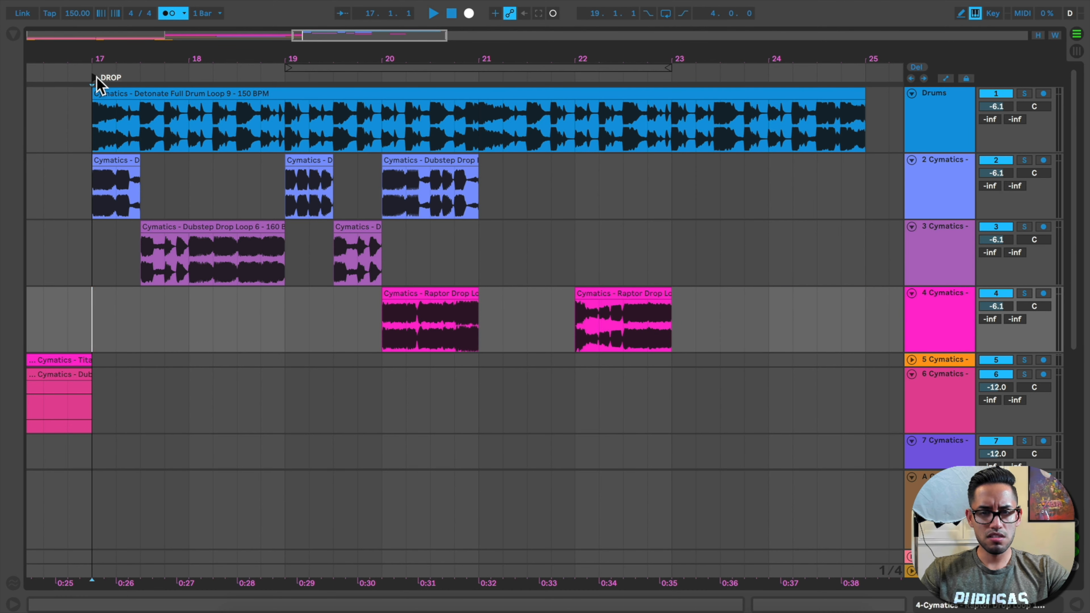
{"action": "key", "text": "space"}
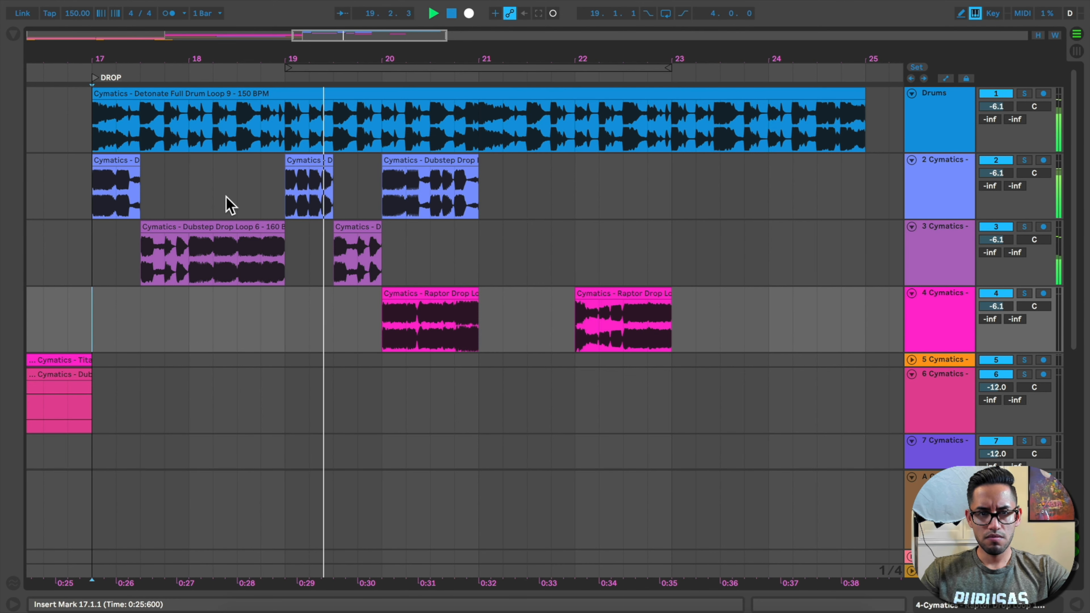
{"action": "key", "text": "space"}
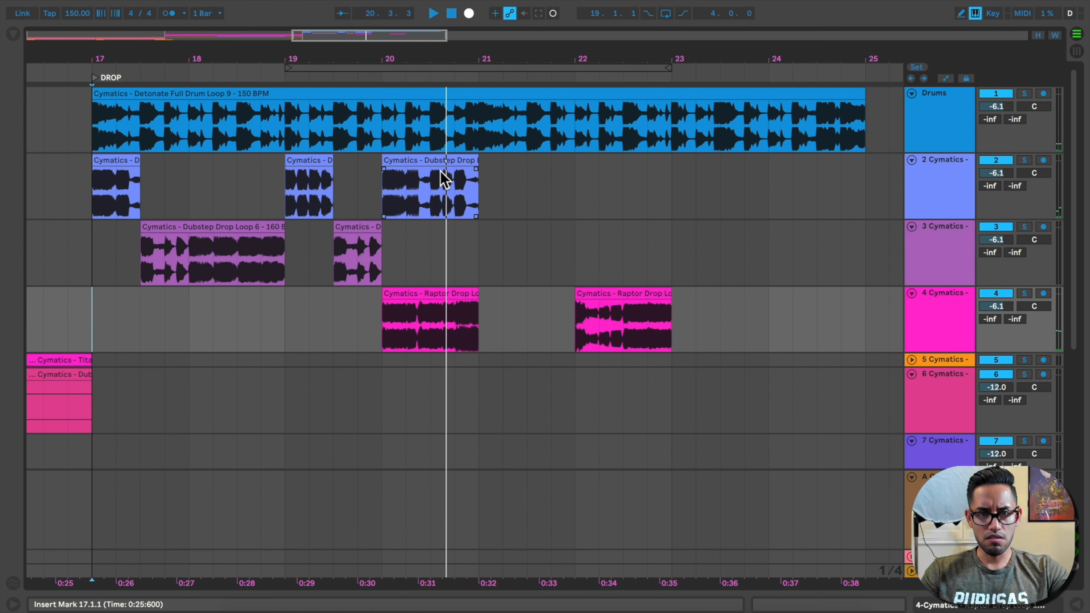
{"action": "left_click_drag", "start_coordinate": [433, 159], "coordinate": [544, 179]}
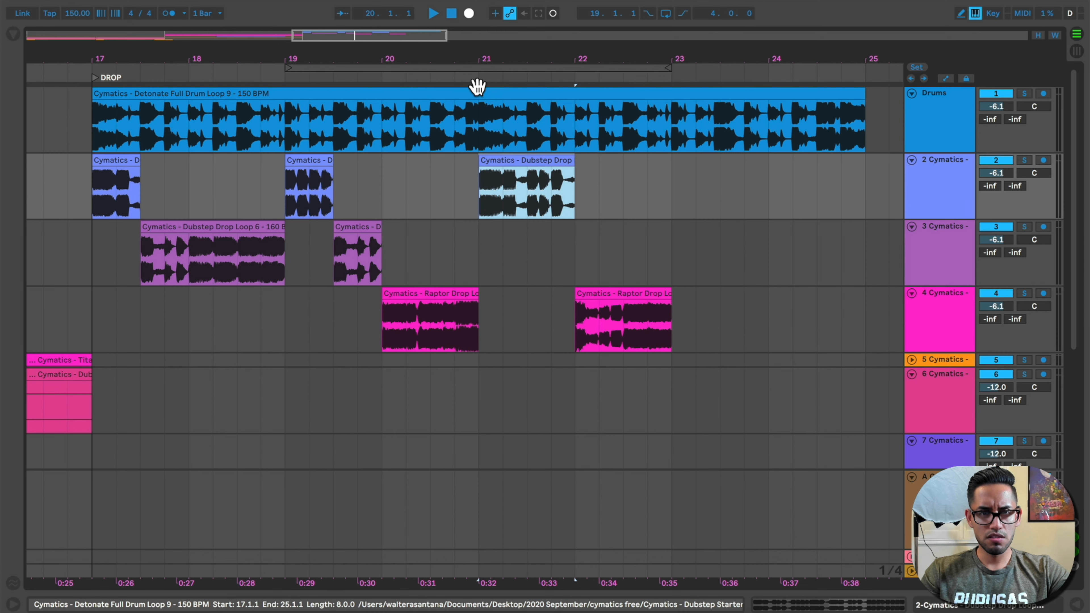
{"action": "left_click", "coordinate": [479, 84]}
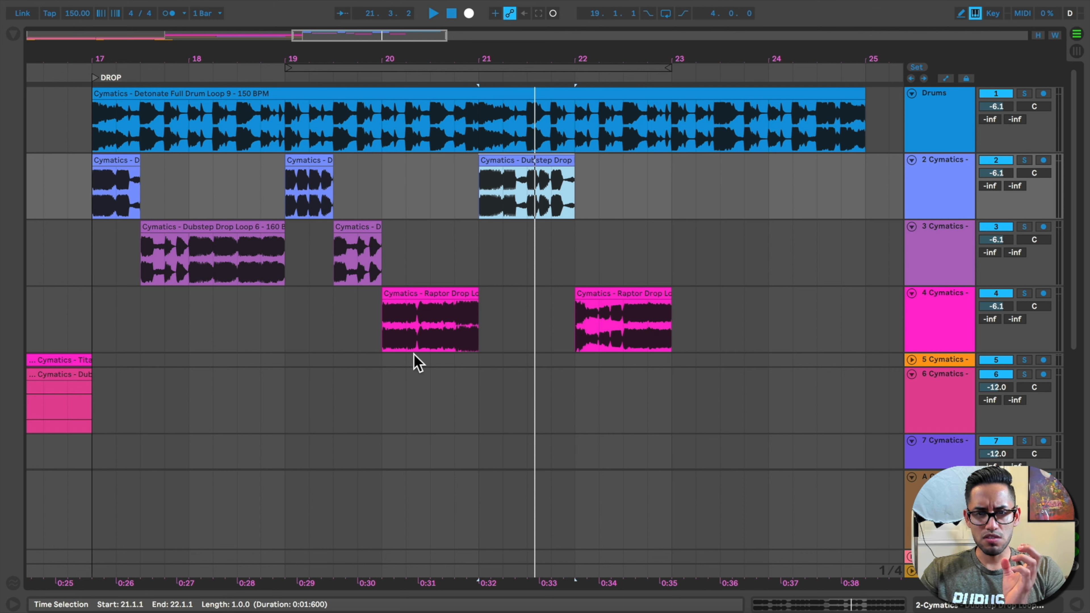
Split the Dubstep Drop Loop 2 clip at 21.3.1 and copy its first half to bar 23
{"action": "left_click_drag", "start_coordinate": [532, 200], "coordinate": [484, 193]}
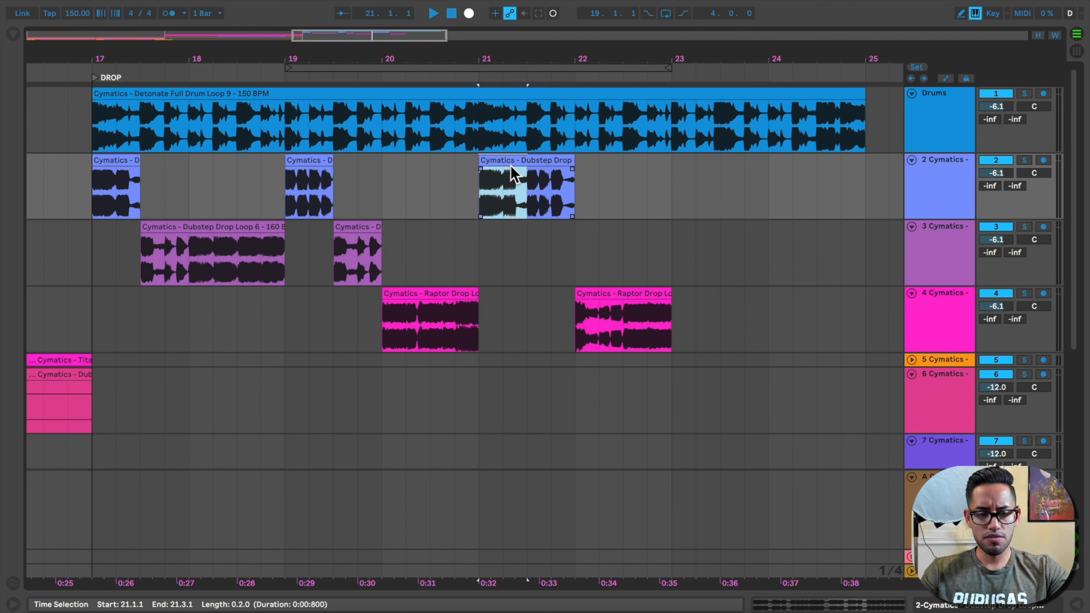
{"action": "key", "text": "super+e"}
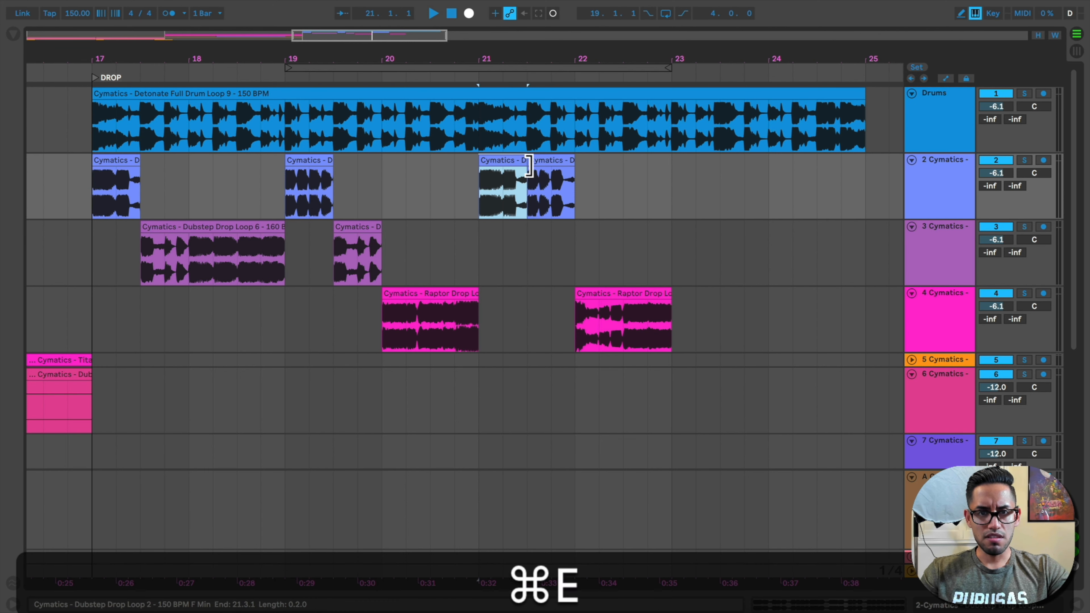
{"action": "left_click_drag", "start_coordinate": [514, 164], "coordinate": [708, 180]}
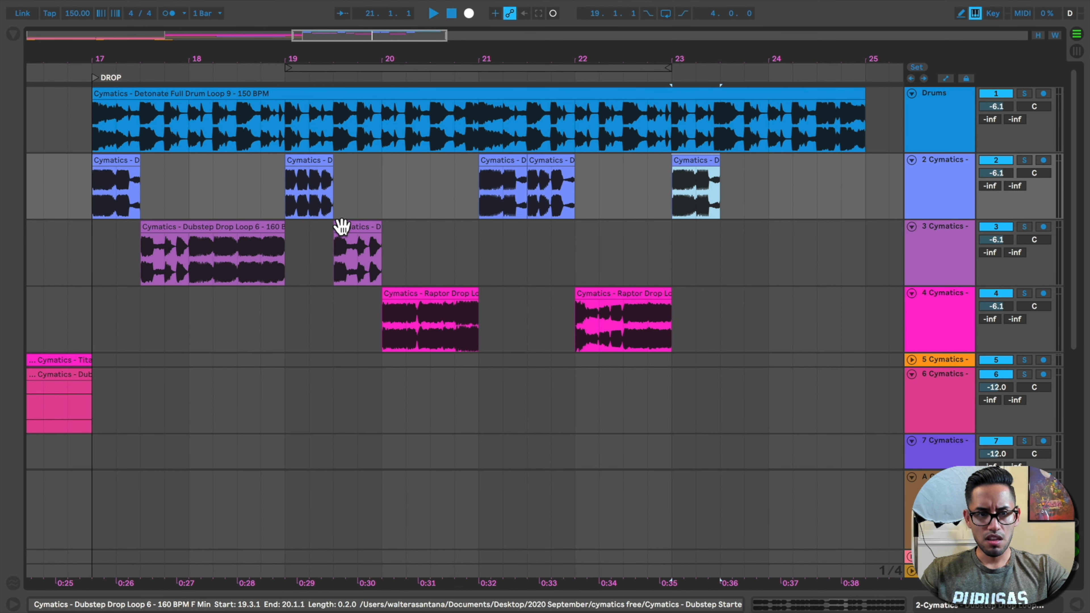
Copy the Dubstep Drop Loop 6 clip at 17.3.1 and resize the copy to span 23.3.1 to bar 25
{"action": "left_click", "coordinate": [260, 239]}
{"action": "left_click", "coordinate": [251, 225]}
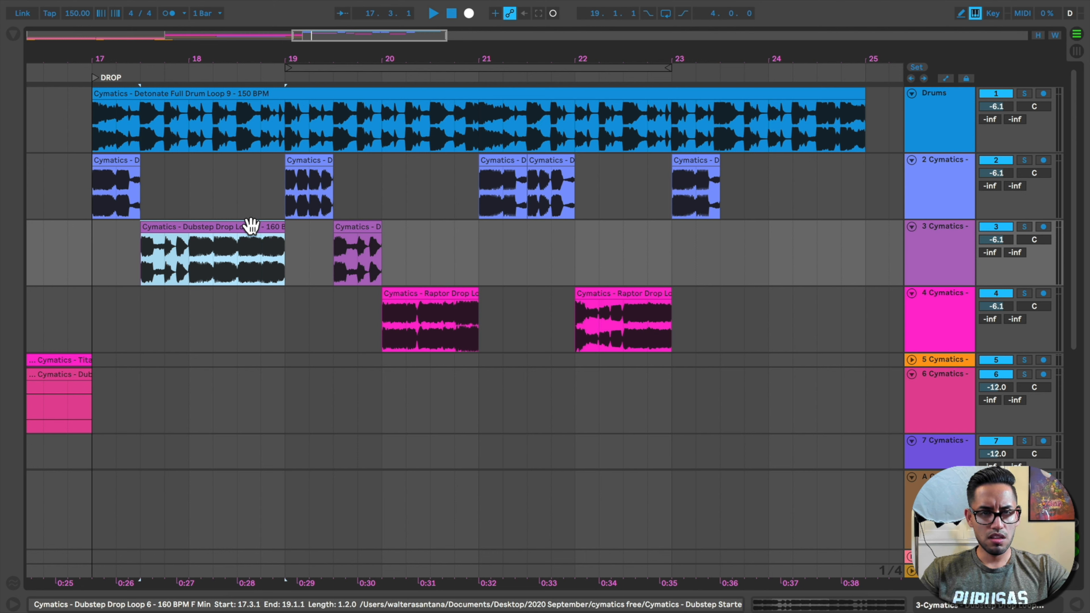
{"action": "left_click_drag", "start_coordinate": [251, 225], "coordinate": [524, 248]}
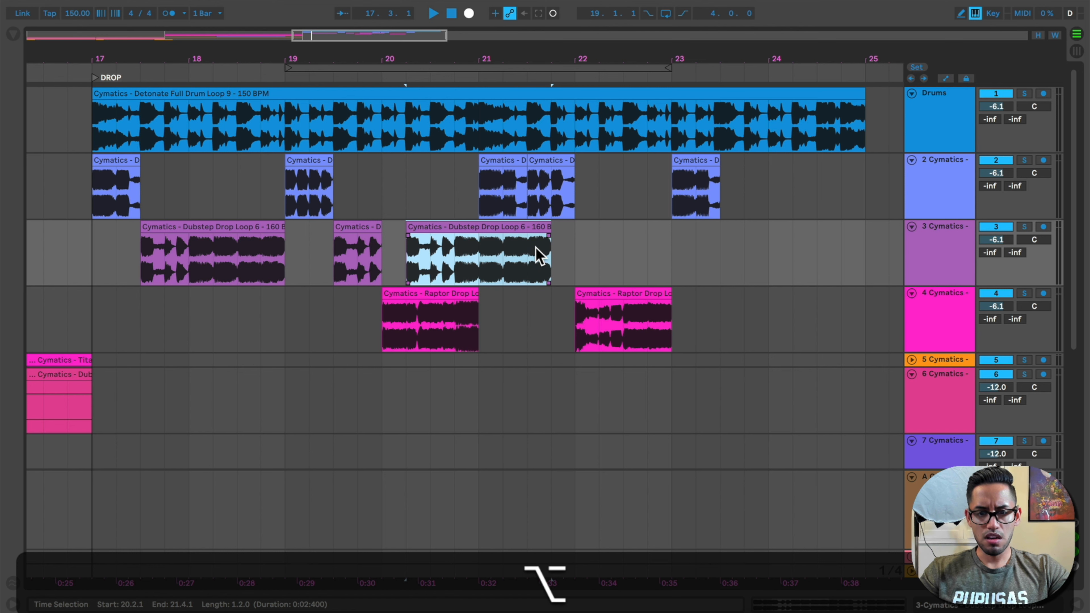
{"action": "left_click_drag", "start_coordinate": [553, 234], "coordinate": [753, 268]}
{"action": "left_click_drag", "start_coordinate": [593, 231], "coordinate": [715, 241]}
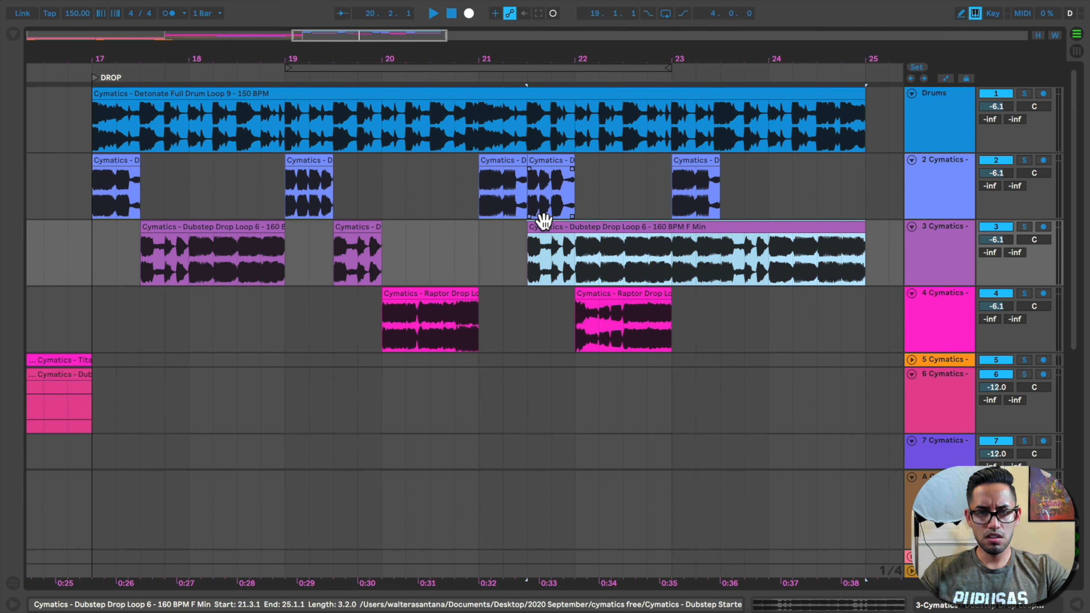
{"action": "left_click_drag", "start_coordinate": [534, 238], "coordinate": [769, 258]}
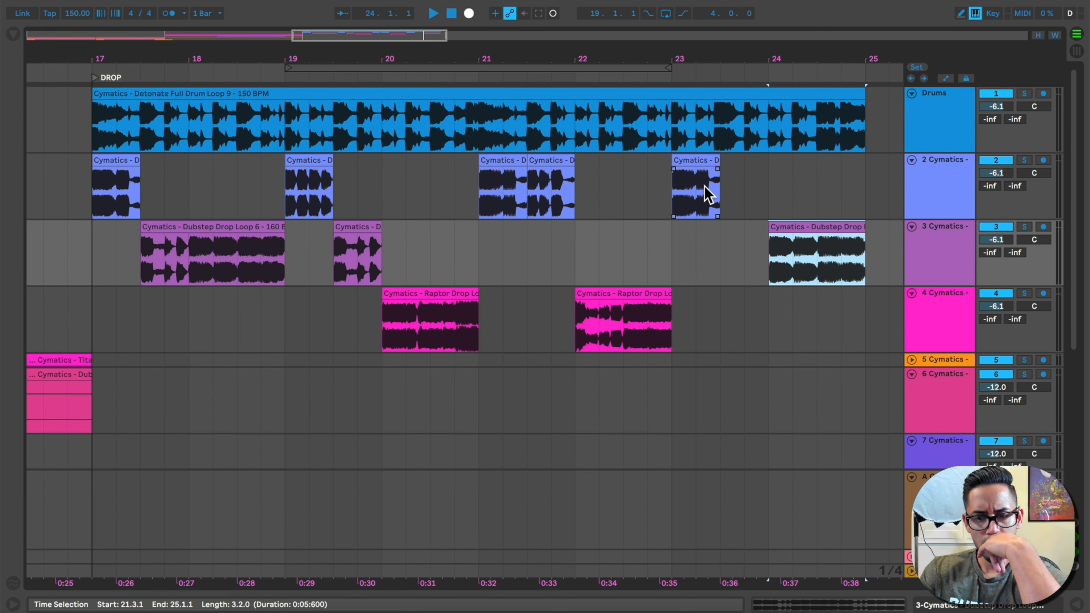
{"action": "left_click_drag", "start_coordinate": [775, 225], "coordinate": [730, 237]}
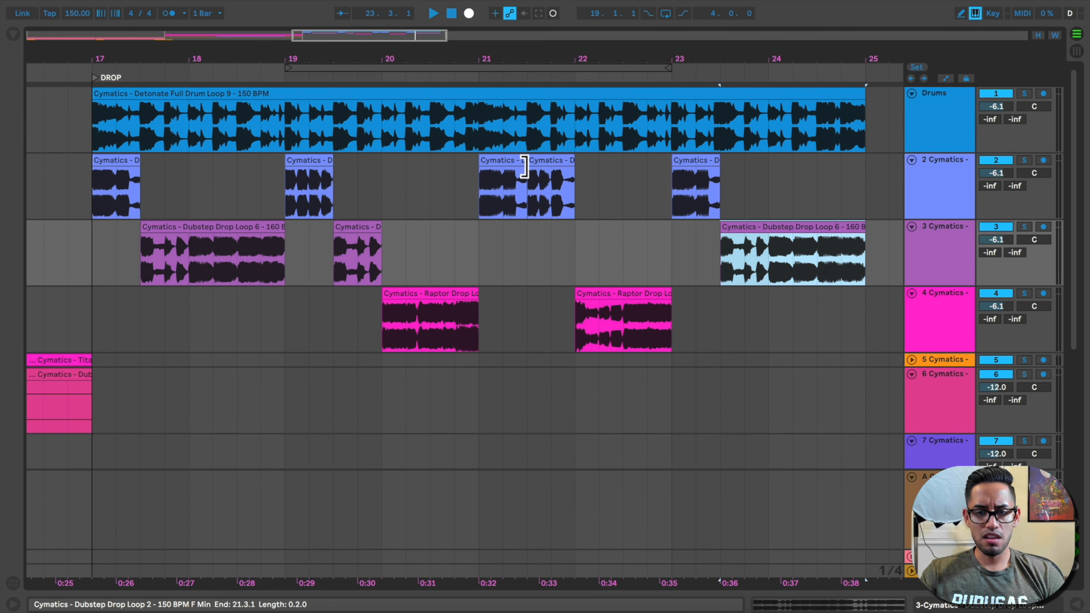
Consolidate the two adjacent Dubstep Drop Loop 2 pieces between bars 21 and 22 into one clip
{"action": "left_click_drag", "start_coordinate": [533, 45], "coordinate": [531, 207]}
{"action": "left_click_drag", "start_coordinate": [543, 46], "coordinate": [544, 5]}
{"action": "left_click", "coordinate": [493, 196]}
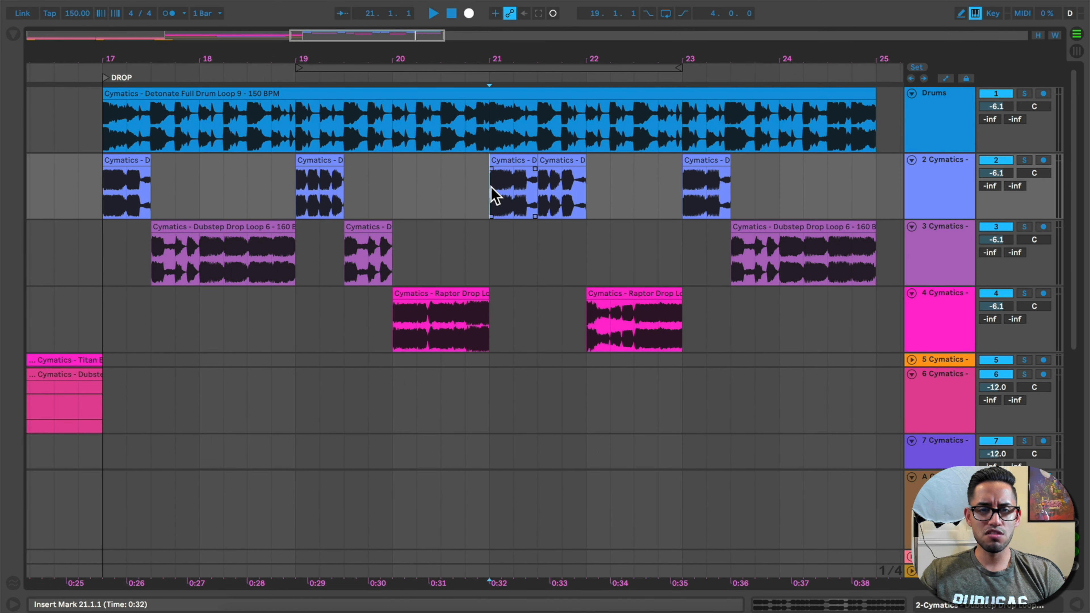
{"action": "left_click_drag", "start_coordinate": [494, 195], "coordinate": [580, 202]}
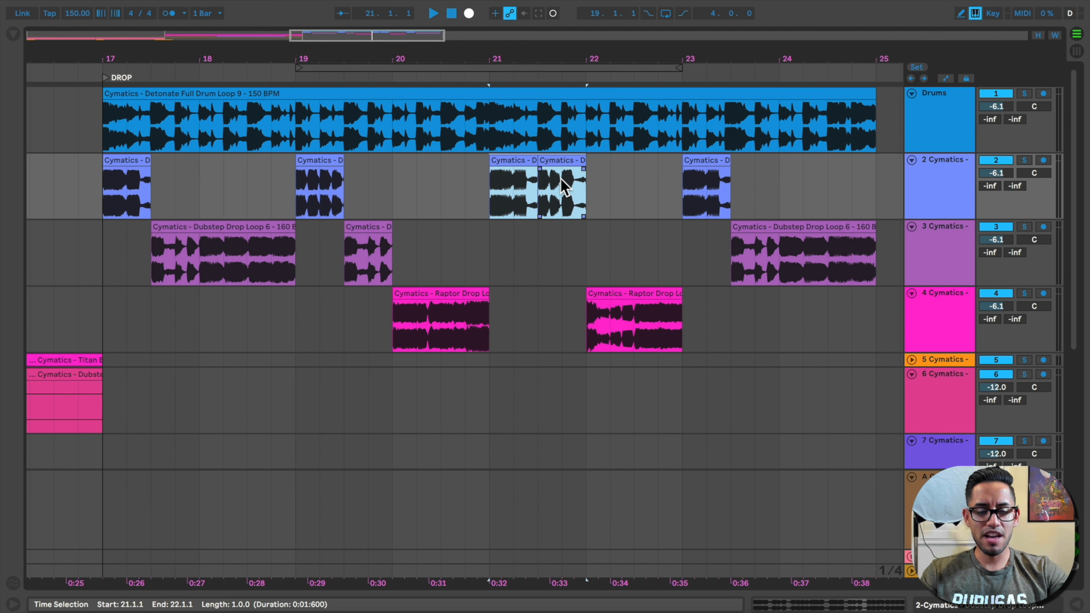
{"action": "right_click", "coordinate": [565, 186]}
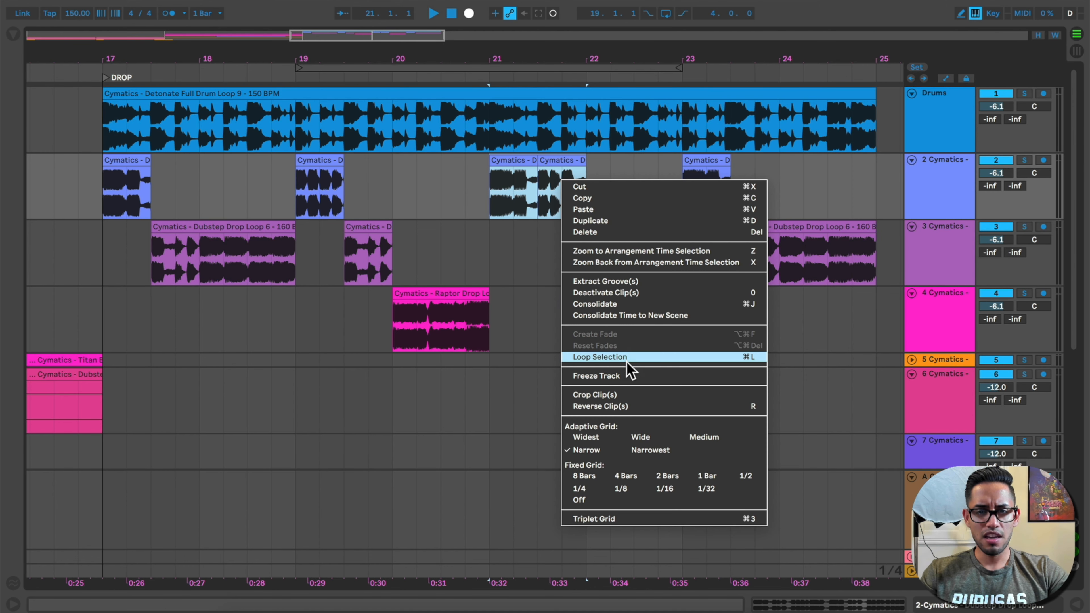
{"action": "left_click", "coordinate": [645, 303]}
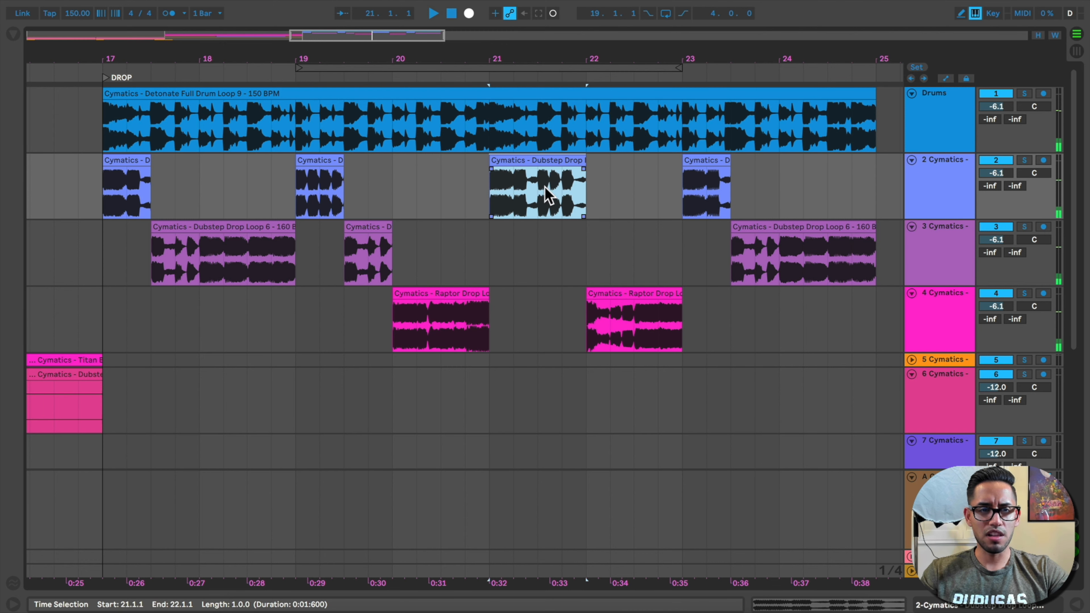
Play the drop from bar 17 to check how the alternating bass clips sound together
{"action": "left_click", "coordinate": [105, 78]}
{"action": "key", "text": "space"}
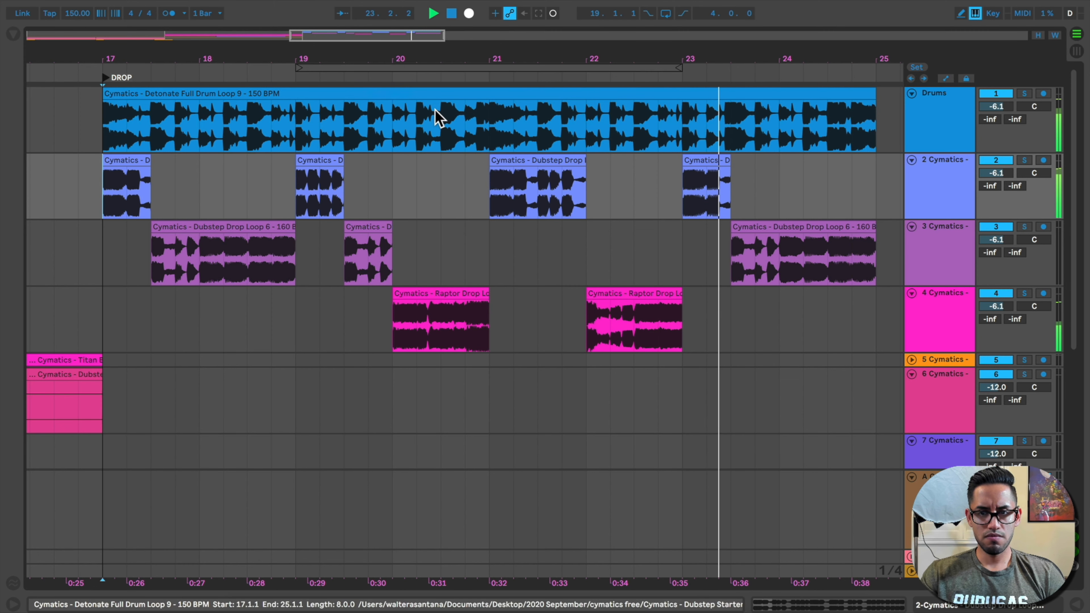
{"action": "left_click", "coordinate": [575, 189]}
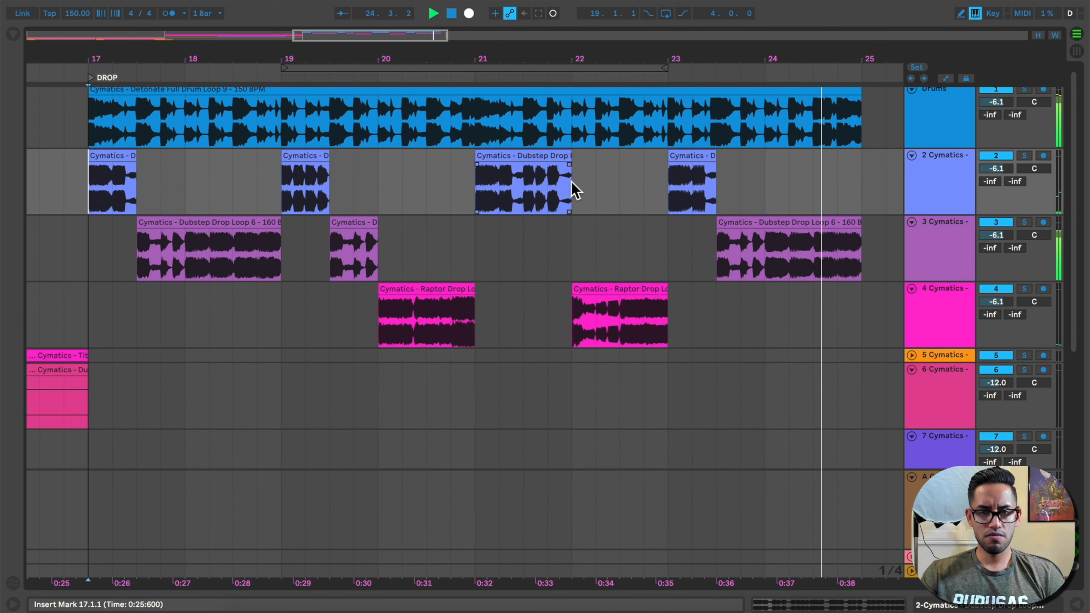
Replace the Dubstep Drop Loop 2 clip at bar 19 with a copy of the one at bar 17
{"action": "left_click", "coordinate": [317, 163]}
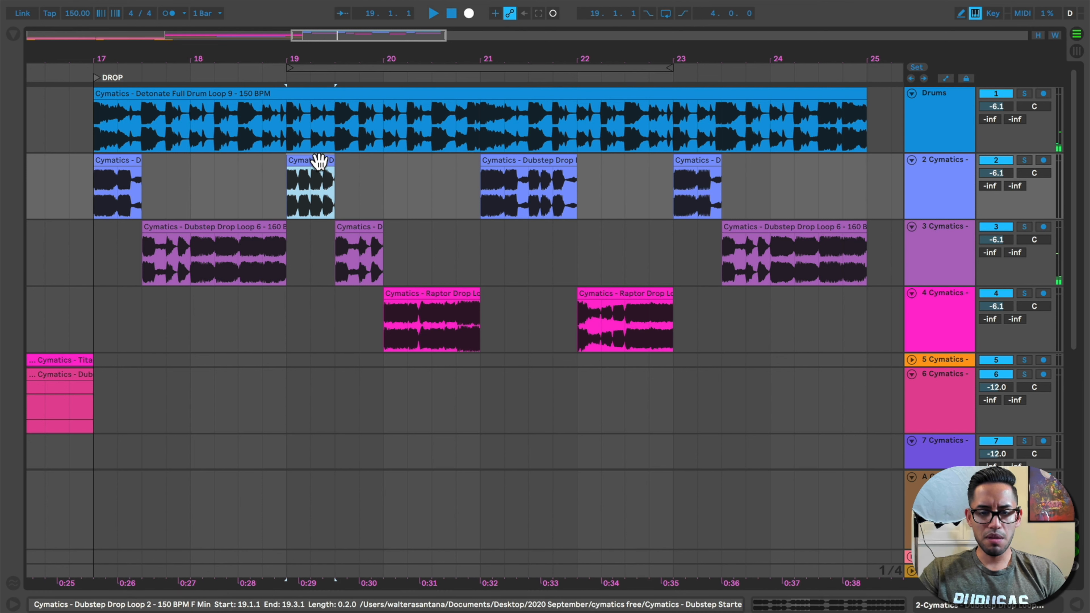
{"action": "key", "text": "BackSpace"}
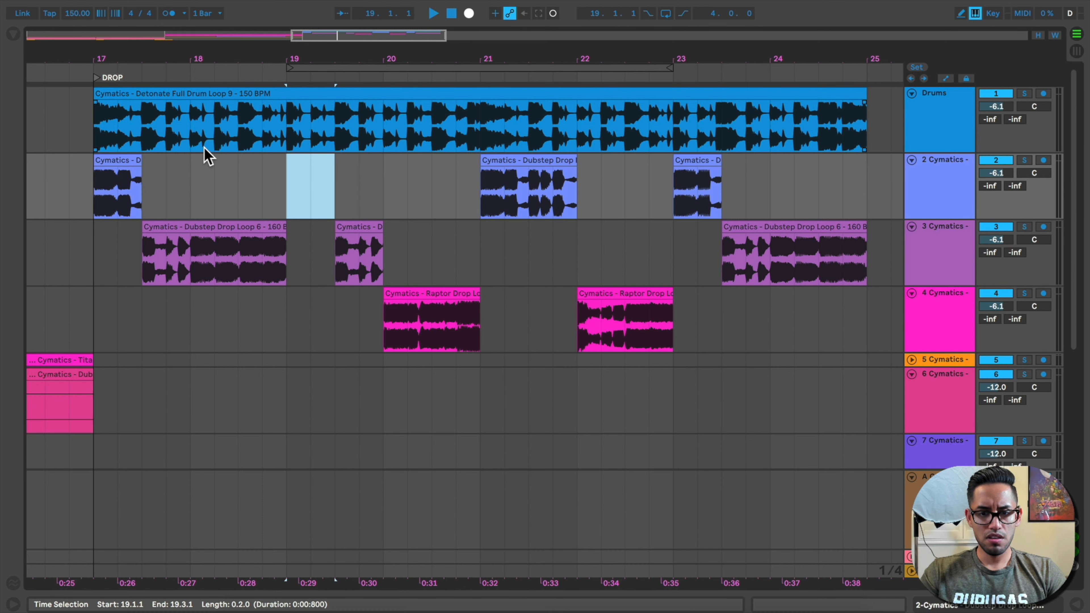
{"action": "left_click", "coordinate": [119, 164]}
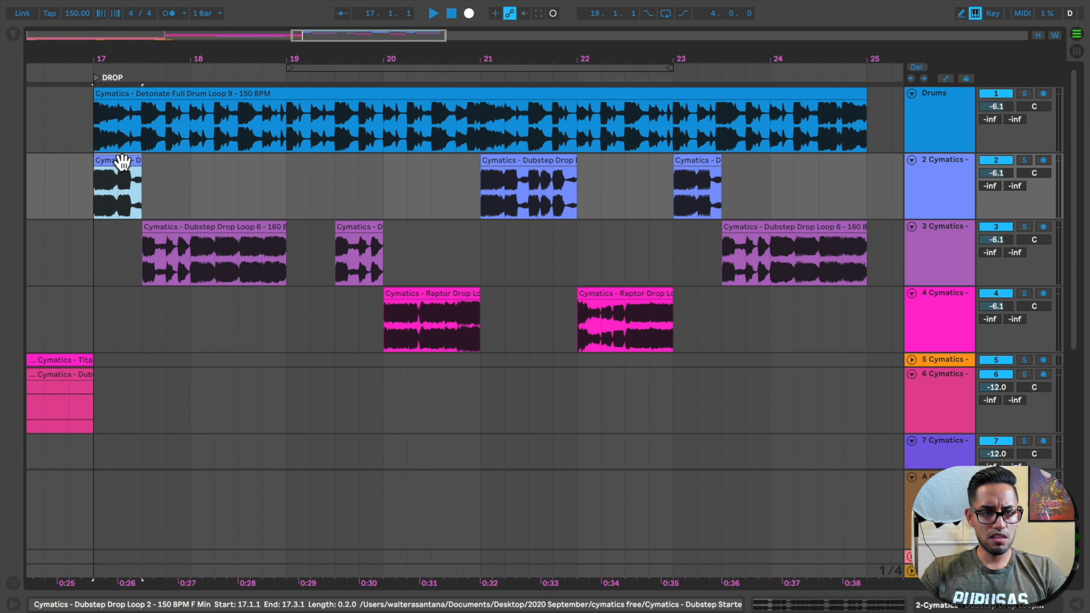
{"action": "key", "text": "alt"}
{"action": "left_click_drag", "start_coordinate": [119, 163], "coordinate": [335, 169]}
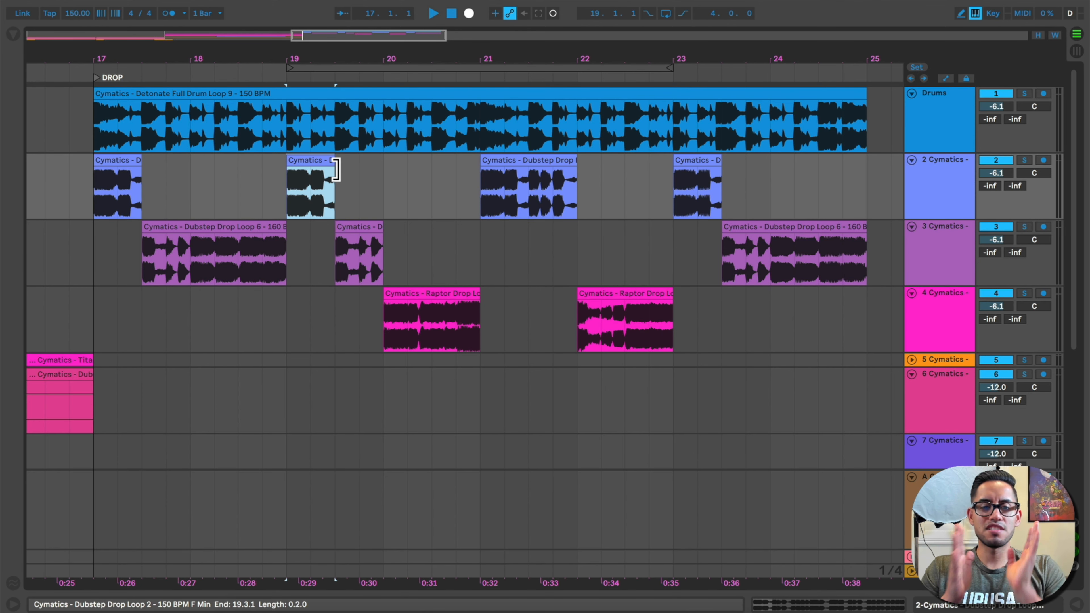
Duplicate the time of the whole drop section from bar 17 to bar 25 across all tracks
{"action": "left_click_drag", "start_coordinate": [633, 64], "coordinate": [462, 66]}
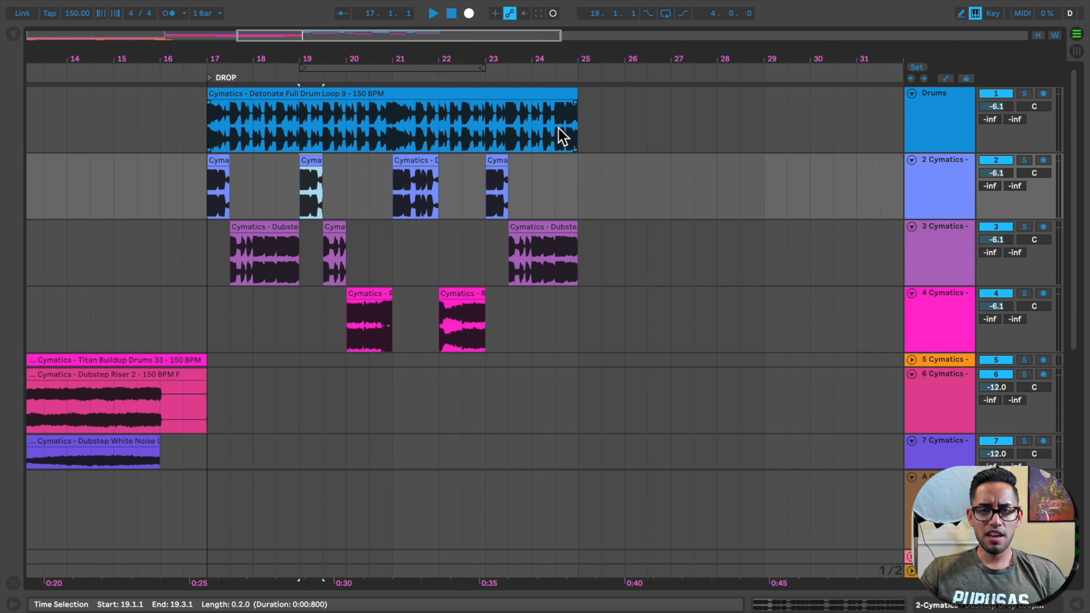
{"action": "left_click_drag", "start_coordinate": [579, 114], "coordinate": [217, 304]}
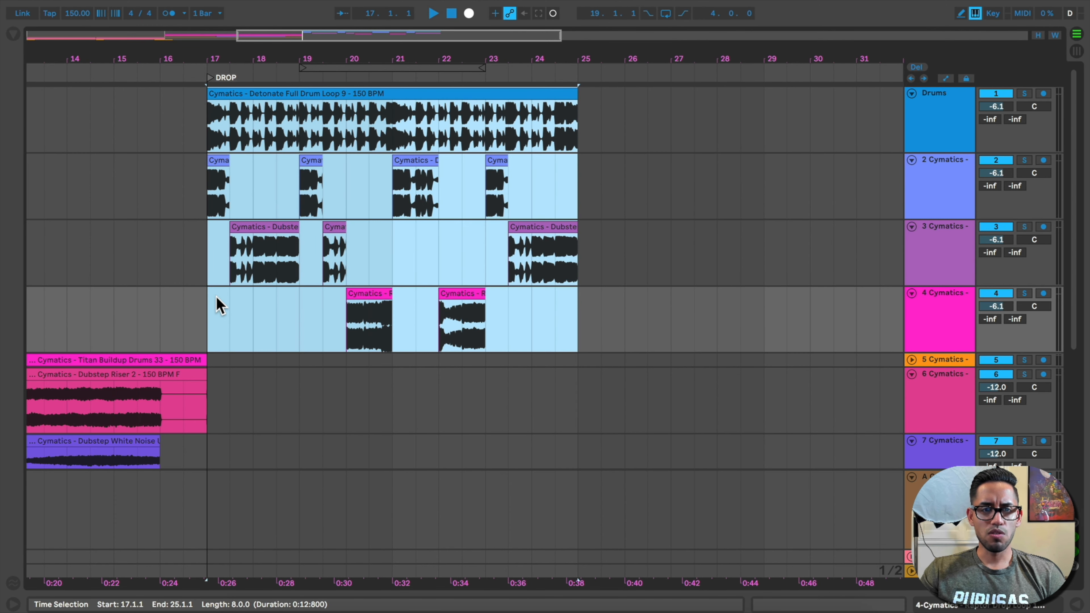
{"action": "left_click", "coordinate": [205, 138]}
{"action": "left_click_drag", "start_coordinate": [207, 139], "coordinate": [574, 137]}
{"action": "left_click", "coordinate": [112, 0]}
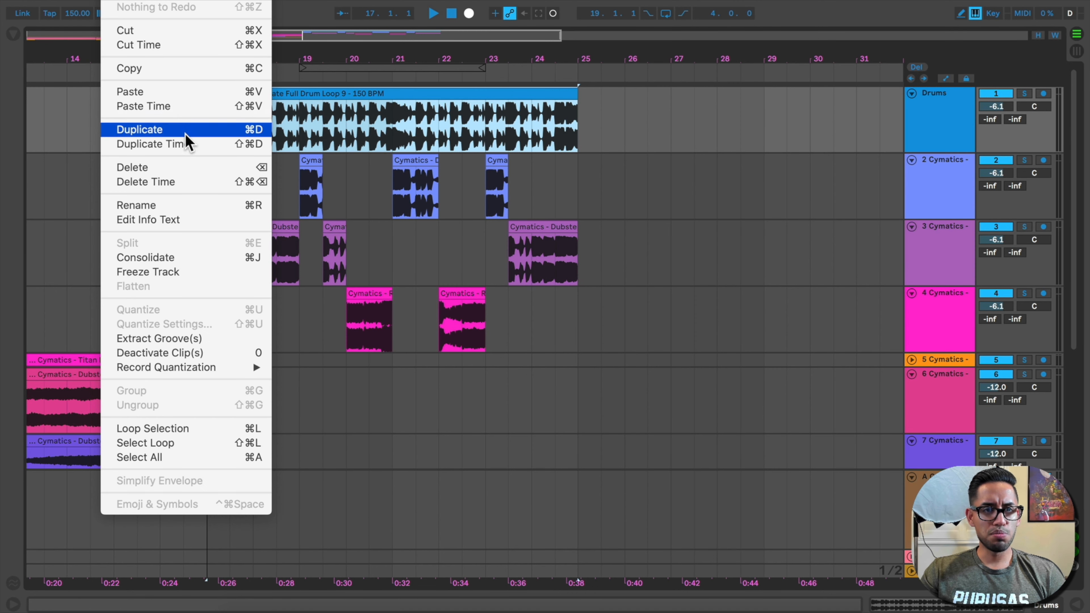
{"action": "left_click", "coordinate": [188, 143]}
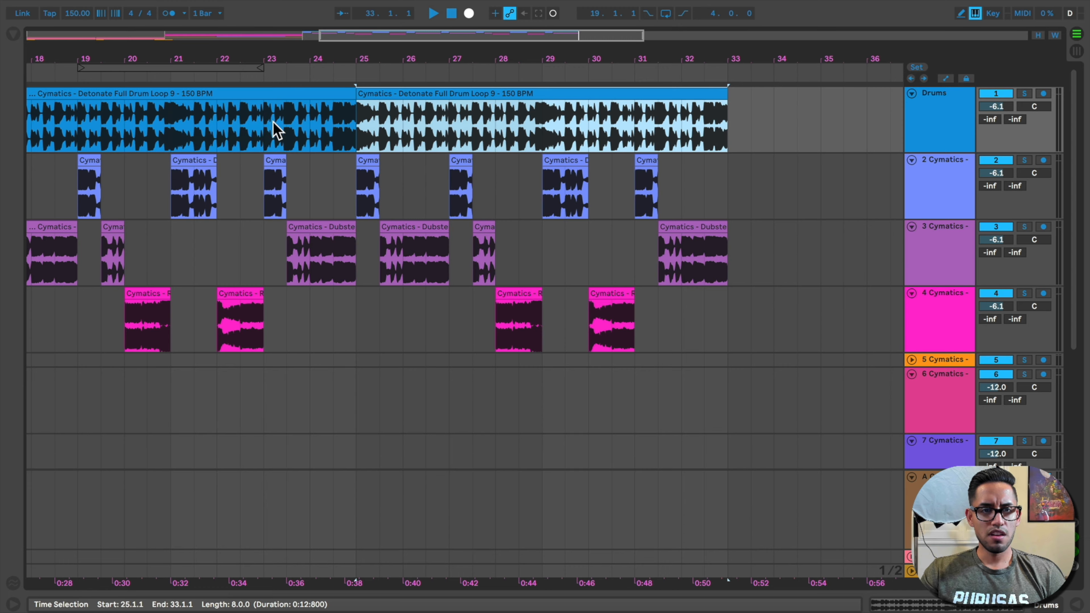
Examine the full drop arrangement from bar 17 to bar 33 across the drum and bass tracks
{"action": "key", "text": "minus"}
{"action": "left_click_drag", "start_coordinate": [319, 59], "coordinate": [318, 56]}
{"action": "scroll", "coordinate": [274, 206], "scroll_direction": "down", "scroll_amount": 2}
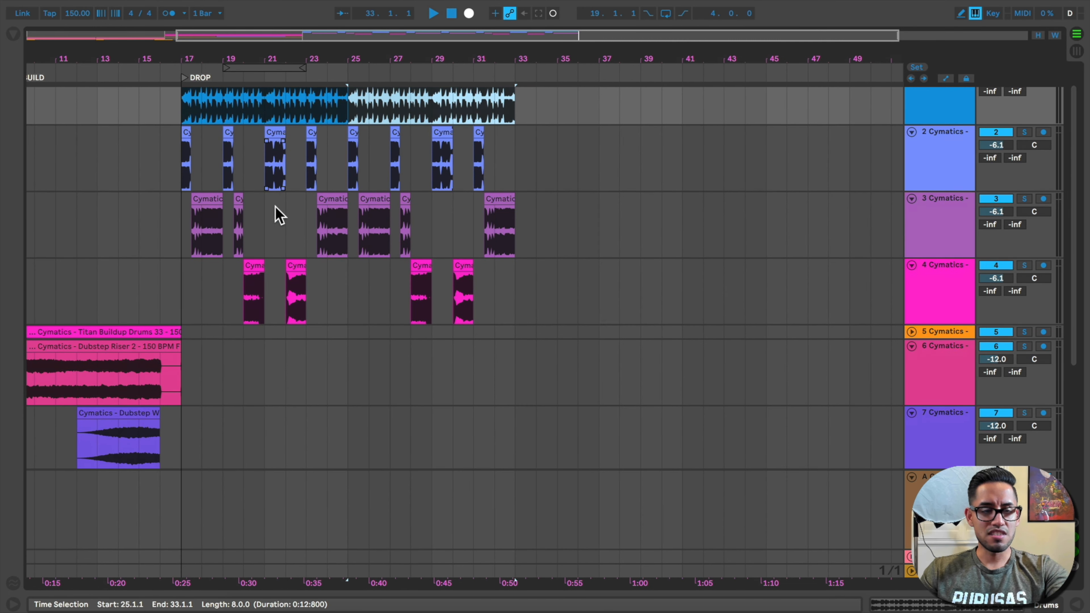
{"action": "scroll", "coordinate": [244, 202], "scroll_direction": "up", "scroll_amount": 2}
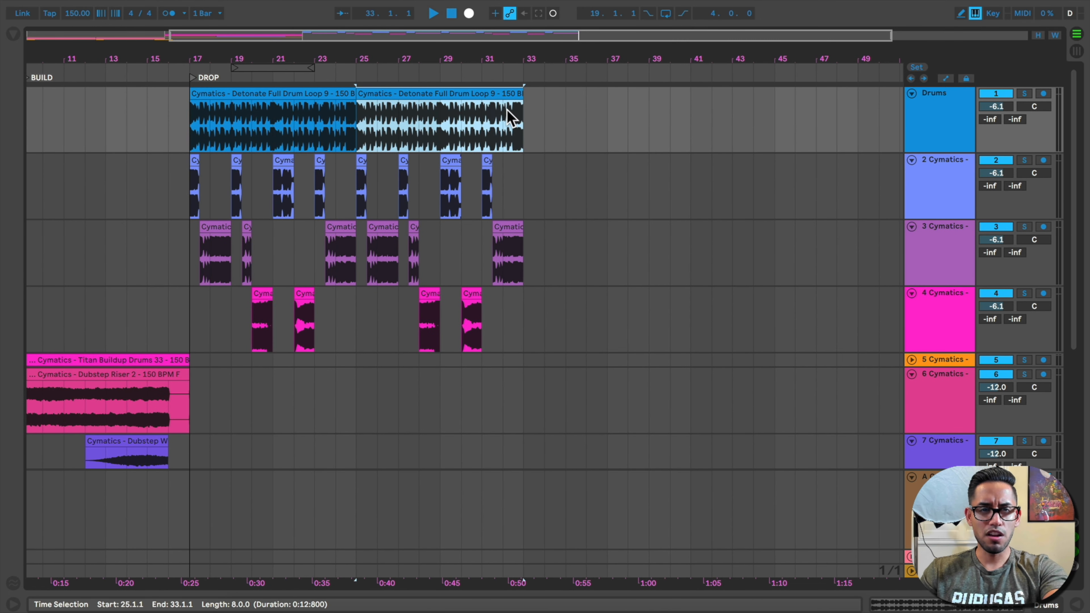
{"action": "left_click_drag", "start_coordinate": [389, 68], "coordinate": [411, 66]}
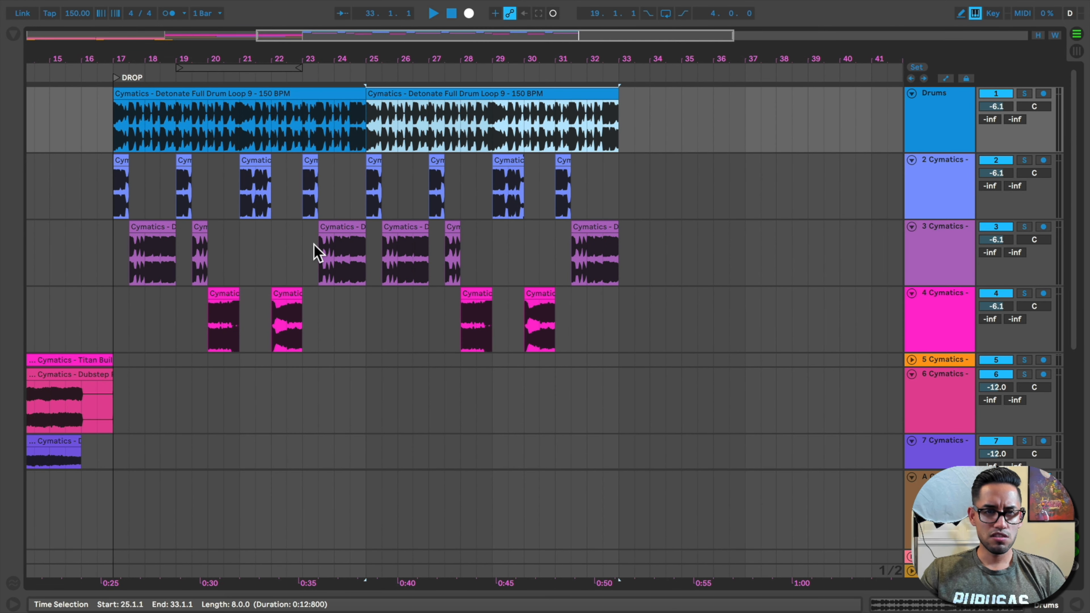
{"action": "scroll", "coordinate": [318, 247], "scroll_direction": "left", "scroll_amount": 1}
{"action": "scroll", "coordinate": [317, 247], "scroll_direction": "down", "scroll_amount": 1}
{"action": "scroll", "coordinate": [335, 226], "scroll_direction": "up", "scroll_amount": 1}
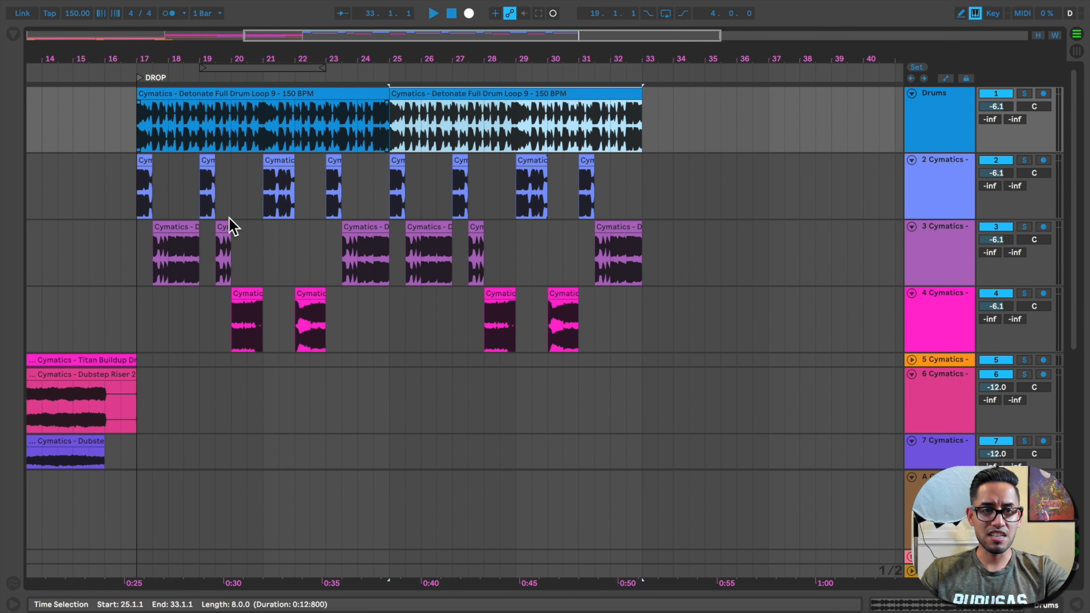
{"action": "scroll", "coordinate": [234, 215], "scroll_direction": "left", "scroll_amount": 1}
{"action": "scroll", "coordinate": [240, 181], "scroll_direction": "down", "scroll_amount": 1}
{"action": "scroll", "coordinate": [206, 137], "scroll_direction": "up", "scroll_amount": 1}
{"action": "left_click_drag", "start_coordinate": [160, 131], "coordinate": [262, 184]}
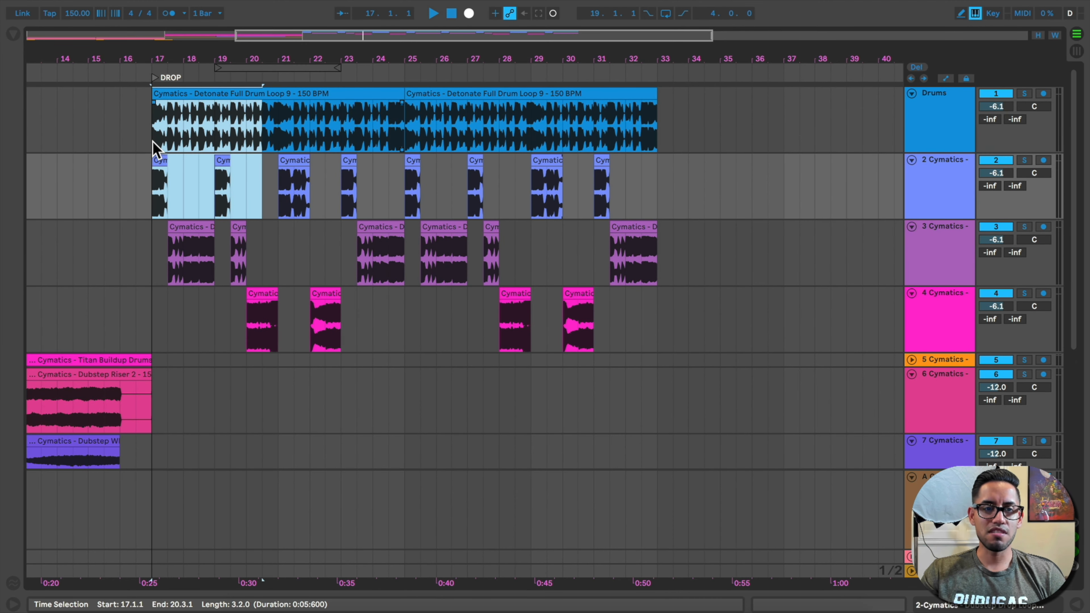
Play the extended drop from the DROP marker at bar 17 to hear the duplicated section
{"action": "left_click", "coordinate": [135, 129]}
{"action": "scroll", "coordinate": [203, 178], "scroll_direction": "down", "scroll_amount": 2}
{"action": "scroll", "coordinate": [205, 178], "scroll_direction": "left", "scroll_amount": 6}
{"action": "scroll", "coordinate": [203, 174], "scroll_direction": "up", "scroll_amount": 1}
{"action": "scroll", "coordinate": [204, 177], "scroll_direction": "up", "scroll_amount": 1}
{"action": "left_click", "coordinate": [526, 77]}
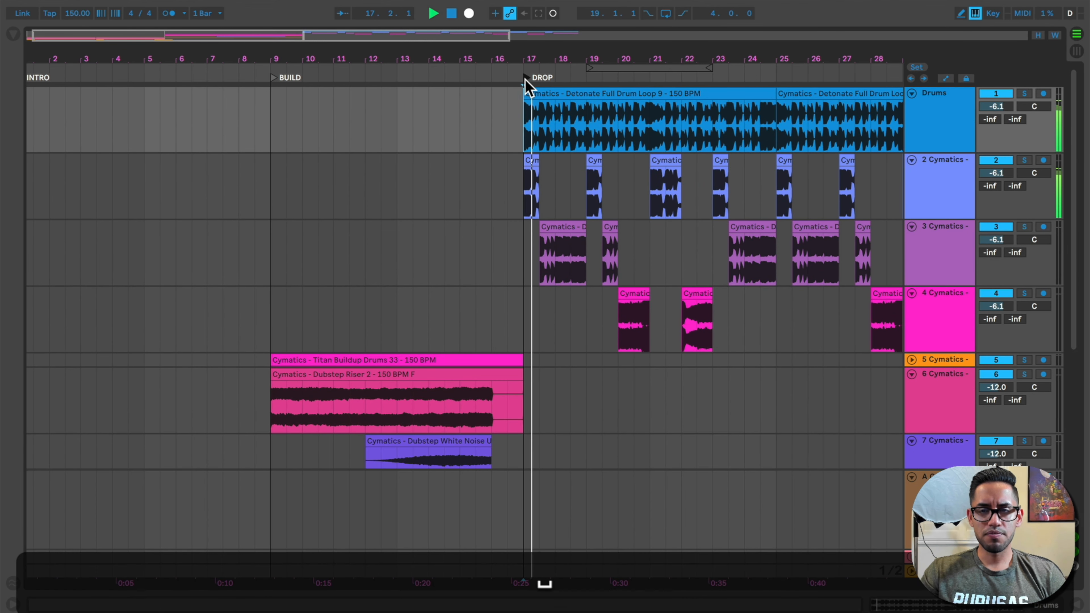
{"action": "scroll", "coordinate": [628, 207], "scroll_direction": "down", "scroll_amount": 1}
{"action": "scroll", "coordinate": [652, 226], "scroll_direction": "right", "scroll_amount": 2}
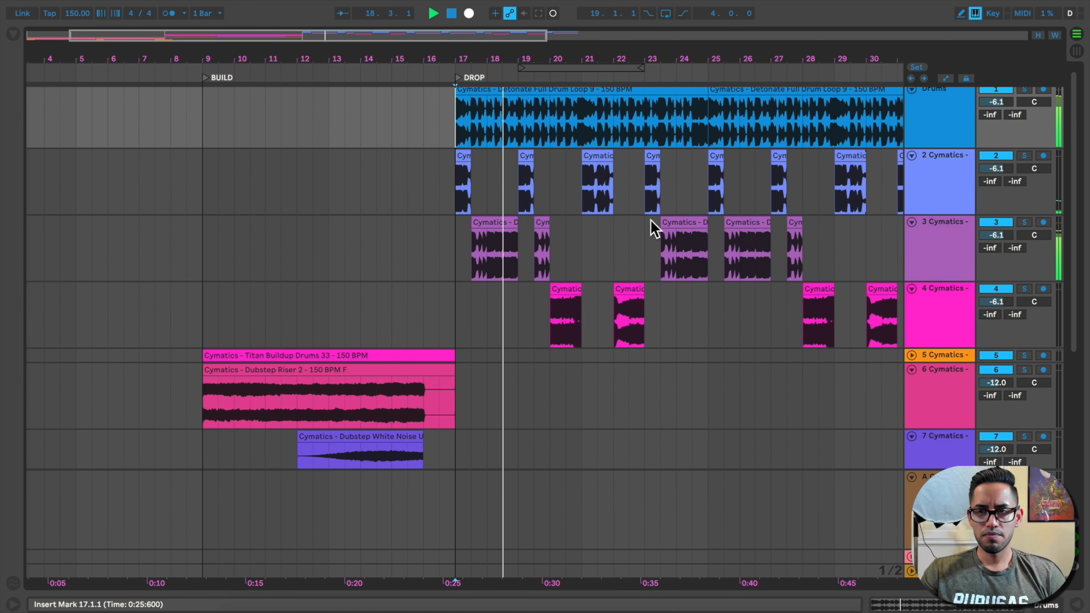
{"action": "scroll", "coordinate": [652, 227], "scroll_direction": "down", "scroll_amount": 1}
{"action": "scroll", "coordinate": [652, 226], "scroll_direction": "right", "scroll_amount": 2}
{"action": "scroll", "coordinate": [652, 226], "scroll_direction": "up", "scroll_amount": 1}
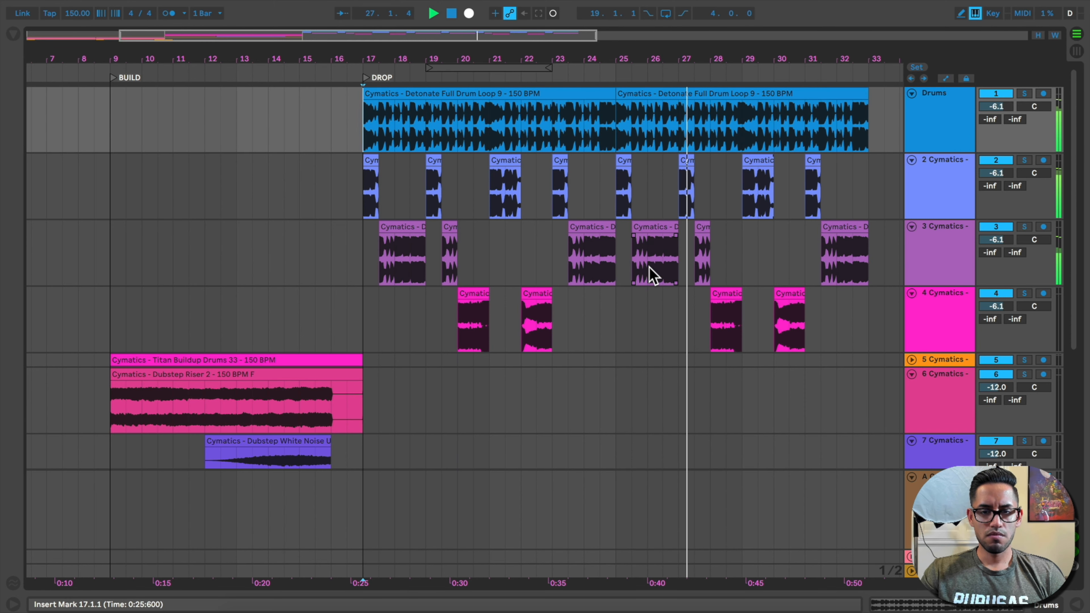
{"action": "key", "text": "space"}
Group the three bass loop tracks, tracks 2 to 4, into one group track
{"action": "left_click", "coordinate": [961, 177]}
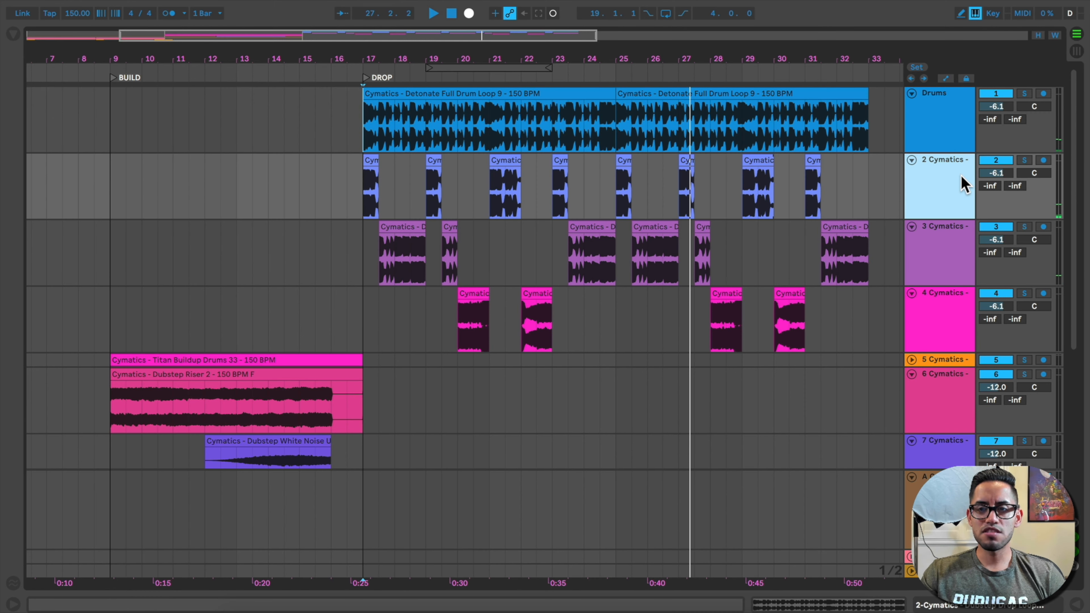
{"action": "scroll", "coordinate": [931, 208], "scroll_direction": "down", "scroll_amount": 2}
{"action": "key", "text": "super"}
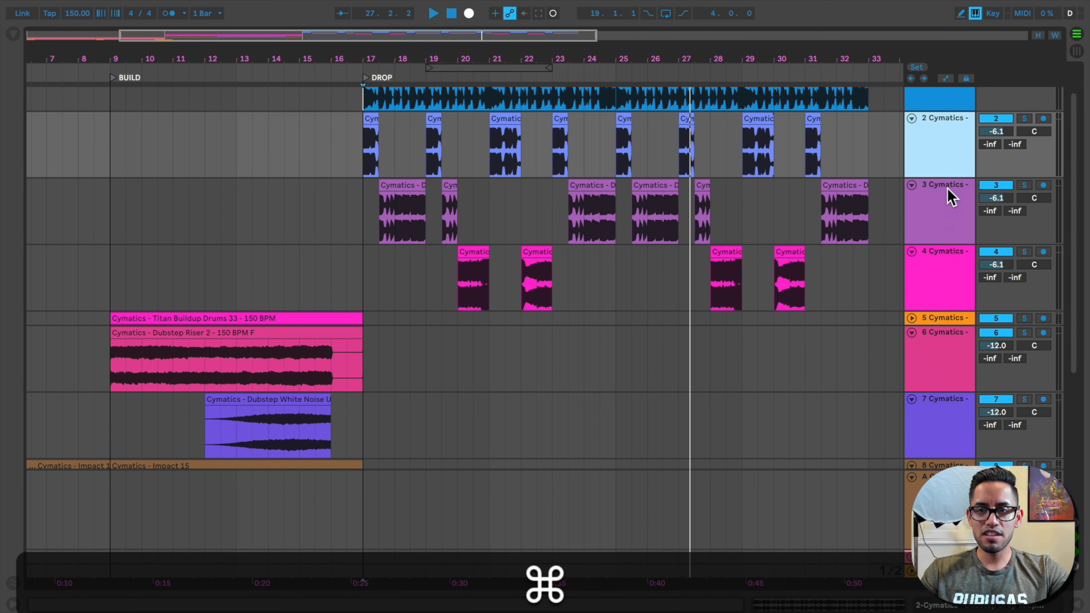
{"action": "left_click", "coordinate": [944, 213]}
{"action": "left_click", "coordinate": [944, 154]}
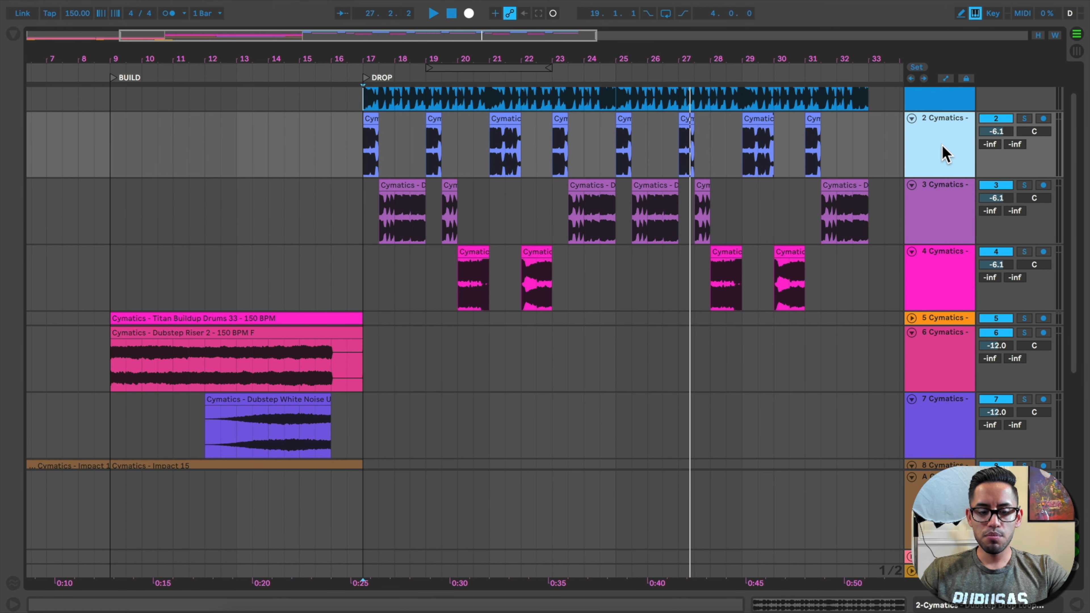
{"action": "key", "text": "super"}
{"action": "left_click", "coordinate": [944, 283], "text": "super"}
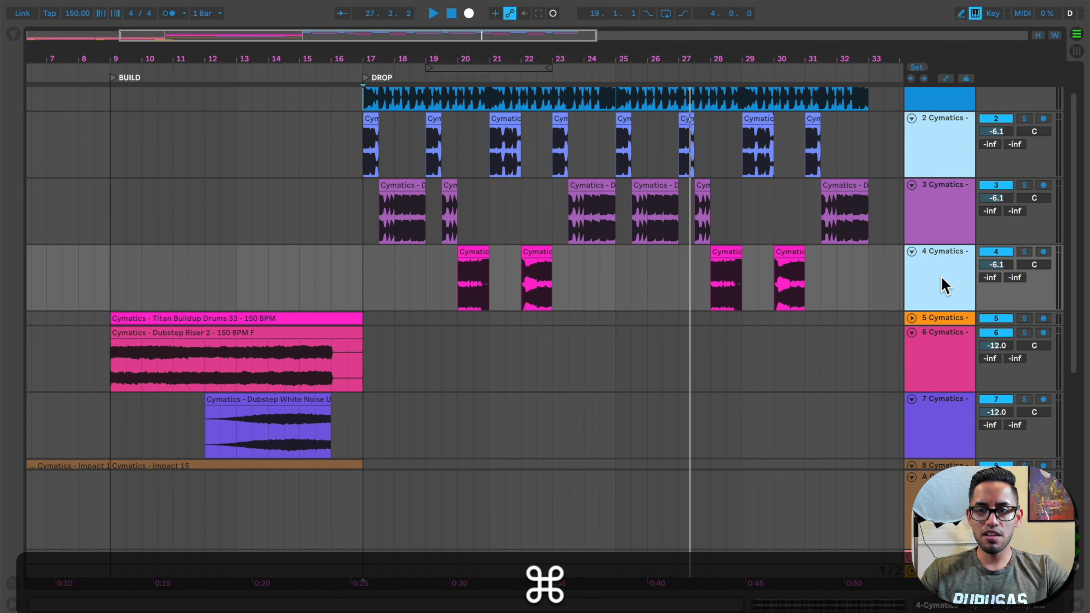
{"action": "left_click", "coordinate": [945, 143]}
{"action": "key", "text": "shift"}
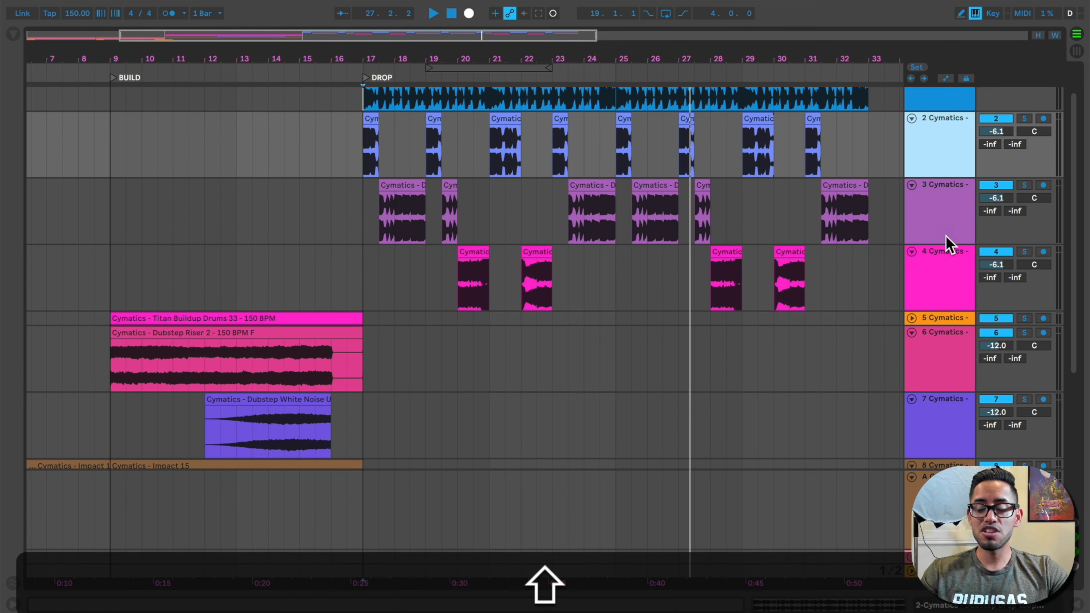
{"action": "left_click", "coordinate": [937, 274], "text": "shift"}
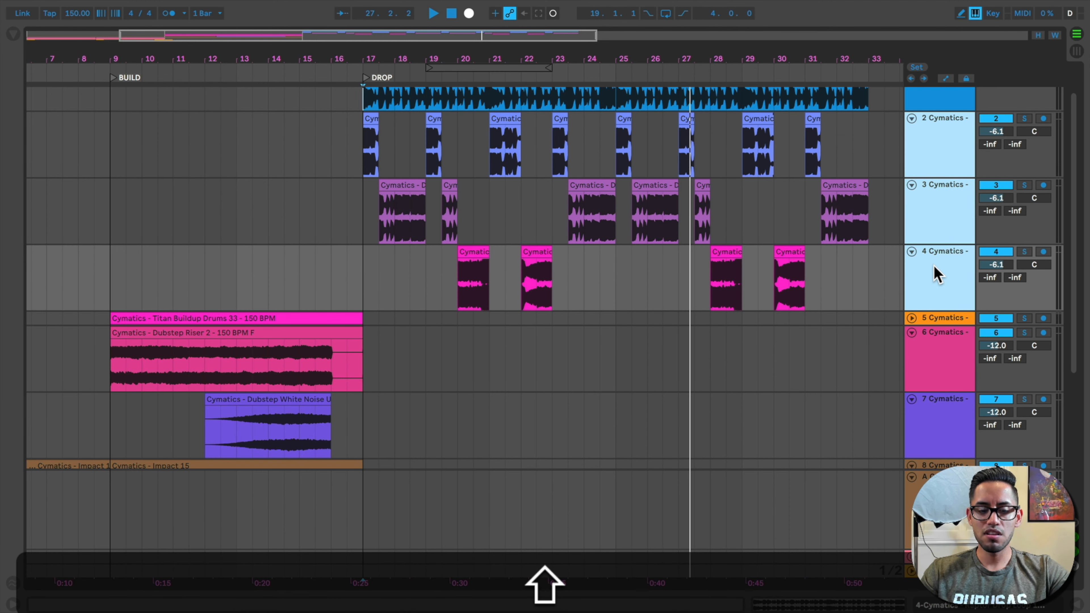
{"action": "key", "text": "super"}
{"action": "key", "text": "super+g"}
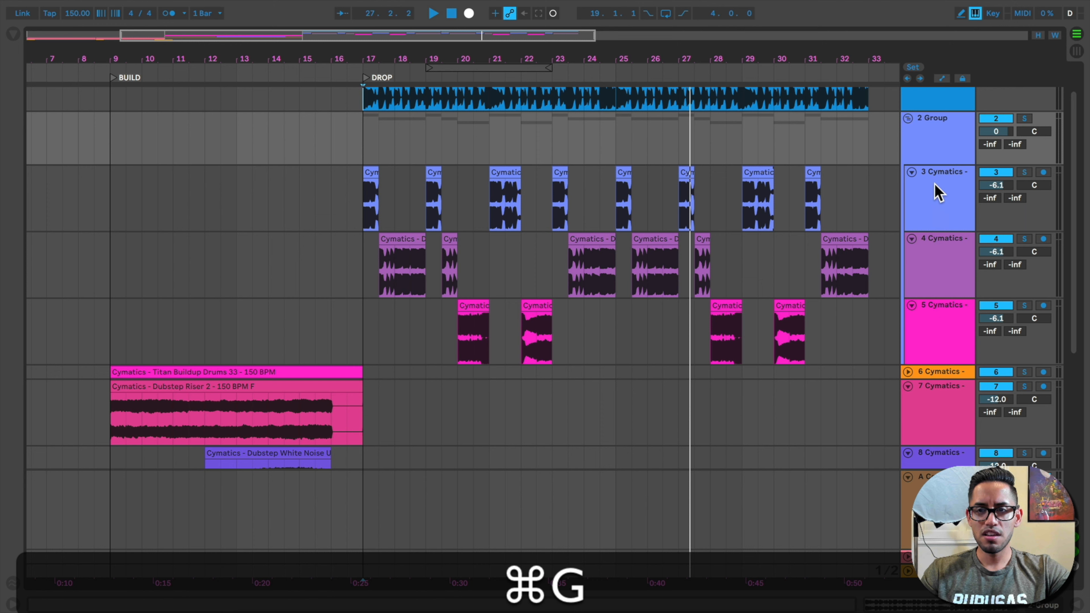
Rename the new group track BASS and fold it
{"action": "left_click", "coordinate": [934, 132]}
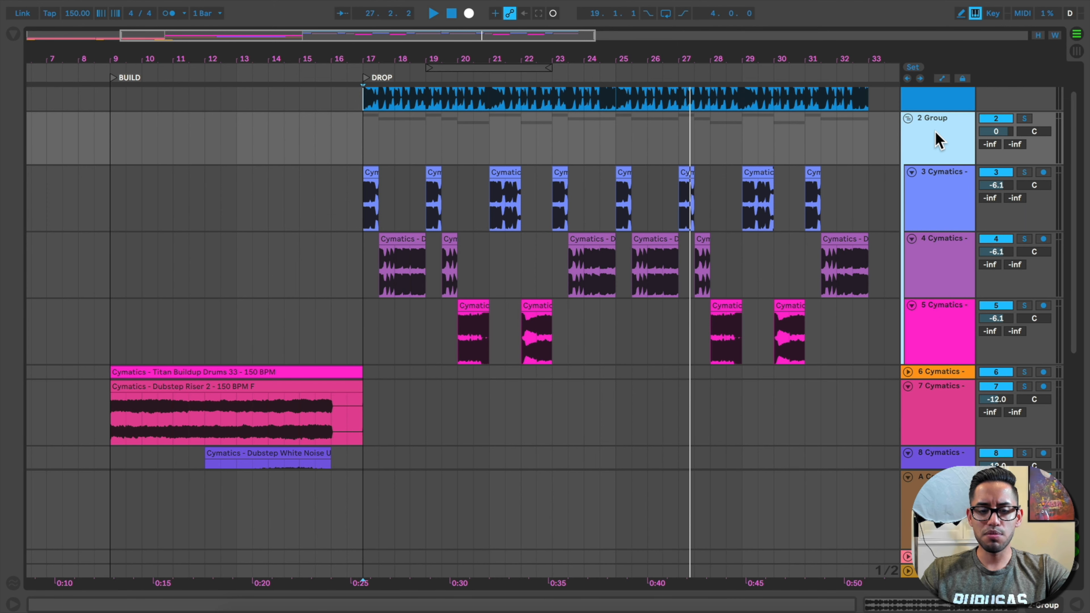
{"action": "key", "text": "super+r"}
{"action": "type", "text": "BASS"}
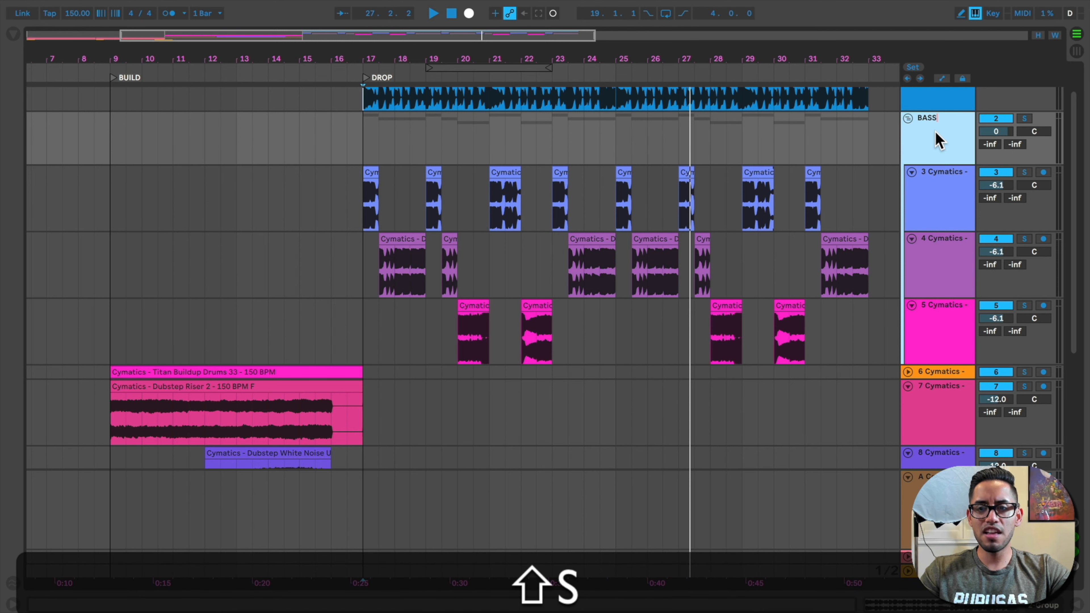
{"action": "key", "text": "Return"}
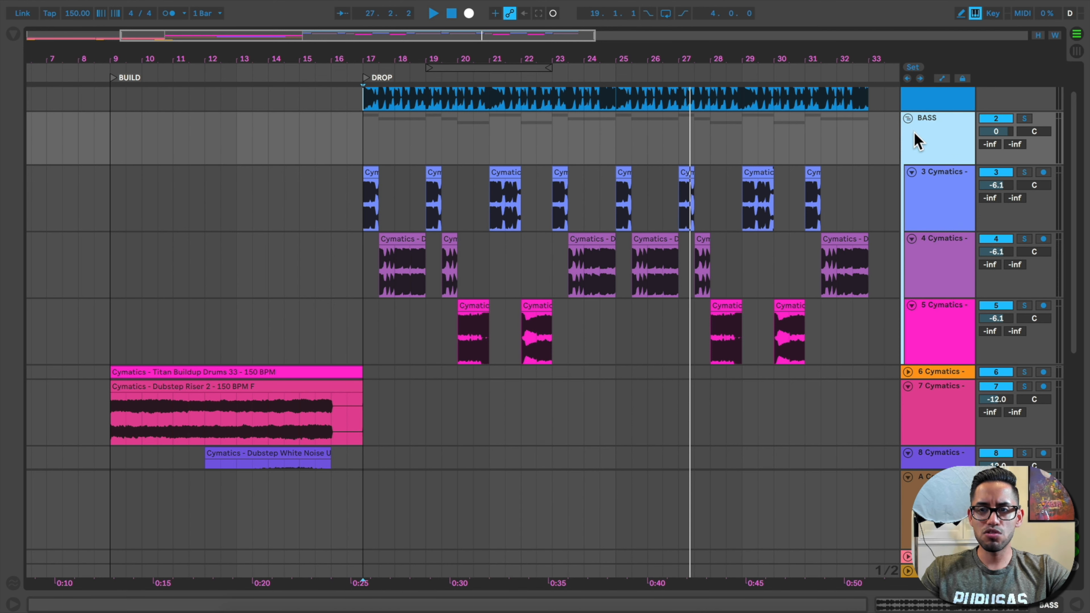
{"action": "left_click", "coordinate": [908, 118]}
{"action": "scroll", "coordinate": [822, 146], "scroll_direction": "up", "scroll_amount": 2}
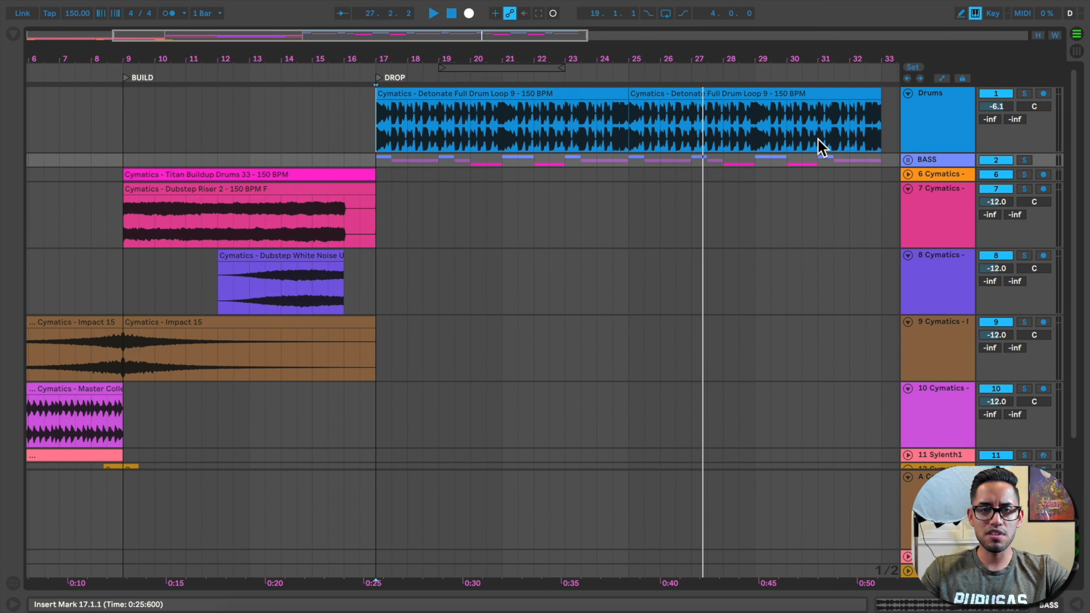
Play the intro from the INTRO marker at bar 1 to hear the arp loop
{"action": "left_click_drag", "start_coordinate": [574, 58], "coordinate": [369, 57]}
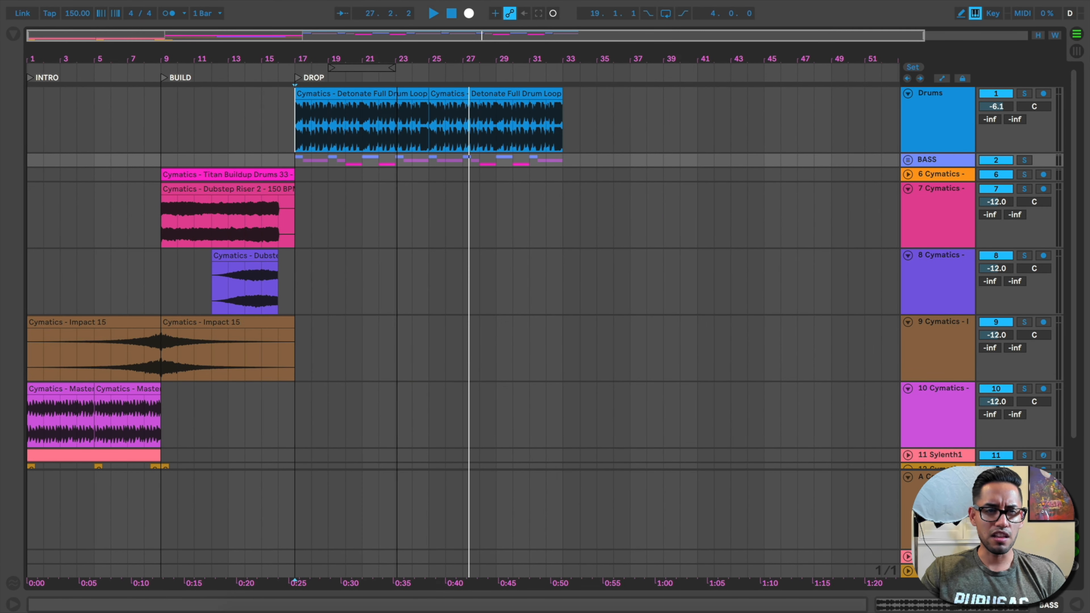
{"action": "left_click_drag", "start_coordinate": [206, 62], "coordinate": [265, 77]}
{"action": "scroll", "coordinate": [279, 223], "scroll_direction": "down", "scroll_amount": 4}
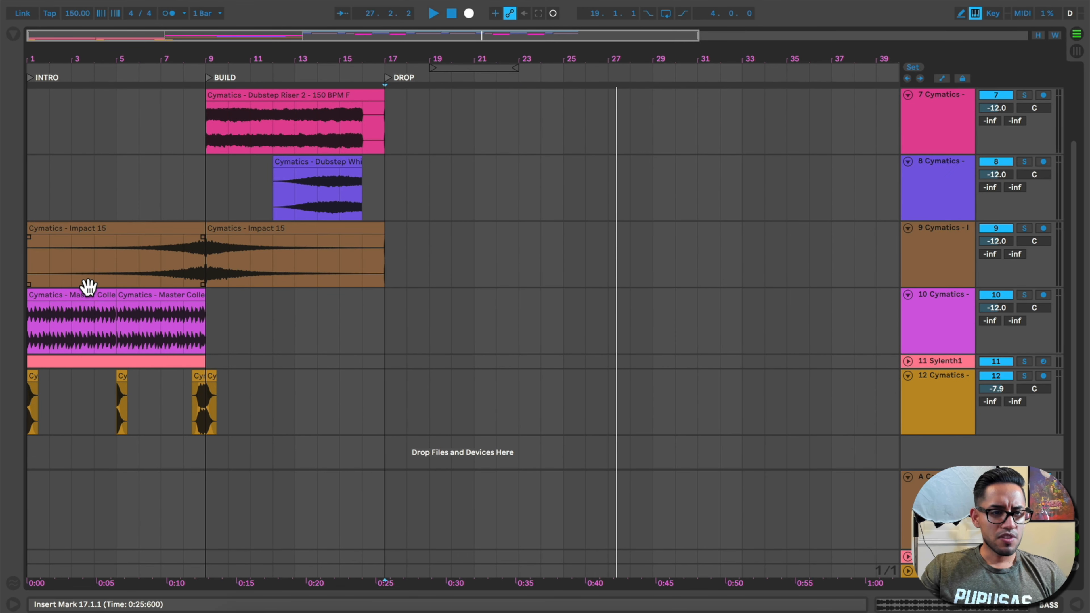
{"action": "left_click", "coordinate": [93, 295]}
{"action": "left_click", "coordinate": [30, 77]}
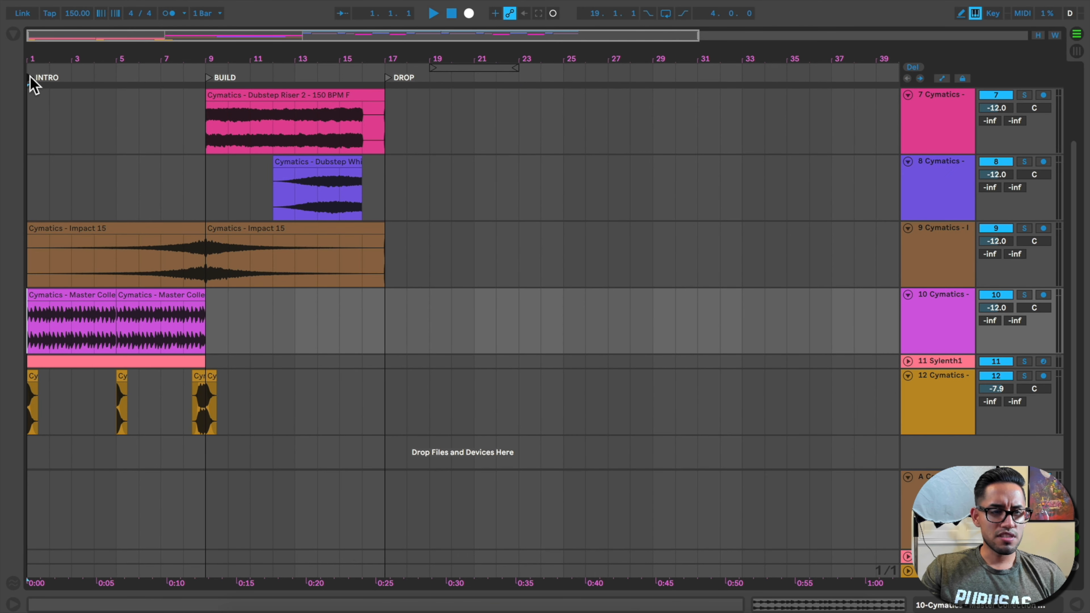
{"action": "key", "text": "space"}
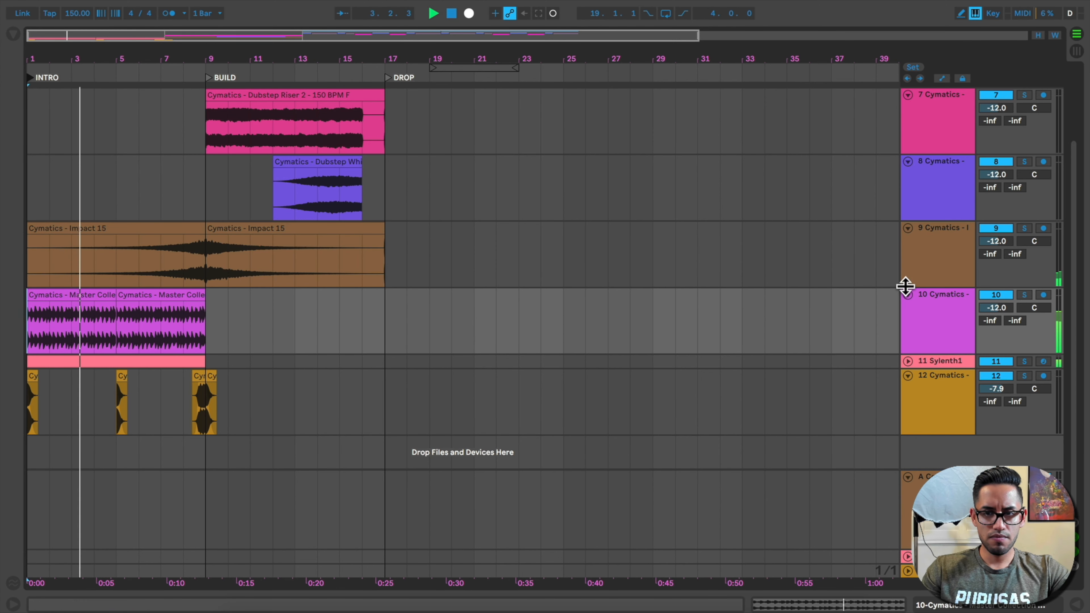
{"action": "key", "text": "space"}
Solo the arp loop track and convert the melody of its first clip, bars 1 to 5, to a new MIDI track
{"action": "left_click_drag", "start_coordinate": [207, 334], "coordinate": [37, 326]}
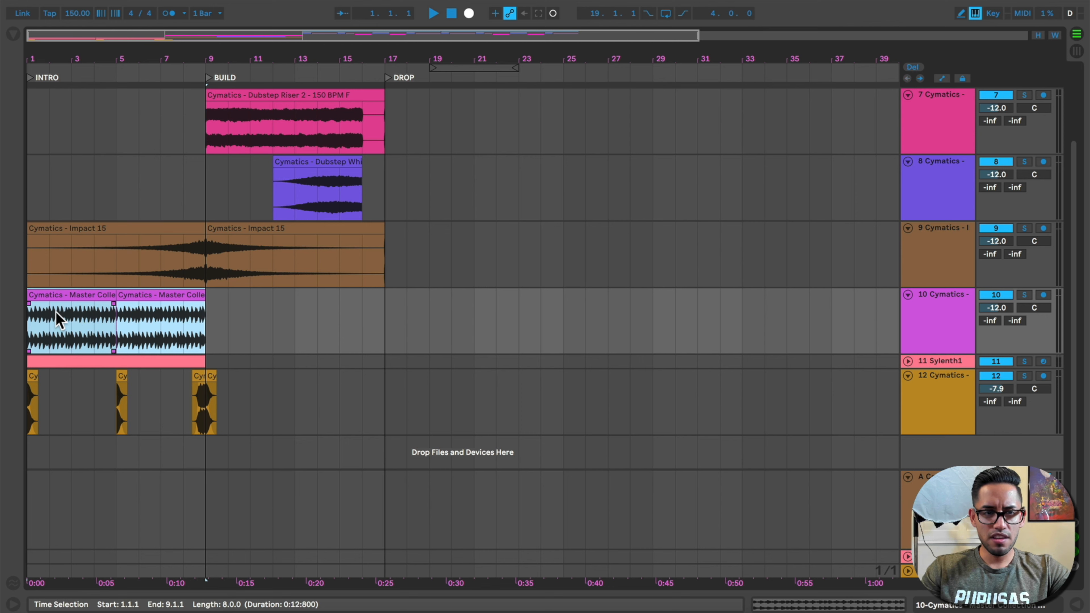
{"action": "left_click", "coordinate": [81, 295]}
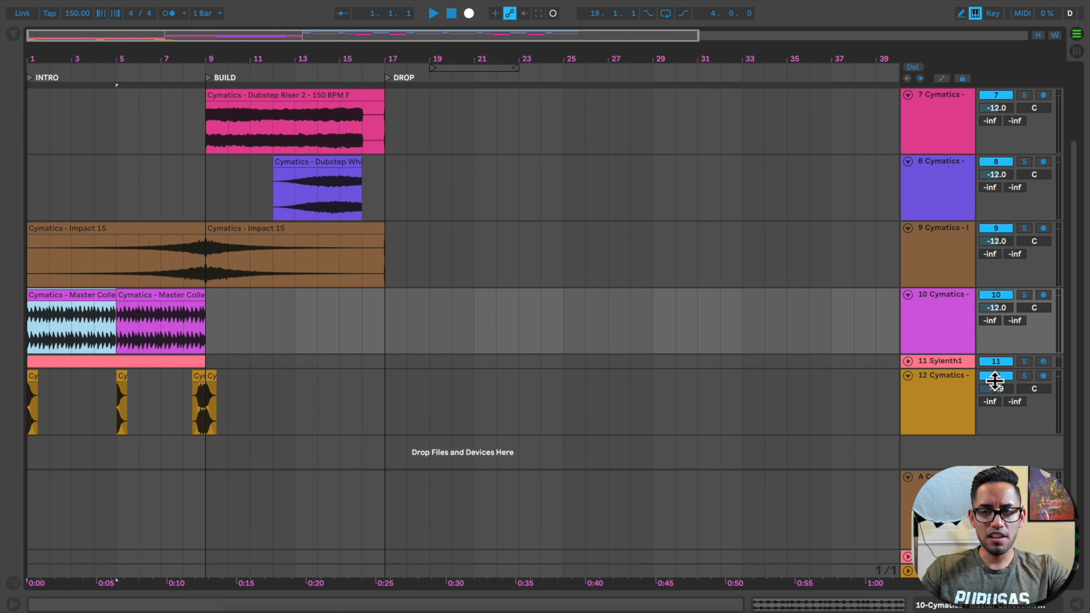
{"action": "left_click", "coordinate": [1024, 295]}
{"action": "left_click", "coordinate": [53, 294]}
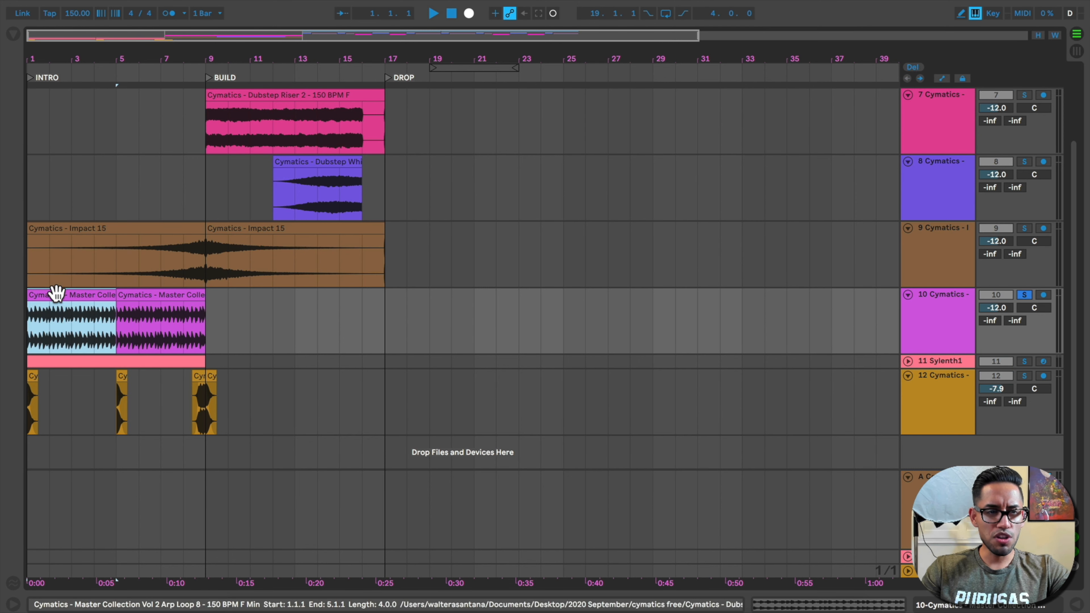
{"action": "left_click", "coordinate": [85, 295]}
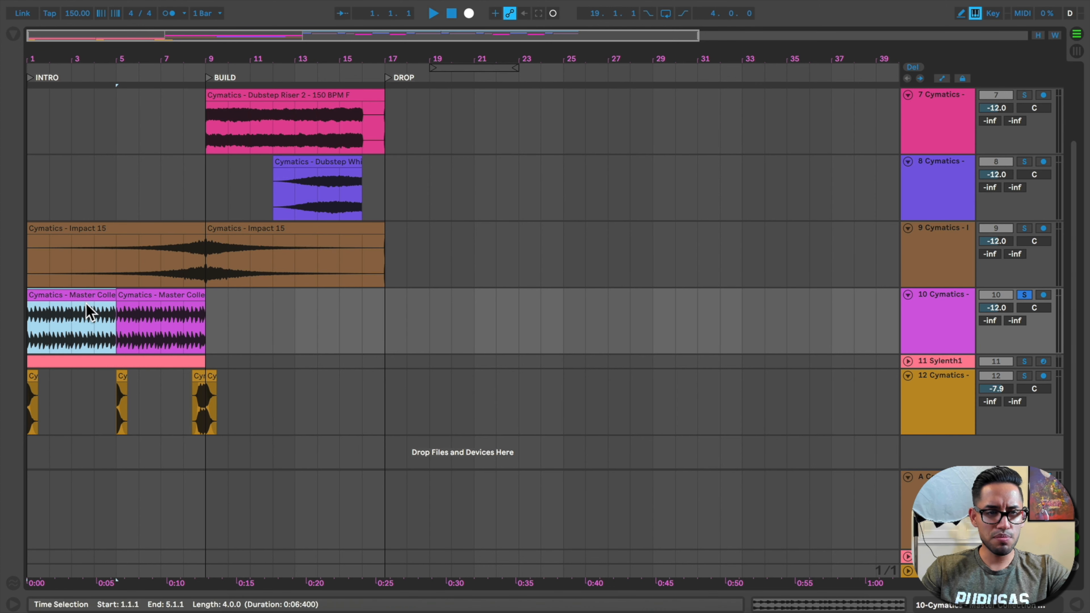
{"action": "right_click", "coordinate": [85, 295]}
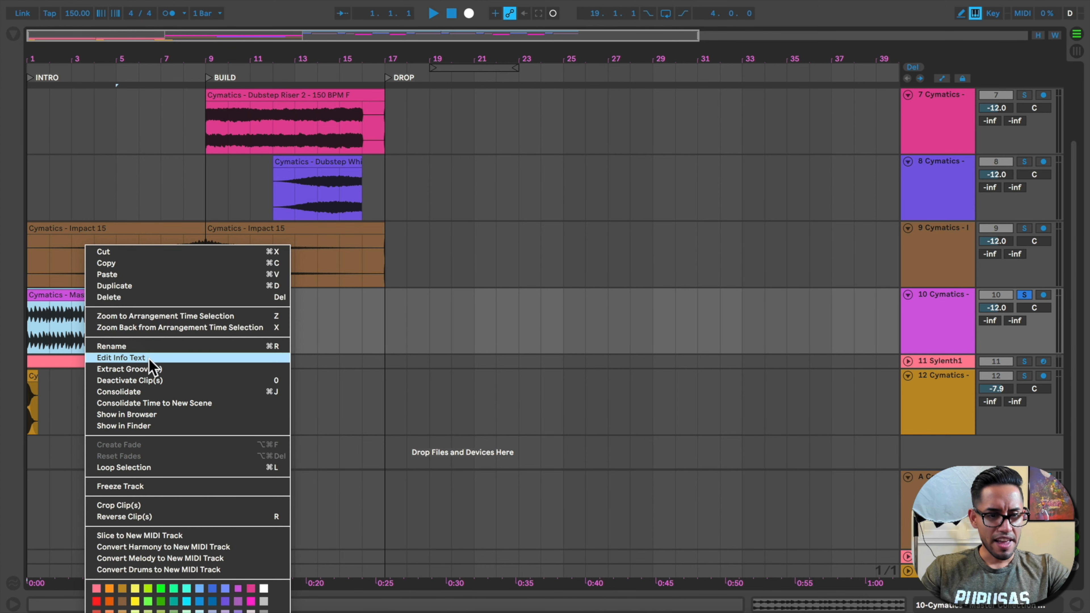
{"action": "left_click", "coordinate": [193, 559]}
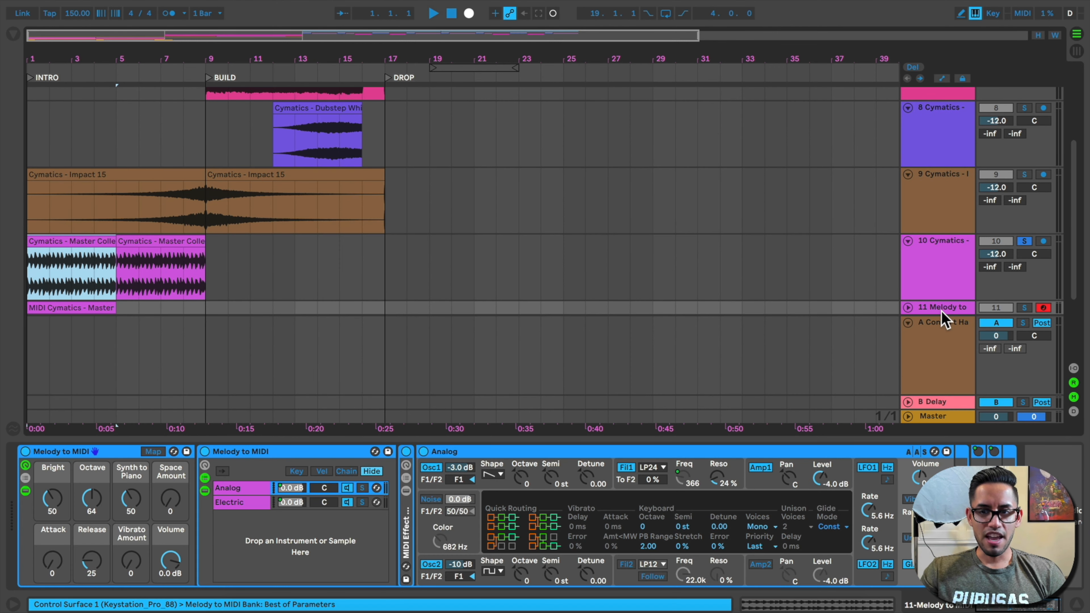
Unfold and solo the Melody to MIDI track, playing its converted clip from bar 1
{"action": "left_click", "coordinate": [908, 308]}
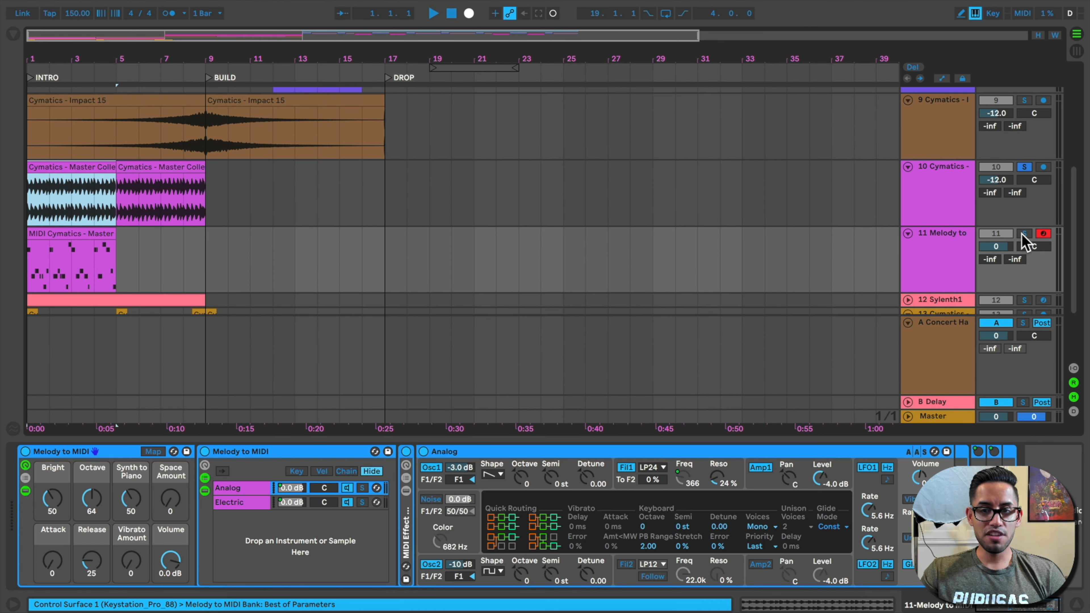
{"action": "left_click", "coordinate": [1024, 234]}
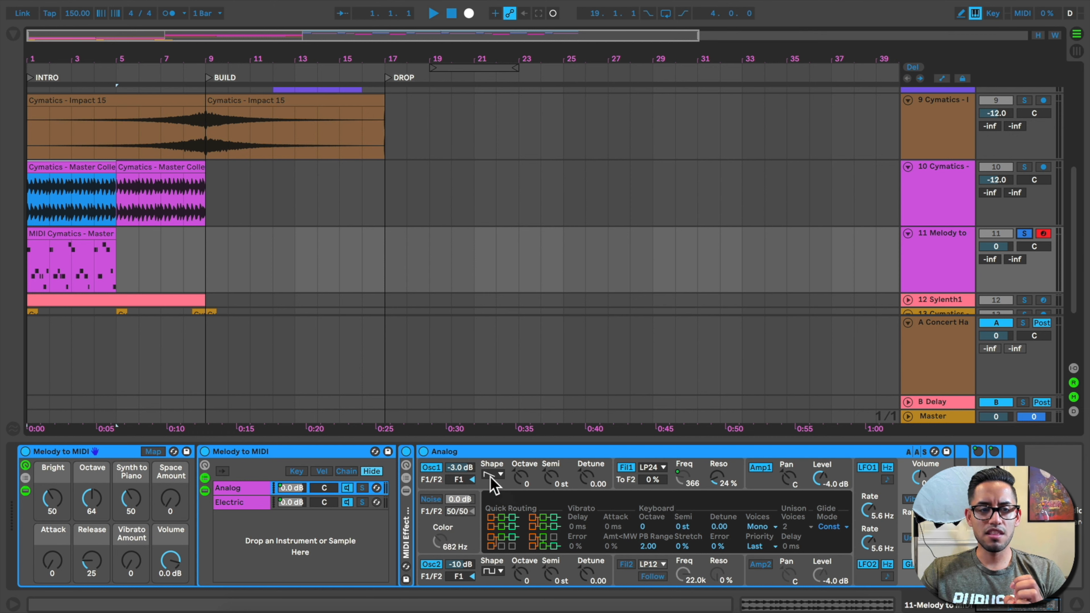
{"action": "left_click", "coordinate": [69, 233]}
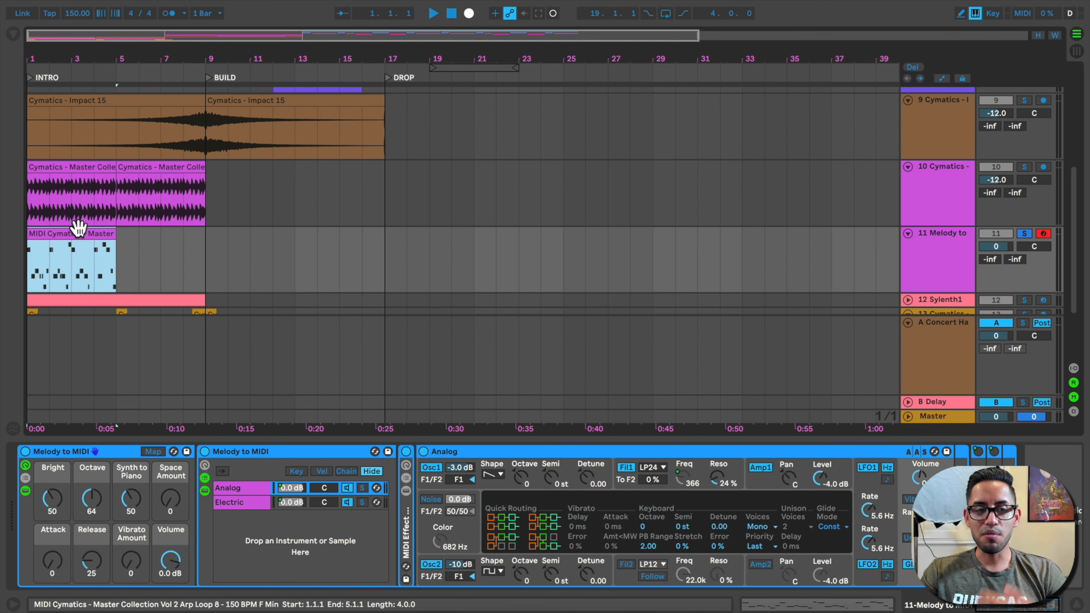
{"action": "key", "text": "space"}
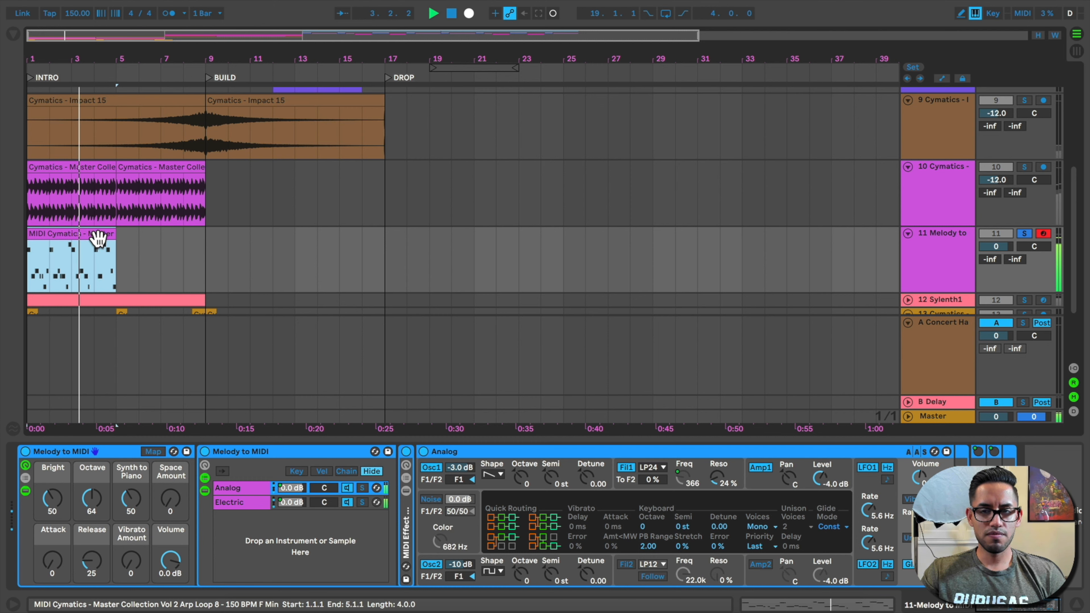
{"action": "key", "text": "space"}
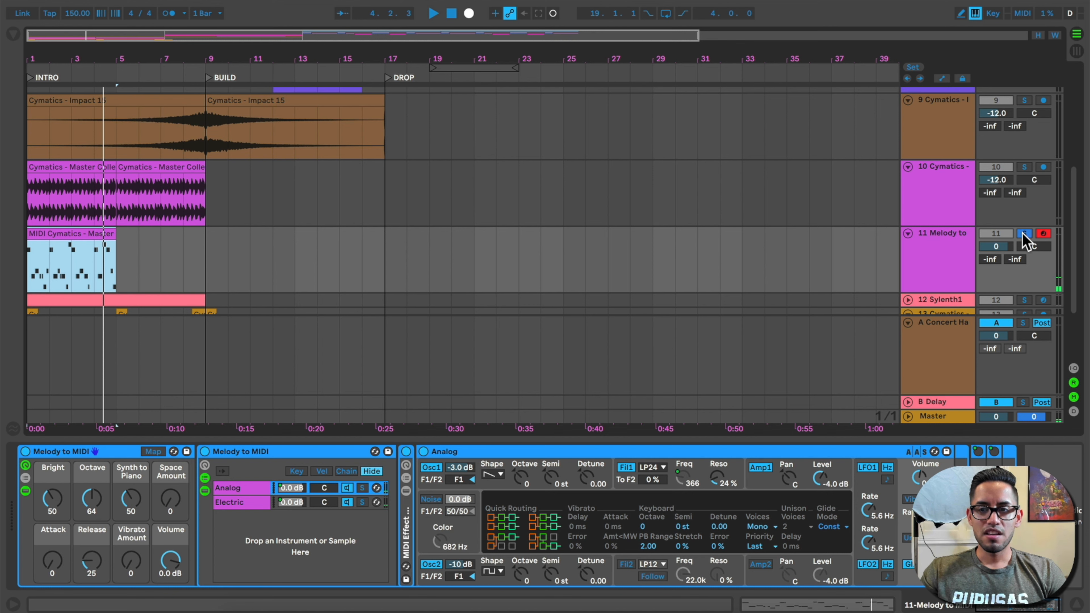
Add the arp loop track to the solo and play it together with the converted MIDI clip
{"action": "key", "text": "super"}
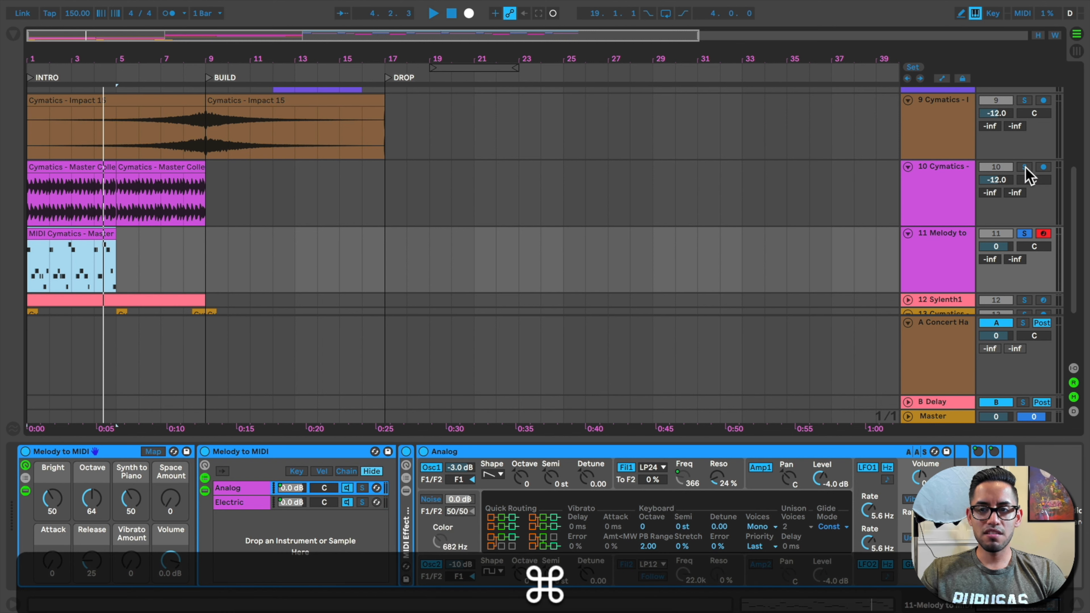
{"action": "left_click", "coordinate": [1024, 167], "text": "super"}
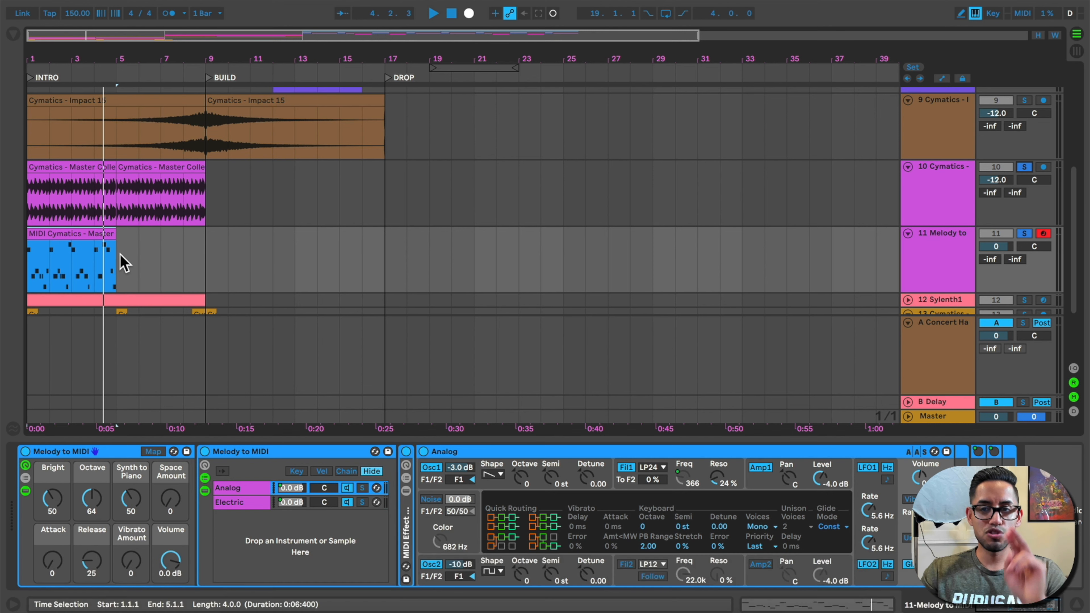
{"action": "key", "text": "space"}
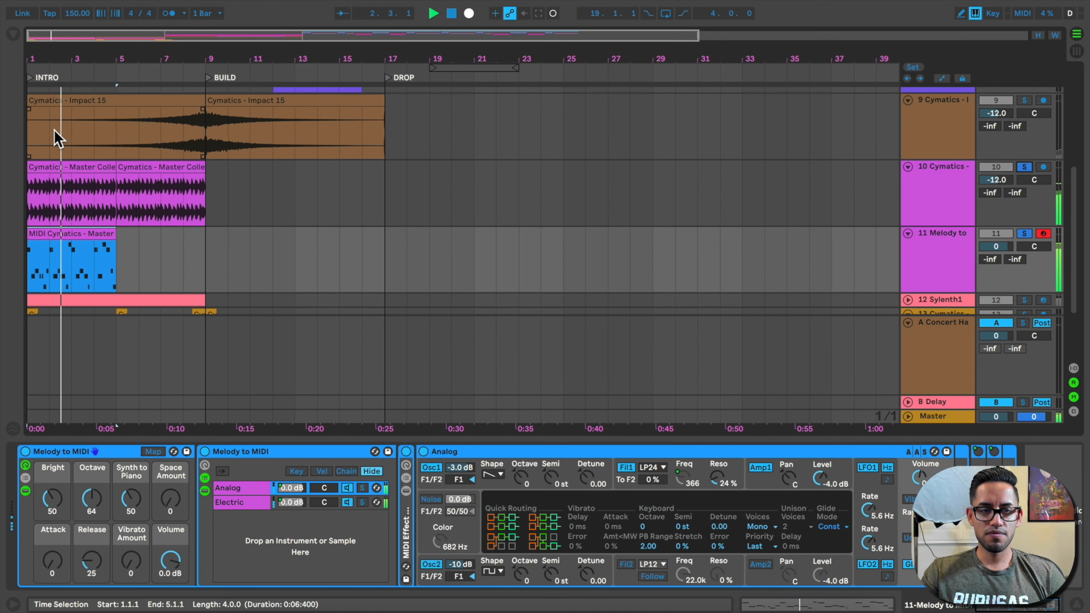
Stop playback and delete the Melody to MIDI instrument rack from track 11
{"action": "left_click", "coordinate": [935, 269]}
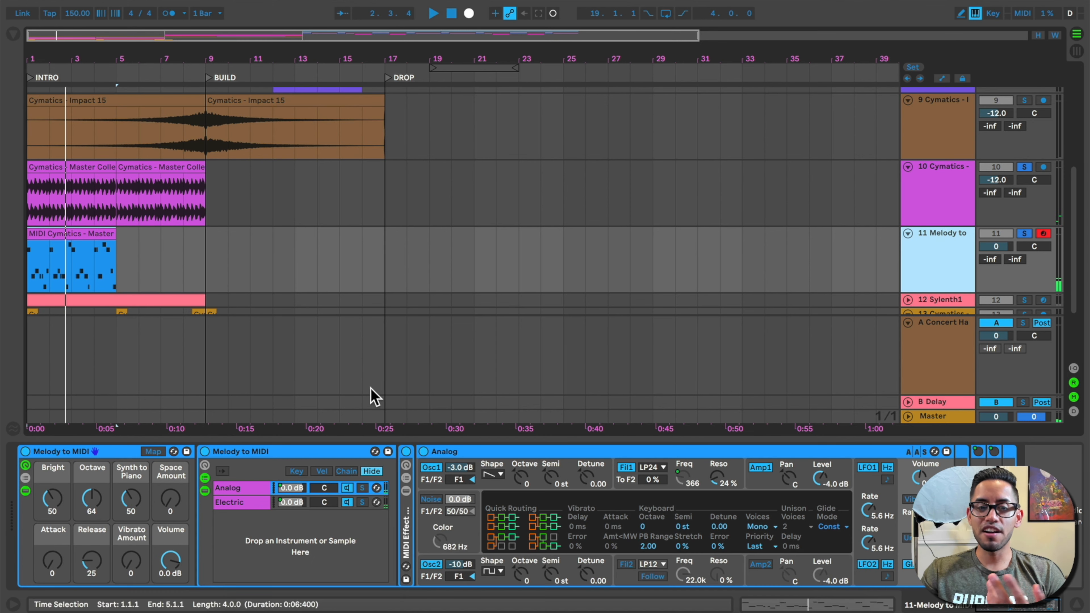
{"action": "left_click", "coordinate": [122, 454]}
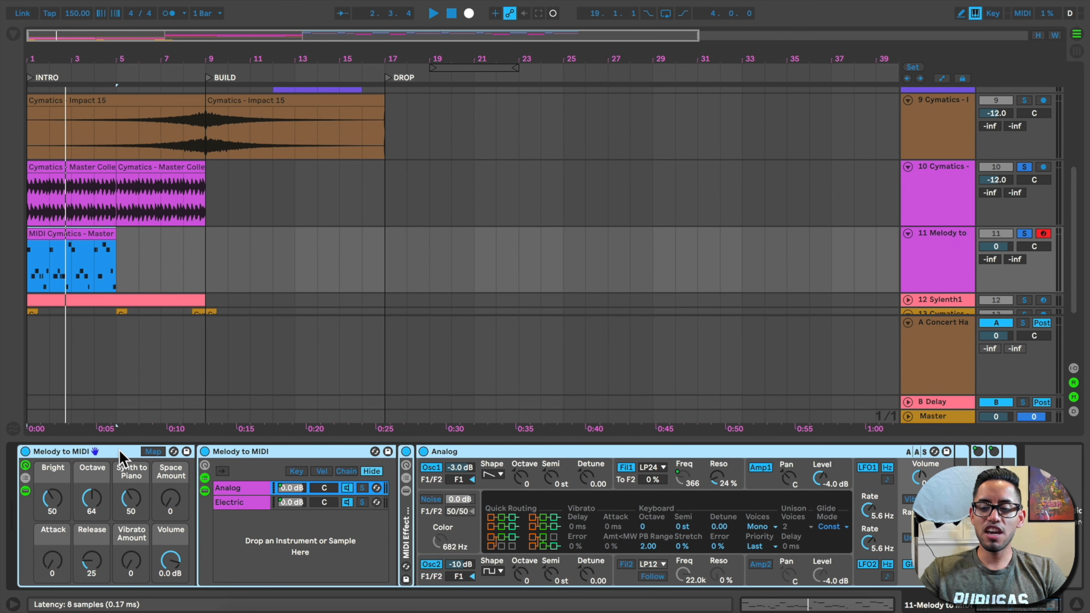
{"action": "key", "text": "BackSpace"}
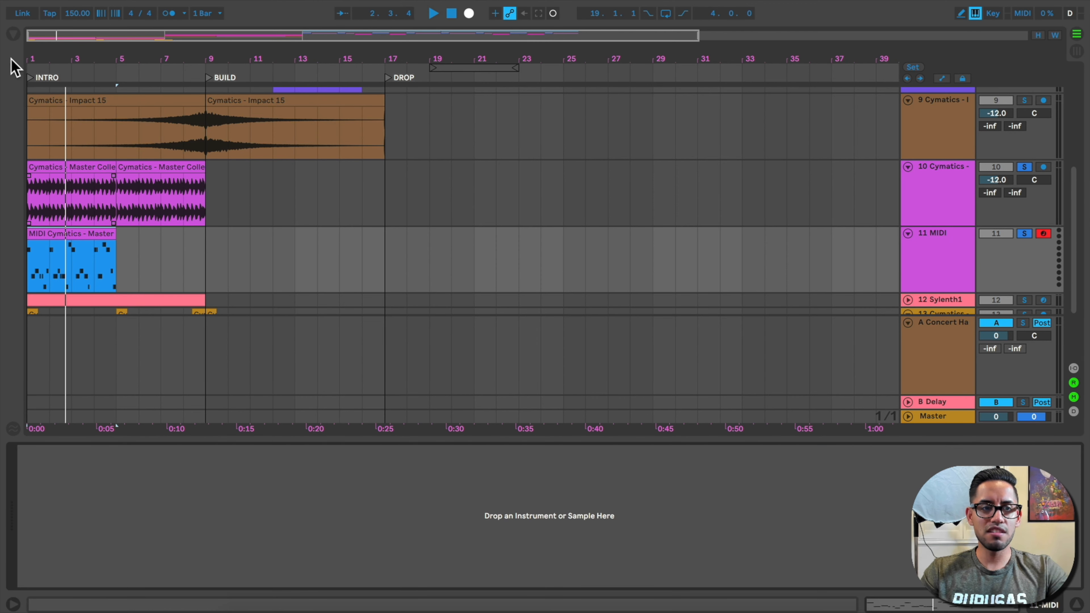
Search the plug-ins for "serum" and load the VST version of Serum onto MIDI track 11
{"action": "left_click", "coordinate": [14, 34]}
{"action": "left_click", "coordinate": [109, 37]}
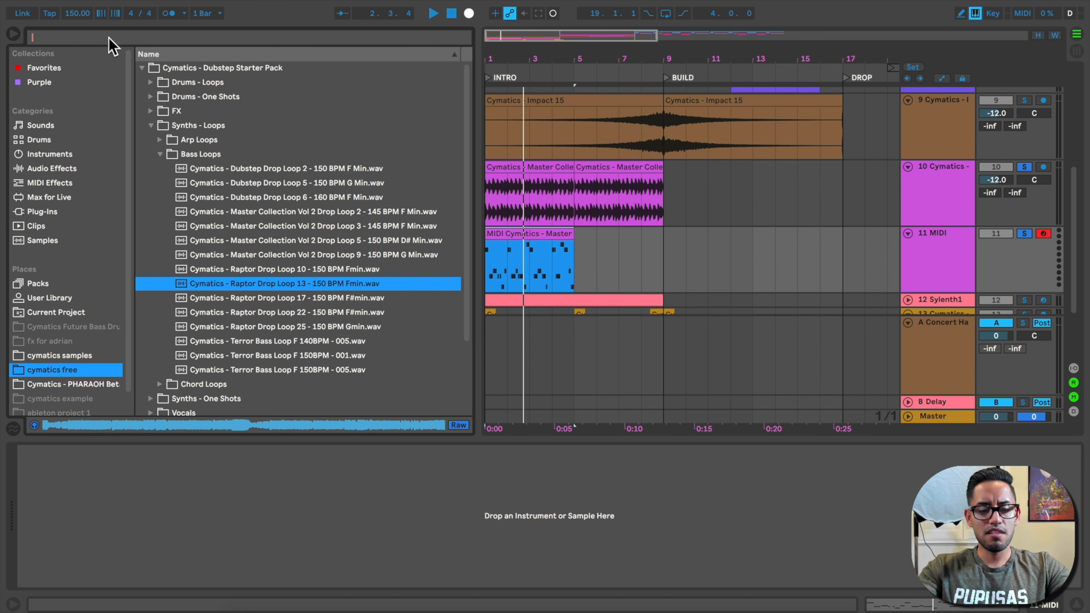
{"action": "type", "text": "seru,"}
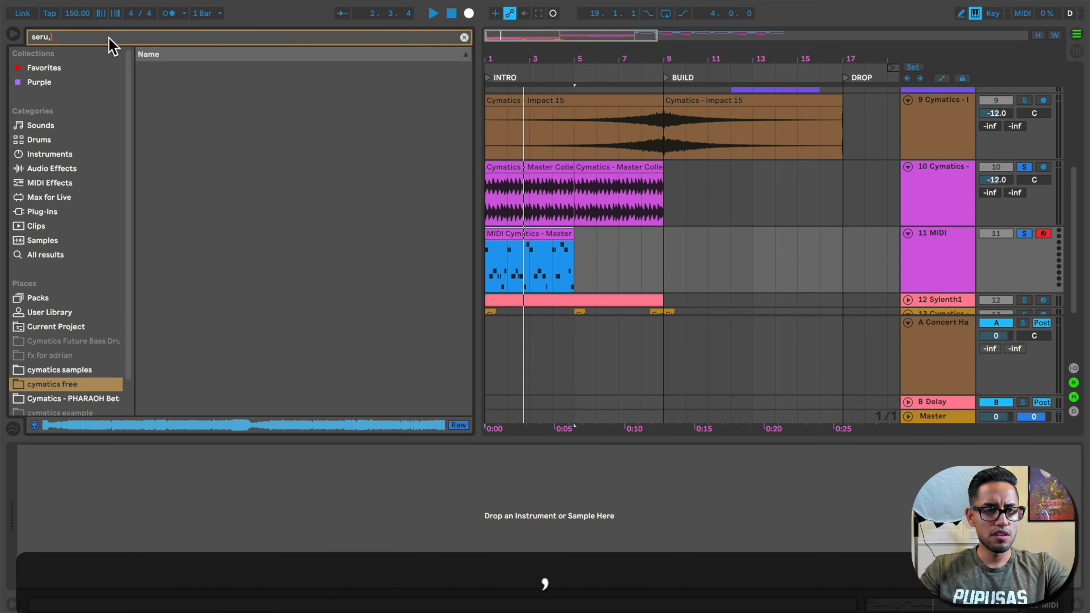
{"action": "key", "text": "BackSpace"}
{"action": "type", "text": "m"}
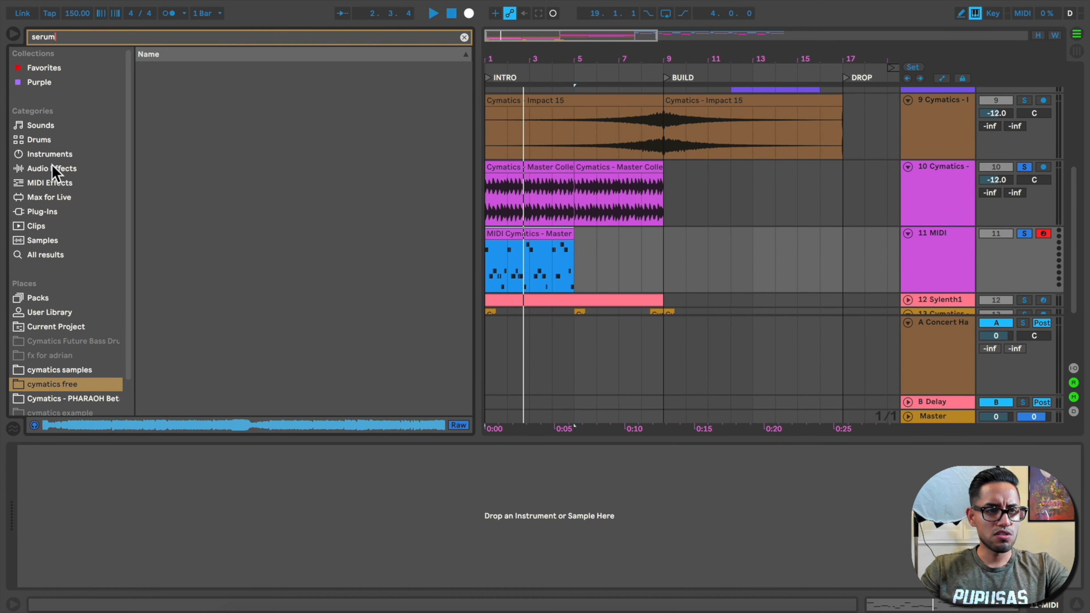
{"action": "left_click", "coordinate": [56, 212]}
{"action": "left_click_drag", "start_coordinate": [172, 103], "coordinate": [226, 517]}
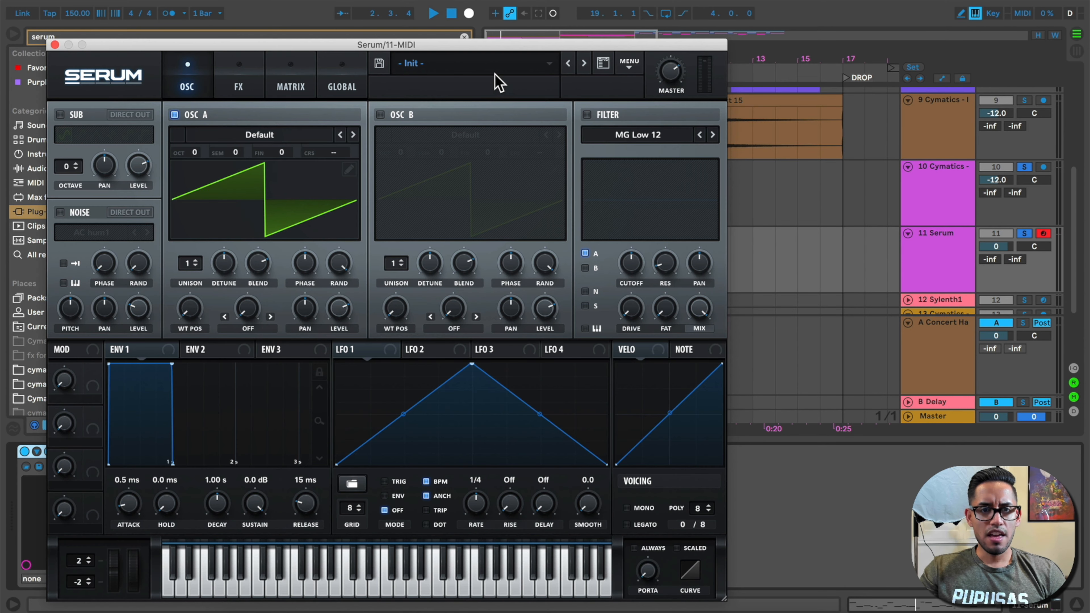
Load the Plucked preset PL Phantoms [SD] in Serum and close the plug-in window
{"action": "left_click", "coordinate": [497, 65]}
{"action": "mouse_move", "coordinate": [530, 162]}
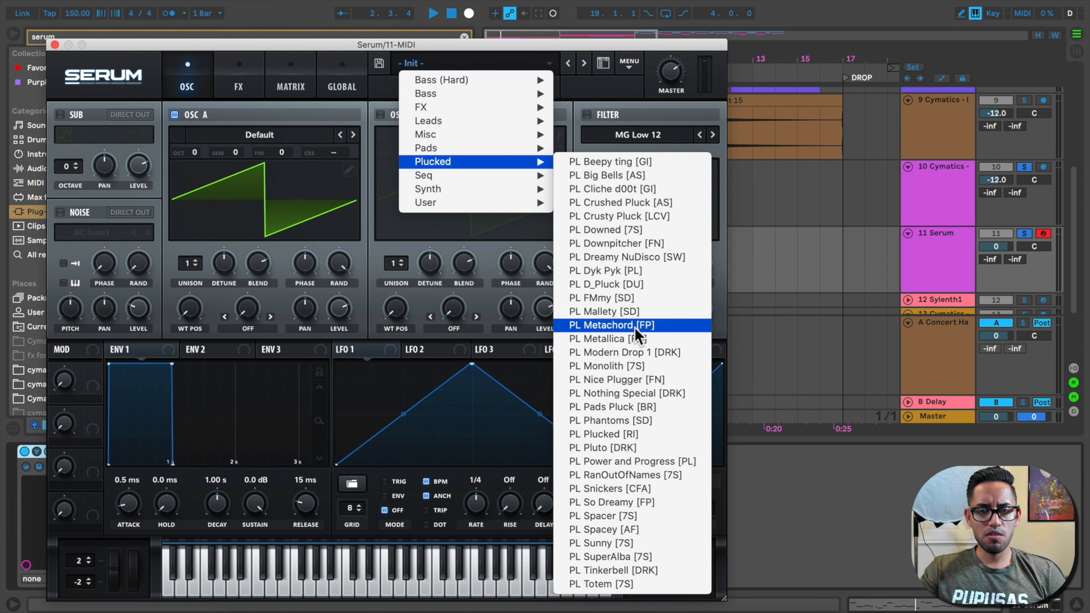
{"action": "left_click", "coordinate": [637, 421]}
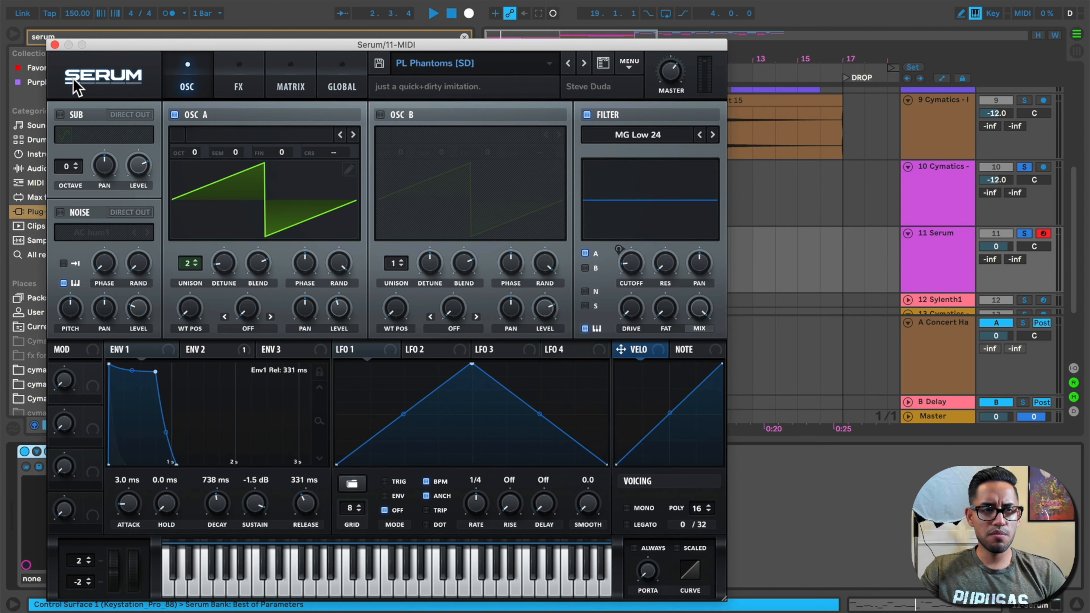
{"action": "left_click", "coordinate": [55, 45]}
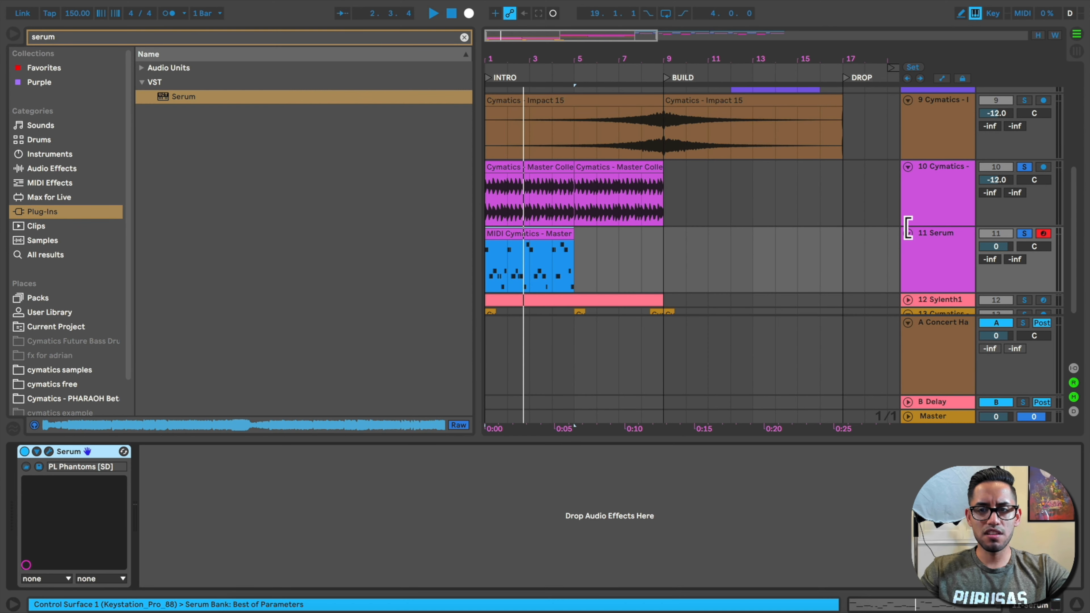
Play the arp loop together with the Serum layer and lower the Serum track's volume to -11.7 dB
{"action": "key", "text": "space"}
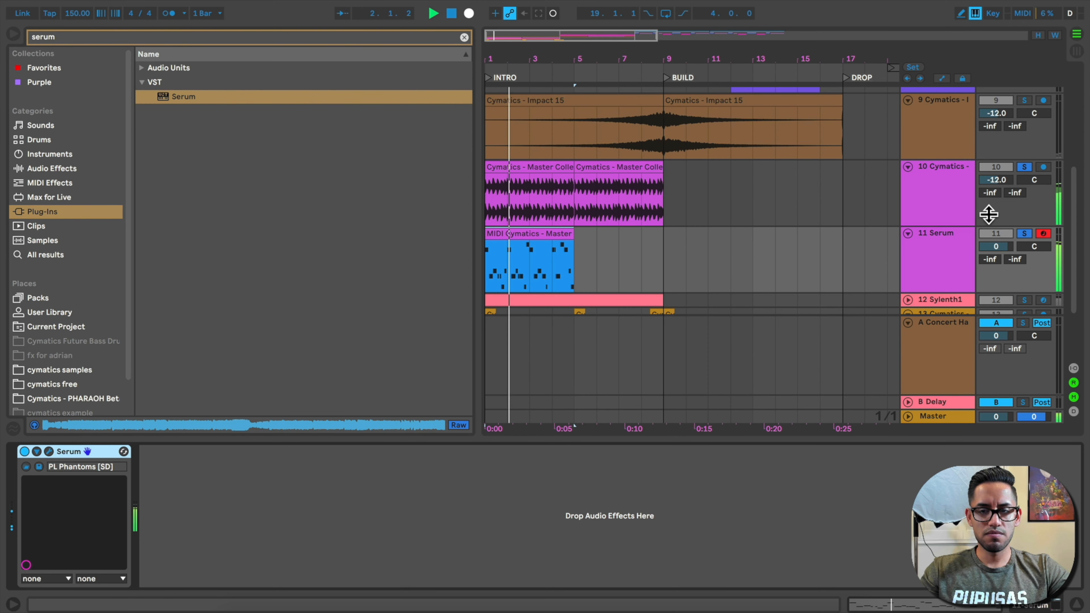
{"action": "key", "text": "space"}
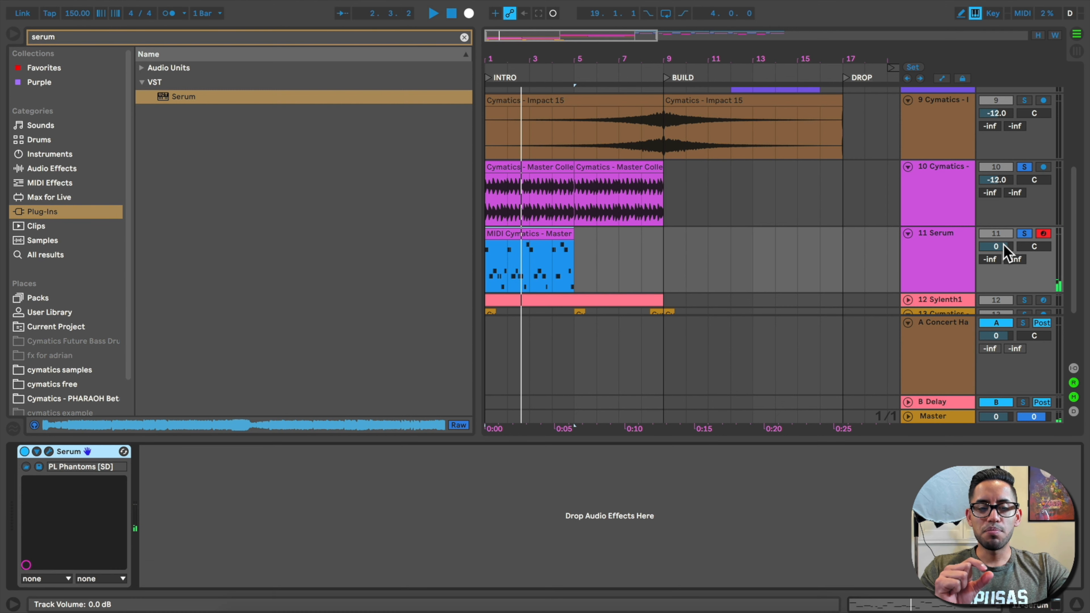
{"action": "left_click_drag", "start_coordinate": [1004, 245], "coordinate": [1004, 246]}
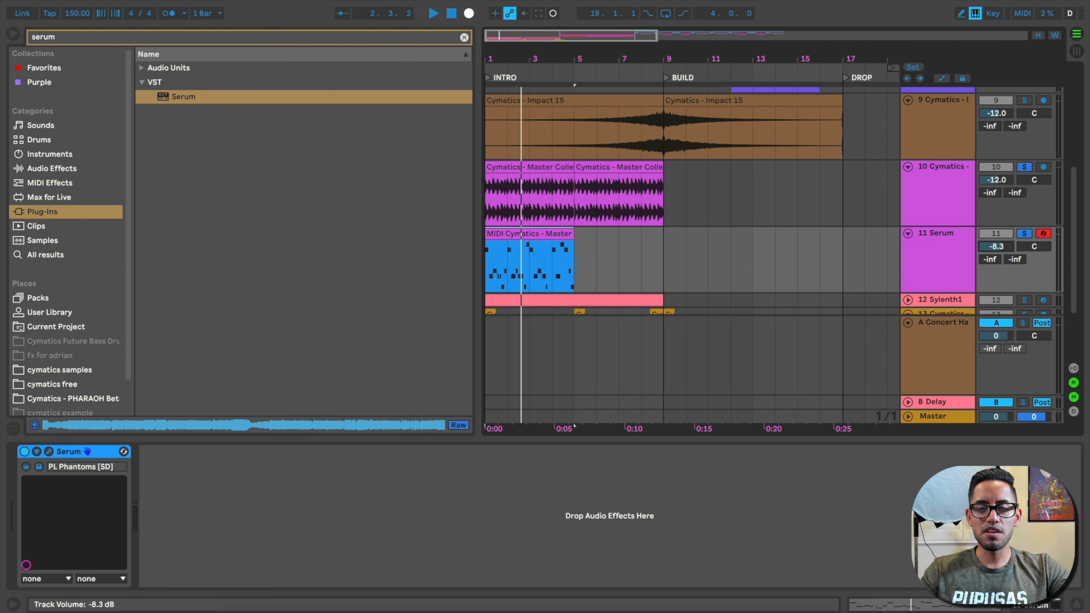
{"action": "key", "text": "space"}
{"action": "mouse_move", "coordinate": [1003, 246]}
{"action": "left_mouse_down"}
{"action": "mouse_move", "coordinate": [1003, 265]}
{"action": "mouse_move", "coordinate": [1004, 246]}
{"action": "left_mouse_up"}
{"action": "key", "text": "space"}
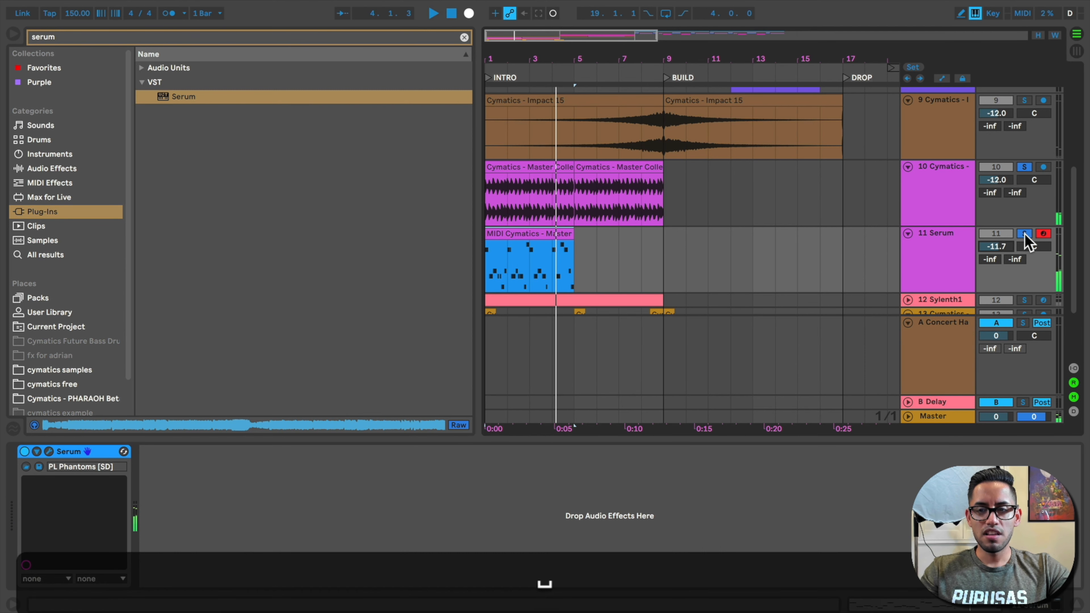
Compare the arp loop soloed alone against both layers soloed, and set the Serum track's volume to -10.9 dB
{"action": "left_click", "coordinate": [1026, 233]}
{"action": "left_click", "coordinate": [1029, 167]}
{"action": "key", "text": "space"}
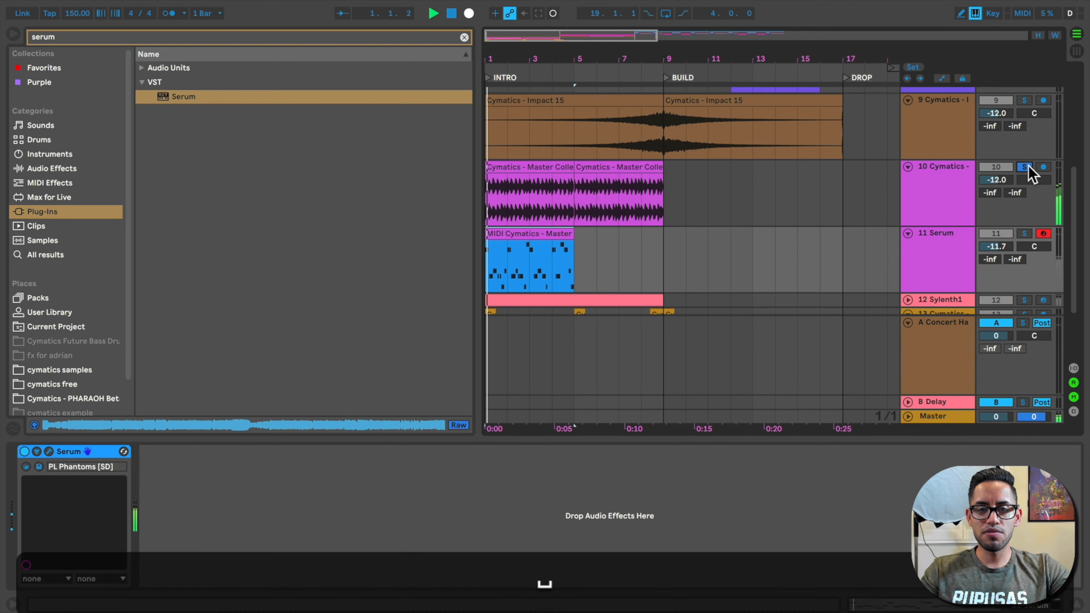
{"action": "key", "text": "space"}
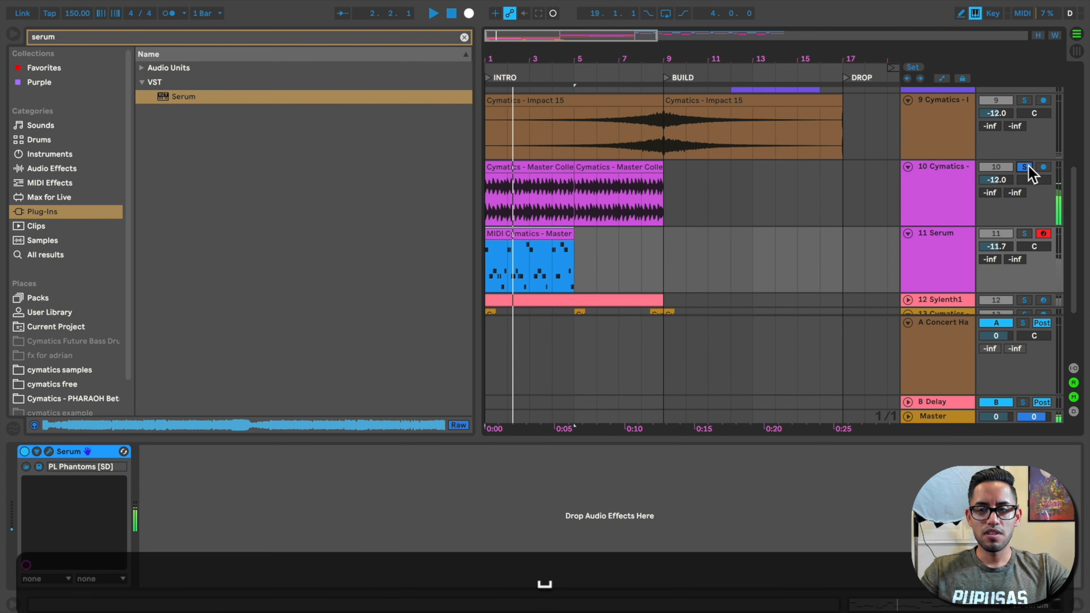
{"action": "left_click", "coordinate": [1024, 234], "text": "super"}
{"action": "key", "text": "space"}
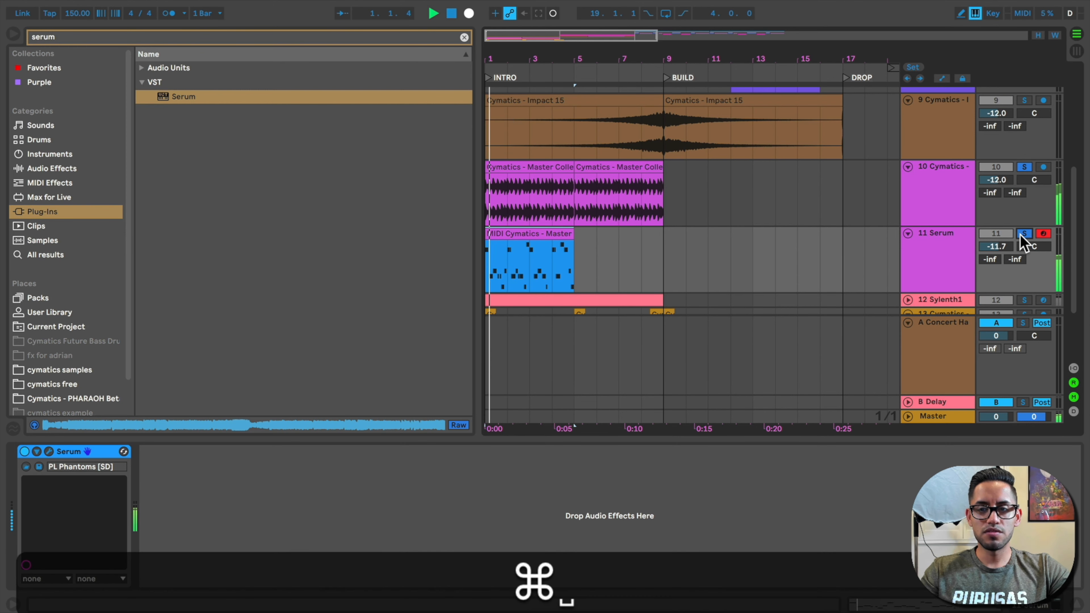
{"action": "left_click_drag", "start_coordinate": [1007, 251], "coordinate": [1006, 248]}
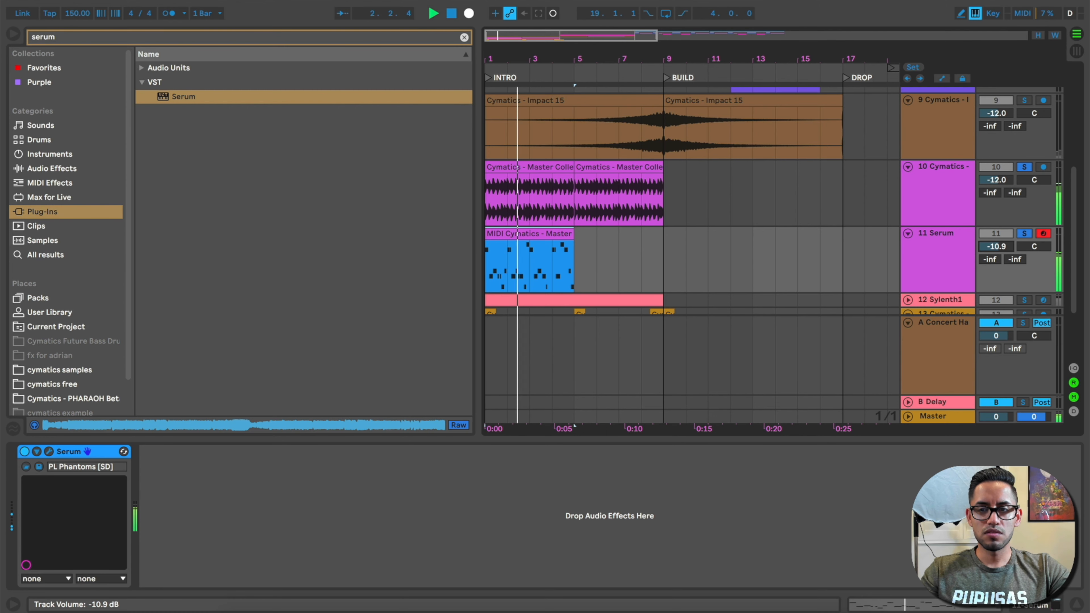
{"action": "key", "text": "space"}
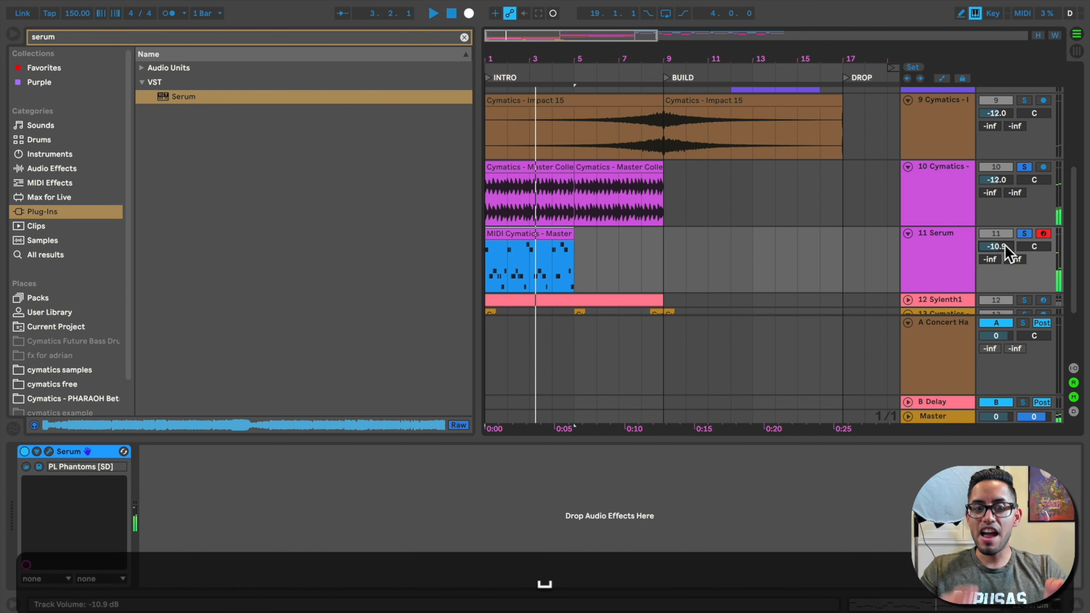
Group the arp loop track and the Serum track together
{"action": "left_click", "coordinate": [948, 197]}
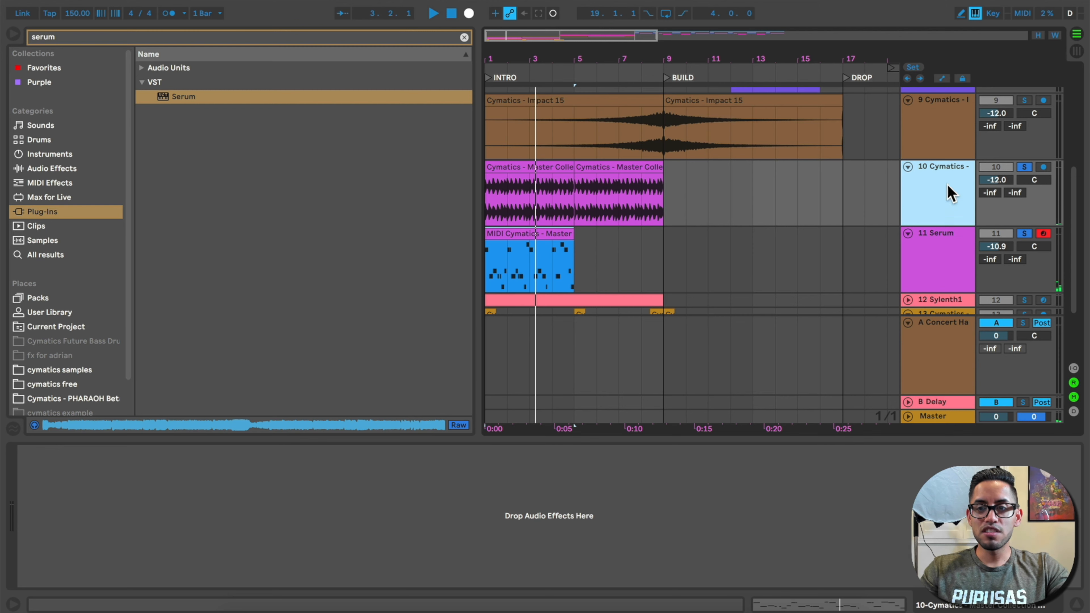
{"action": "left_click", "coordinate": [944, 244], "text": "super"}
{"action": "key", "text": "super+g"}
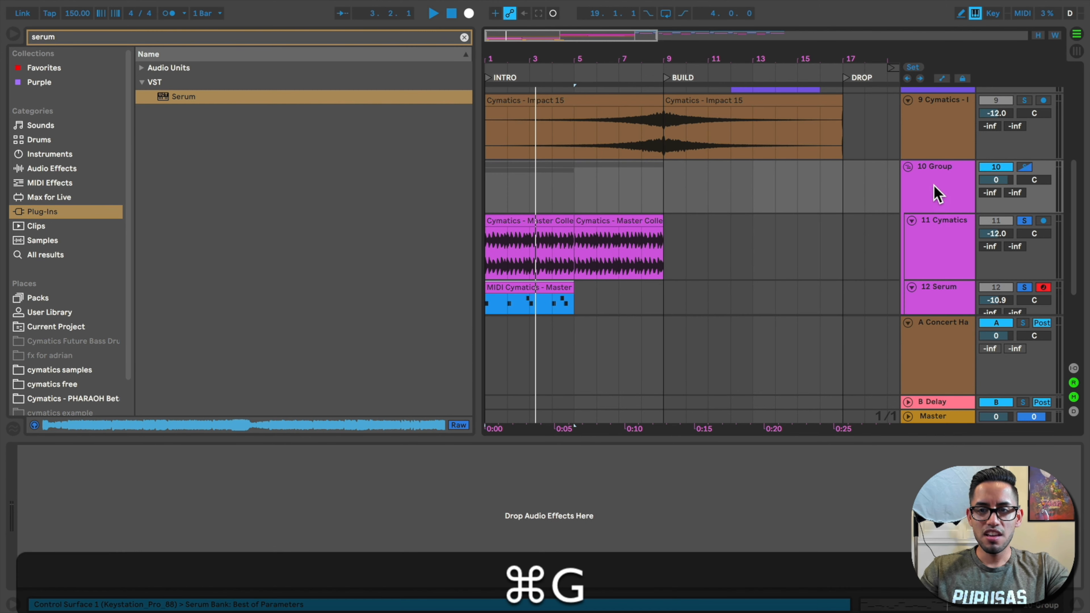
Rename the new group ARP, fold it and play it from bar 1
{"action": "left_click", "coordinate": [939, 194]}
{"action": "key", "text": "super+r"}
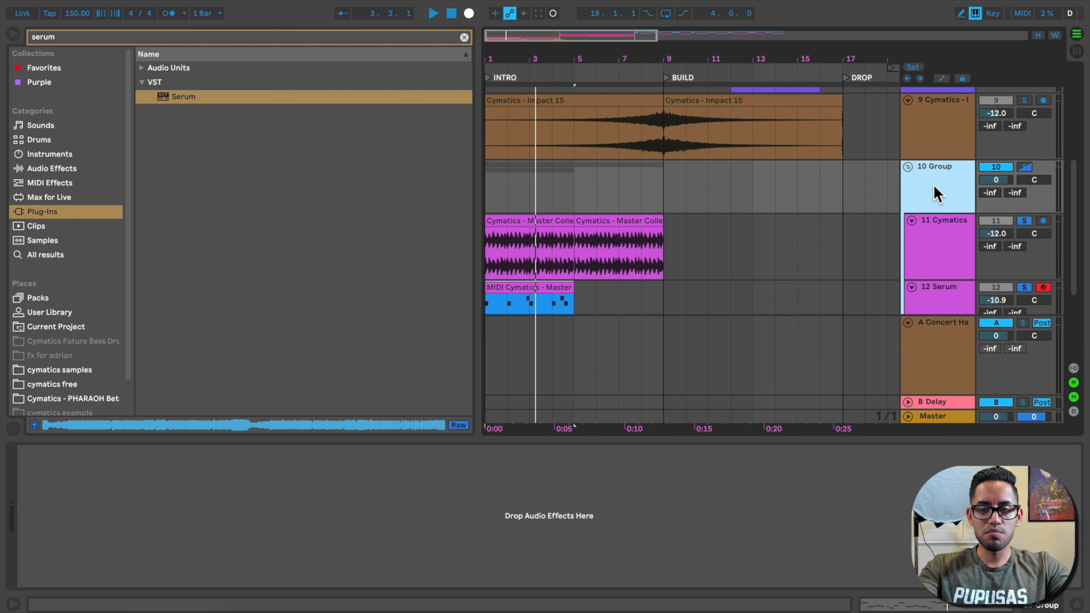
{"action": "key", "text": "super+r"}
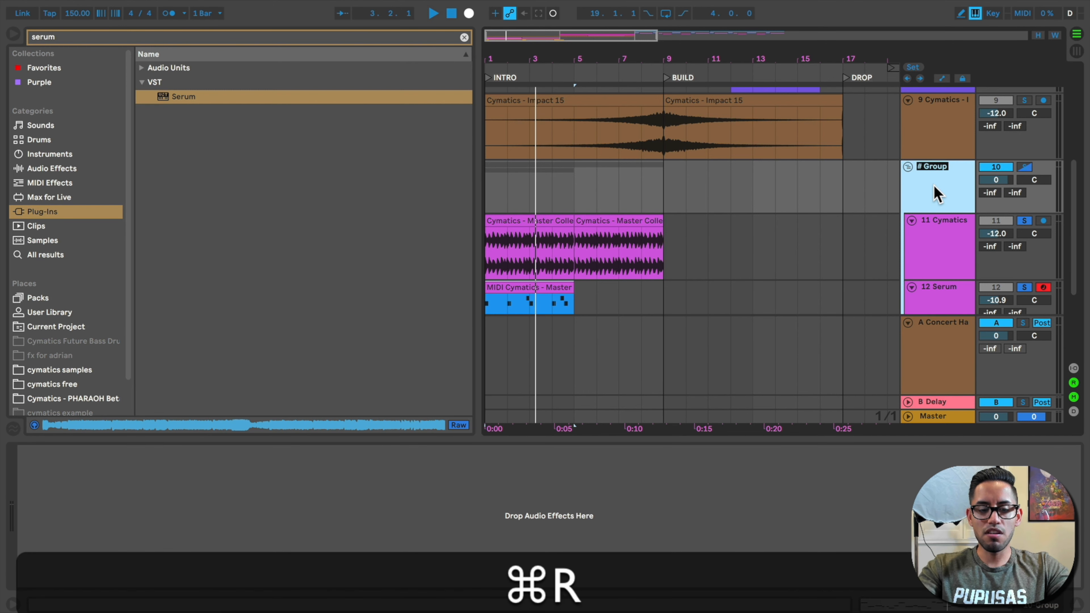
{"action": "type", "text": "A"}
{"action": "key", "text": "shift+BackSpace"}
{"action": "type", "text": "ARP"}
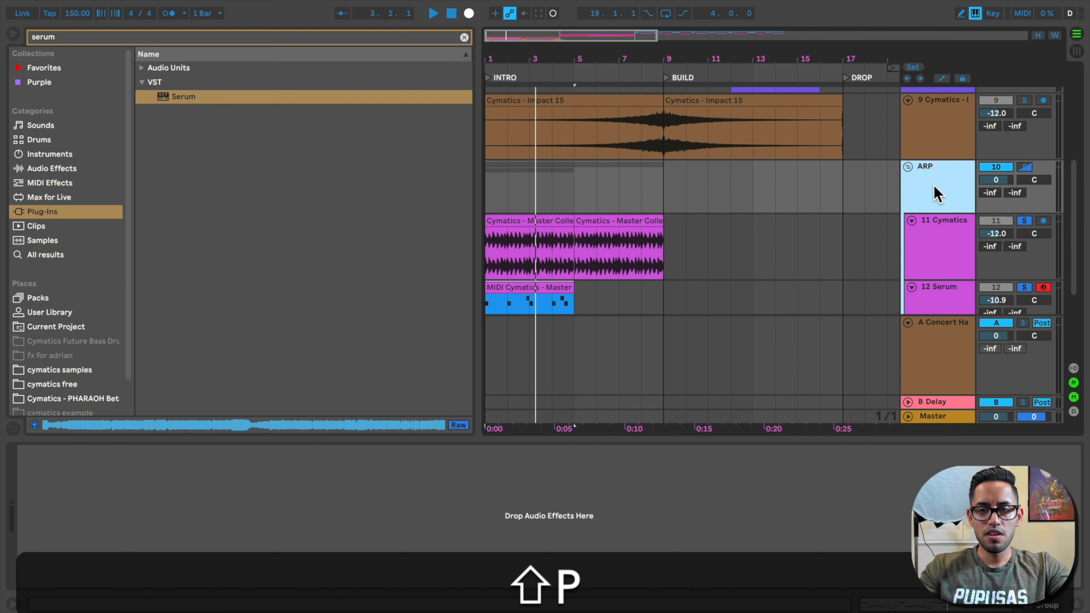
{"action": "left_click", "coordinate": [908, 166]}
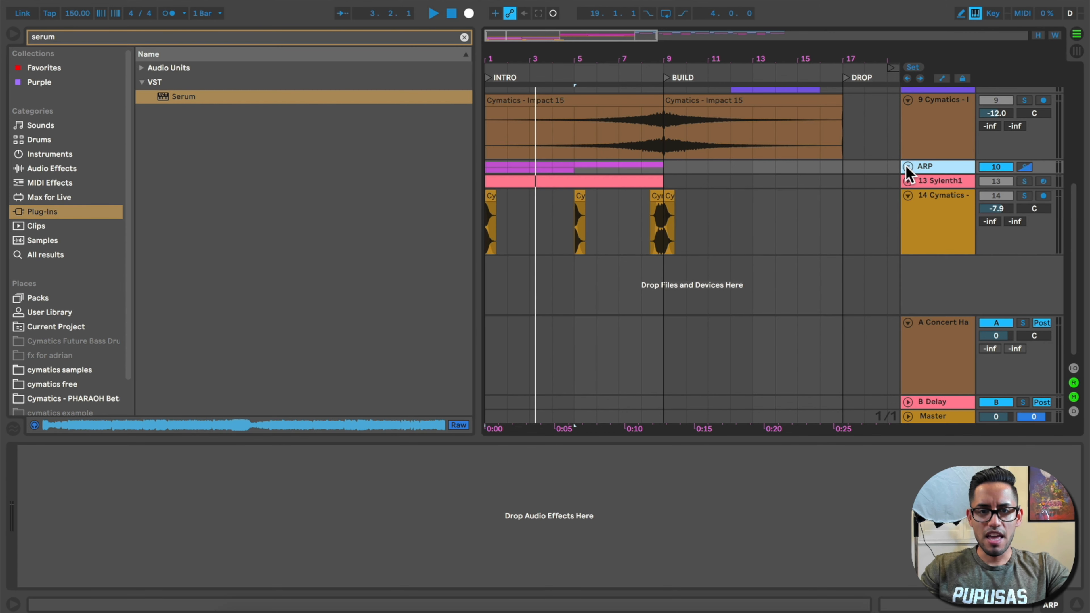
{"action": "key", "text": "space"}
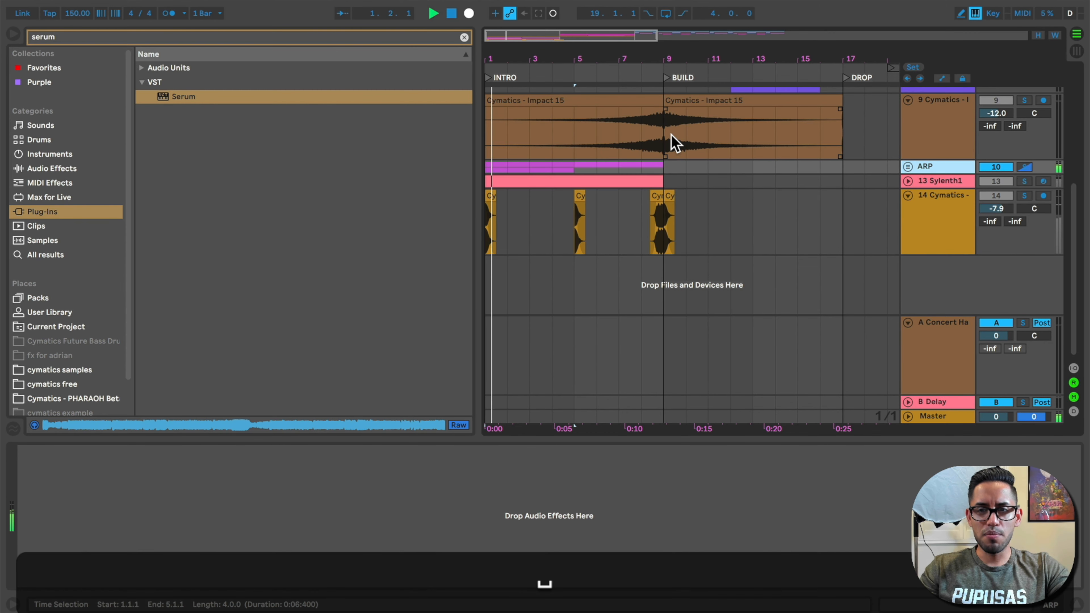
Unfold the ARP group and duplicate the Serum MIDI clip from bars 1 to 5 into bars 5 to 9
{"action": "left_click", "coordinate": [908, 168]}
{"action": "scroll", "coordinate": [678, 187], "scroll_direction": "down", "scroll_amount": 3}
{"action": "left_click_drag", "start_coordinate": [574, 224], "coordinate": [487, 221]}
{"action": "key", "text": "super+d"}
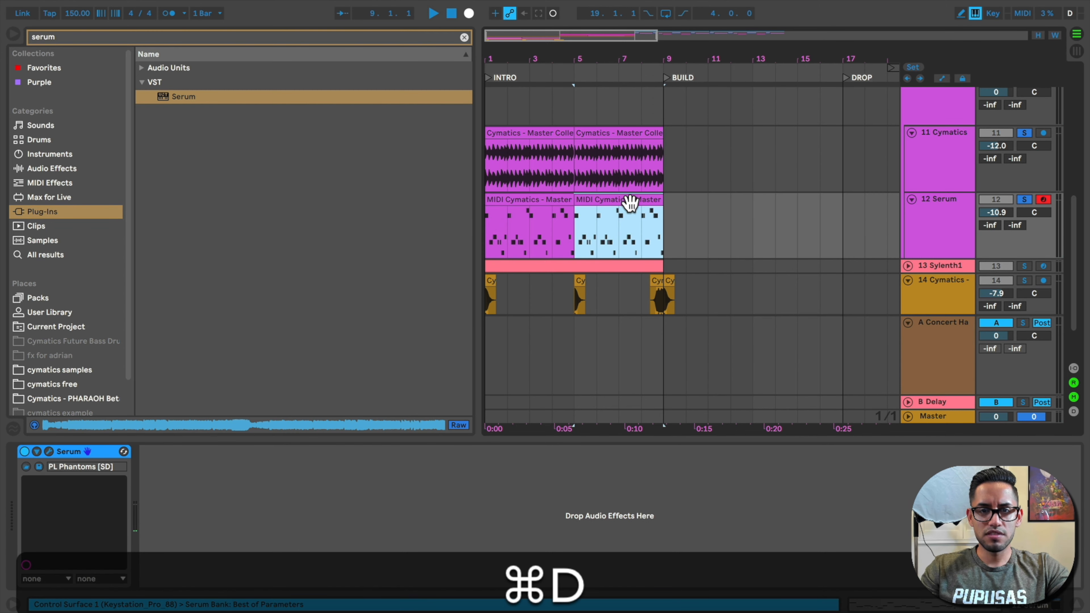
Consolidate the two arp loop clips across bars 1 to 9 into one clip and hide the browser
{"action": "left_click_drag", "start_coordinate": [662, 163], "coordinate": [495, 162]}
{"action": "key", "text": "super+j"}
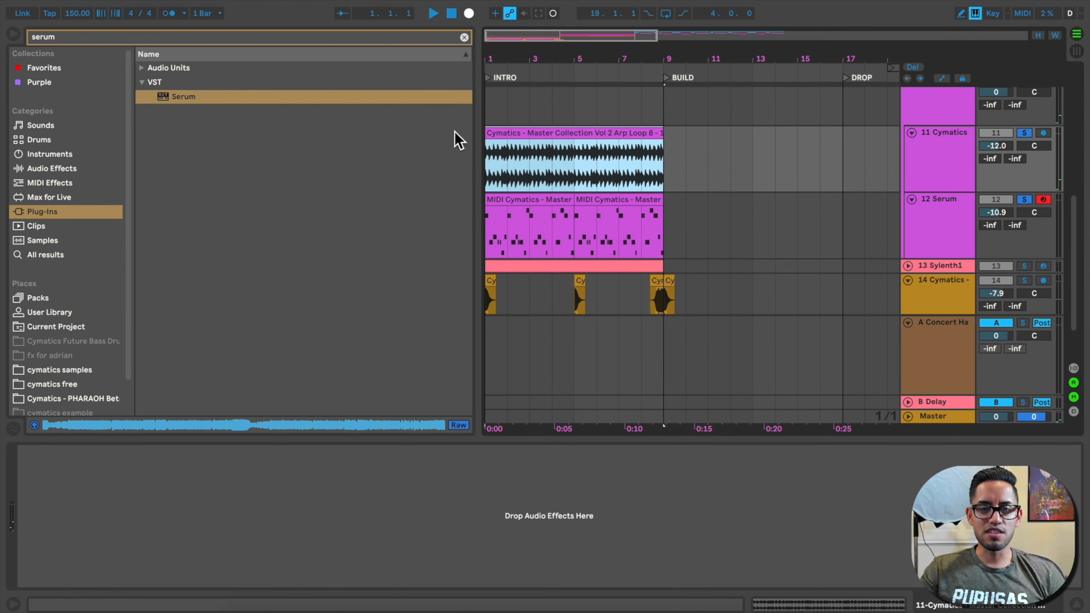
{"action": "left_click", "coordinate": [15, 34]}
Examine how the converted Serum MIDI notes line up with the arp loop's transients in bars 1 and 2, especially around 1.4.3
{"action": "scroll", "coordinate": [154, 138], "scroll_direction": "up", "scroll_amount": 3}
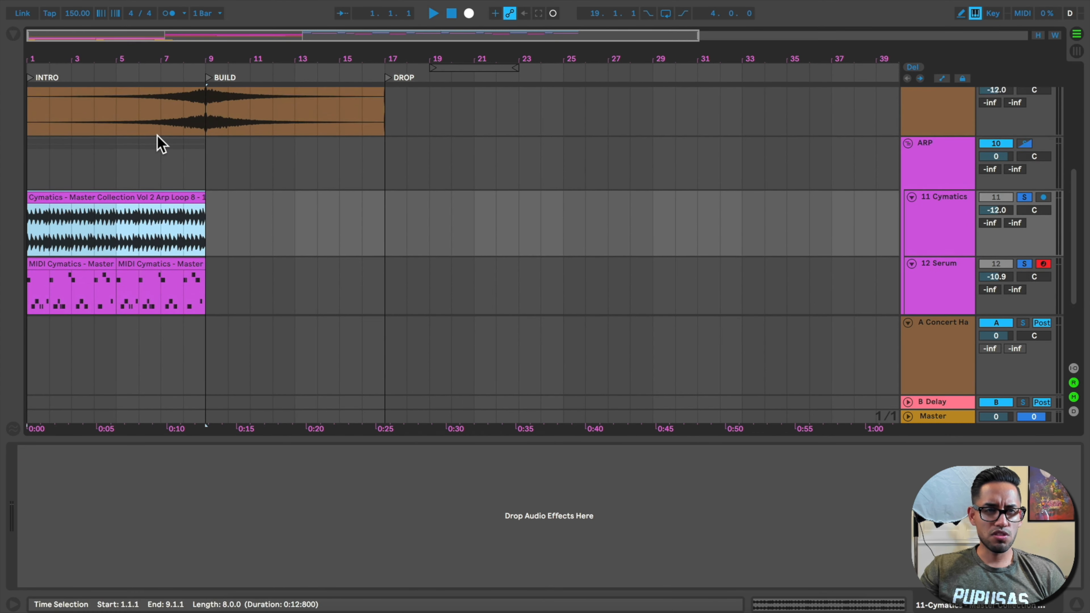
{"action": "scroll", "coordinate": [158, 142], "scroll_direction": "up", "scroll_amount": 5}
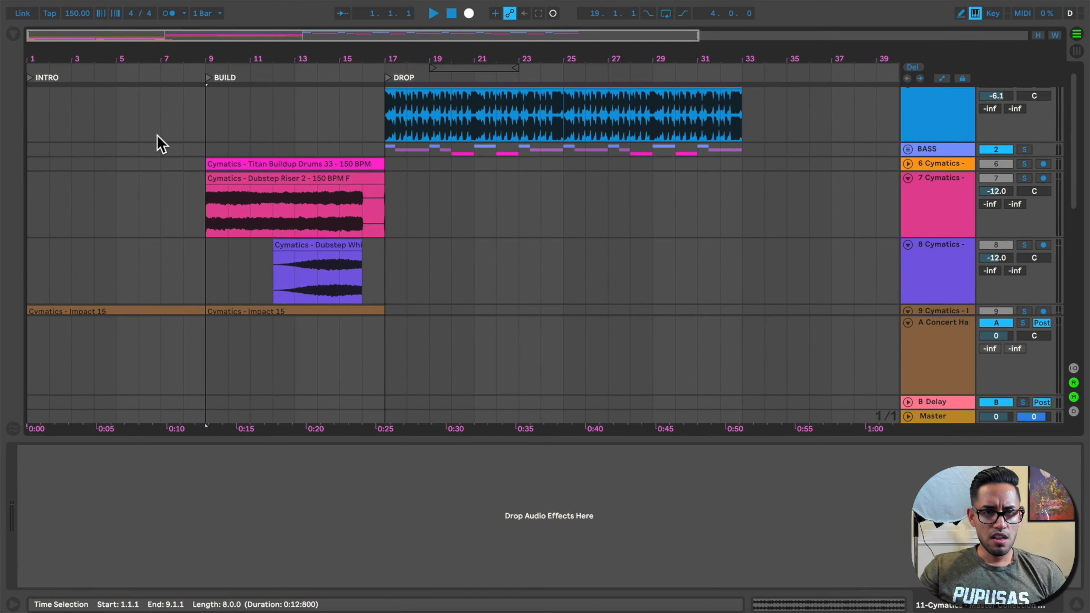
{"action": "scroll", "coordinate": [171, 151], "scroll_direction": "down", "scroll_amount": 8}
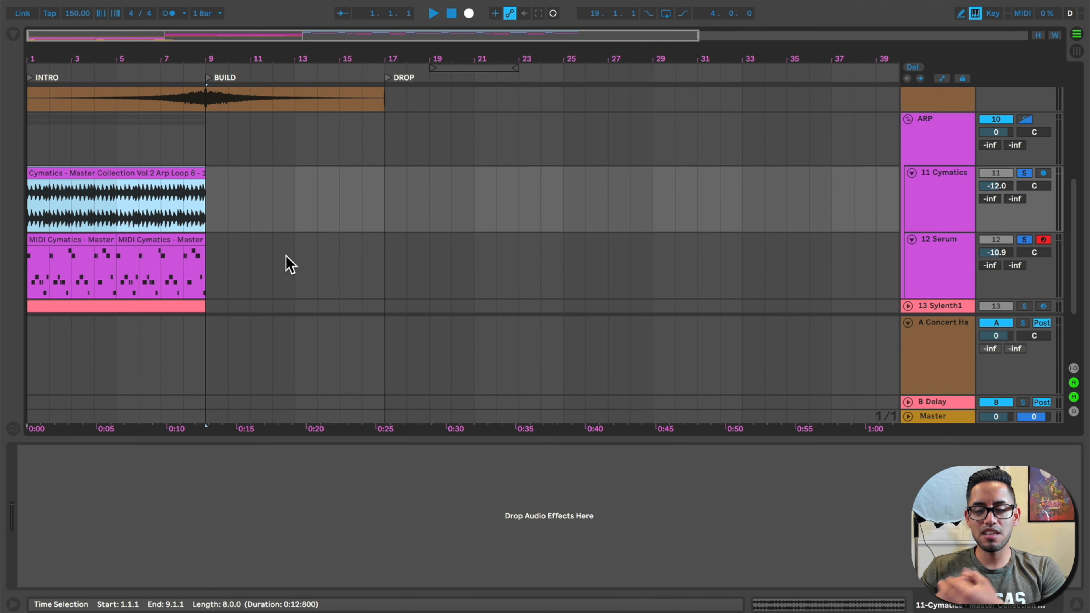
{"action": "left_click_drag", "start_coordinate": [56, 62], "coordinate": [56, 210]}
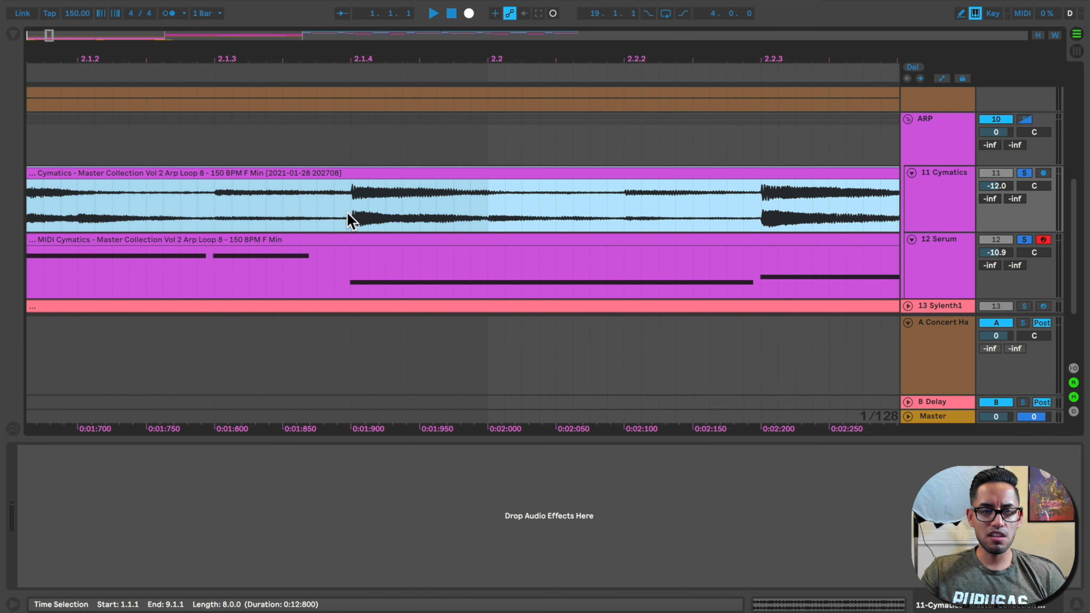
{"action": "left_click_drag", "start_coordinate": [217, 59], "coordinate": [681, 54]}
{"action": "left_click_drag", "start_coordinate": [465, 65], "coordinate": [465, 138]}
{"action": "scroll", "coordinate": [348, 275], "scroll_direction": "left", "scroll_amount": 10}
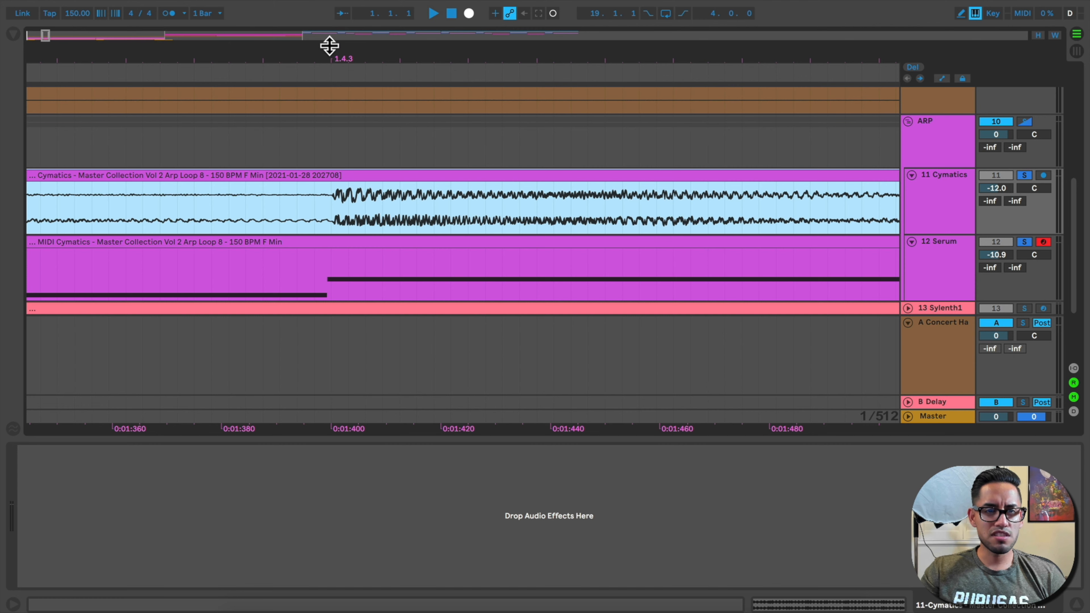
{"action": "mouse_move", "coordinate": [333, 53]}
{"action": "left_mouse_down"}
{"action": "mouse_move", "coordinate": [334, 23]}
{"action": "mouse_move", "coordinate": [334, 38]}
{"action": "left_mouse_up"}
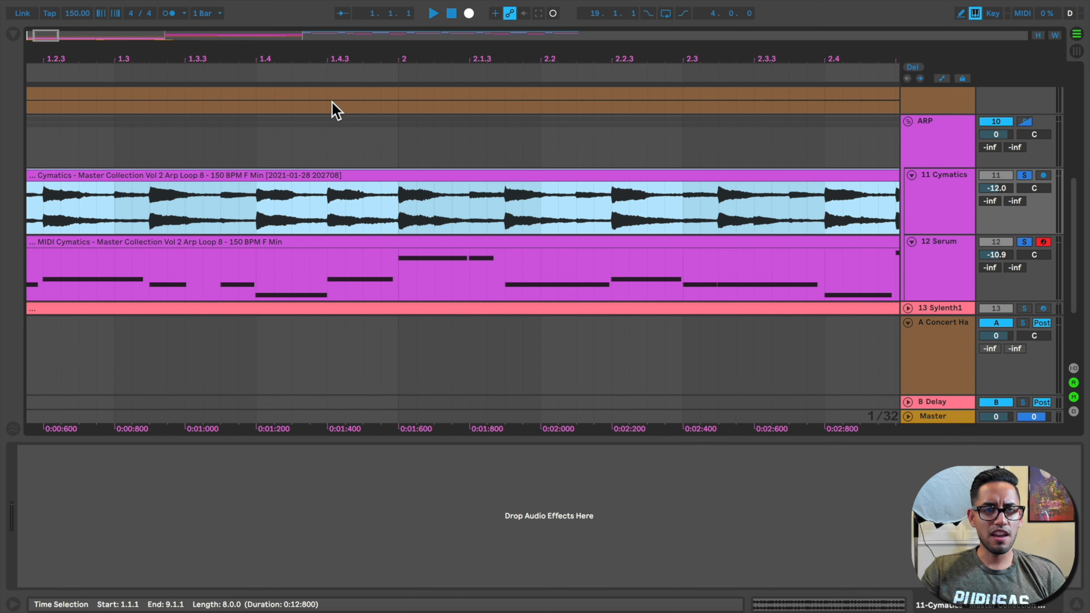
{"action": "left_click", "coordinate": [339, 62]}
{"action": "left_click_drag", "start_coordinate": [338, 62], "coordinate": [339, 107]}
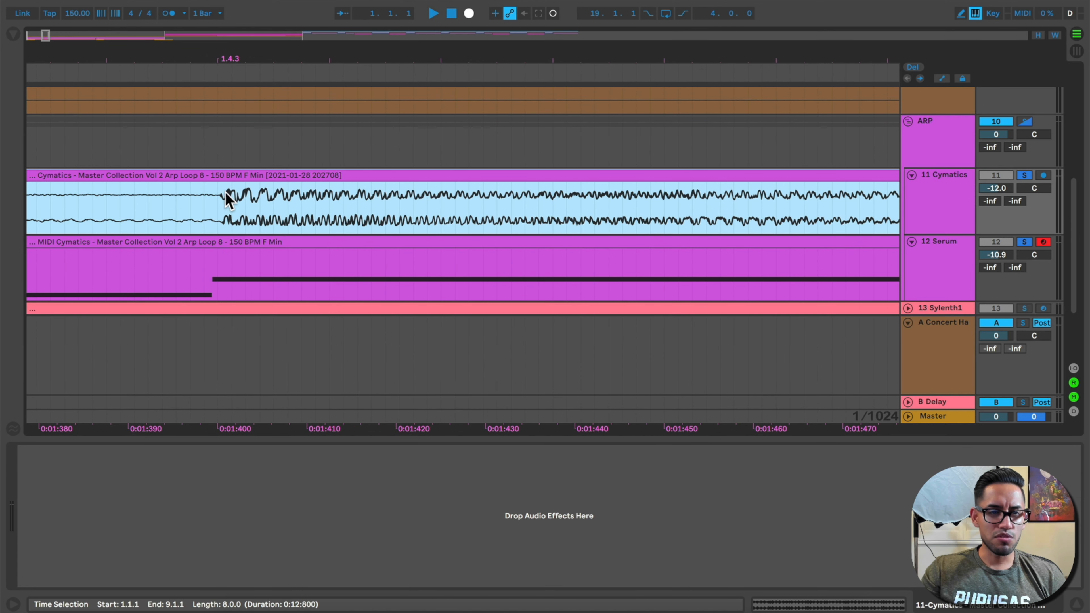
{"action": "left_click_drag", "start_coordinate": [262, 58], "coordinate": [259, 15]}
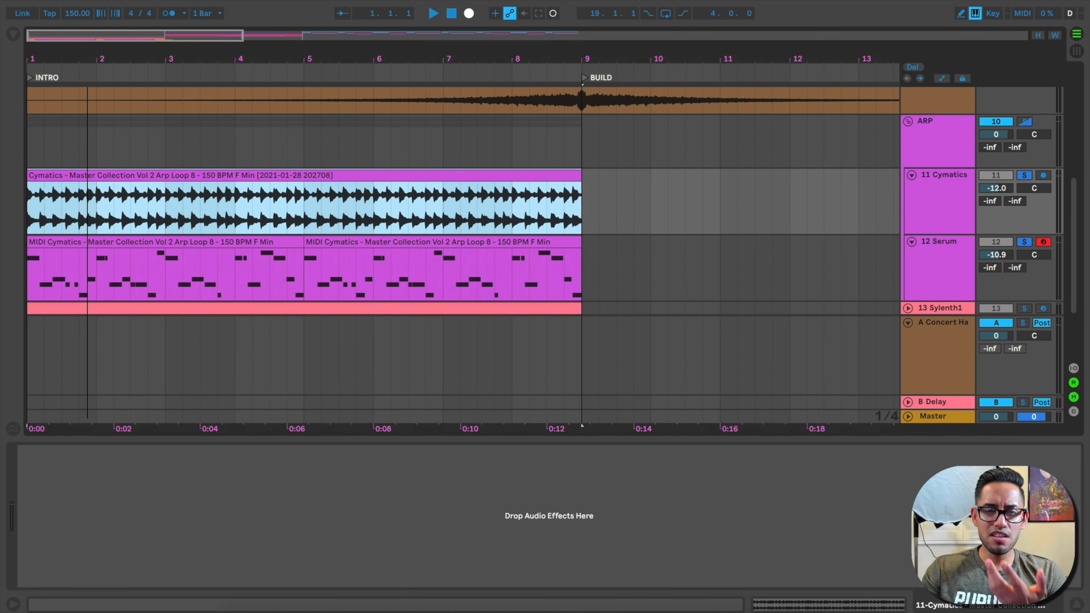
Consolidate the two Serum MIDI clips across bars 1 to 9 into one clip and select it
{"action": "left_click_drag", "start_coordinate": [585, 282], "coordinate": [28, 259]}
{"action": "key", "text": "super+j"}
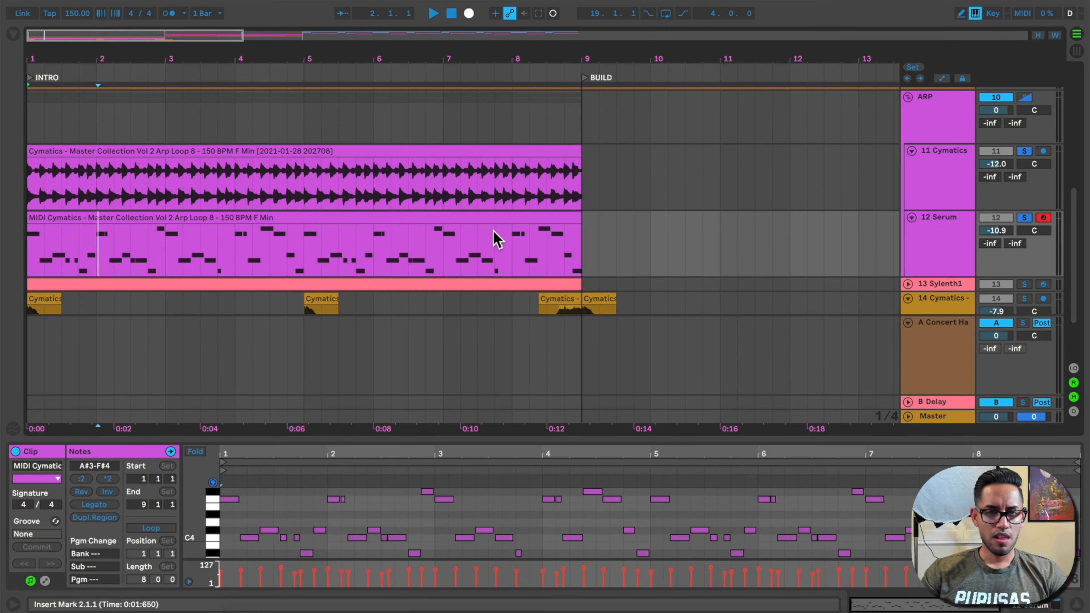
{"action": "left_click", "coordinate": [480, 219]}
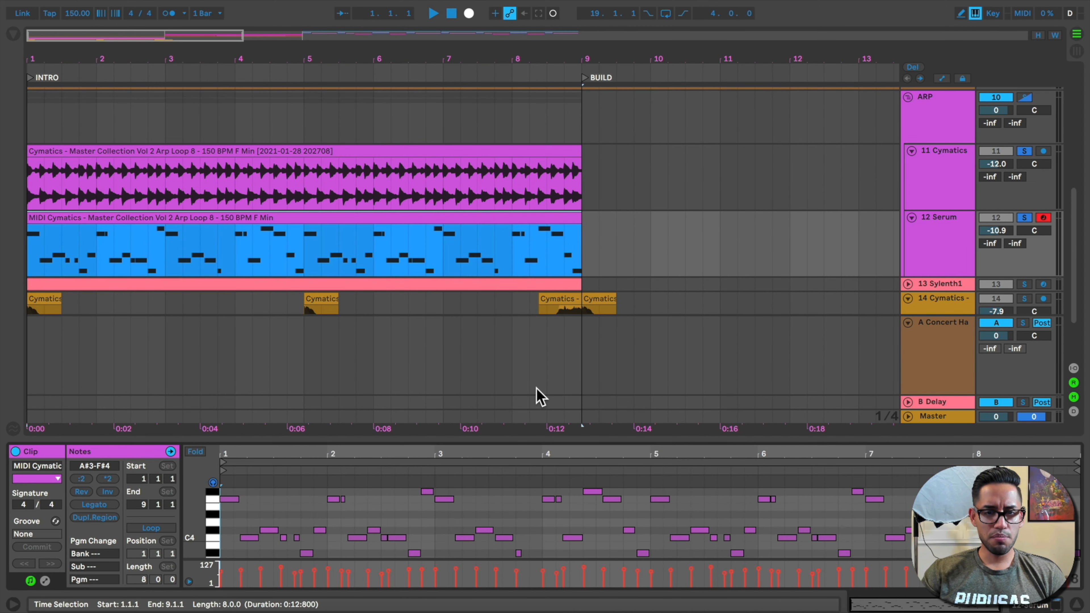
Enlarge the Serum clip's note editor and examine how the F4 note at bar 3 sits against the grid
{"action": "left_click_drag", "start_coordinate": [534, 438], "coordinate": [550, 53]}
{"action": "left_click_drag", "start_coordinate": [199, 365], "coordinate": [228, 408]}
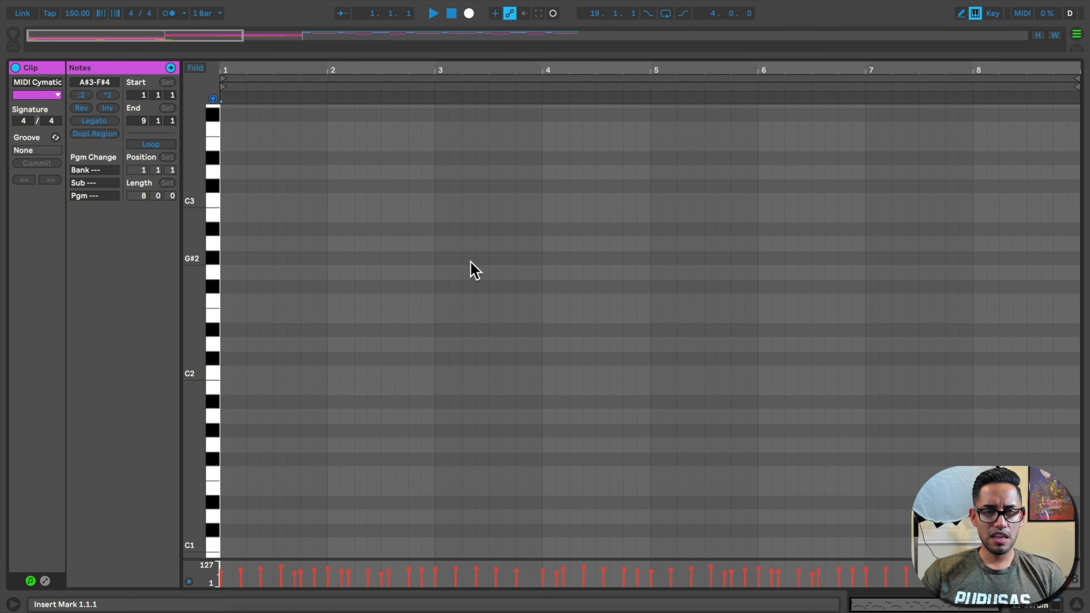
{"action": "scroll", "coordinate": [470, 262], "scroll_direction": "up", "scroll_amount": 6}
{"action": "left_click_drag", "start_coordinate": [450, 69], "coordinate": [793, 205]}
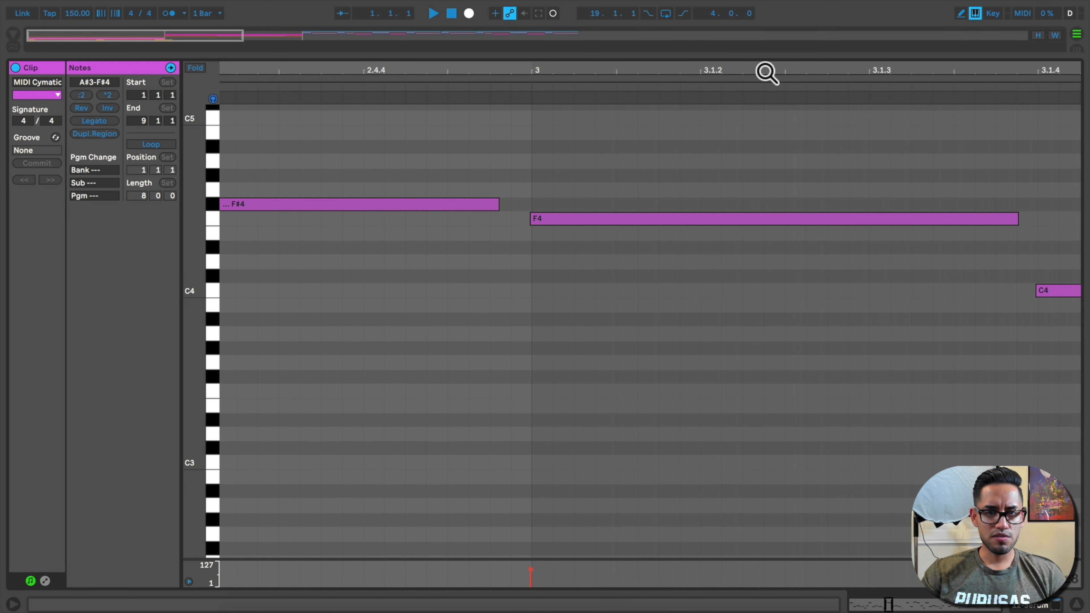
{"action": "left_click_drag", "start_coordinate": [550, 81], "coordinate": [550, 131]}
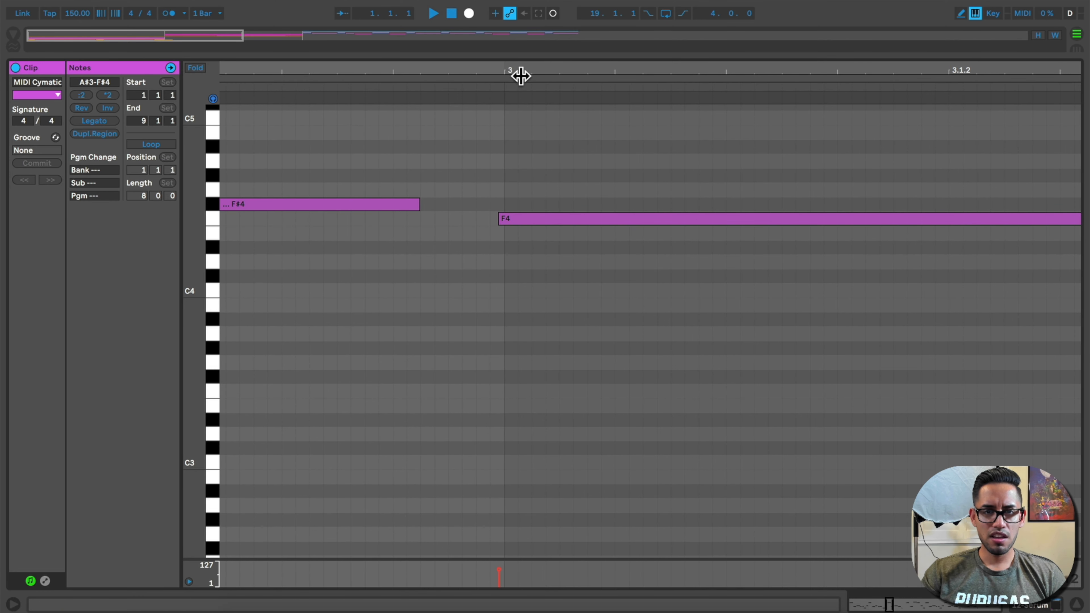
{"action": "left_click_drag", "start_coordinate": [552, 78], "coordinate": [552, 58]}
{"action": "left_click_drag", "start_coordinate": [483, 68], "coordinate": [484, 75]}
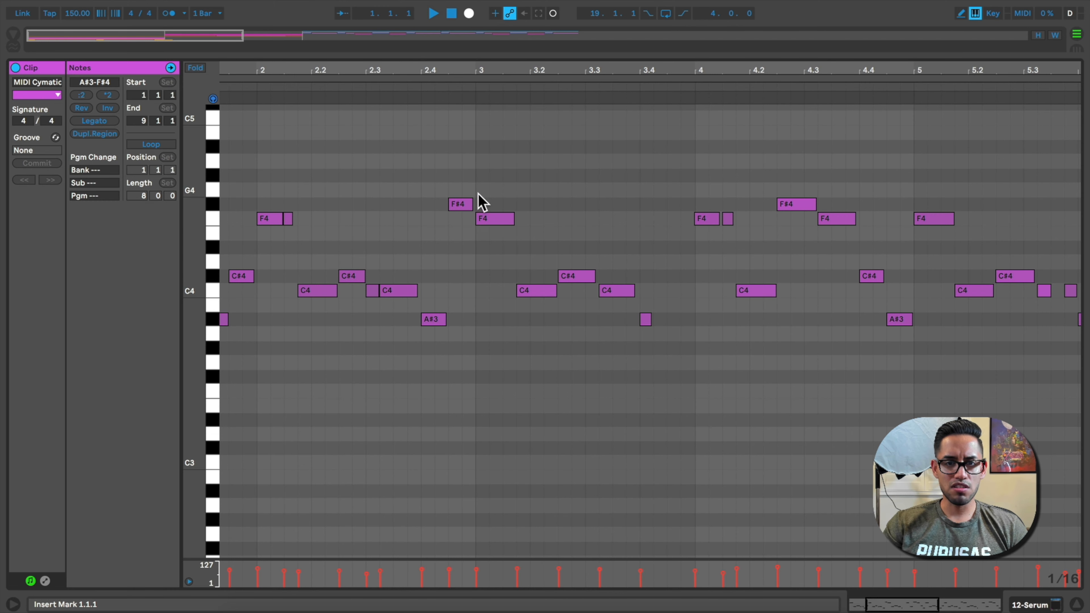
{"action": "left_click_drag", "start_coordinate": [485, 78], "coordinate": [426, 267]}
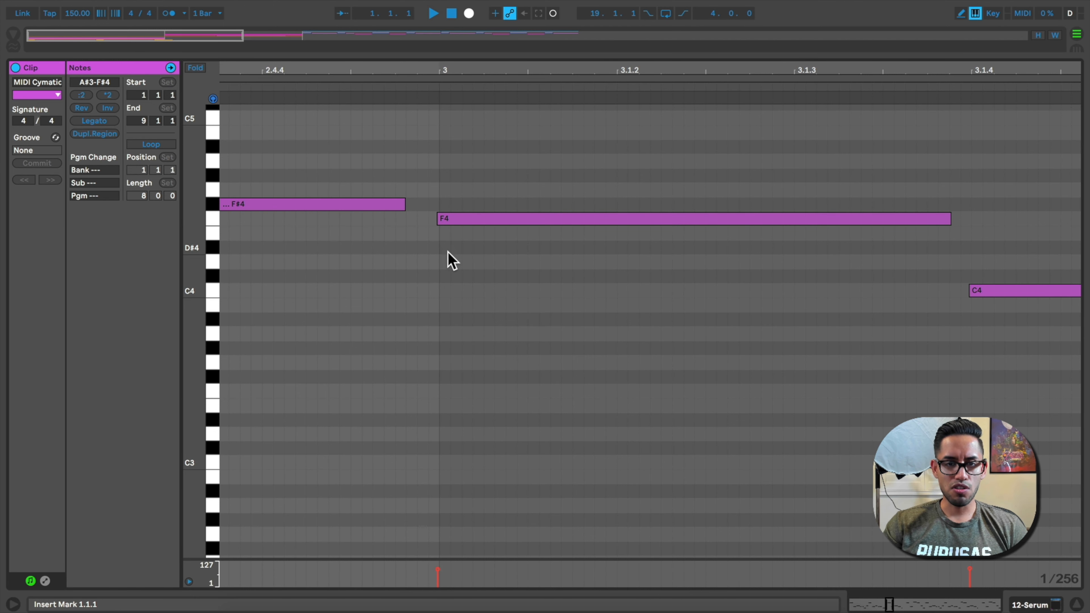
Quantize the start of all notes in the Serum clip to 1/16 at 100 %
{"action": "right_click", "coordinate": [451, 260]}
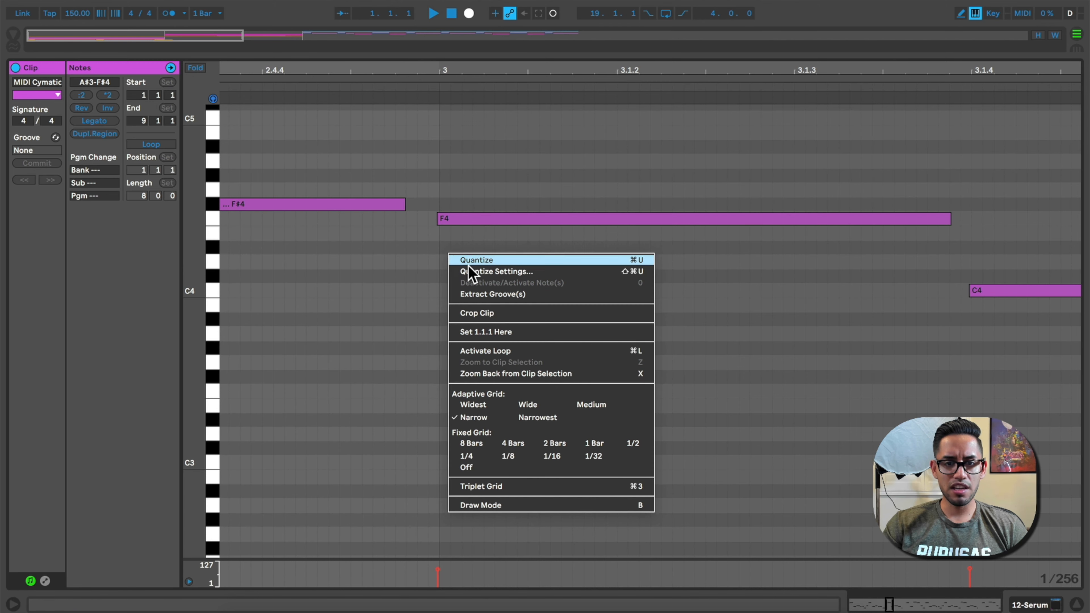
{"action": "left_click", "coordinate": [487, 274]}
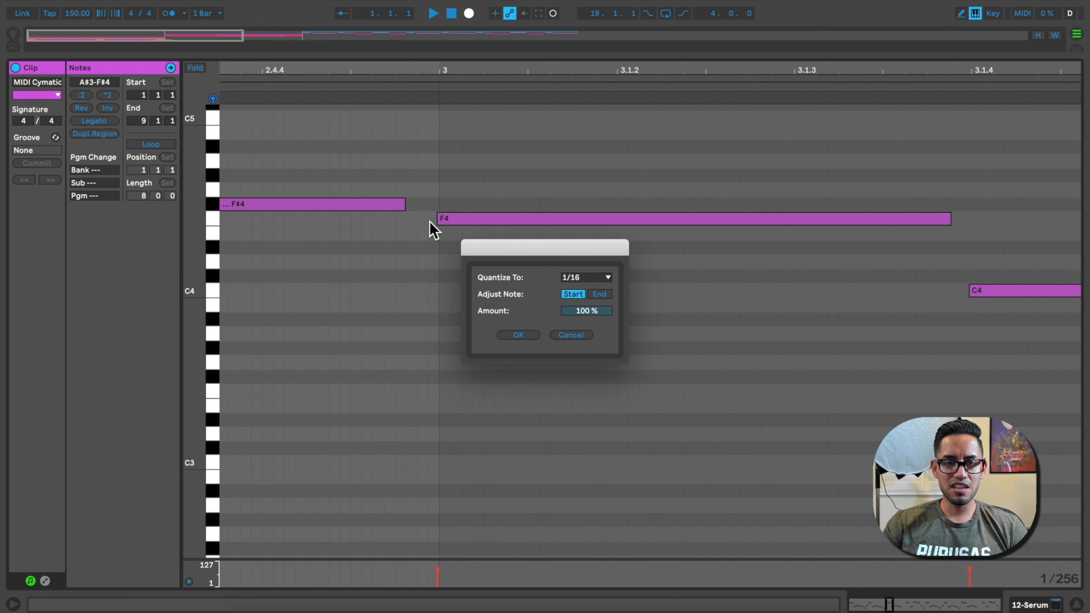
{"action": "left_click", "coordinate": [518, 335]}
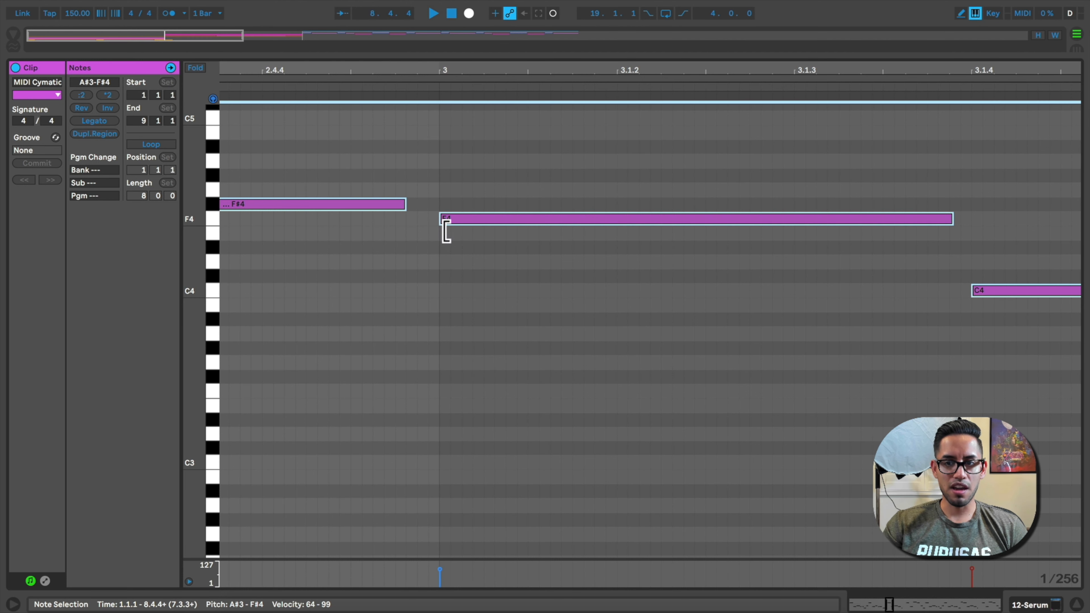
{"action": "left_click", "coordinate": [861, 261]}
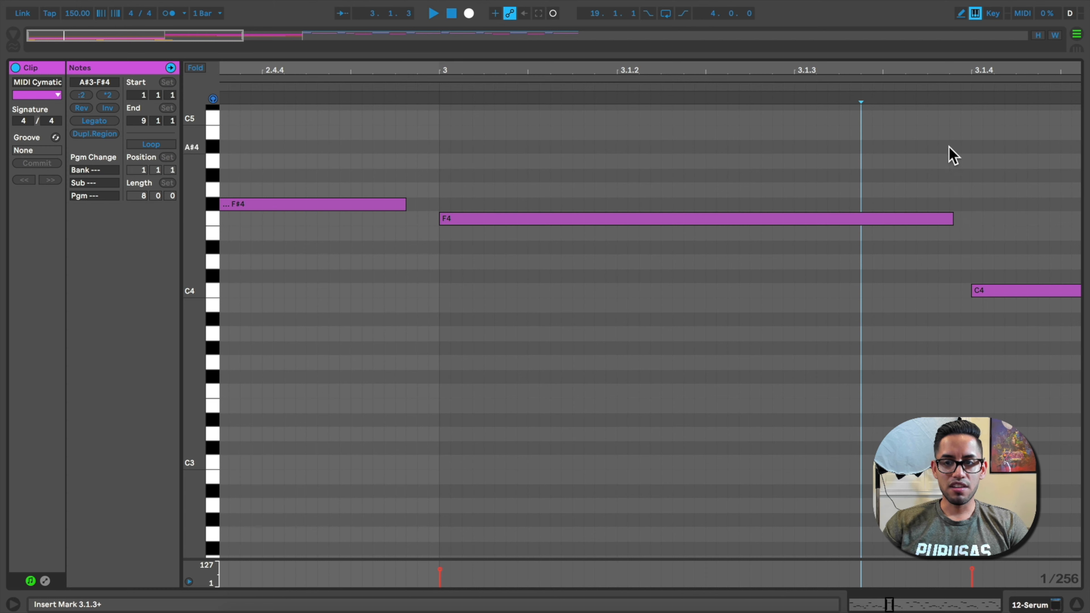
{"action": "left_click_drag", "start_coordinate": [1005, 80], "coordinate": [726, 47]}
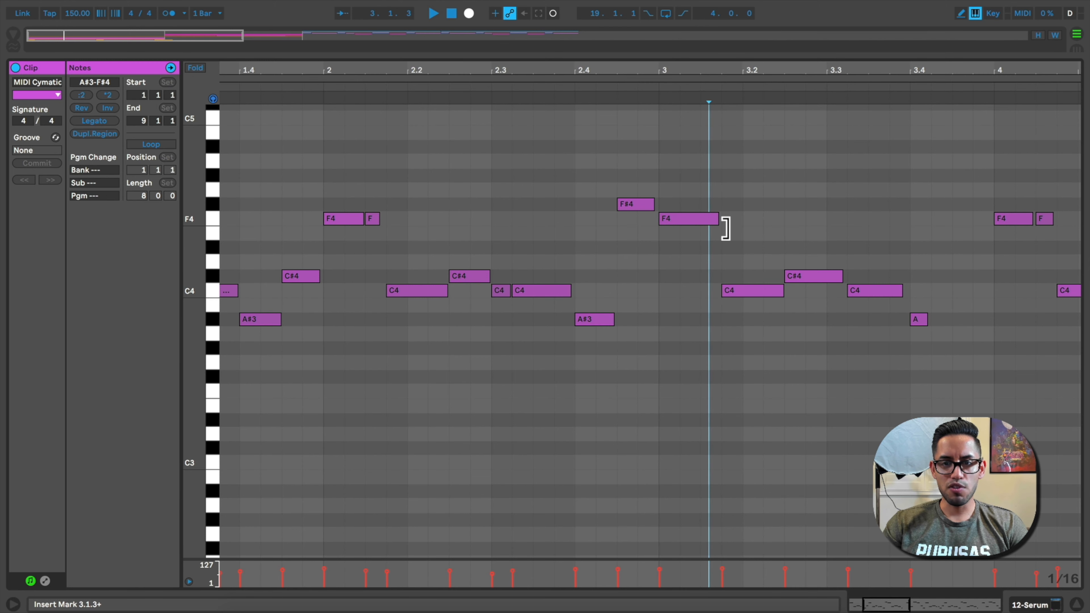
Try extending the F4 note at bar 3 to 3.1.4, undo the change and deselect the note
{"action": "left_click", "coordinate": [721, 220]}
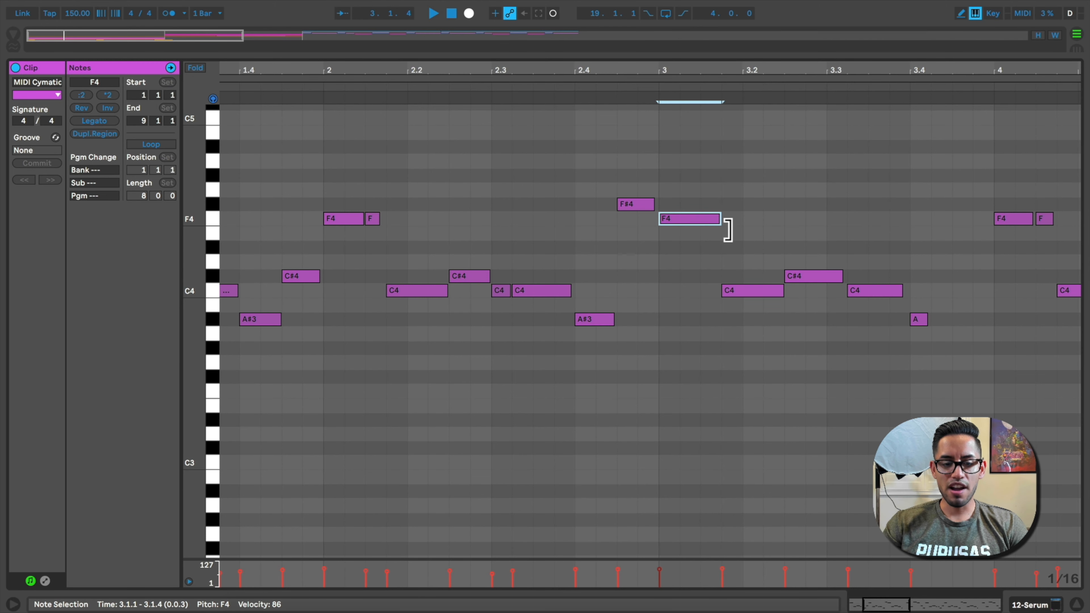
{"action": "key", "text": "super+z"}
{"action": "left_click", "coordinate": [704, 248]}
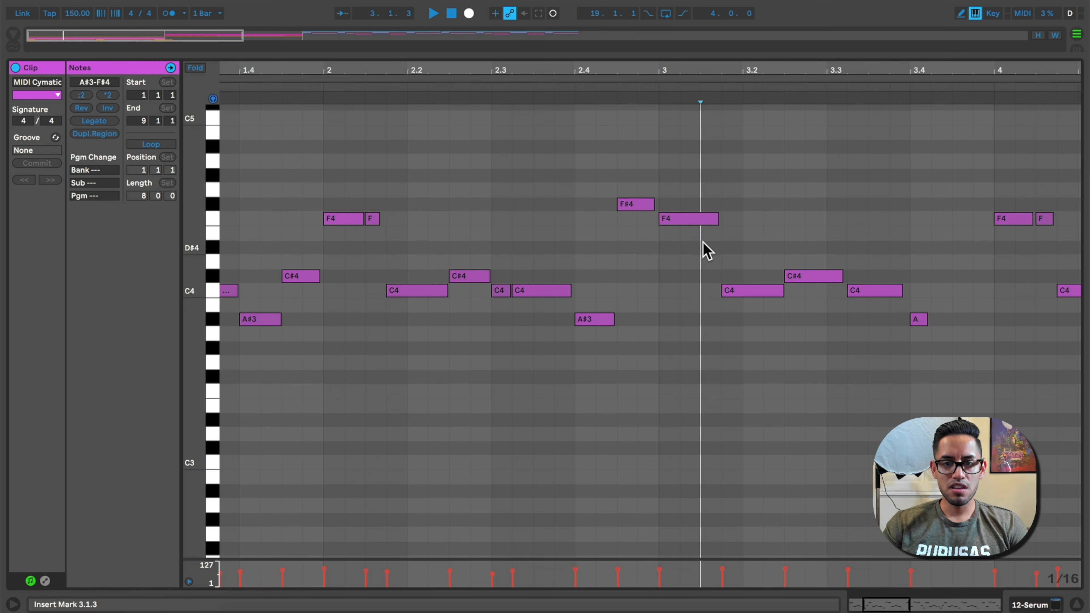
Select all notes in the Serum clip and quantize both their starts and ends to 1/16 at 100 %
{"action": "key", "text": "super+a"}
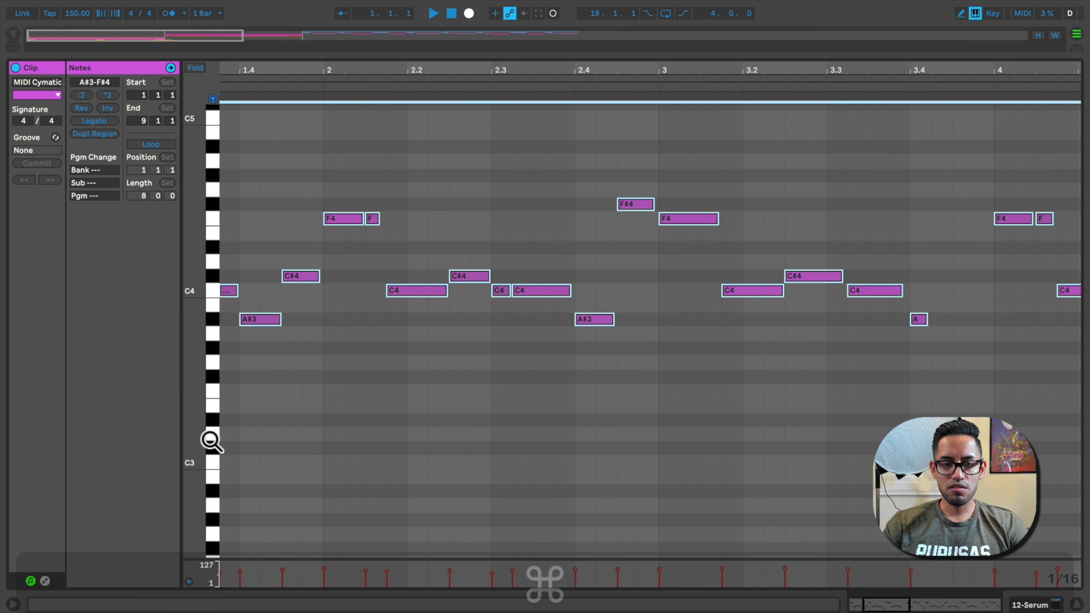
{"action": "right_click", "coordinate": [746, 248]}
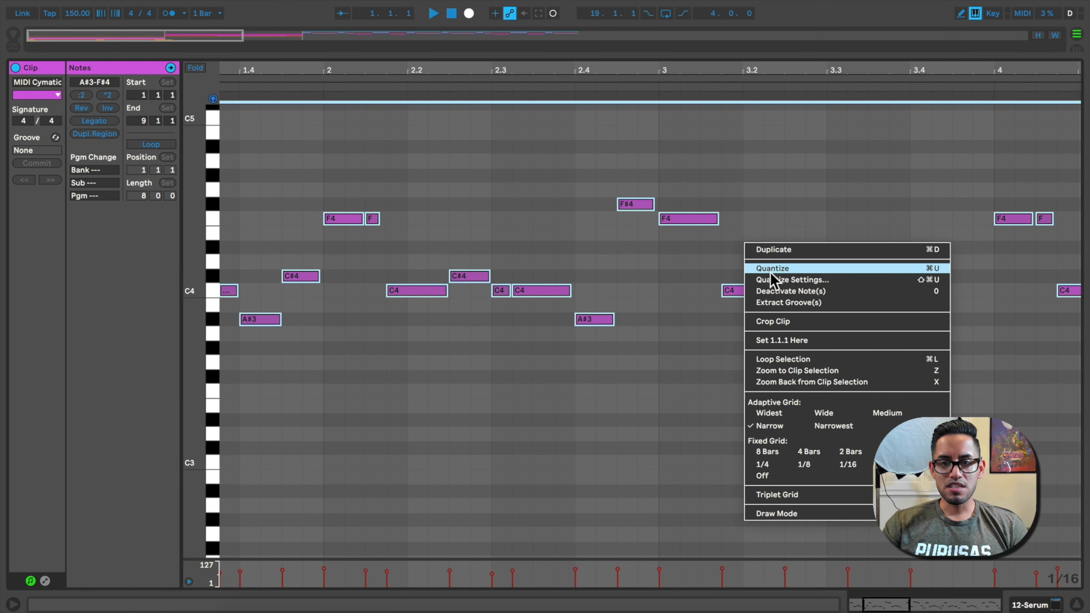
{"action": "left_click", "coordinate": [794, 280]}
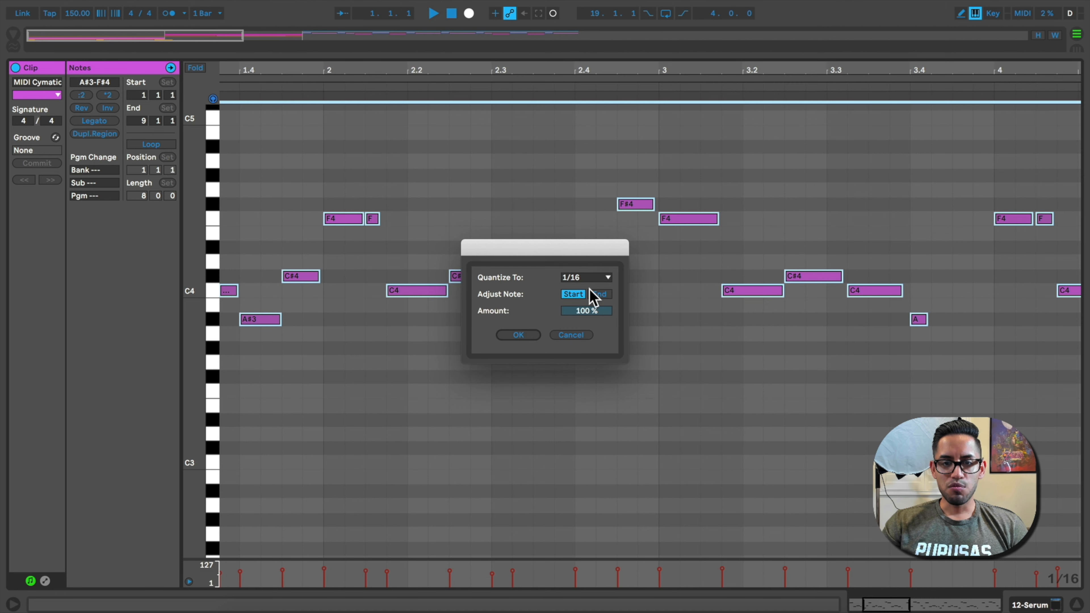
{"action": "left_click", "coordinate": [603, 295]}
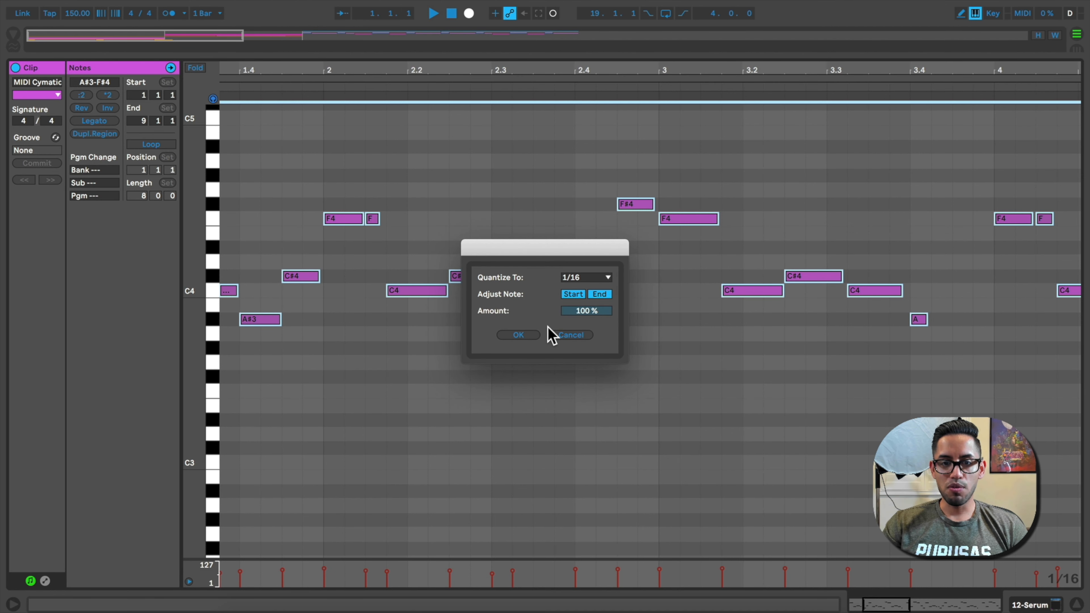
{"action": "left_click", "coordinate": [518, 335]}
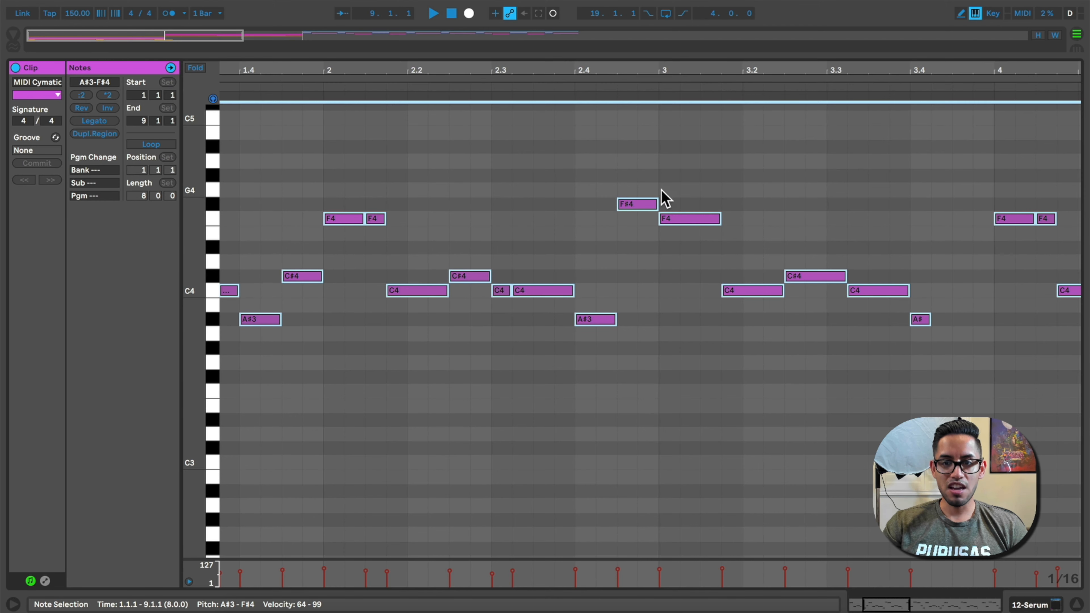
Inspect the note ends around bar 3 and undo the last quantization
{"action": "left_click_drag", "start_coordinate": [734, 86], "coordinate": [742, 80]}
{"action": "left_click_drag", "start_coordinate": [639, 81], "coordinate": [647, 73]}
{"action": "key", "text": "super+z"}
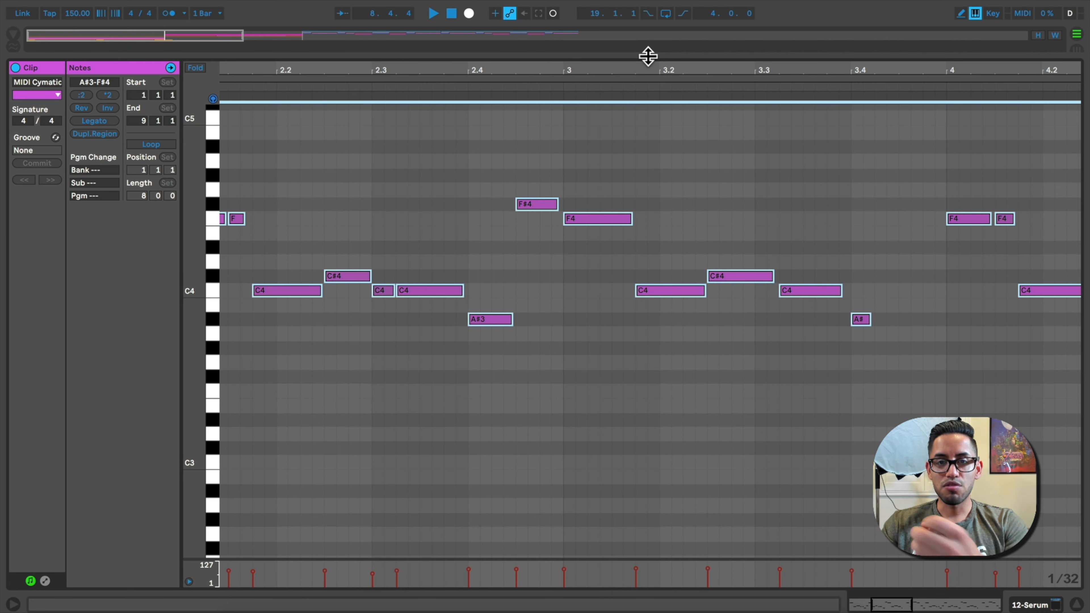
Collapse the note editor and show the whole arrangement from the intro past the drop
{"action": "left_click_drag", "start_coordinate": [664, 219], "coordinate": [683, 579]}
{"action": "left_click", "coordinate": [650, 389]}
{"action": "left_click_drag", "start_coordinate": [598, 61], "coordinate": [196, 61]}
{"action": "scroll", "coordinate": [222, 262], "scroll_direction": "up", "scroll_amount": 1}
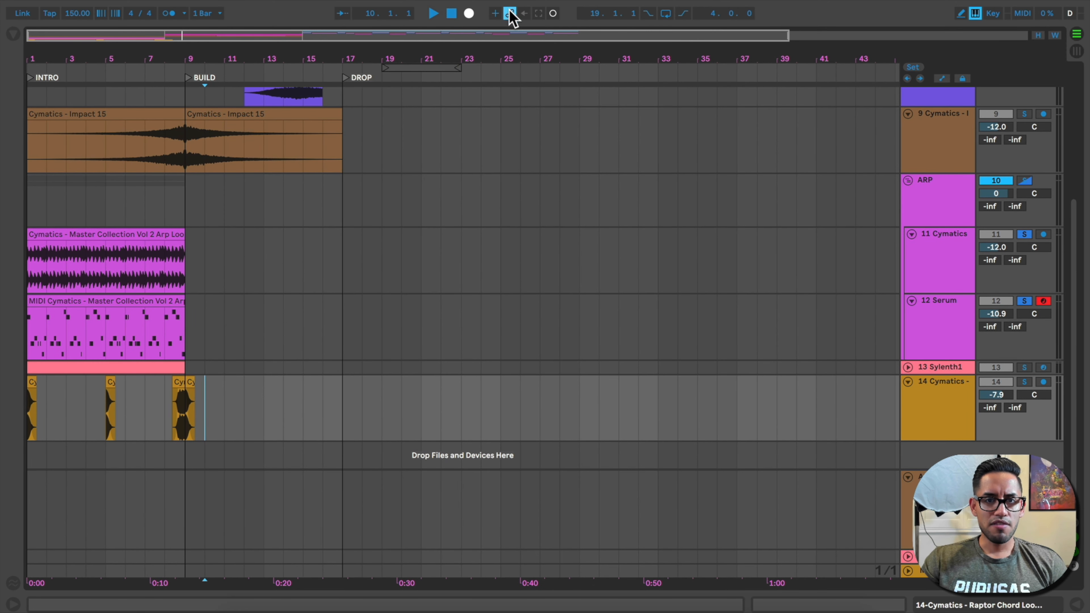
Turn off the ARP group's solo and play the intro from bar 1 with all tracks
{"action": "left_click", "coordinate": [452, 13]}
{"action": "left_click", "coordinate": [434, 14]}
{"action": "left_click", "coordinate": [1024, 180]}
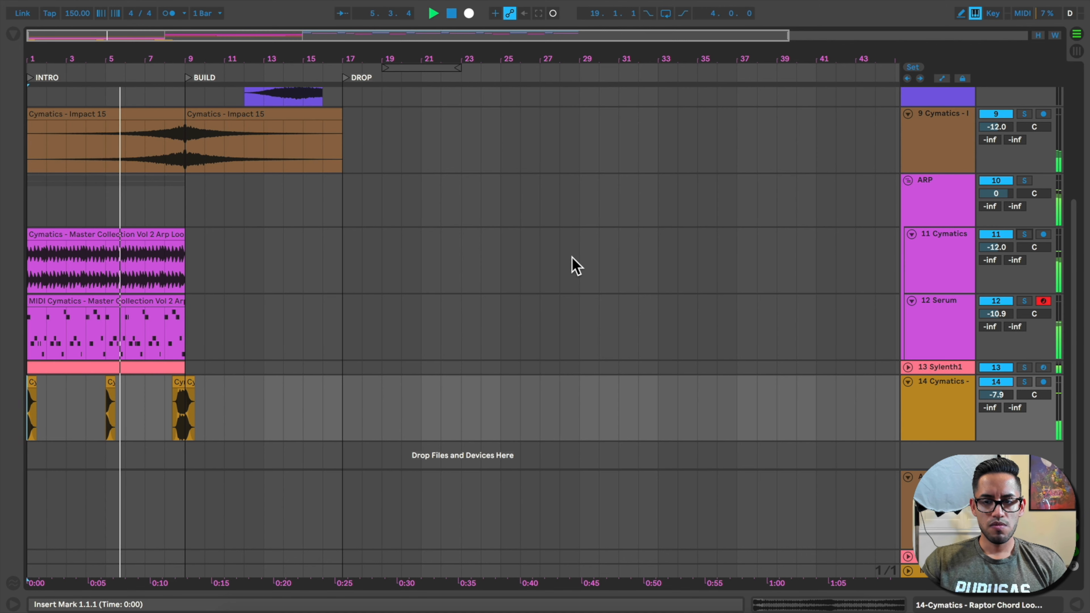
{"action": "key", "text": "space"}
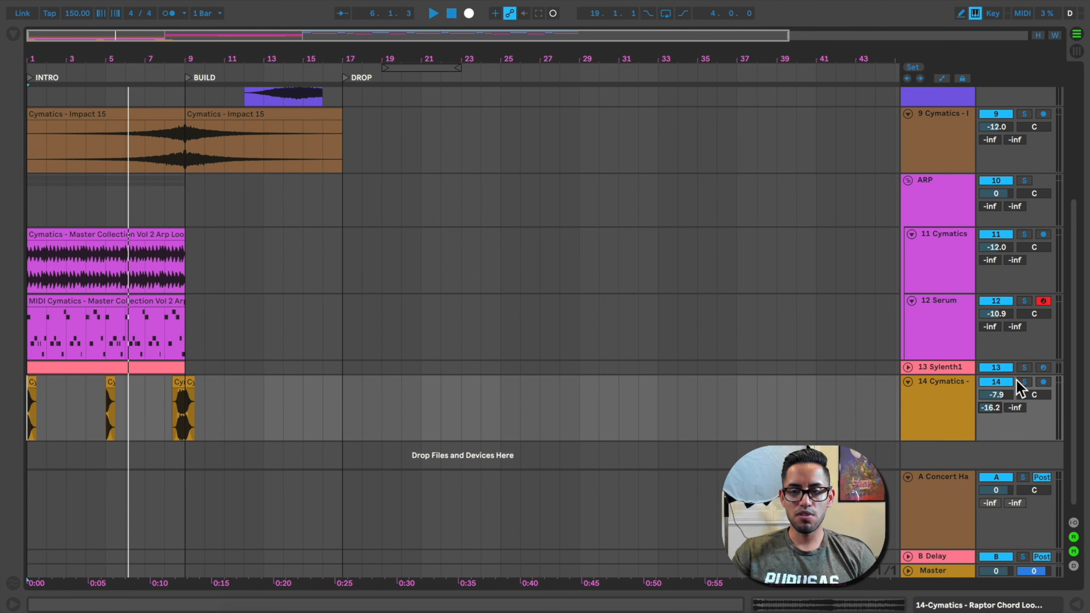
Hot-swap the reverb on return track A, auditioning the Church and Dark Hall presets and loading Concert Hall
{"action": "double_click", "coordinate": [954, 508]}
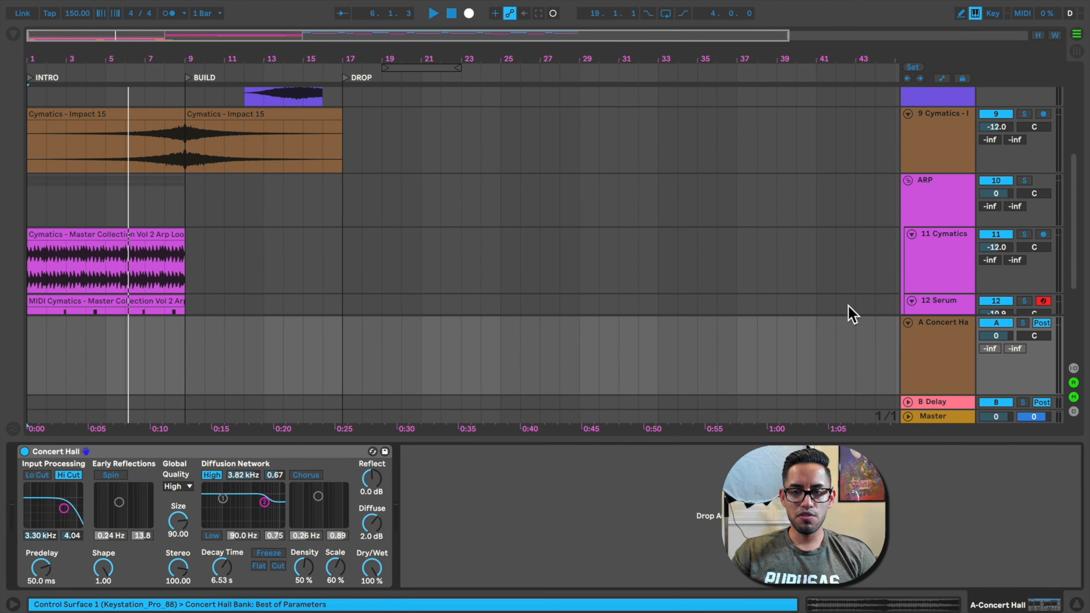
{"action": "left_click", "coordinate": [373, 453]}
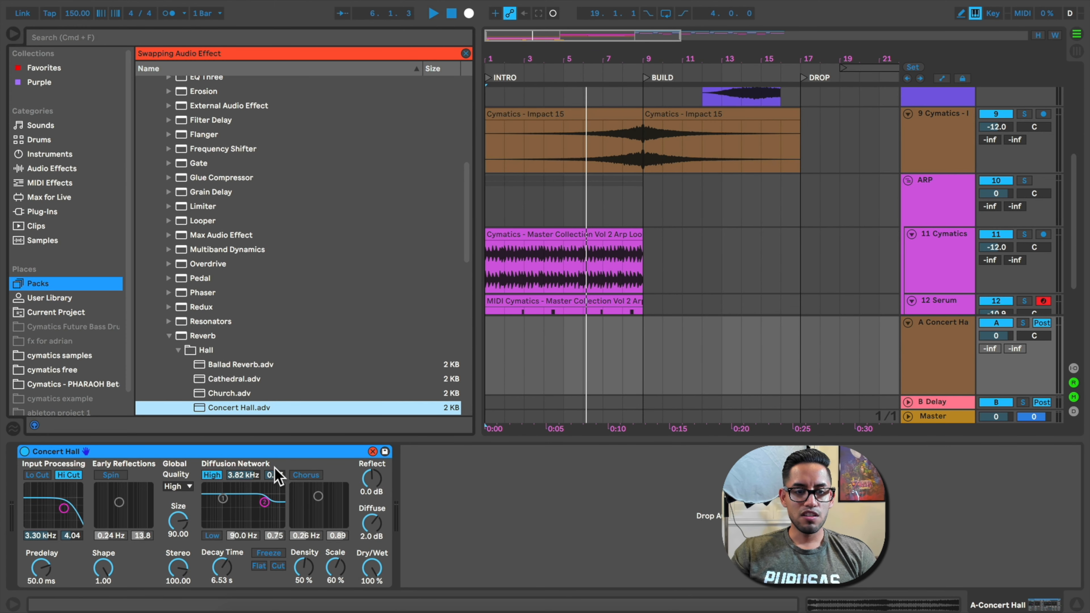
{"action": "scroll", "coordinate": [279, 330], "scroll_direction": "down", "scroll_amount": 5}
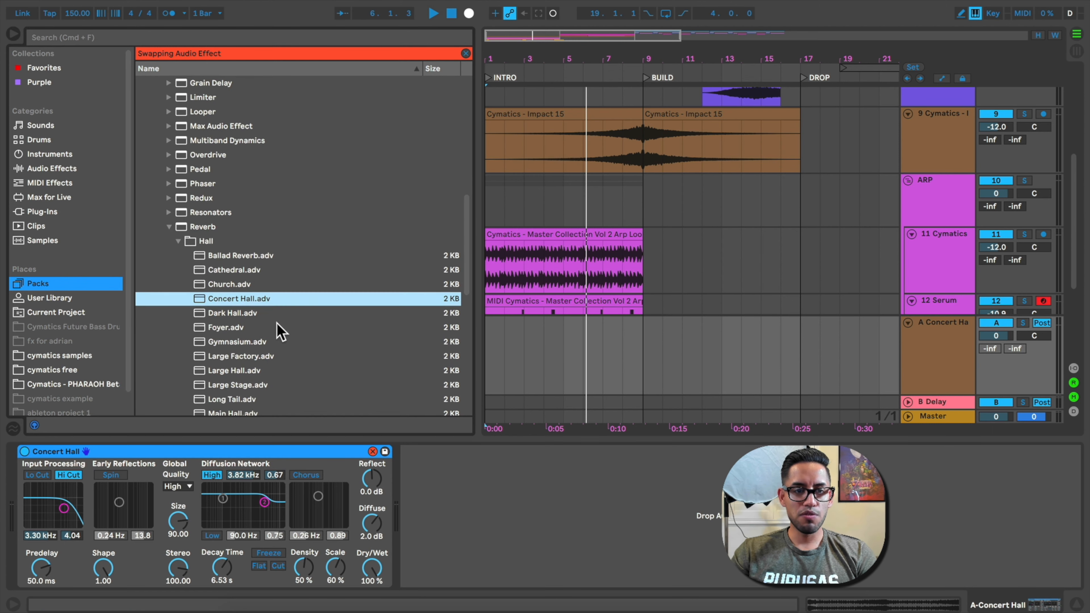
{"action": "scroll", "coordinate": [269, 328], "scroll_direction": "down", "scroll_amount": 5}
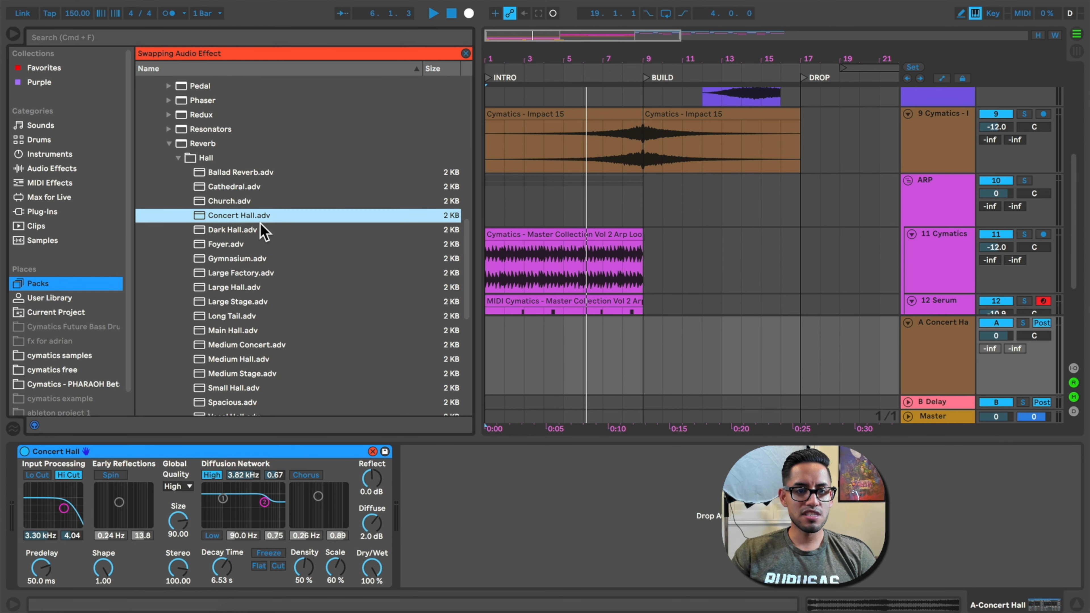
{"action": "left_click", "coordinate": [245, 201]}
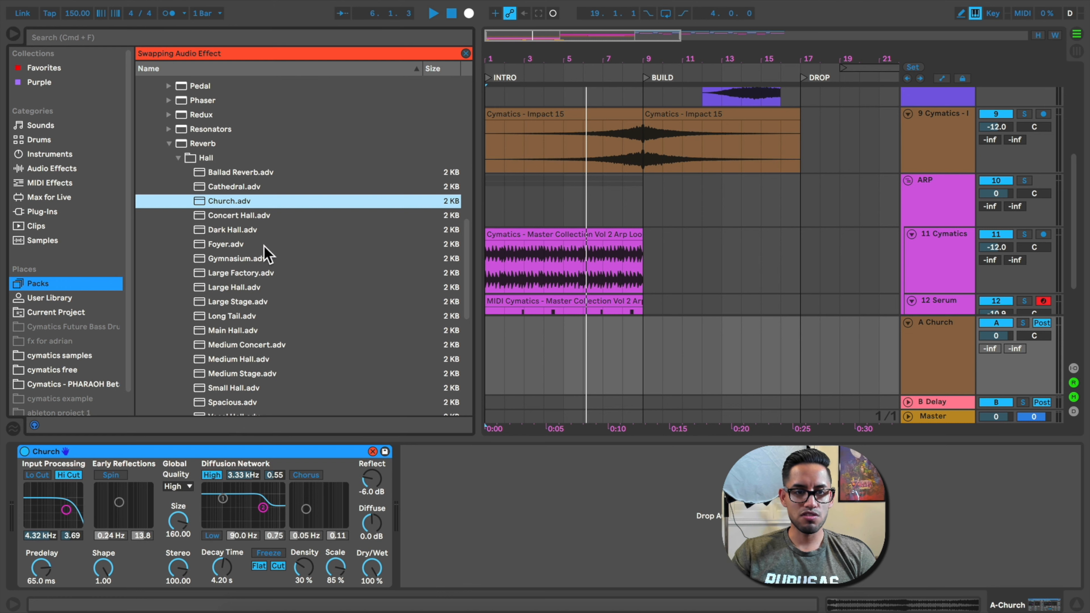
{"action": "left_click", "coordinate": [251, 232]}
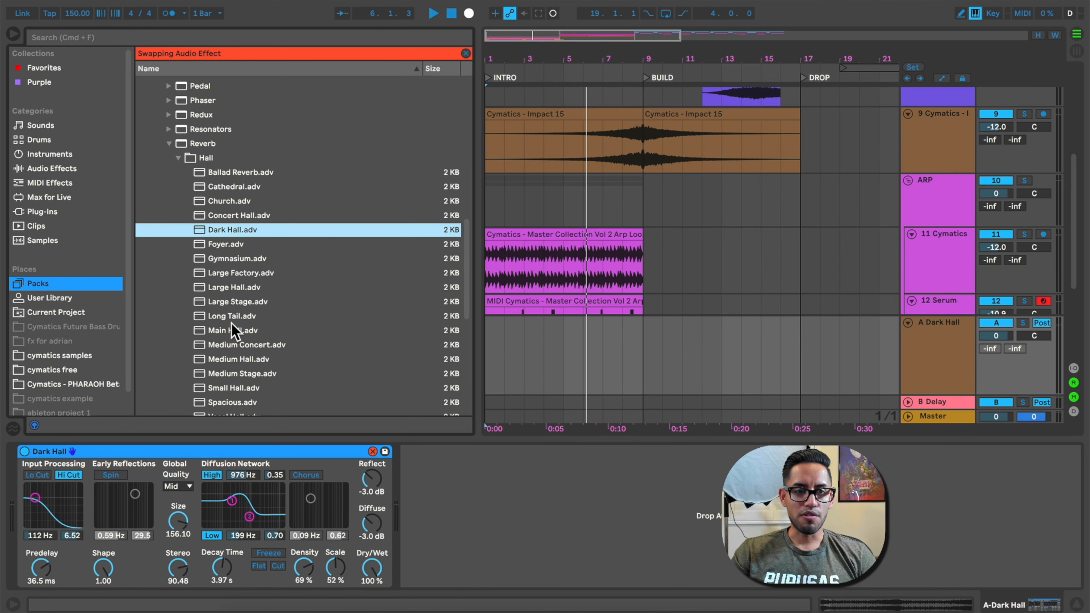
{"action": "left_click", "coordinate": [242, 214]}
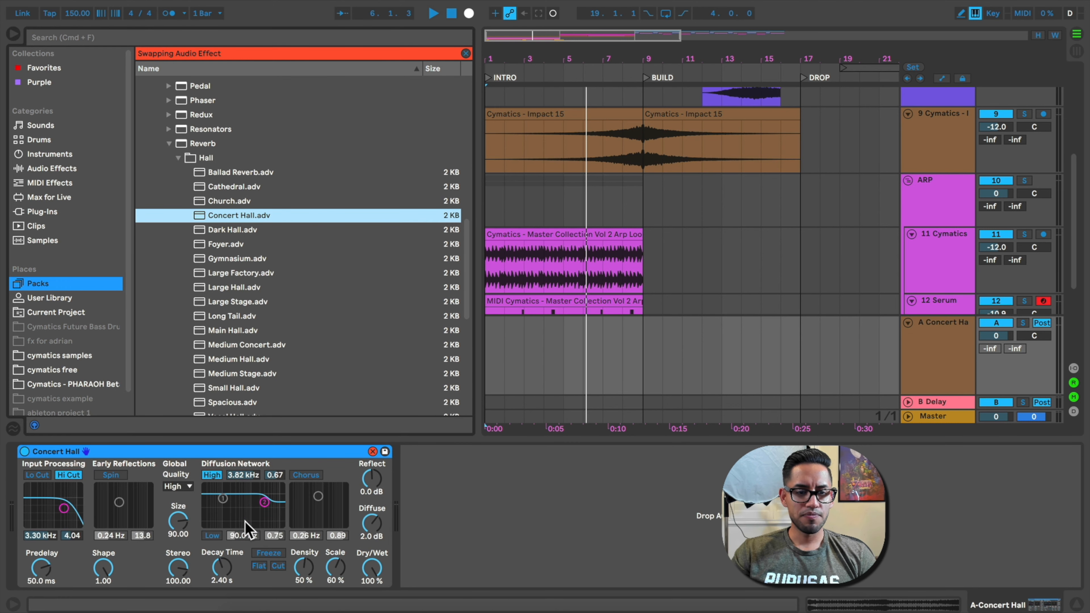
Set the Concert Hall reverb's decay time to 4.98 s, end the preset swap and hide the browser and device view
{"action": "left_click", "coordinate": [222, 568]}
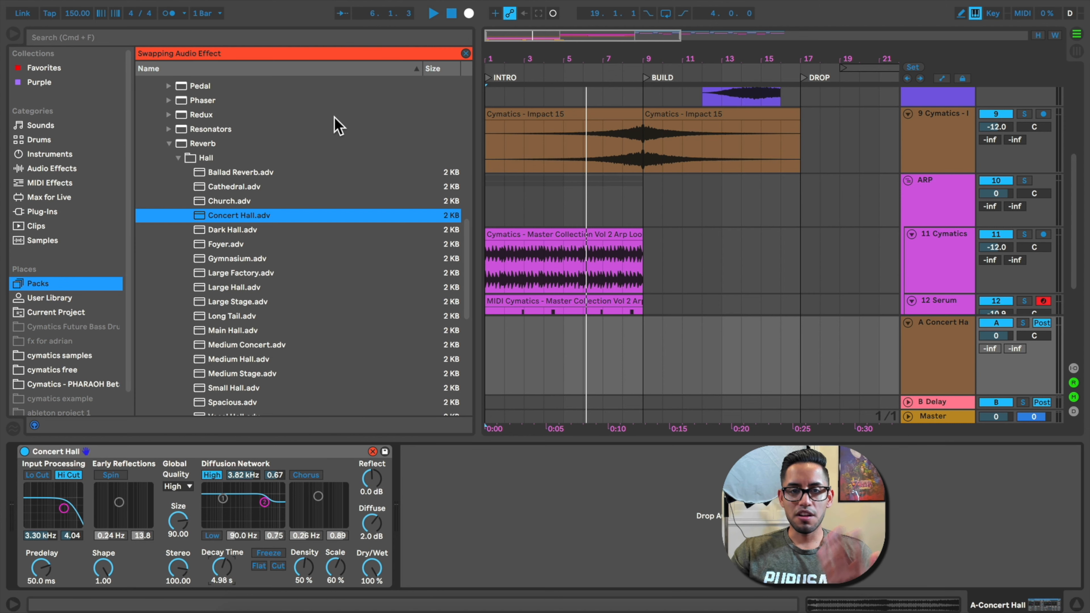
{"action": "left_click", "coordinate": [466, 54]}
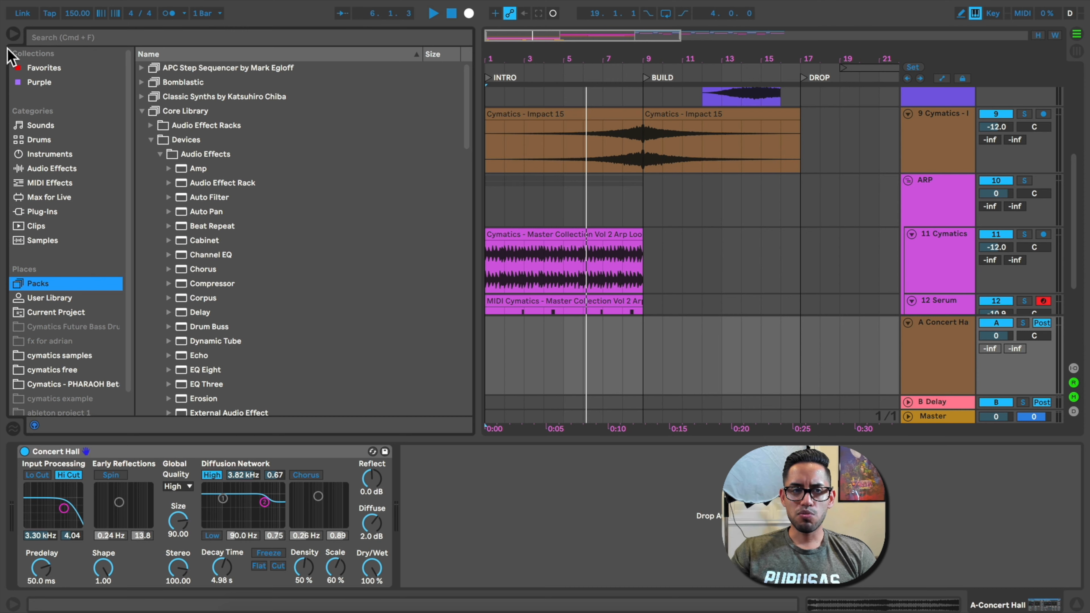
{"action": "left_click", "coordinate": [13, 35]}
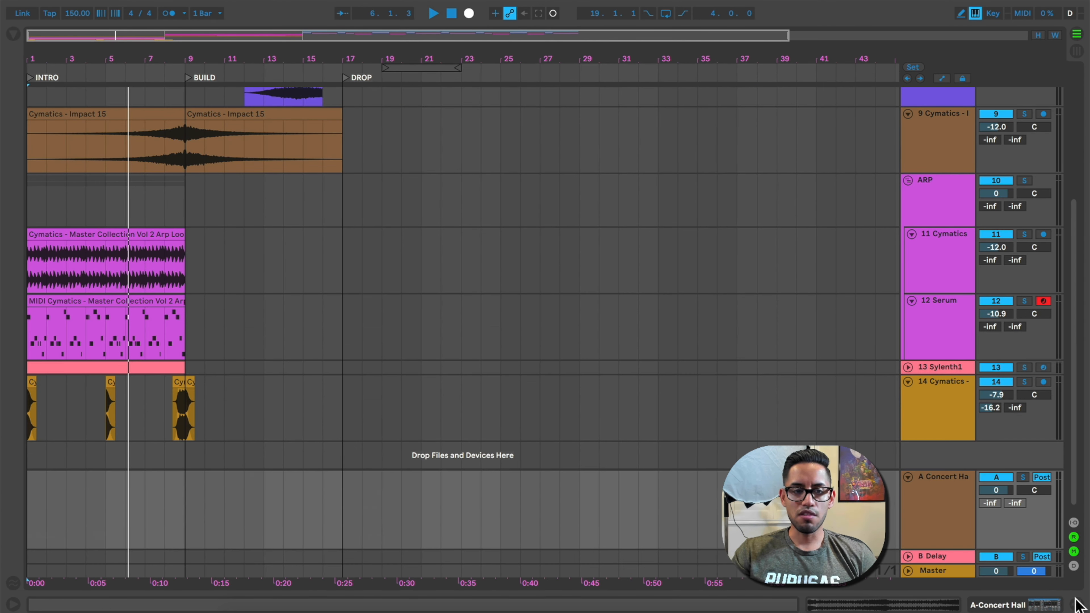
{"action": "left_click", "coordinate": [1076, 604]}
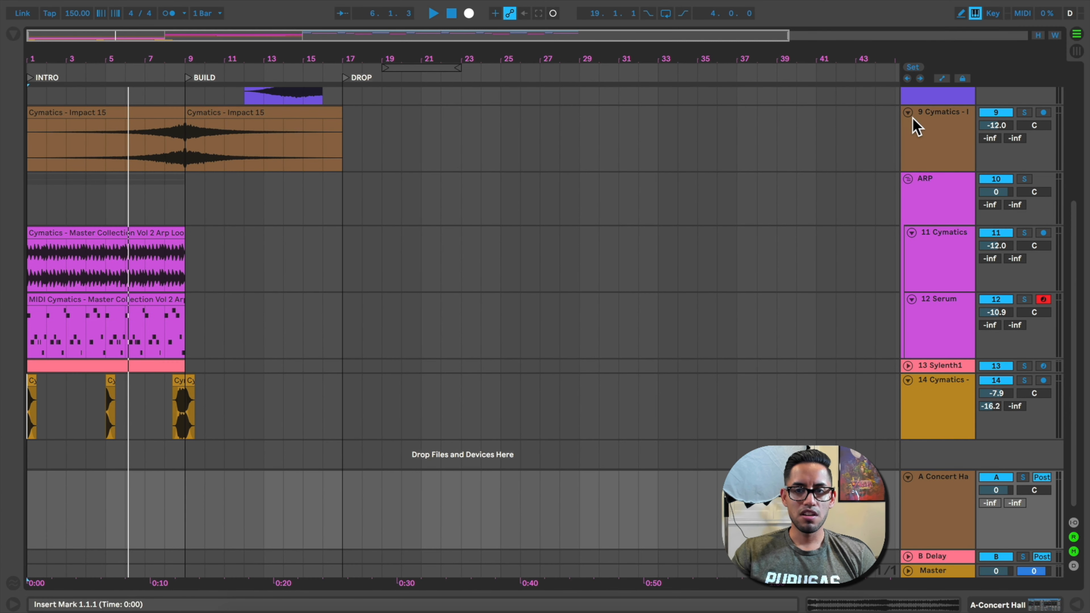
Play the intro from bar 1 to hear the full mix with the Concert Hall reverb
{"action": "left_click", "coordinate": [452, 15]}
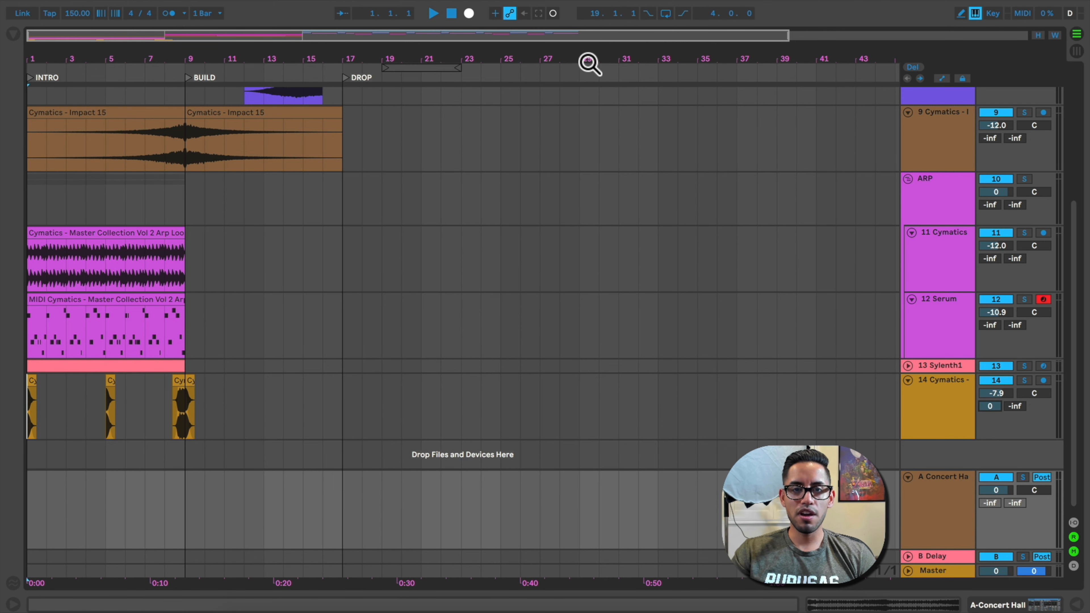
{"action": "left_click", "coordinate": [433, 13]}
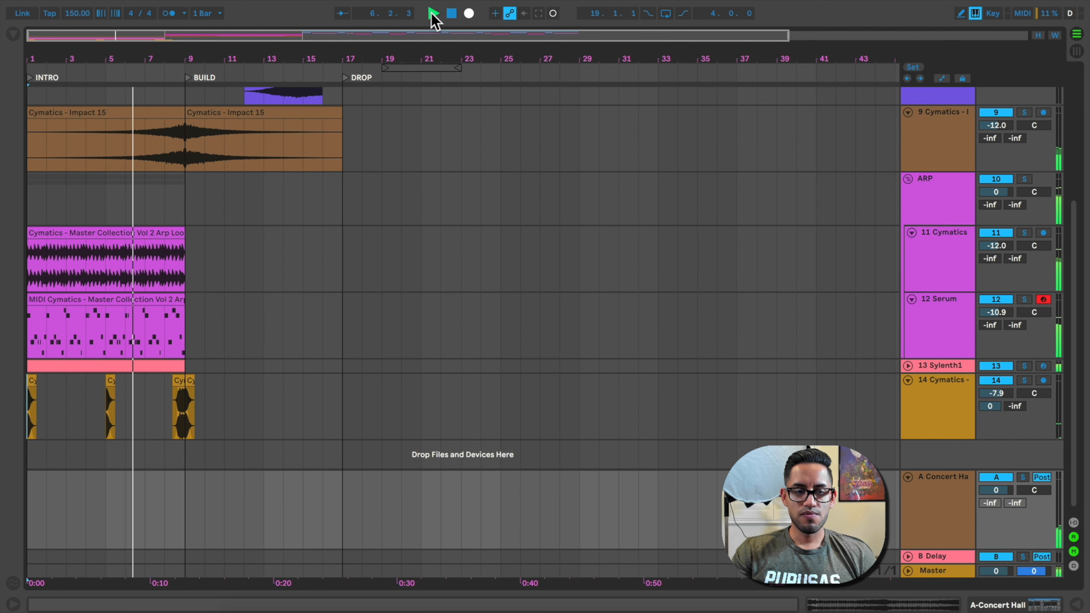
{"action": "key", "text": "space"}
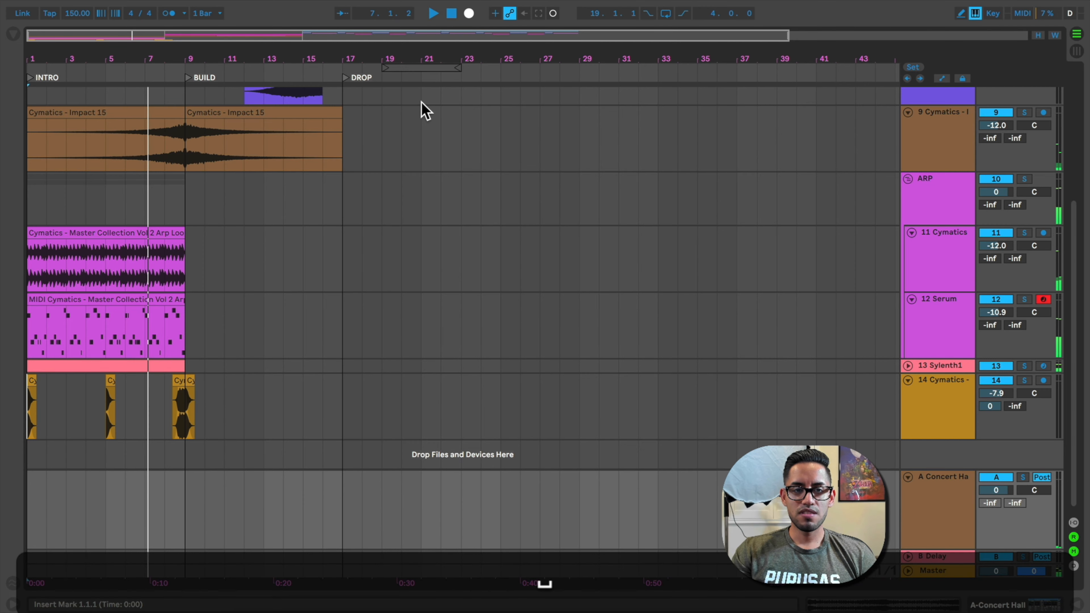
Unfold the BASS group, look over its three loop tracks, and select the group track
{"action": "scroll", "coordinate": [418, 92], "scroll_direction": "up", "scroll_amount": 5}
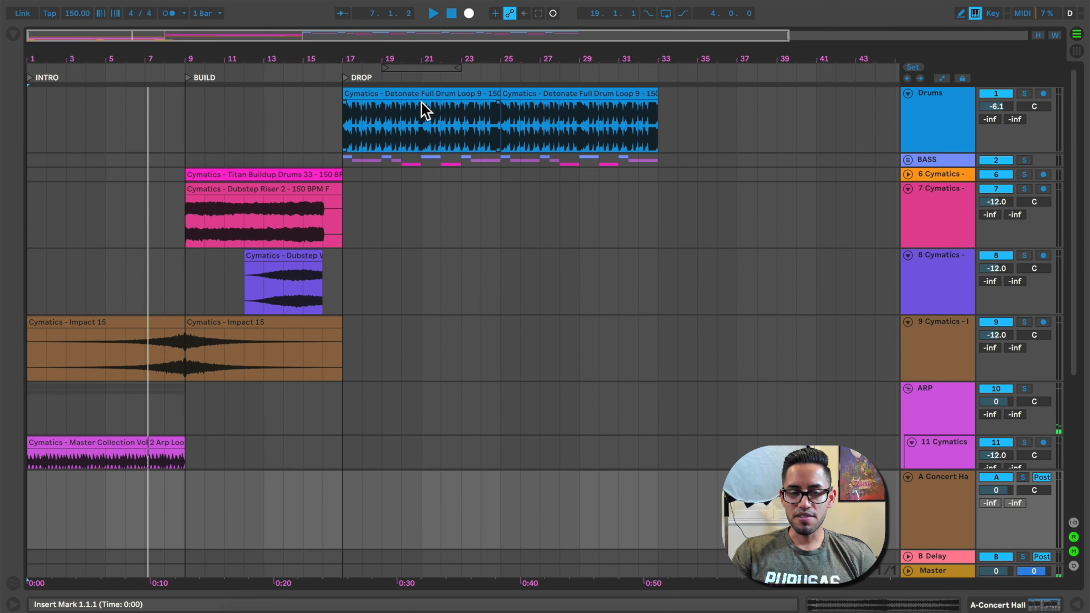
{"action": "double_click", "coordinate": [926, 160]}
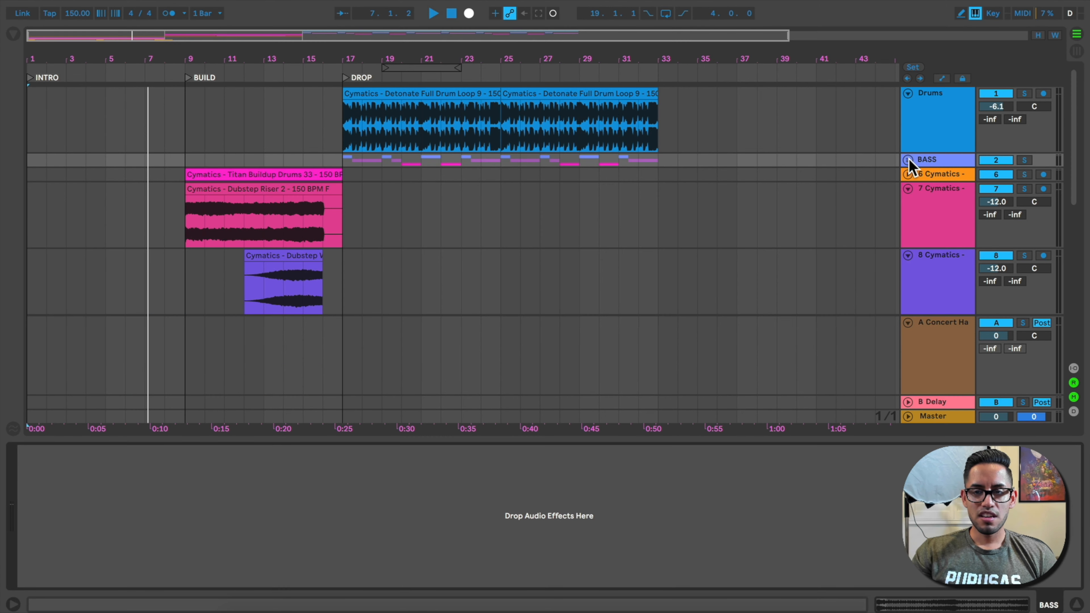
{"action": "left_click", "coordinate": [908, 160]}
{"action": "left_click", "coordinate": [927, 213]}
{"action": "left_click", "coordinate": [927, 250]}
{"action": "scroll", "coordinate": [928, 255], "scroll_direction": "down", "scroll_amount": 3}
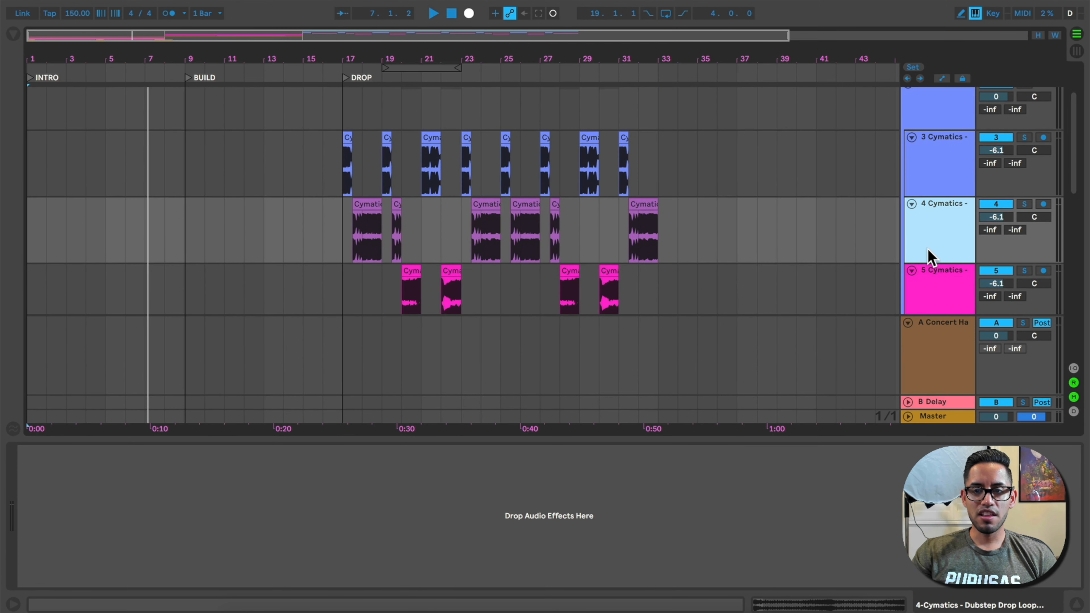
{"action": "left_click", "coordinate": [932, 274]}
{"action": "scroll", "coordinate": [935, 271], "scroll_direction": "up", "scroll_amount": 3}
{"action": "left_click", "coordinate": [934, 182]}
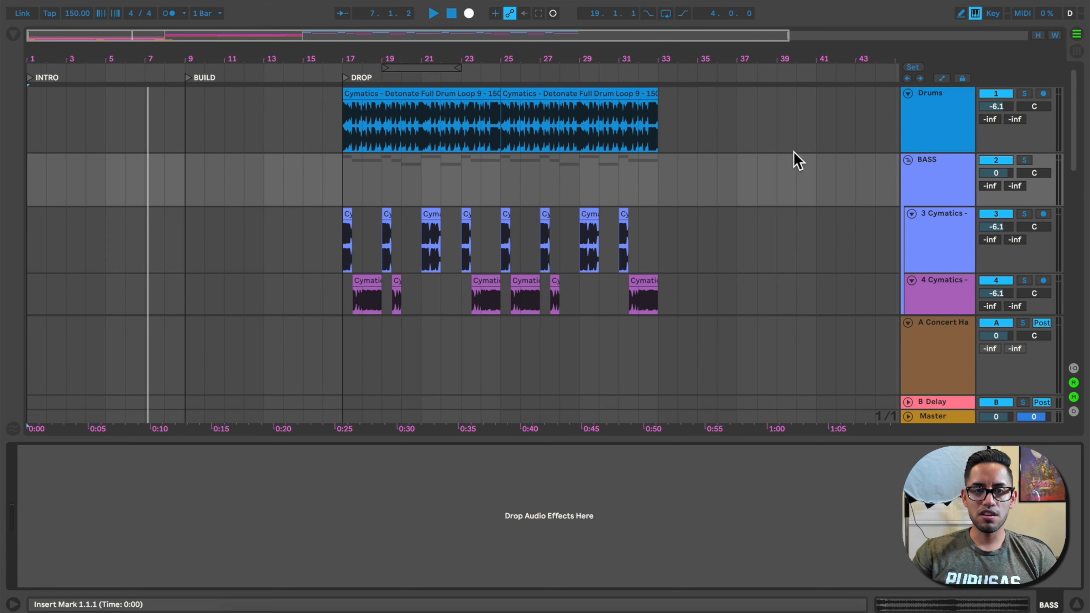
Select bars 17 to 25 of the drop on the BASS group and loop that eight-bar selection
{"action": "left_click_drag", "start_coordinate": [364, 54], "coordinate": [234, 61]}
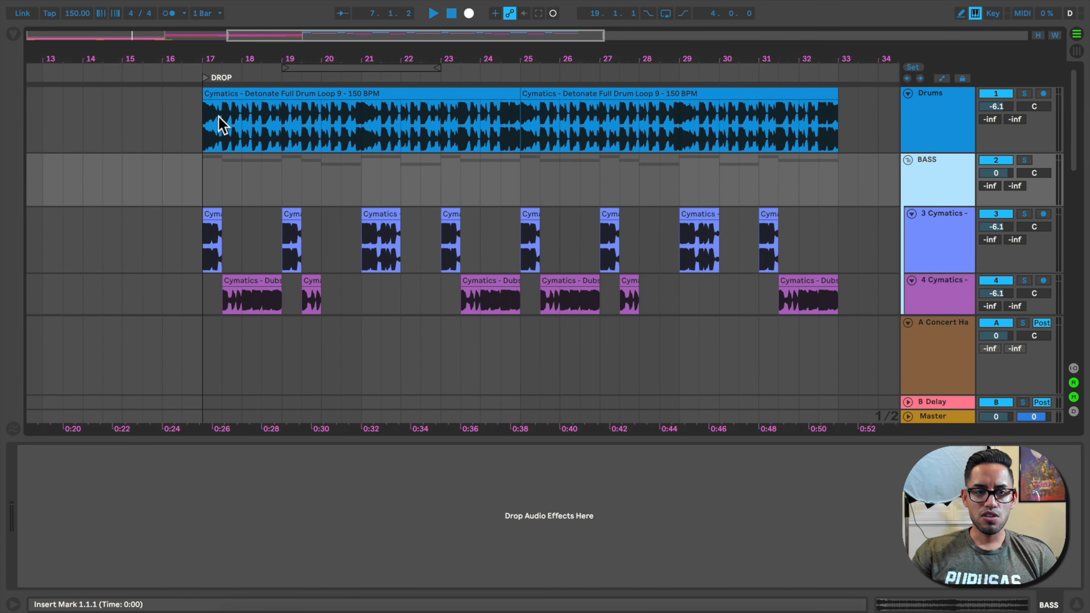
{"action": "left_click", "coordinate": [204, 176]}
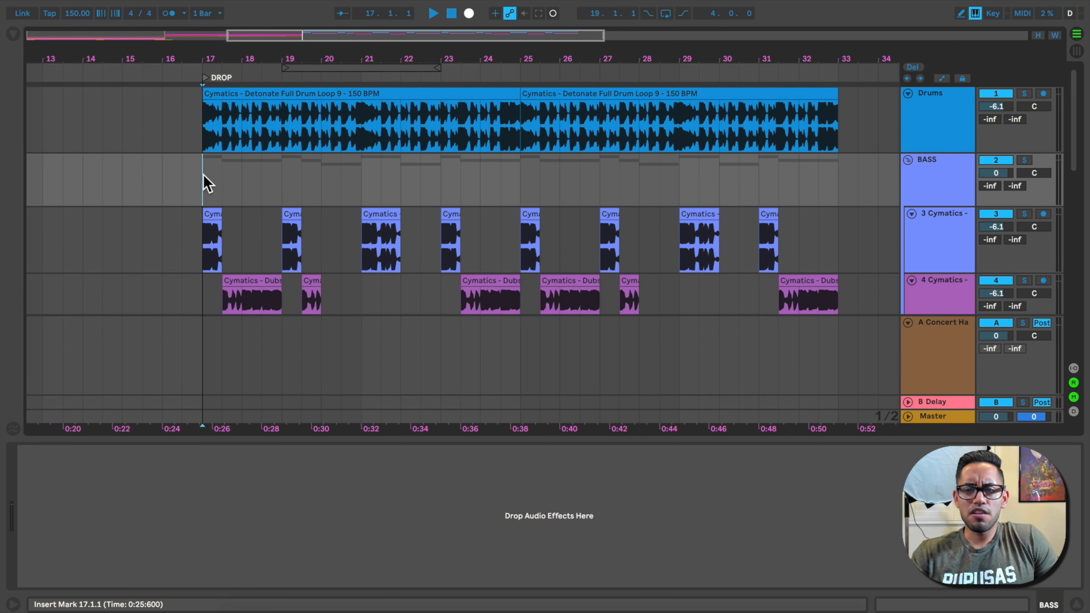
{"action": "left_click_drag", "start_coordinate": [204, 176], "coordinate": [515, 174]}
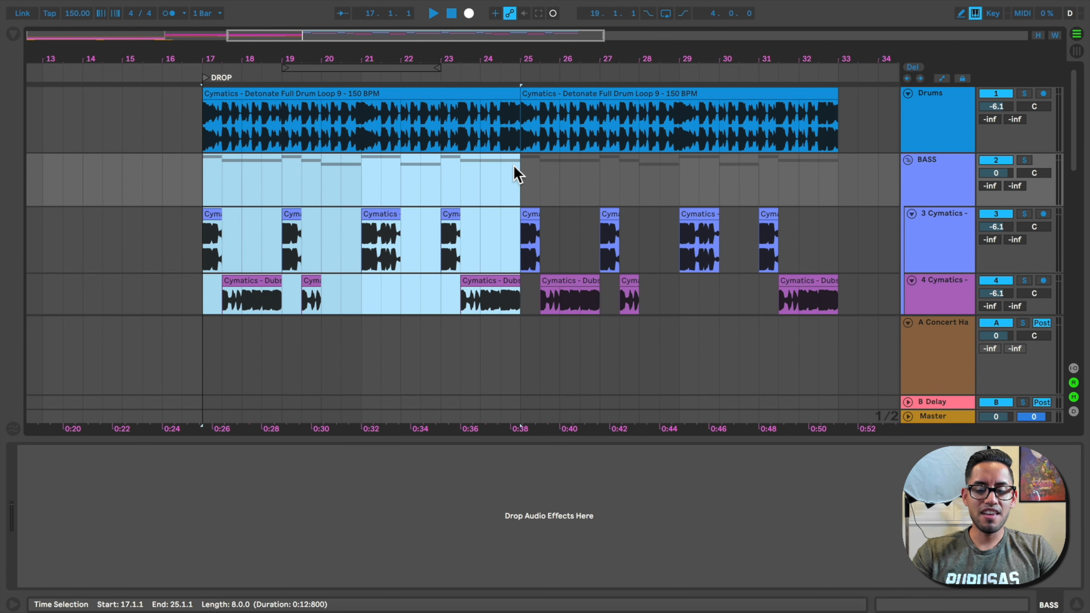
{"action": "key", "text": "super+l"}
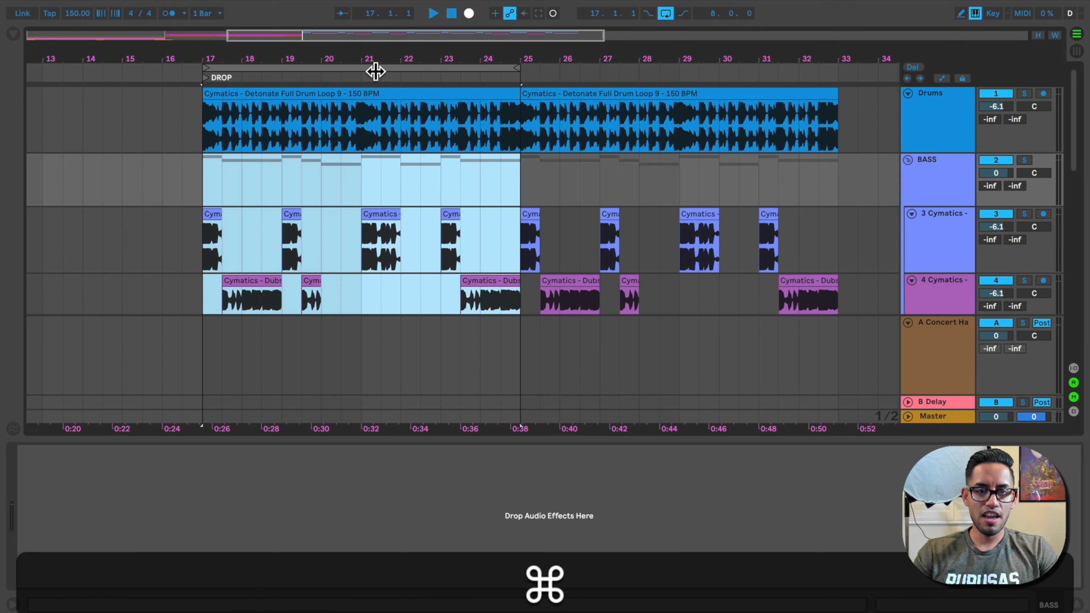
Shorten the loop to one bar from bar 17, play it, and extend the loop back to eight bars
{"action": "left_click_drag", "start_coordinate": [510, 67], "coordinate": [236, 92]}
{"action": "key", "text": "space"}
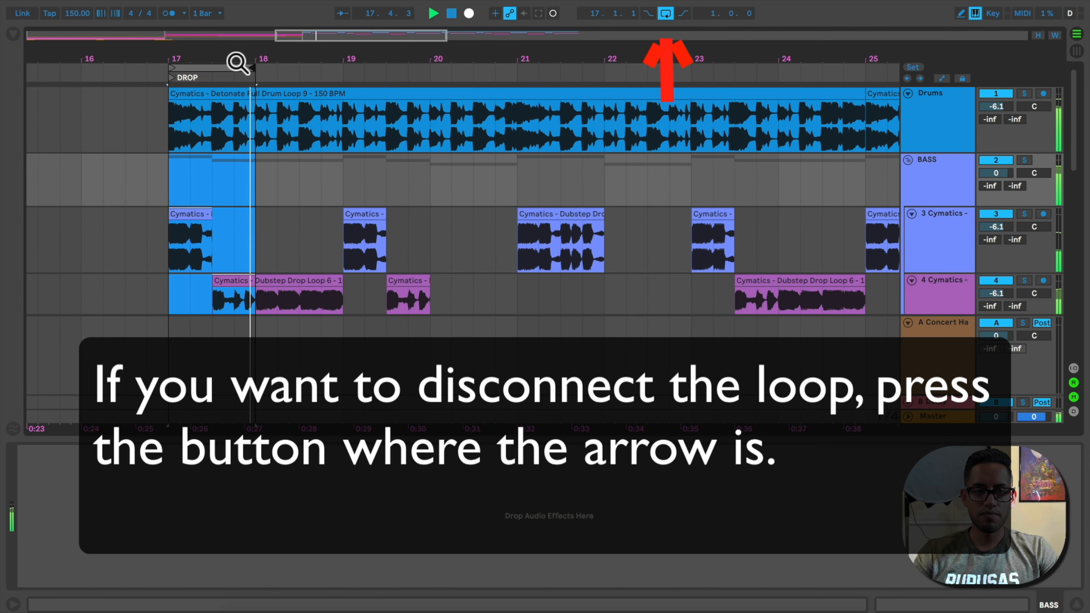
{"action": "left_click_drag", "start_coordinate": [238, 63], "coordinate": [238, 45]}
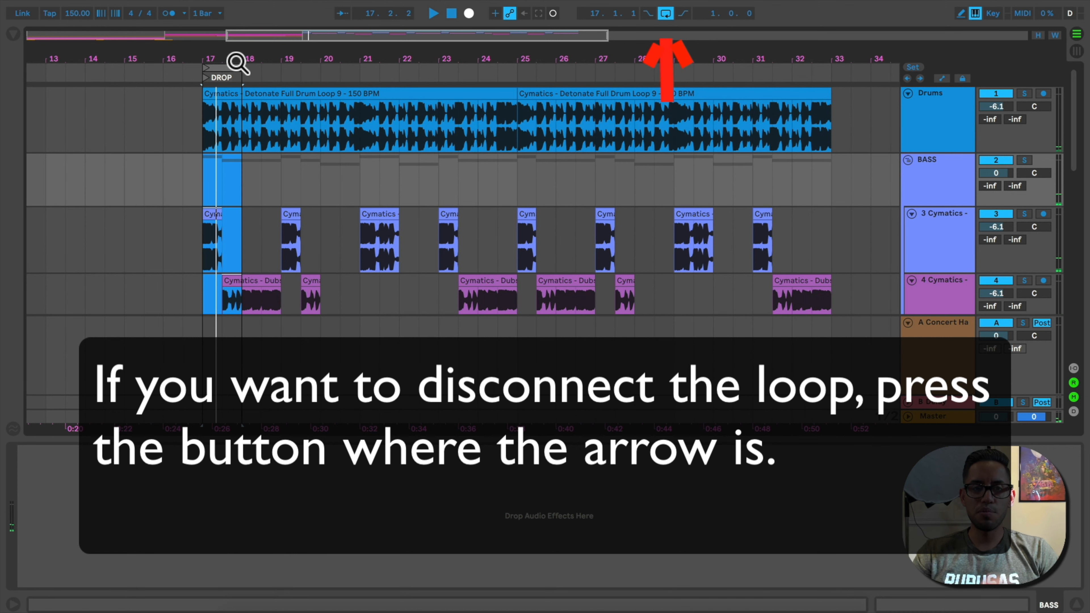
{"action": "left_click_drag", "start_coordinate": [256, 63], "coordinate": [470, 131]}
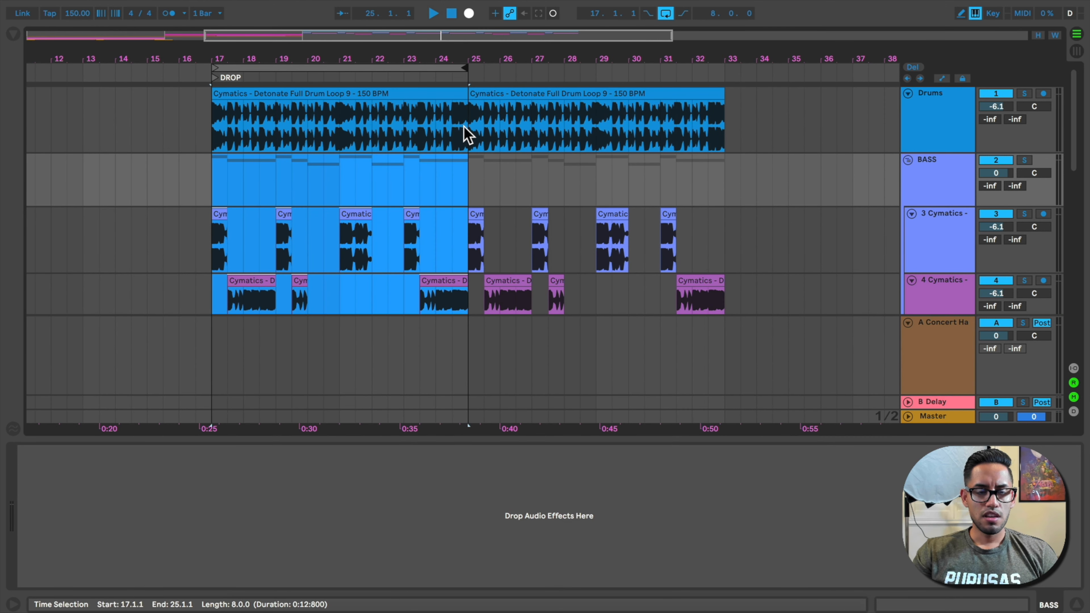
Hide the device view and play the looped drop from bar 17
{"action": "mouse_move", "coordinate": [268, 61]}
{"action": "left_mouse_down"}
{"action": "mouse_move", "coordinate": [268, 75]}
{"action": "mouse_move", "coordinate": [274, 60]}
{"action": "left_mouse_up"}
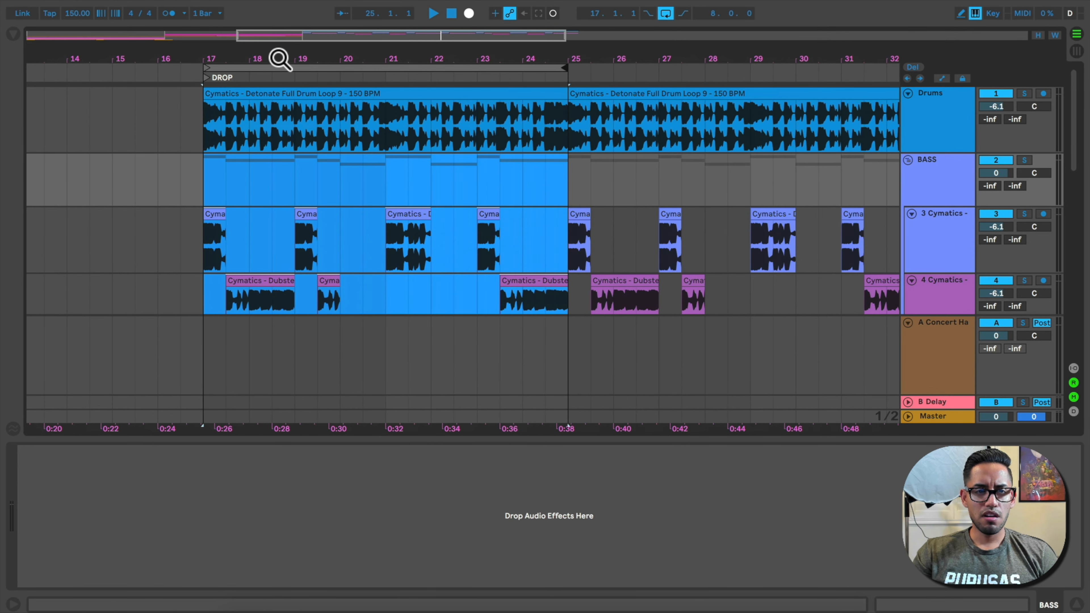
{"action": "left_click", "coordinate": [1076, 605]}
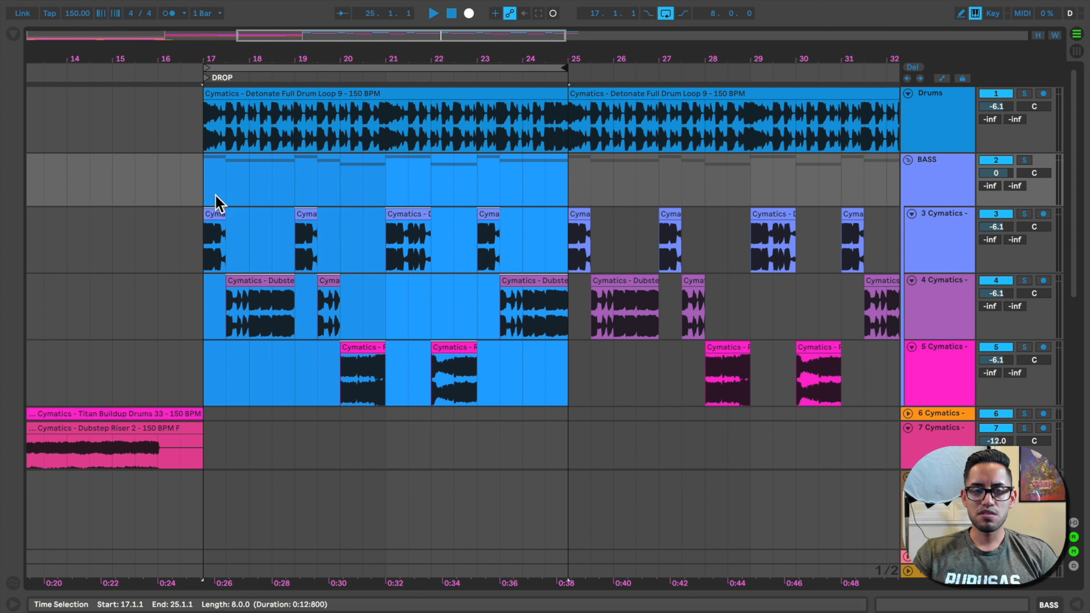
{"action": "key", "text": "space"}
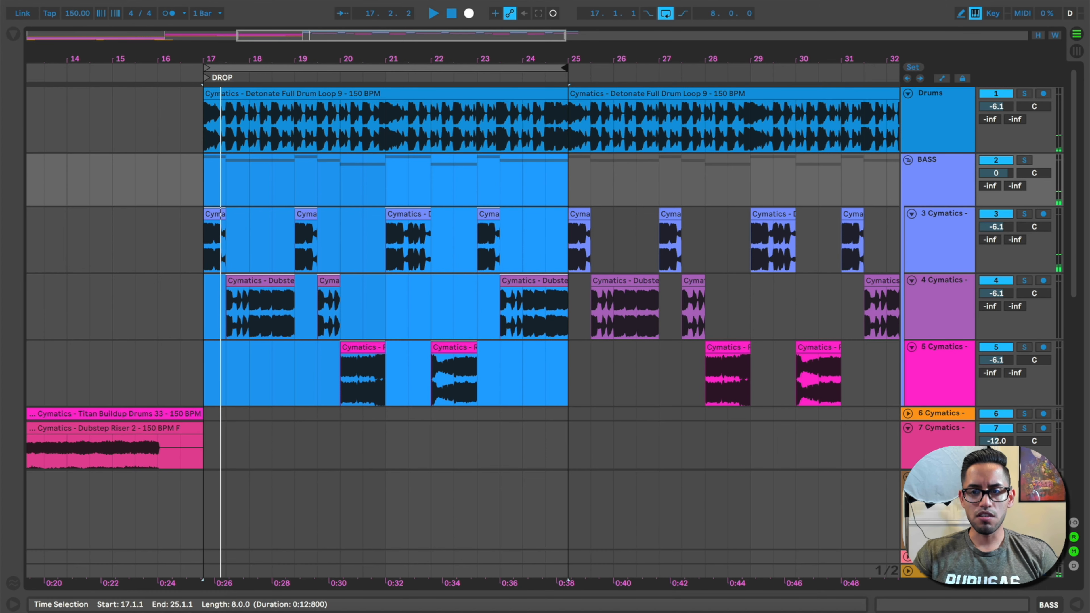
Show the BASS group's device chain, reopen the browser, collapse Core Library, and list the audio effects
{"action": "double_click", "coordinate": [944, 185]}
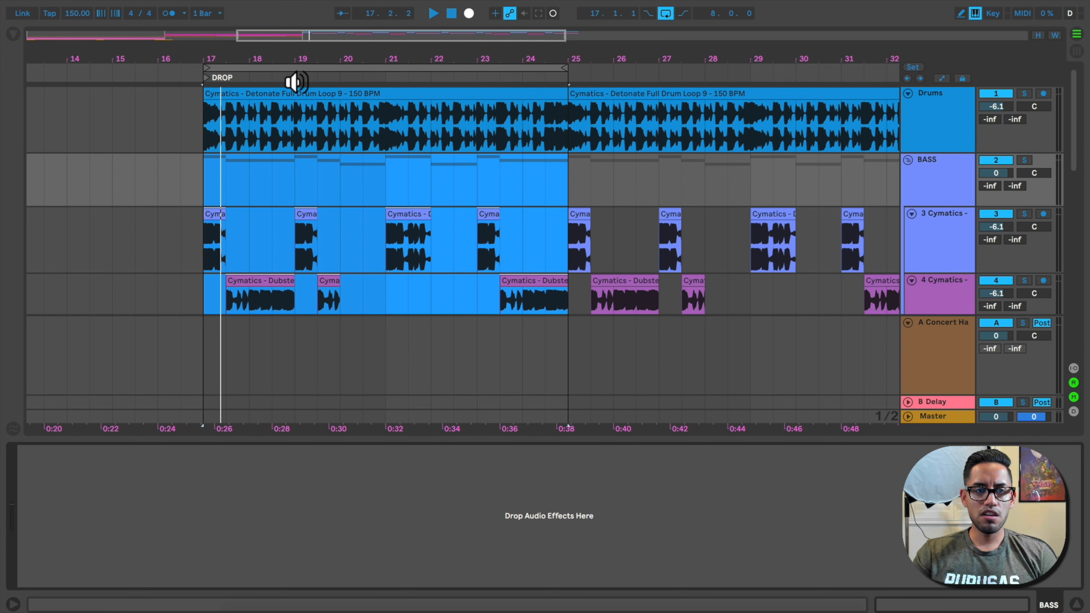
{"action": "left_click", "coordinate": [13, 34]}
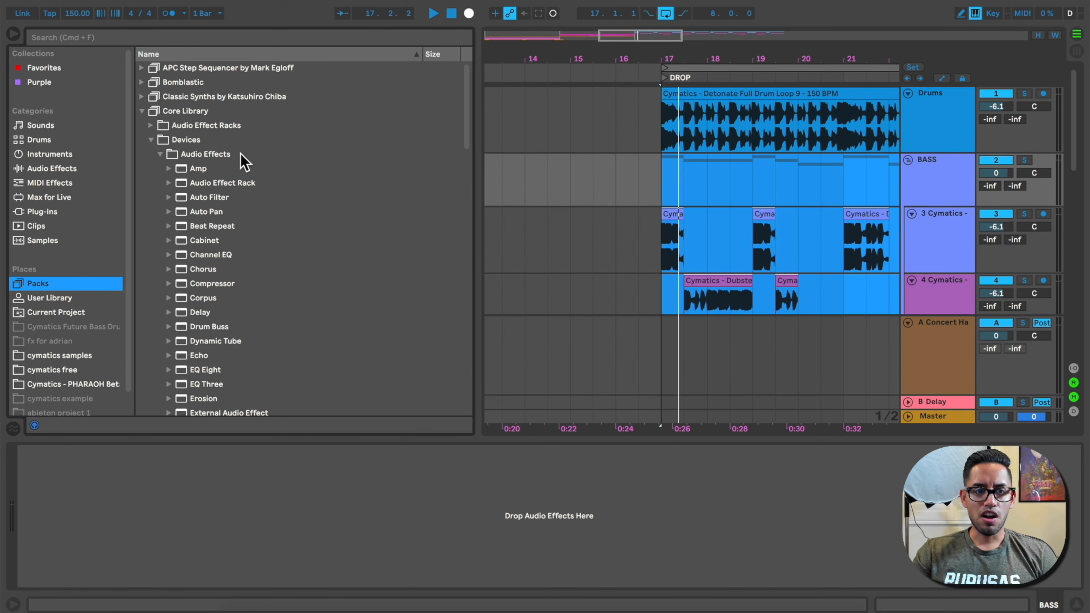
{"action": "scroll", "coordinate": [717, 202], "scroll_direction": "right", "scroll_amount": 5}
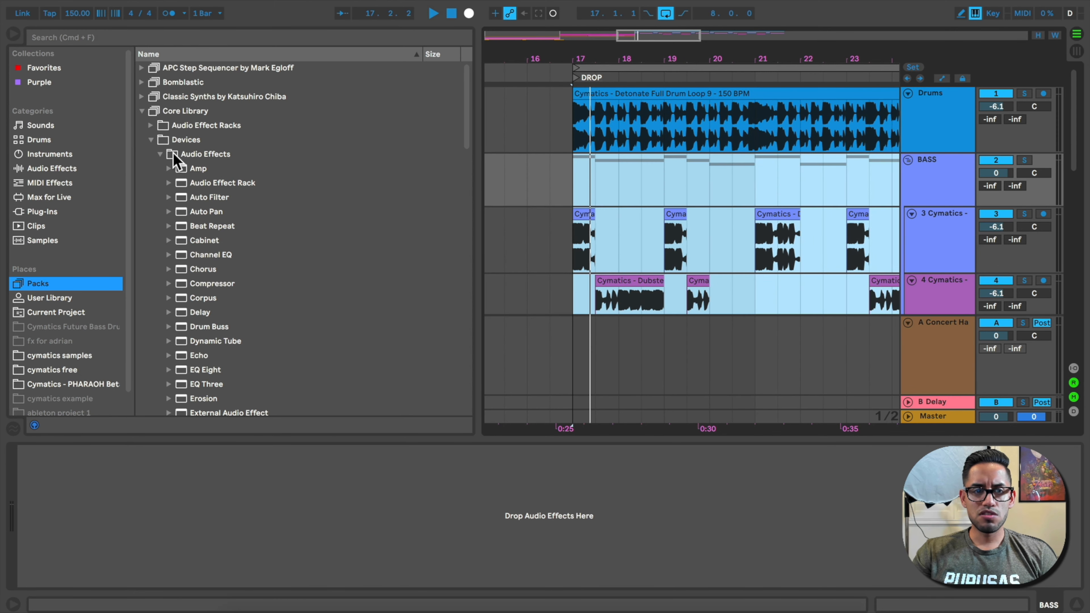
{"action": "left_click", "coordinate": [142, 111]}
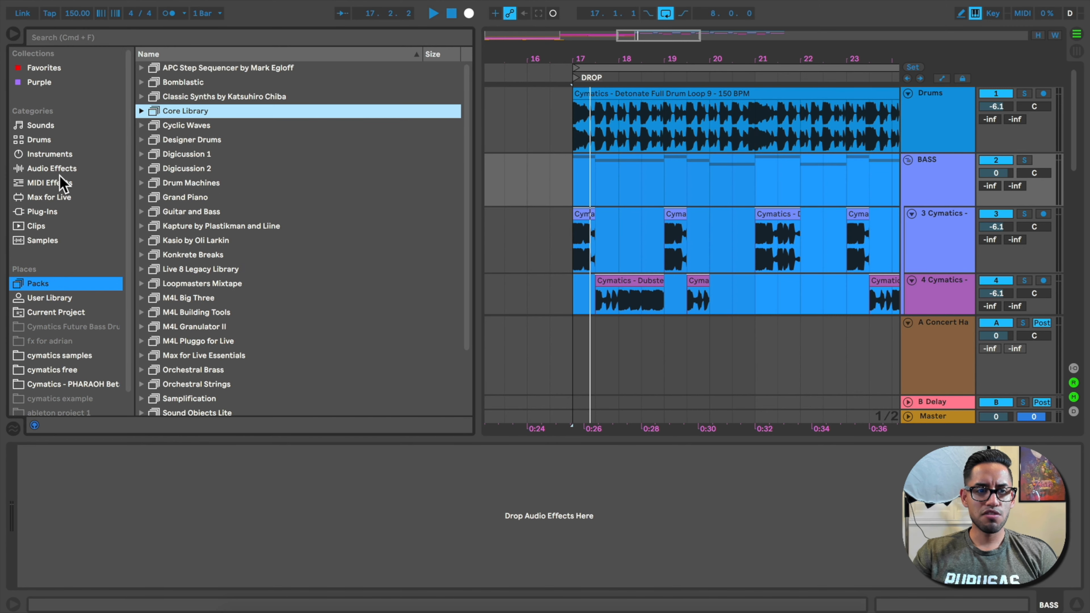
{"action": "left_click", "coordinate": [51, 168]}
Find Saturator among the audio effects and add it to the BASS group's device chain
{"action": "scroll", "coordinate": [203, 168], "scroll_direction": "down", "scroll_amount": 5}
{"action": "scroll", "coordinate": [202, 168], "scroll_direction": "up", "scroll_amount": 5}
{"action": "scroll", "coordinate": [217, 318], "scroll_direction": "down", "scroll_amount": 7}
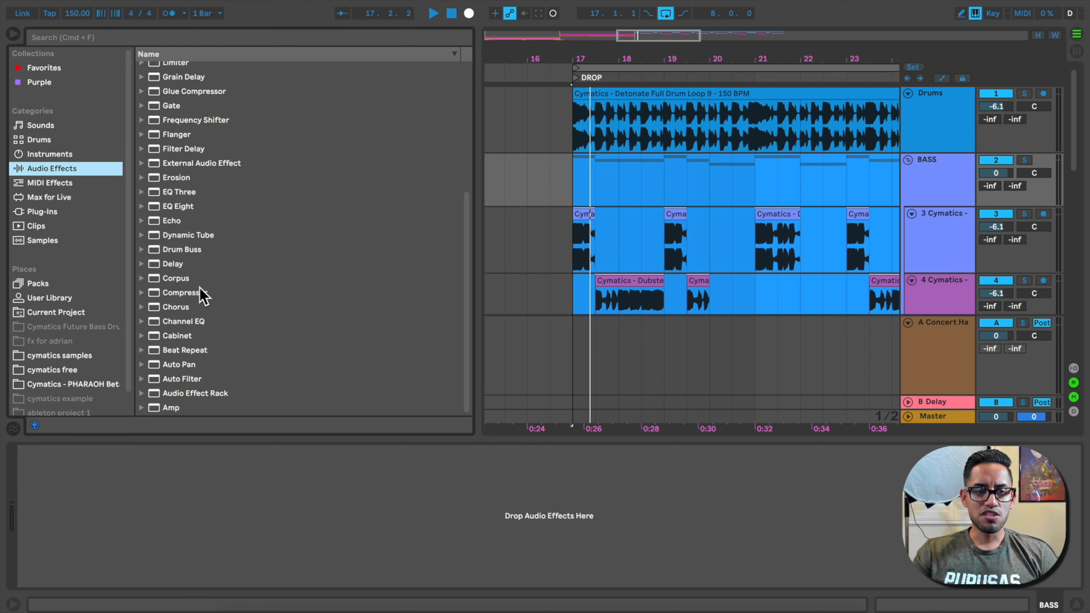
{"action": "scroll", "coordinate": [202, 295], "scroll_direction": "up", "scroll_amount": 5}
{"action": "scroll", "coordinate": [215, 264], "scroll_direction": "down", "scroll_amount": 5}
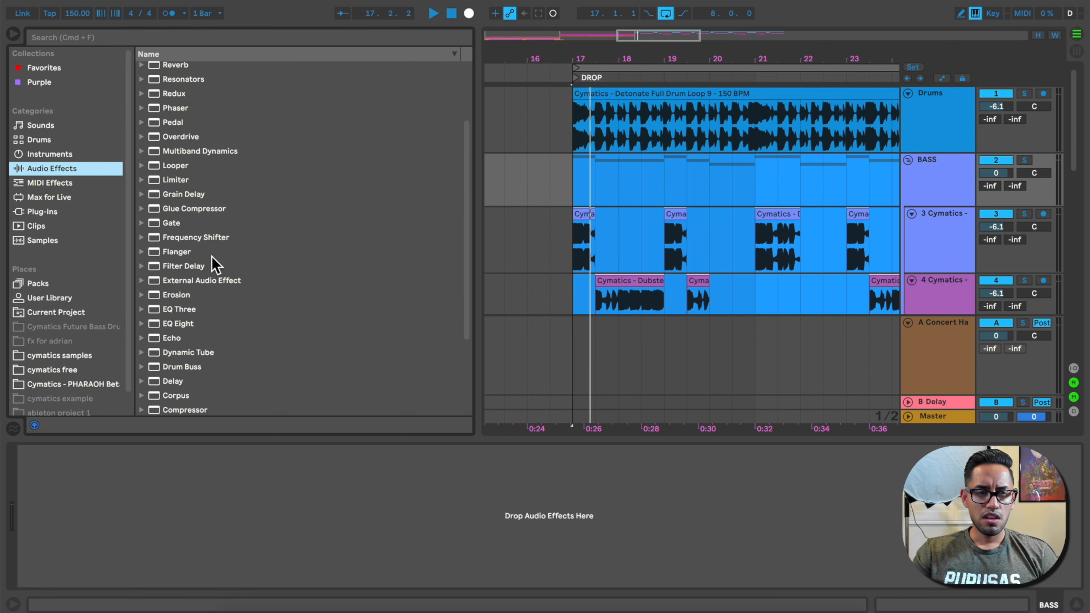
{"action": "scroll", "coordinate": [215, 266], "scroll_direction": "up", "scroll_amount": 5}
{"action": "left_click", "coordinate": [206, 215]}
{"action": "left_click", "coordinate": [193, 145]}
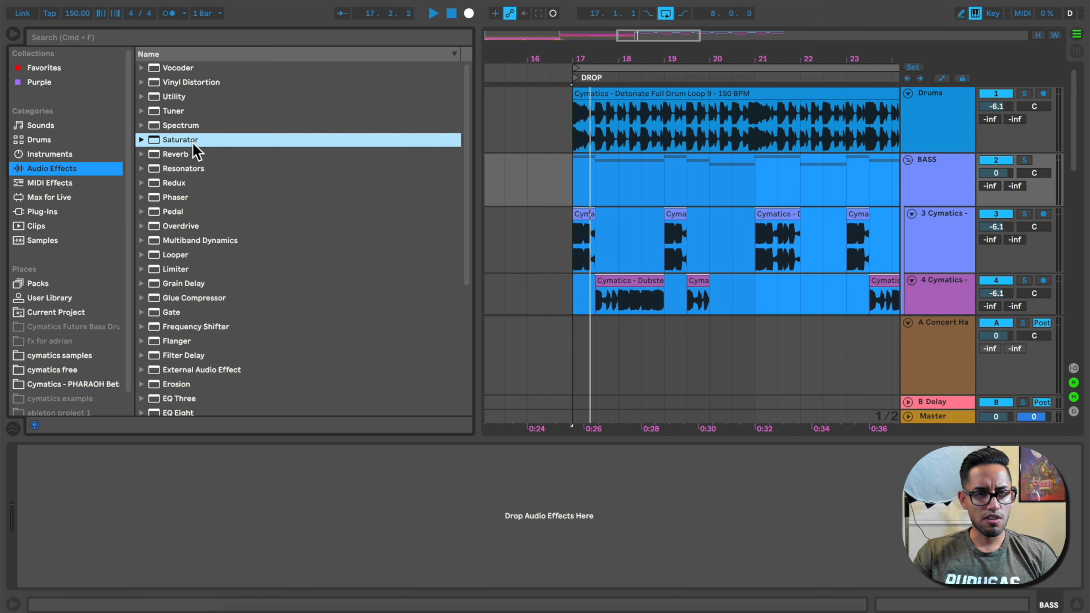
{"action": "left_click_drag", "start_coordinate": [191, 144], "coordinate": [234, 508]}
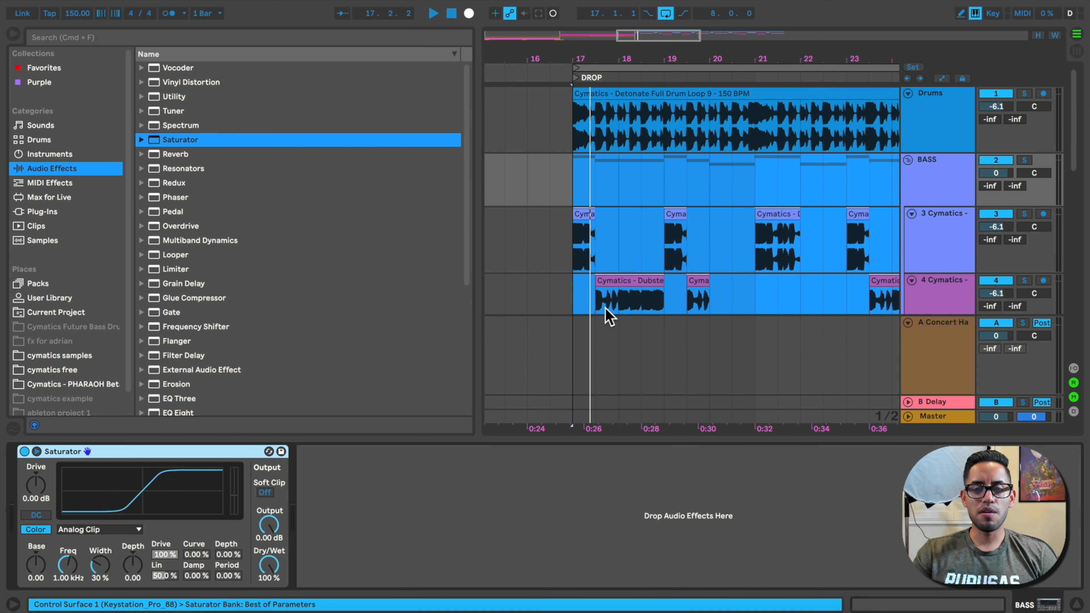
Hide the browser and solo the BASS group
{"action": "scroll", "coordinate": [609, 316], "scroll_direction": "right", "scroll_amount": 3}
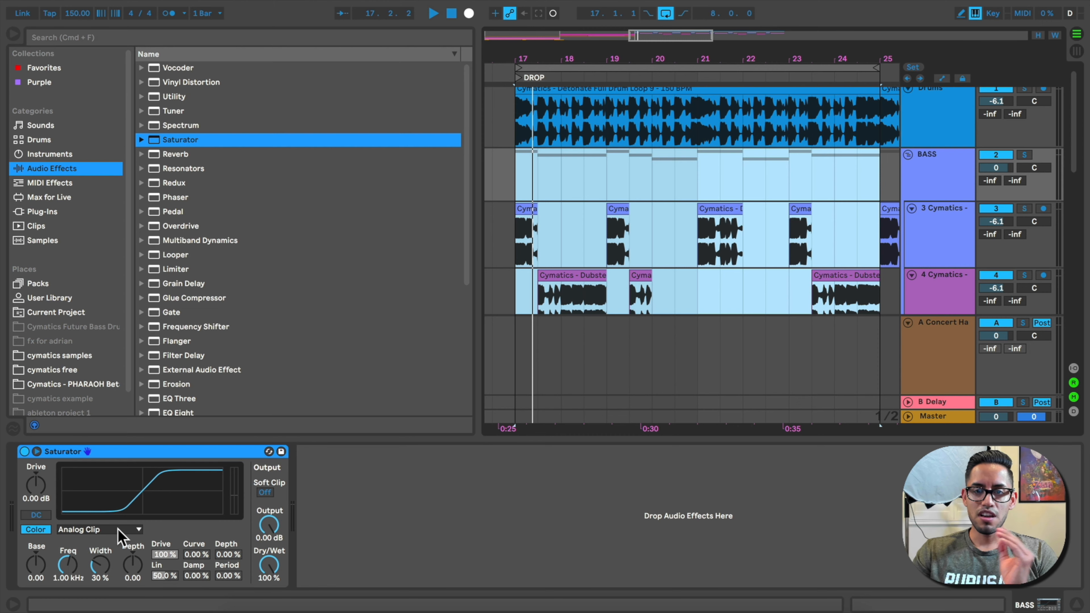
{"action": "left_click", "coordinate": [14, 34]}
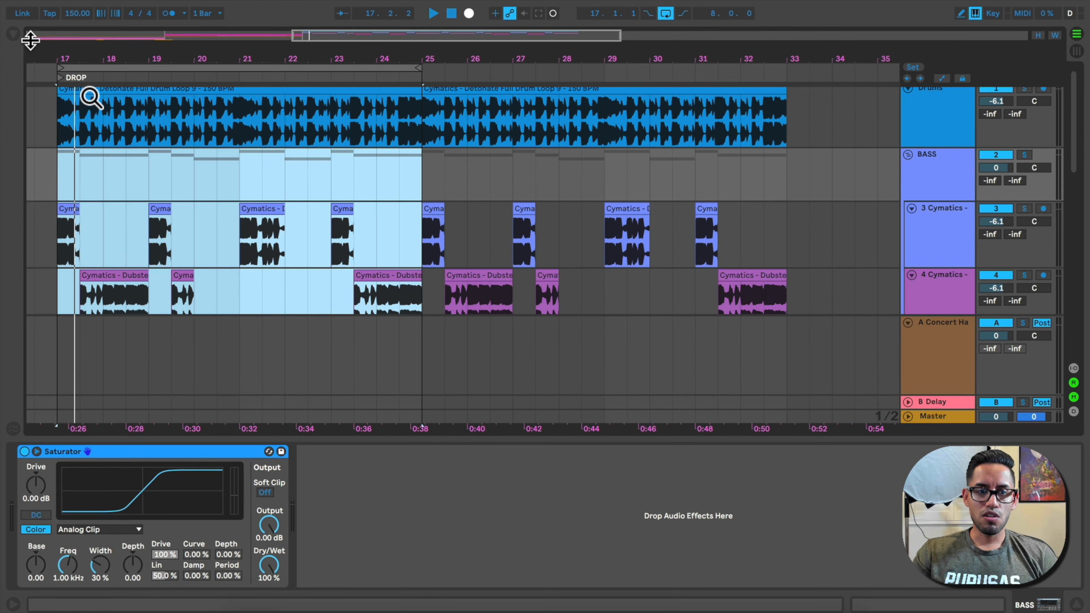
{"action": "scroll", "coordinate": [165, 365], "scroll_direction": "left", "scroll_amount": 3}
{"action": "scroll", "coordinate": [165, 365], "scroll_direction": "down", "scroll_amount": 1}
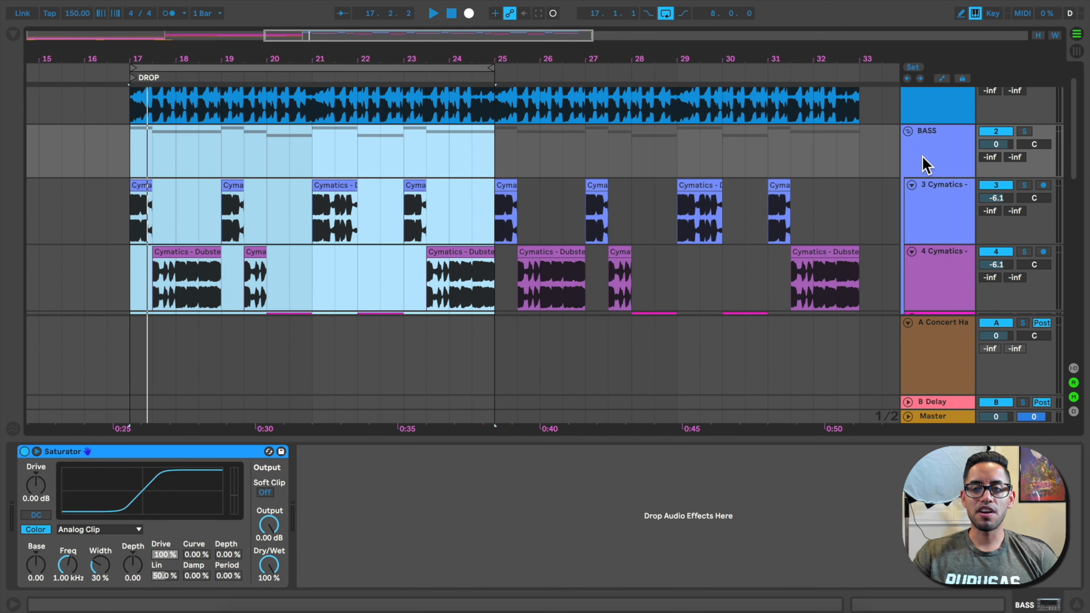
{"action": "left_click", "coordinate": [1024, 131]}
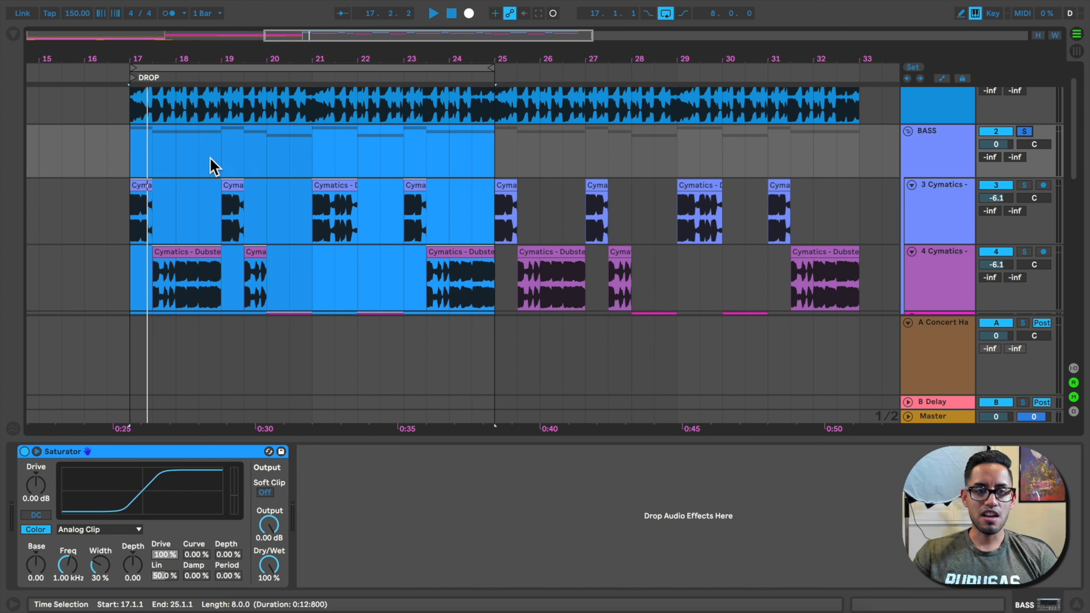
Set the Saturator's drive to 9.71 dB, play the soloed bass, and keep the BASS group's device chain shown
{"action": "left_click", "coordinate": [132, 149]}
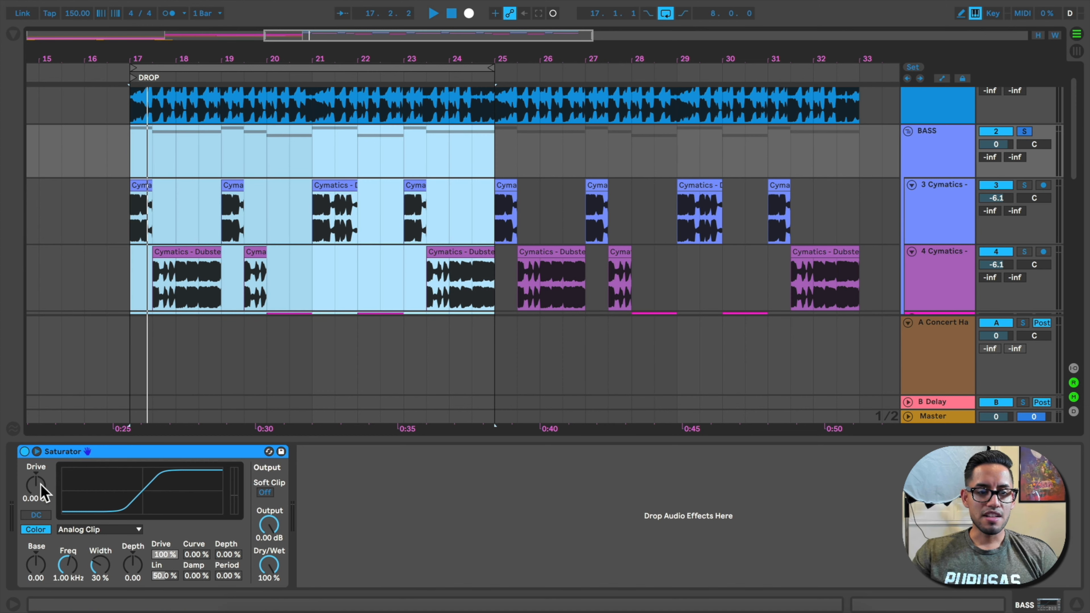
{"action": "left_click_drag", "start_coordinate": [41, 497], "coordinate": [41, 484]}
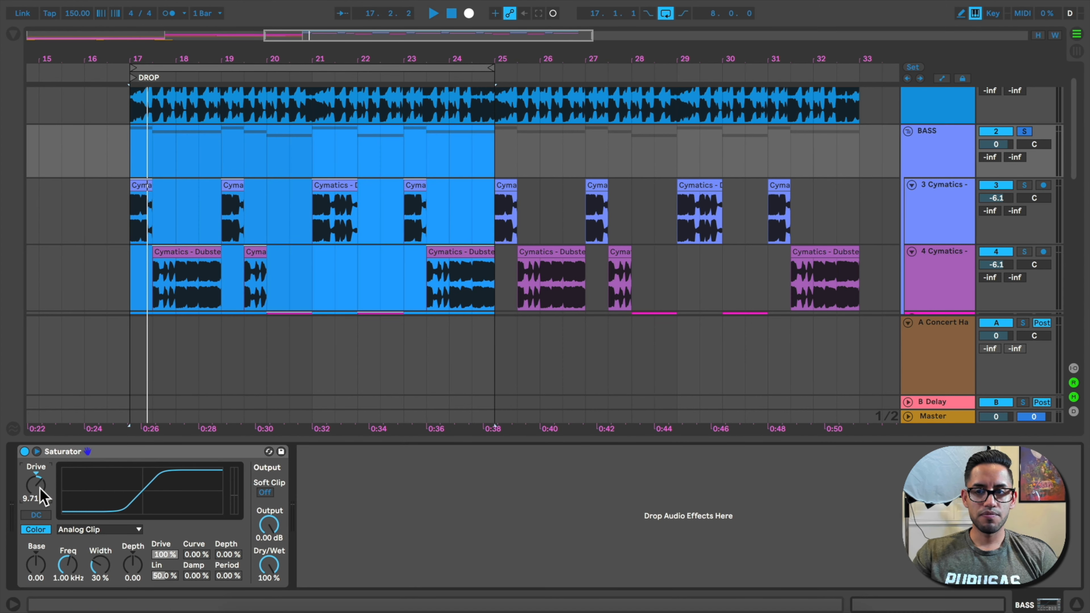
{"action": "left_click", "coordinate": [497, 234]}
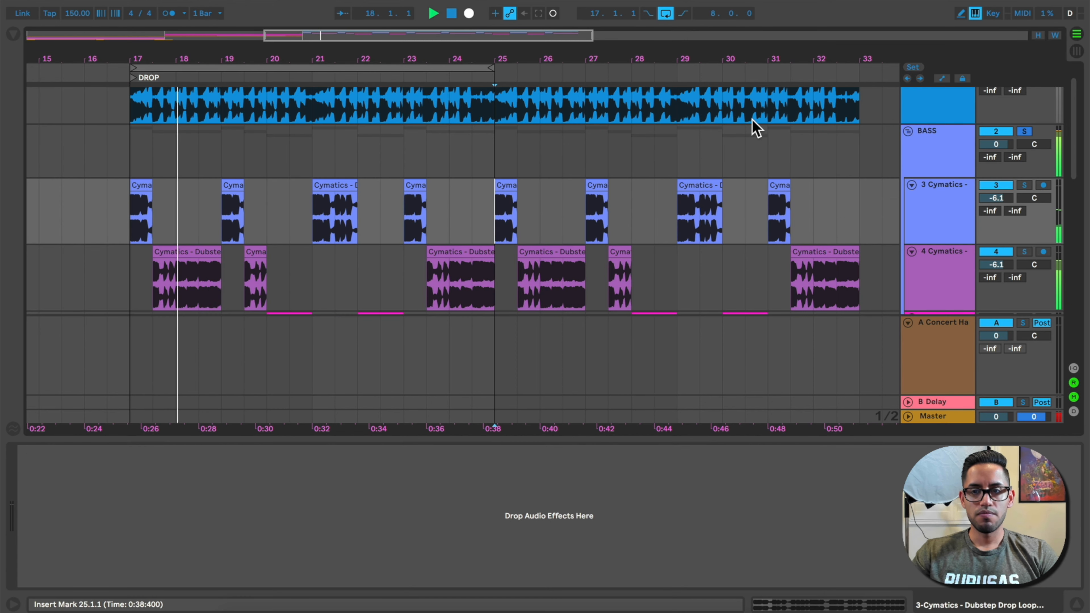
{"action": "left_click", "coordinate": [966, 143]}
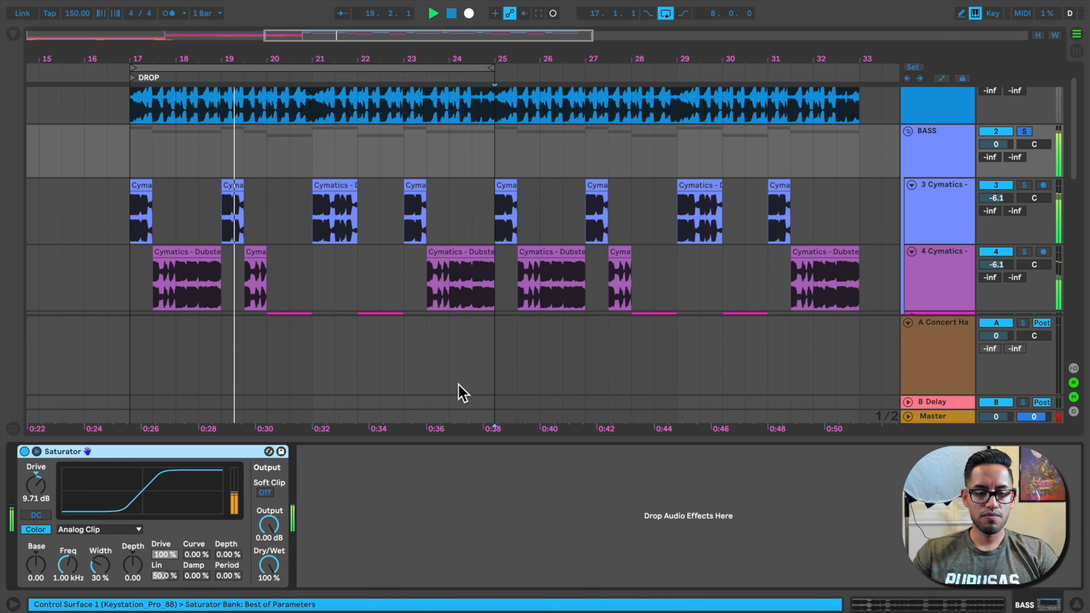
Set the Saturator's output to -7.71 dB while listening to the soloed bass
{"action": "key", "text": "space"}
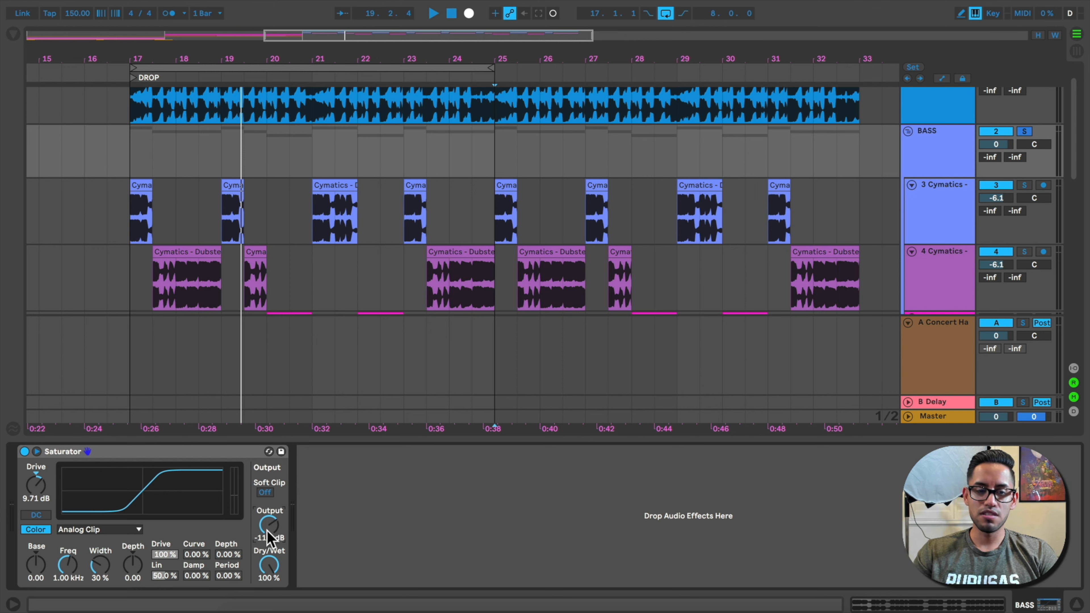
{"action": "key", "text": "space"}
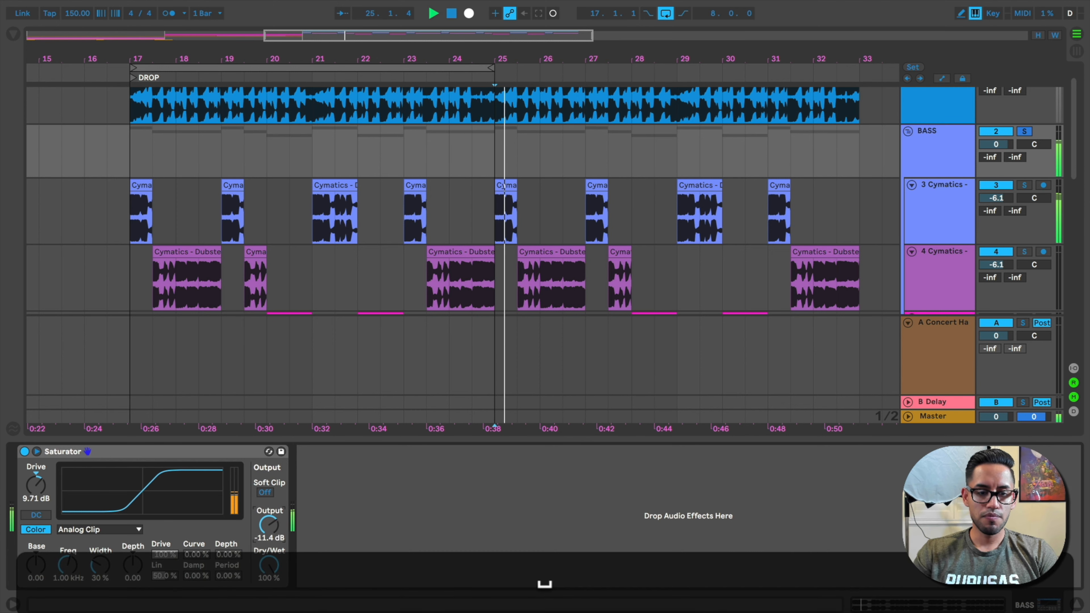
{"action": "left_click_drag", "start_coordinate": [267, 531], "coordinate": [267, 518]}
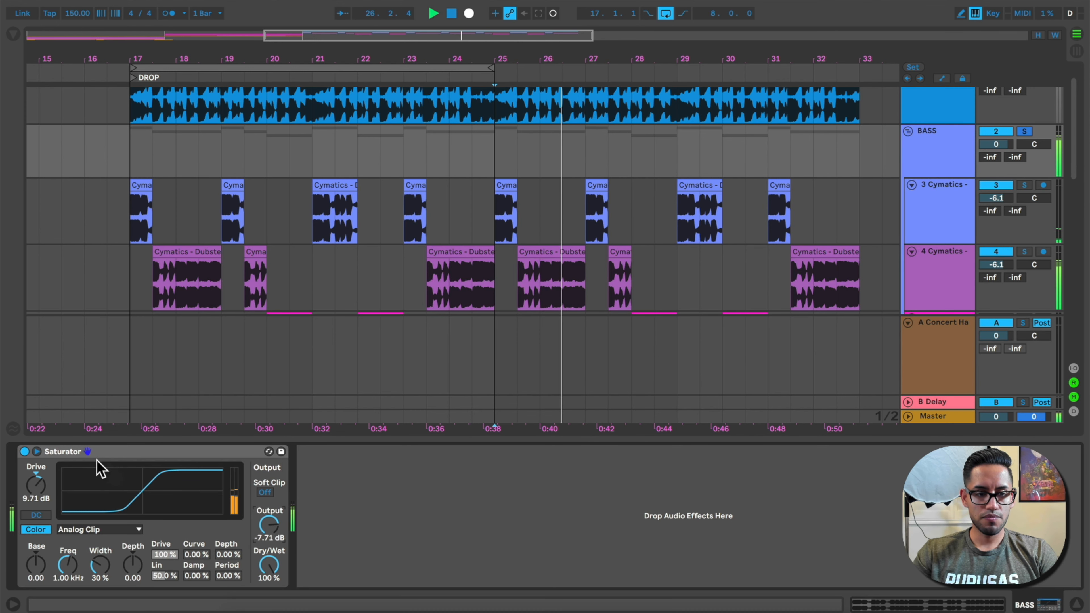
Bypass the Saturator and play the bass from bar 17 to compare the unprocessed sound
{"action": "left_click", "coordinate": [24, 452]}
{"action": "left_click", "coordinate": [138, 167]}
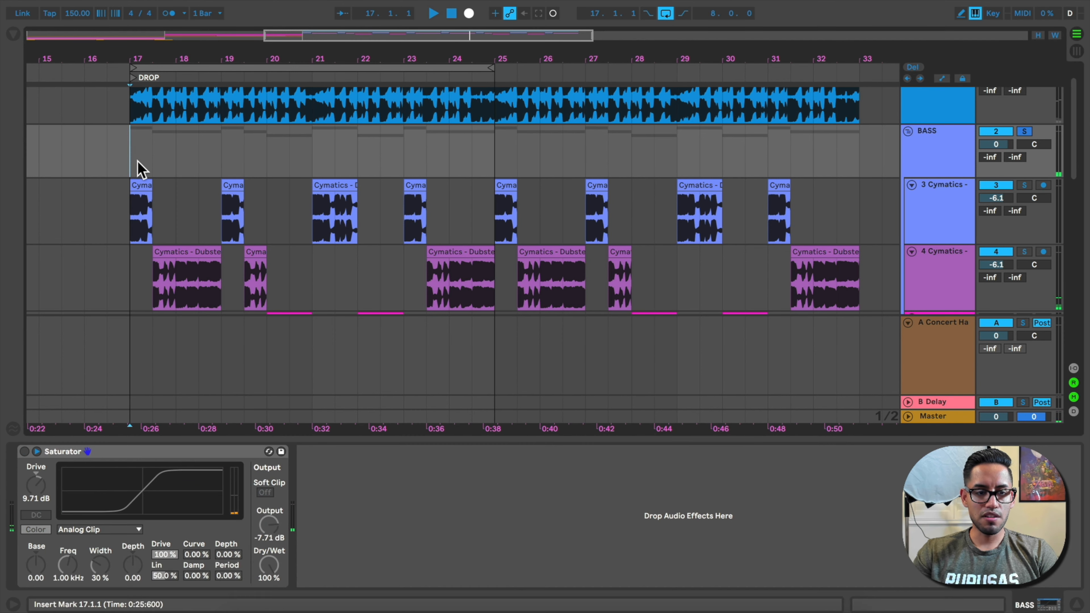
{"action": "key", "text": "space"}
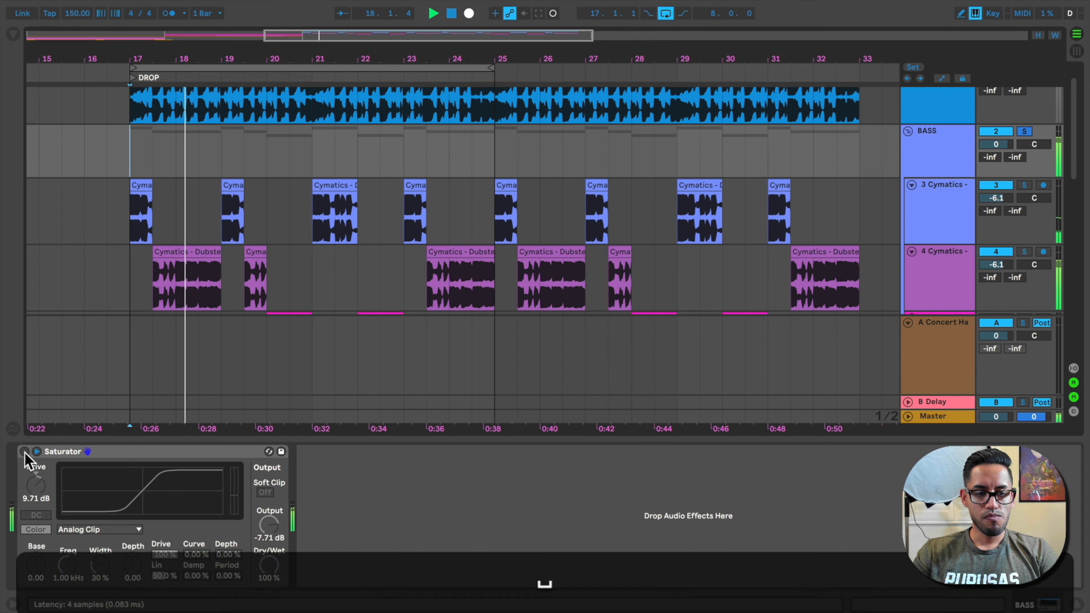
Re-enable the Saturator and set its drive to 12.6 dB and output to -12.0 dB while listening to the bass
{"action": "left_click", "coordinate": [24, 452]}
{"action": "key", "text": "space"}
{"action": "mouse_move", "coordinate": [36, 485]}
{"action": "left_mouse_down"}
{"action": "mouse_move", "coordinate": [35, 457]}
{"action": "mouse_move", "coordinate": [35, 478]}
{"action": "left_mouse_up"}
{"action": "key", "text": "space"}
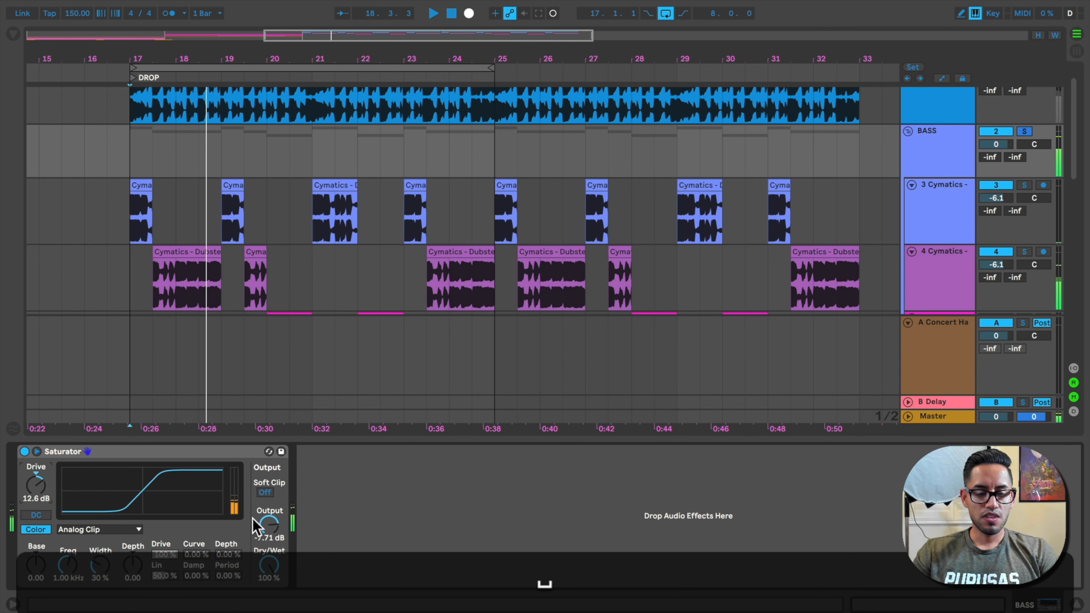
{"action": "left_click_drag", "start_coordinate": [267, 526], "coordinate": [266, 543]}
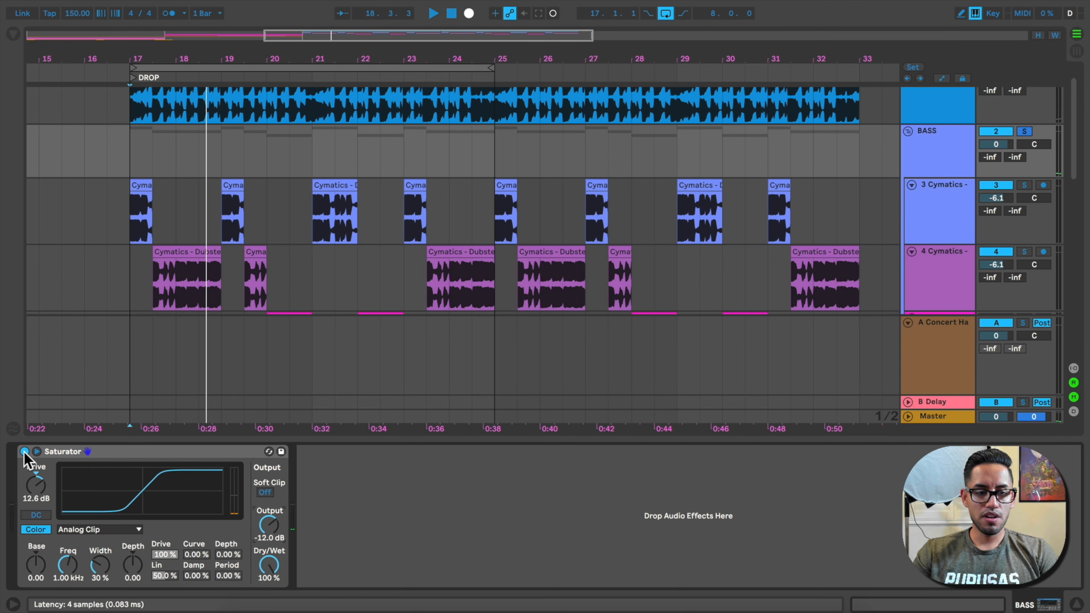
Play the soloed bass from bar 17 and switch the Saturator off and on to compare the processed and unprocessed sound
{"action": "key", "text": "space"}
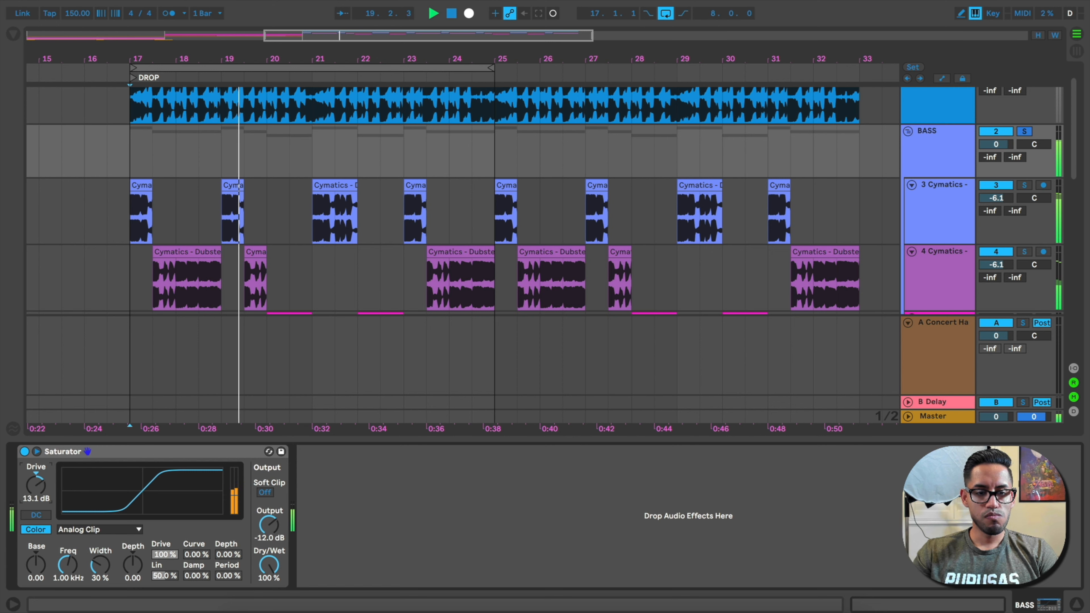
{"action": "key", "text": "space"}
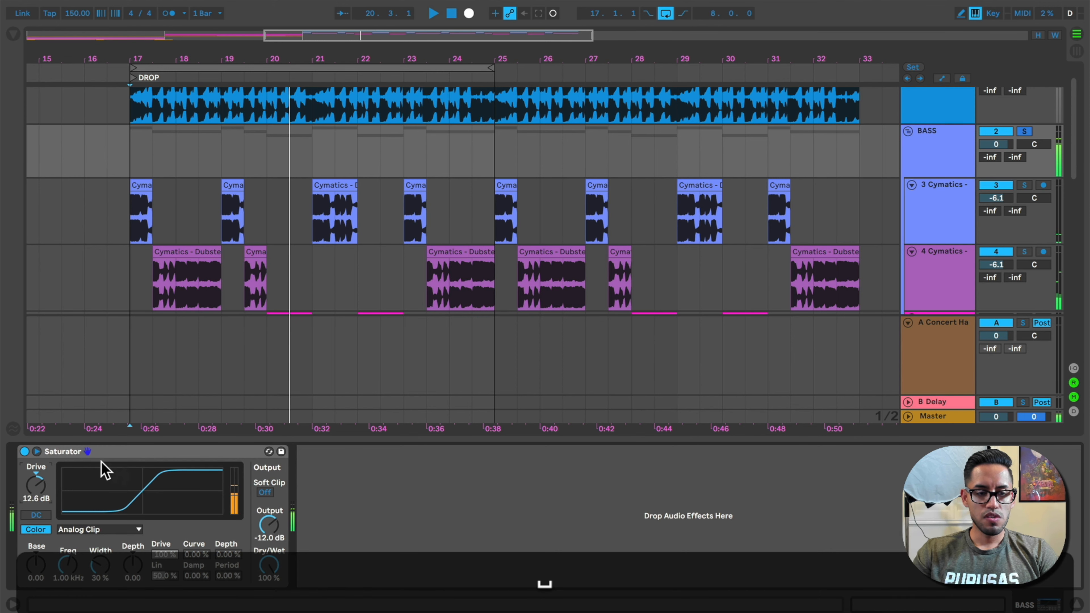
{"action": "left_click", "coordinate": [24, 451]}
{"action": "key", "text": "space"}
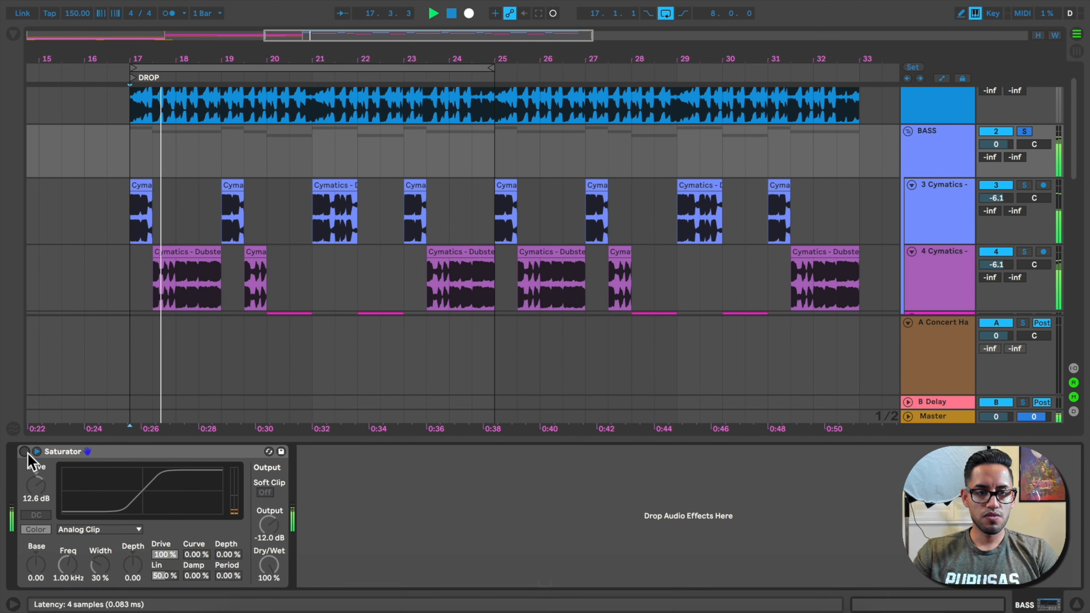
{"action": "left_click", "coordinate": [25, 451]}
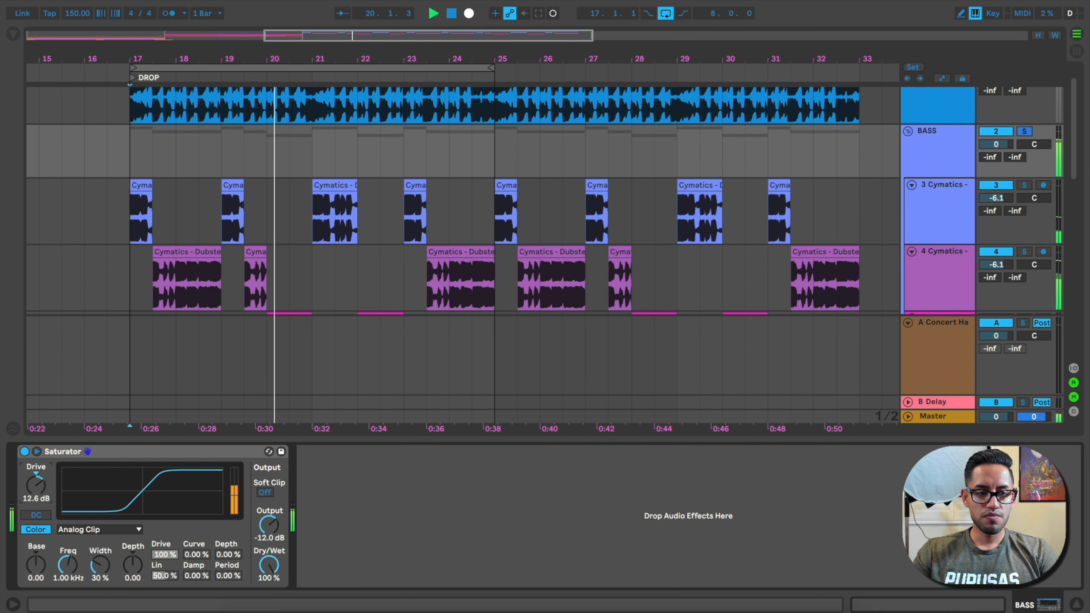
Add an EQ Eight after the Saturator on the BASS group and hide the browser
{"action": "left_click", "coordinate": [13, 34]}
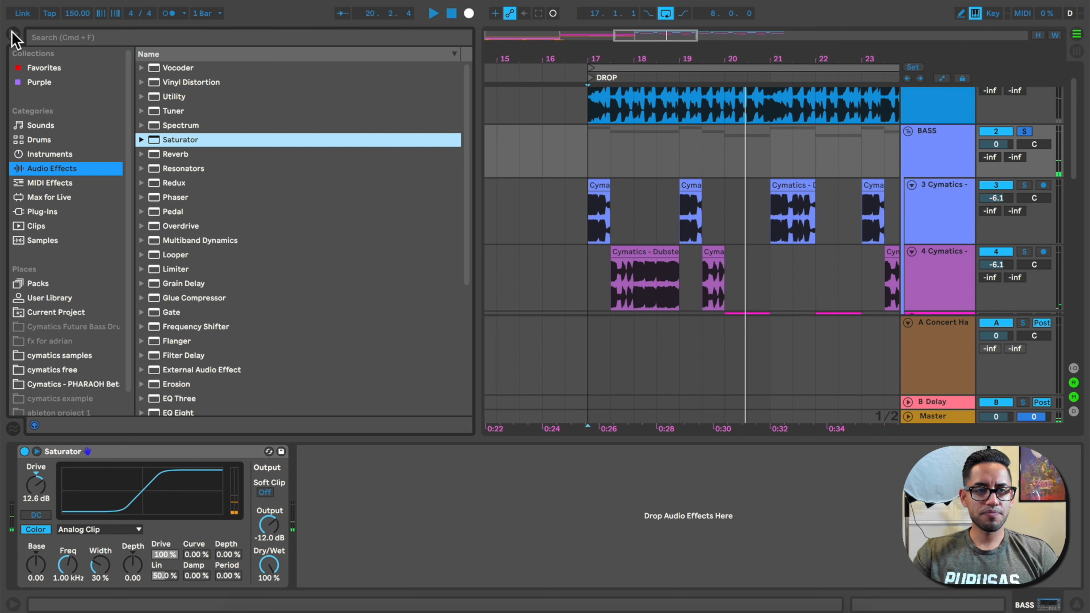
{"action": "scroll", "coordinate": [201, 176], "scroll_direction": "down", "scroll_amount": 5}
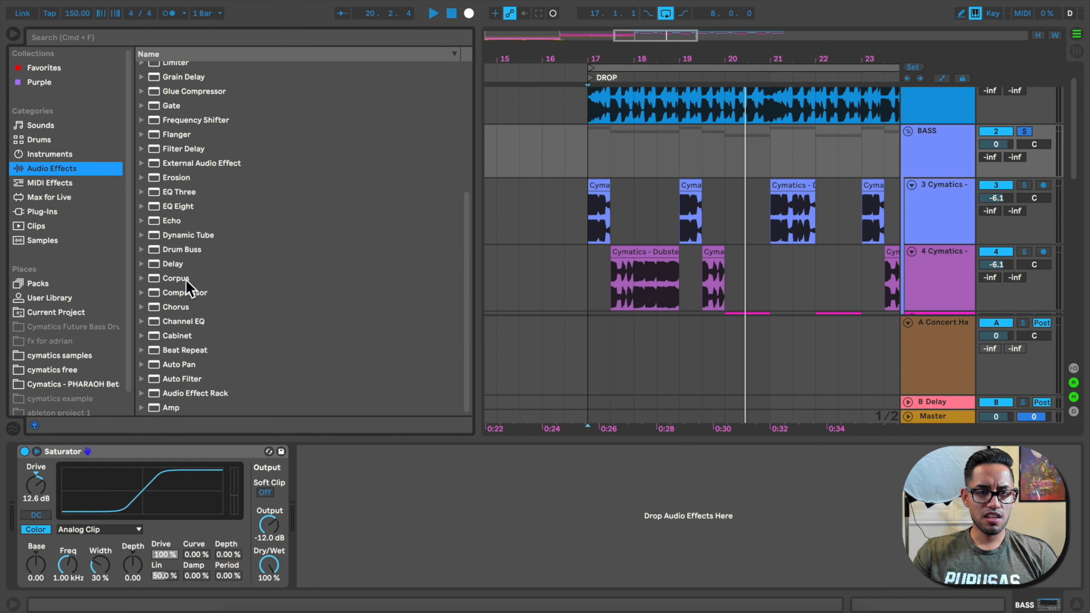
{"action": "double_click", "coordinate": [180, 208]}
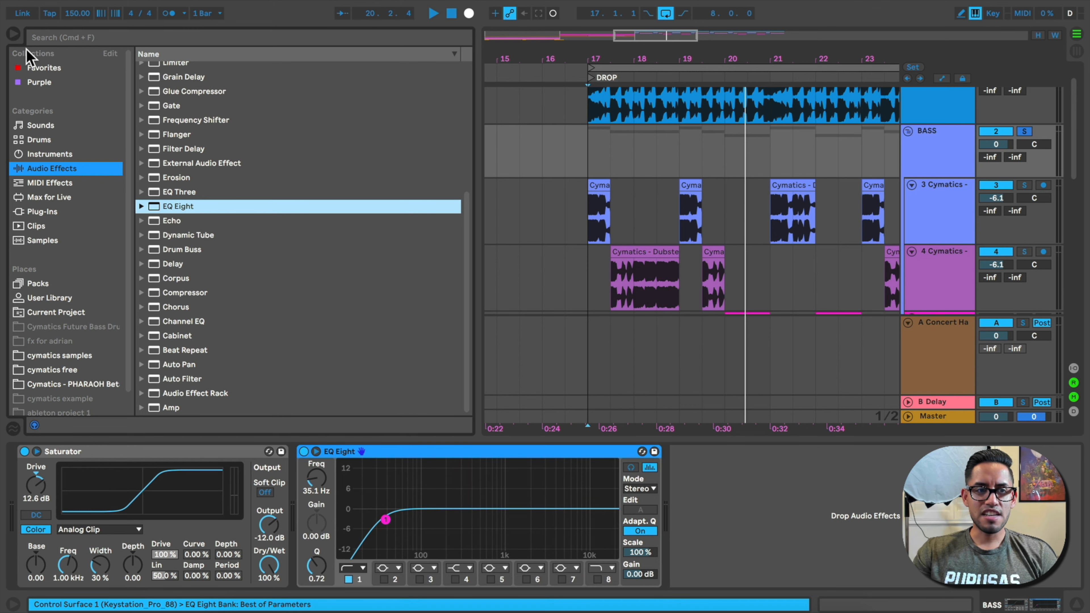
{"action": "left_click", "coordinate": [13, 34]}
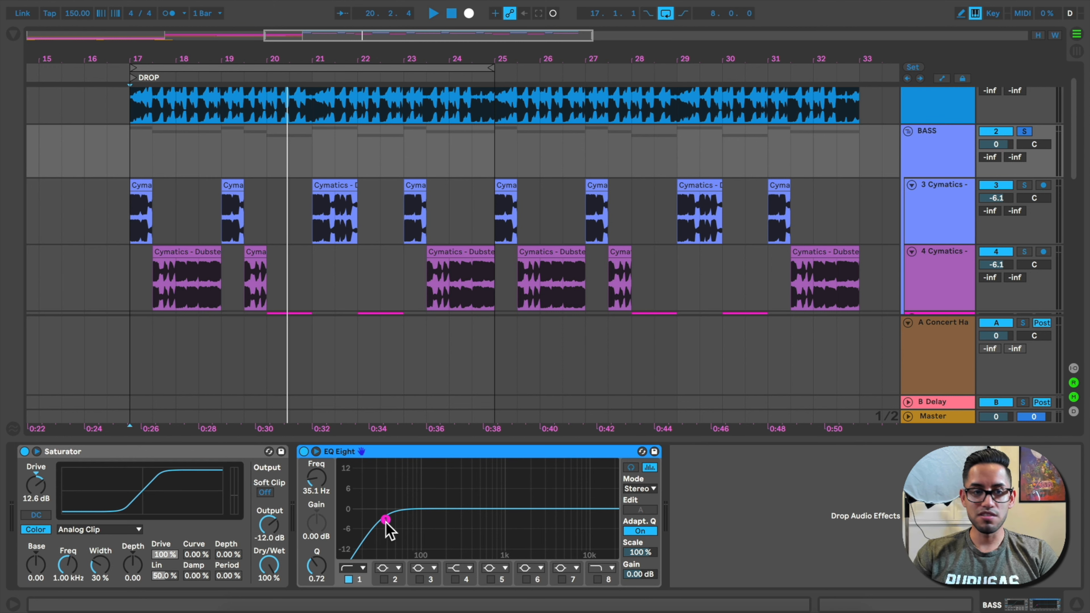
Raise EQ Eight's band 1 low cut to just below 100 Hz while playing the bass from bar 17
{"action": "left_click", "coordinate": [139, 171]}
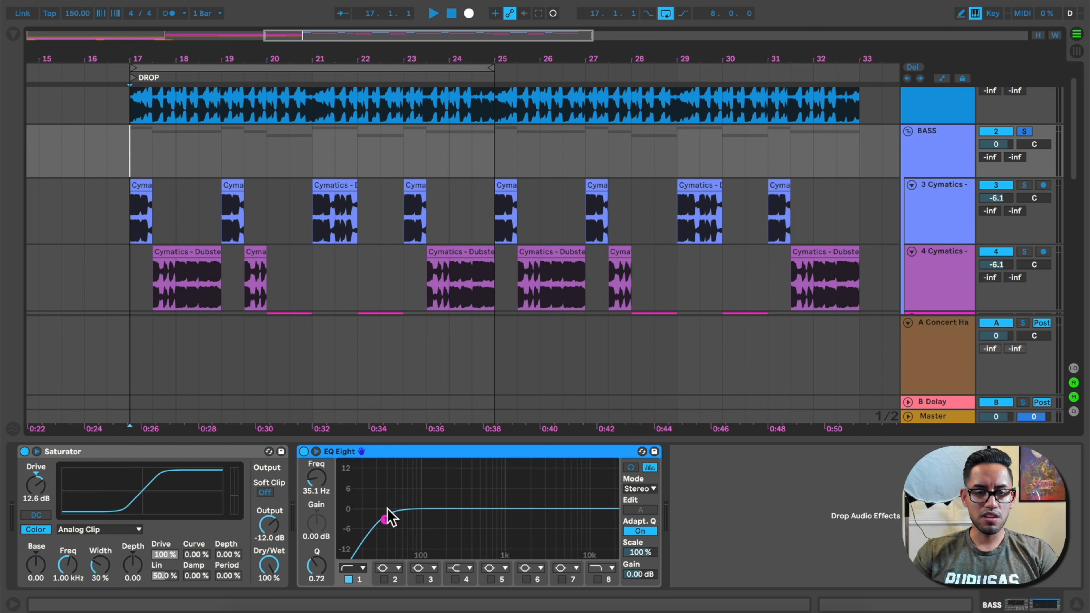
{"action": "key", "text": "space"}
{"action": "left_click_drag", "start_coordinate": [386, 520], "coordinate": [418, 523]}
{"action": "key", "text": "space"}
Enable EQ Eight's band 6 and shape a wide dip of -2.14 dB at 3.59 kHz with a Q of 0.56
{"action": "left_click", "coordinate": [525, 579]}
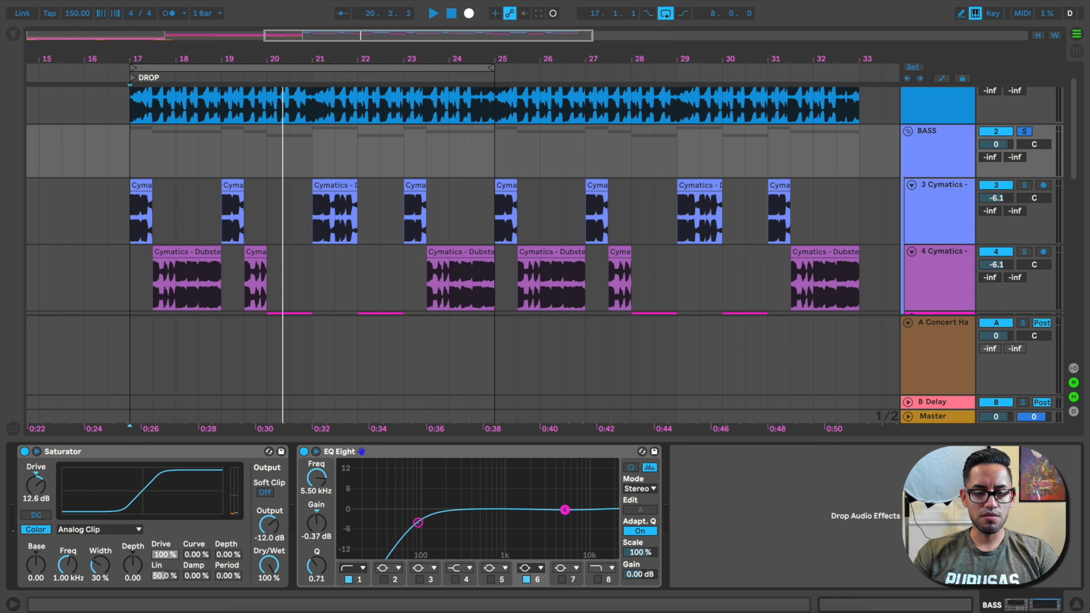
{"action": "key", "text": "space"}
{"action": "mouse_move", "coordinate": [567, 510]}
{"action": "left_mouse_down"}
{"action": "mouse_move", "coordinate": [583, 463]}
{"action": "mouse_move", "coordinate": [550, 464]}
{"action": "mouse_move", "coordinate": [550, 513]}
{"action": "left_mouse_up"}
{"action": "key", "text": "space"}
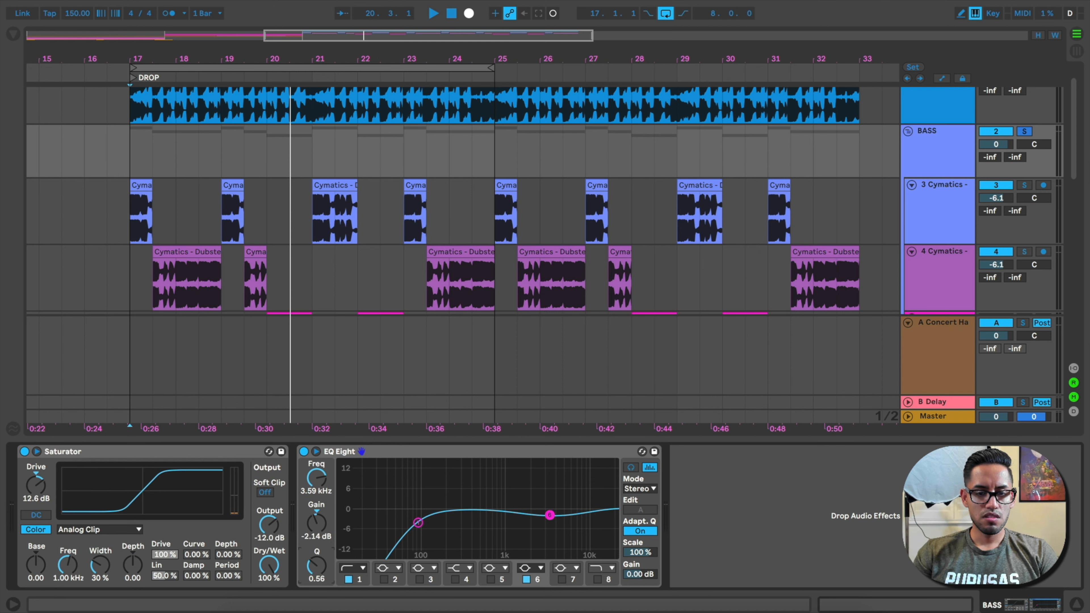
Ease the band 6 dip close to 0 dB near 5 kHz and enable band 8 as a high cut at 19.0 kHz
{"action": "key", "text": "space"}
{"action": "mouse_move", "coordinate": [550, 515]}
{"action": "left_mouse_down"}
{"action": "mouse_move", "coordinate": [555, 499]}
{"action": "mouse_move", "coordinate": [563, 510]}
{"action": "left_mouse_up"}
{"action": "left_click", "coordinate": [597, 579]}
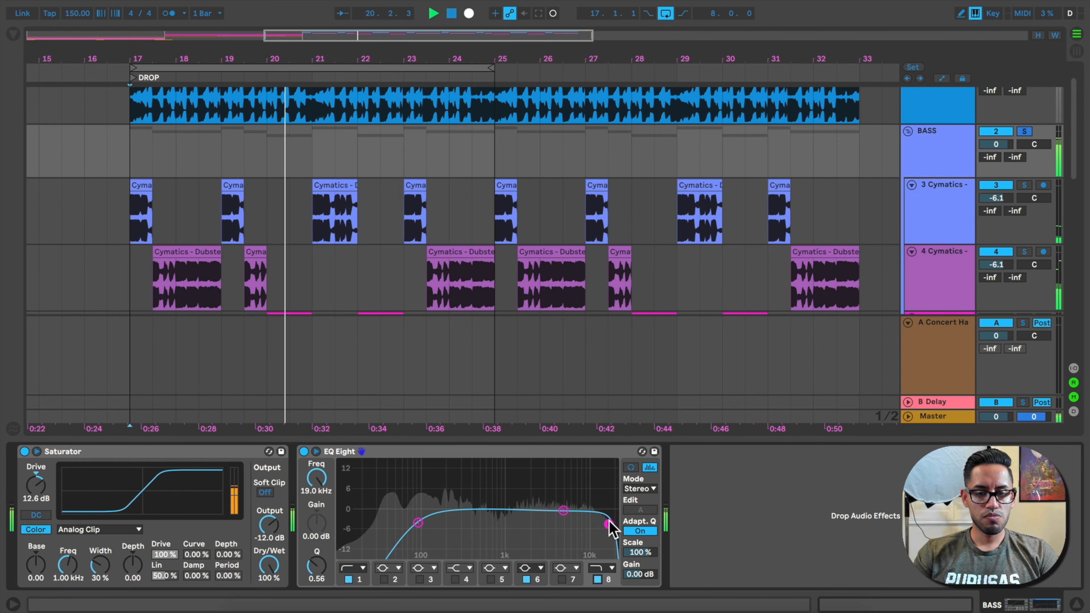
{"action": "key", "text": "space"}
Add a Glue Compressor after the EQ Eight on the BASS group and hide the browser
{"action": "left_click", "coordinate": [13, 34]}
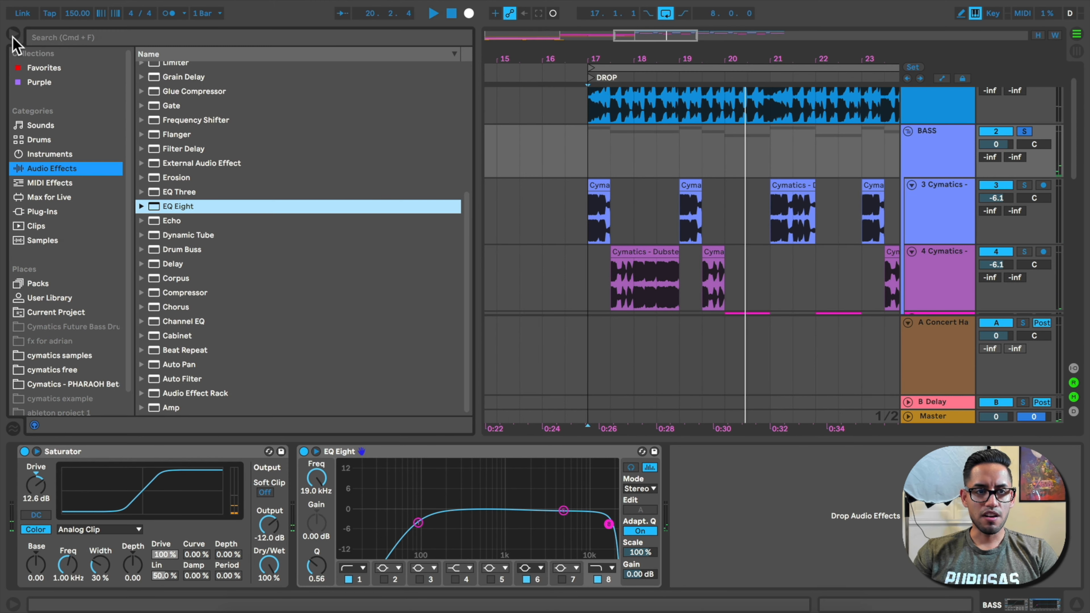
{"action": "left_click", "coordinate": [74, 35]}
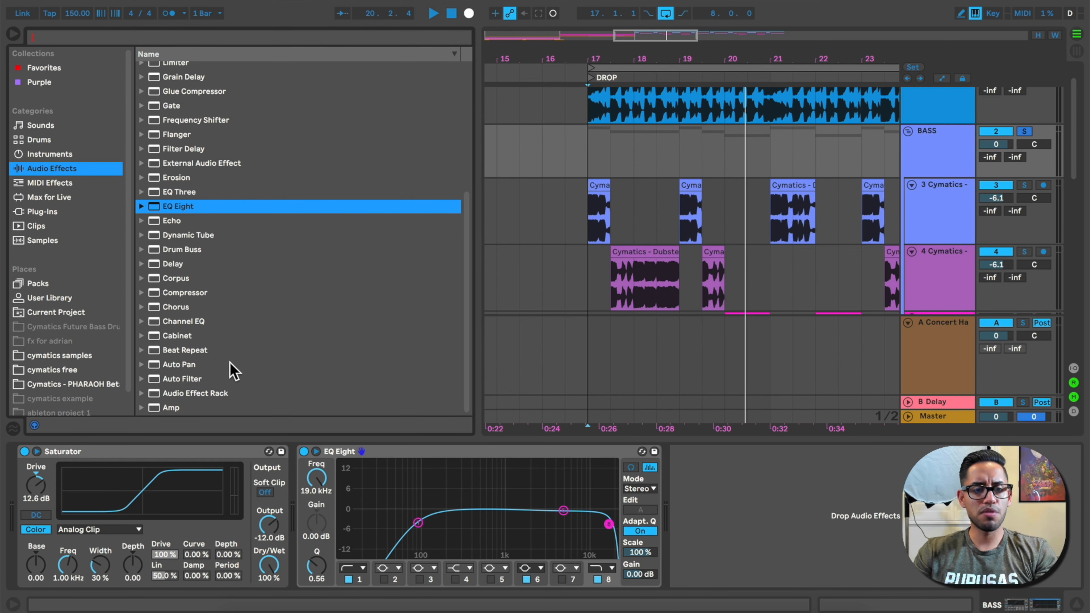
{"action": "scroll", "coordinate": [234, 370], "scroll_direction": "up", "scroll_amount": 5}
{"action": "double_click", "coordinate": [218, 303]}
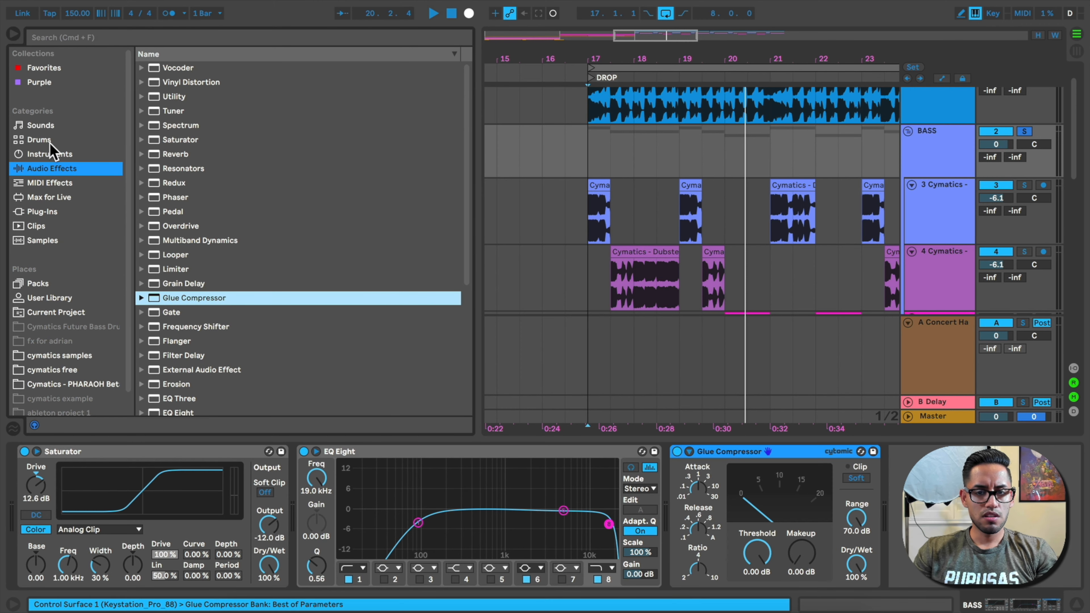
{"action": "left_click", "coordinate": [12, 36]}
Set the Glue Compressor's threshold to -22.9 dB and makeup to 4.29 dB while listening to the soloed bass
{"action": "key", "text": "space"}
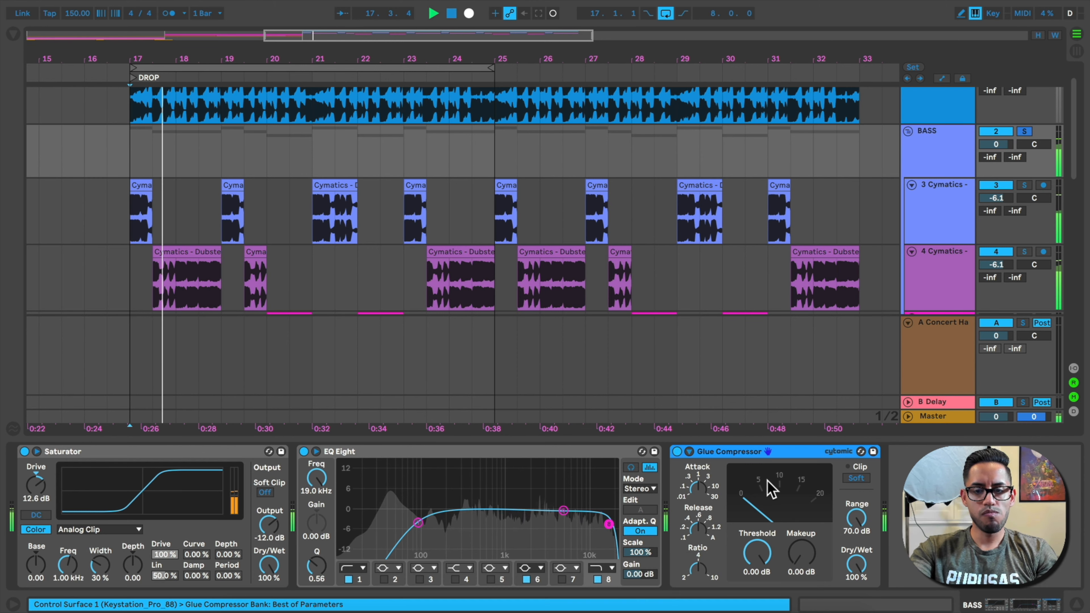
{"action": "key", "text": "space"}
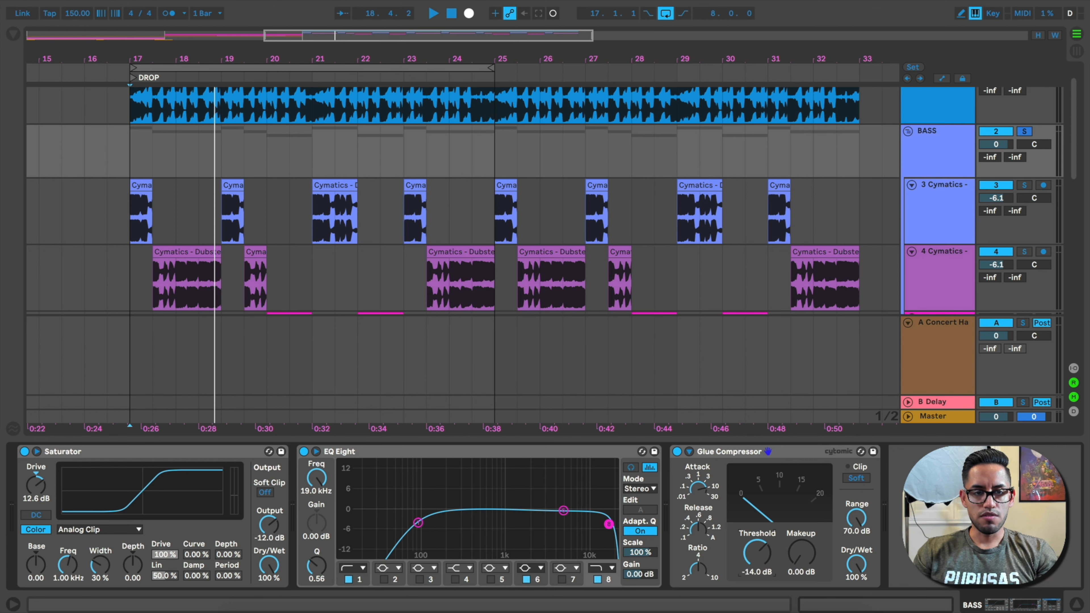
{"action": "key", "text": "space"}
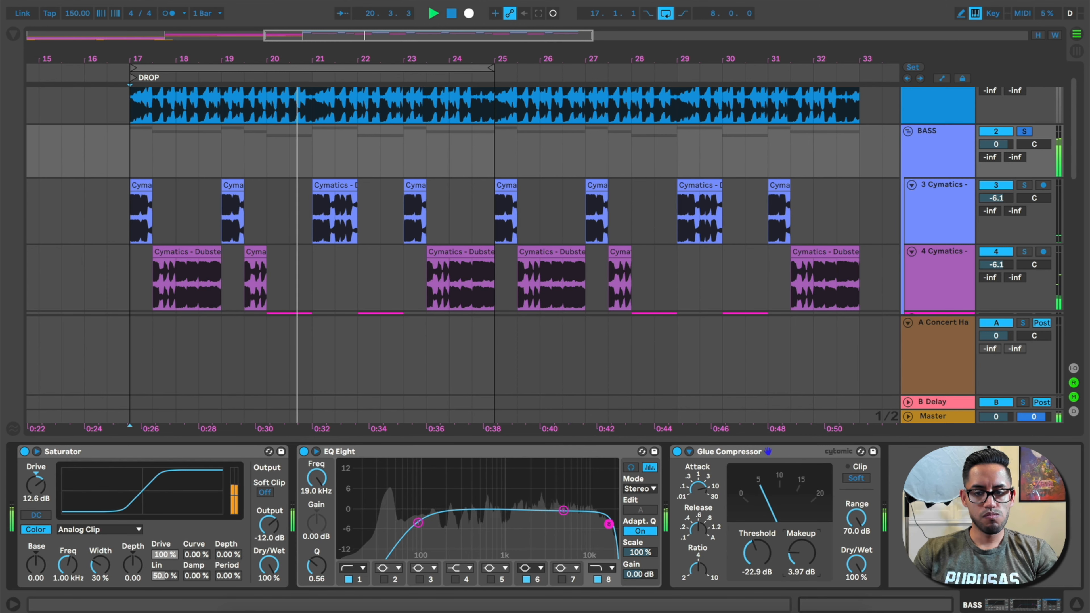
{"action": "left_click", "coordinate": [859, 327]}
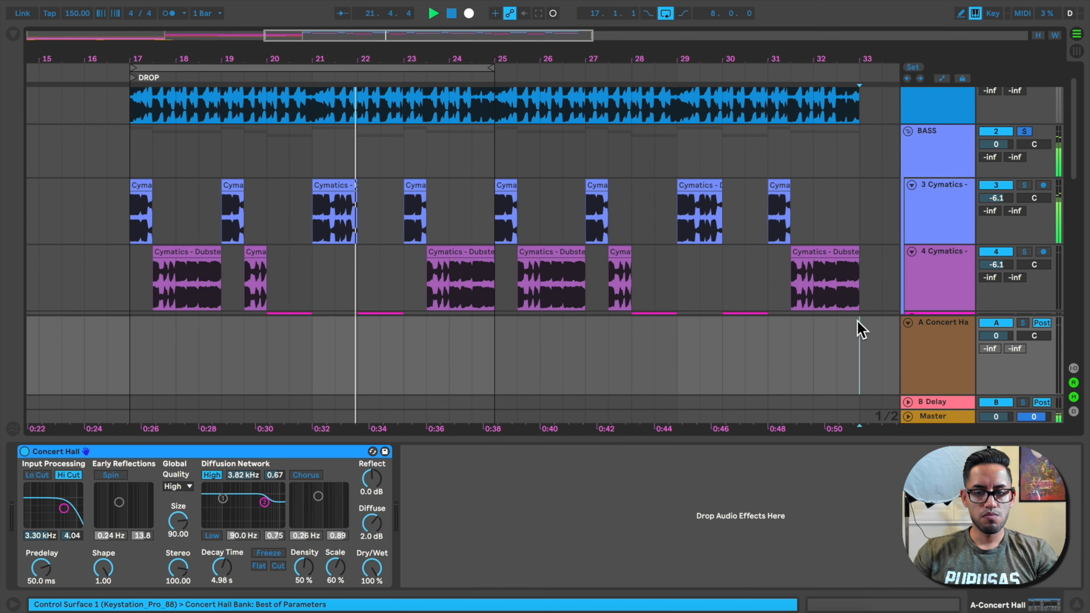
{"action": "left_click", "coordinate": [953, 148]}
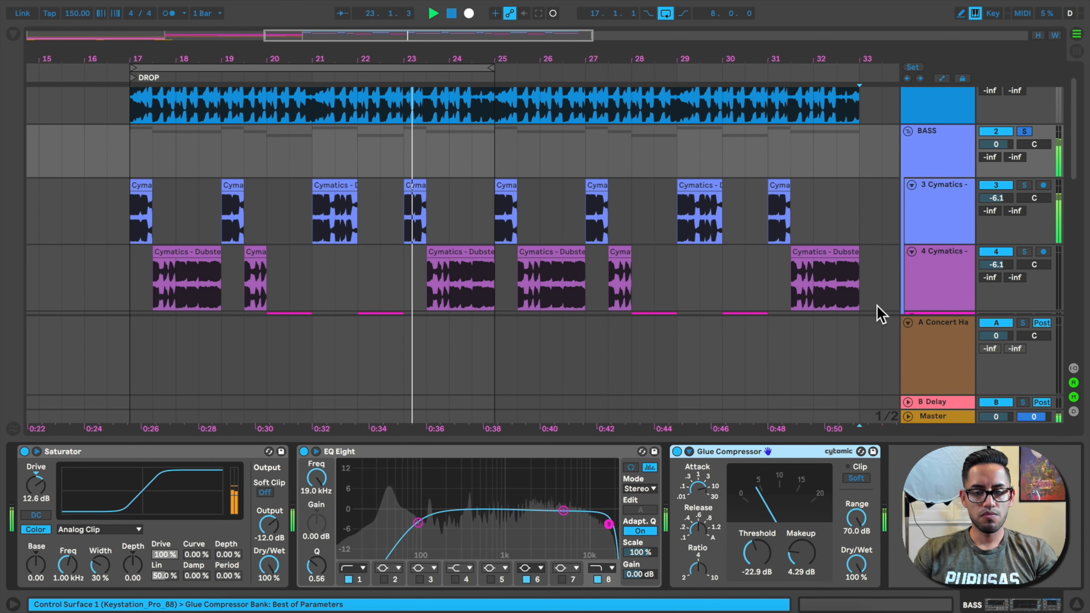
Turn off loop playback, then unsolo and fold the BASS group in the Session View mixer
{"action": "left_click", "coordinate": [666, 13]}
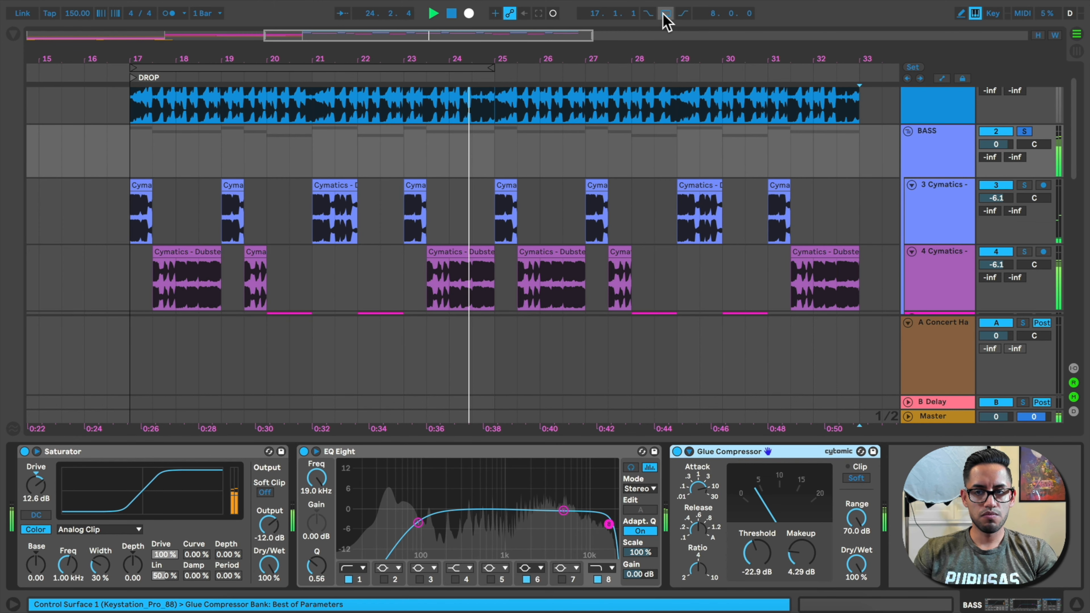
{"action": "left_click", "coordinate": [1078, 52]}
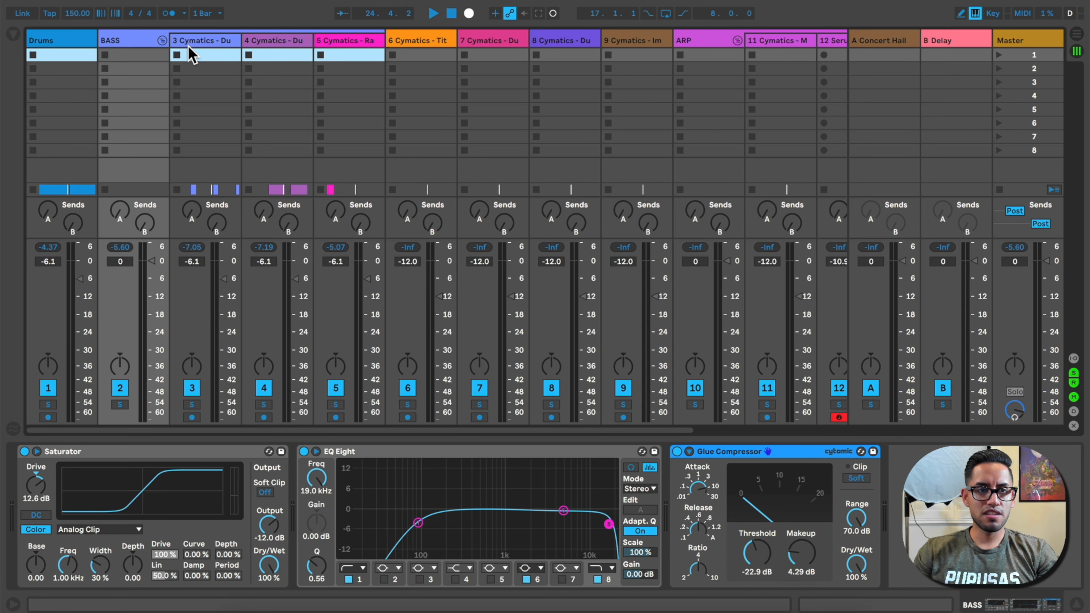
{"action": "key", "text": "Delete"}
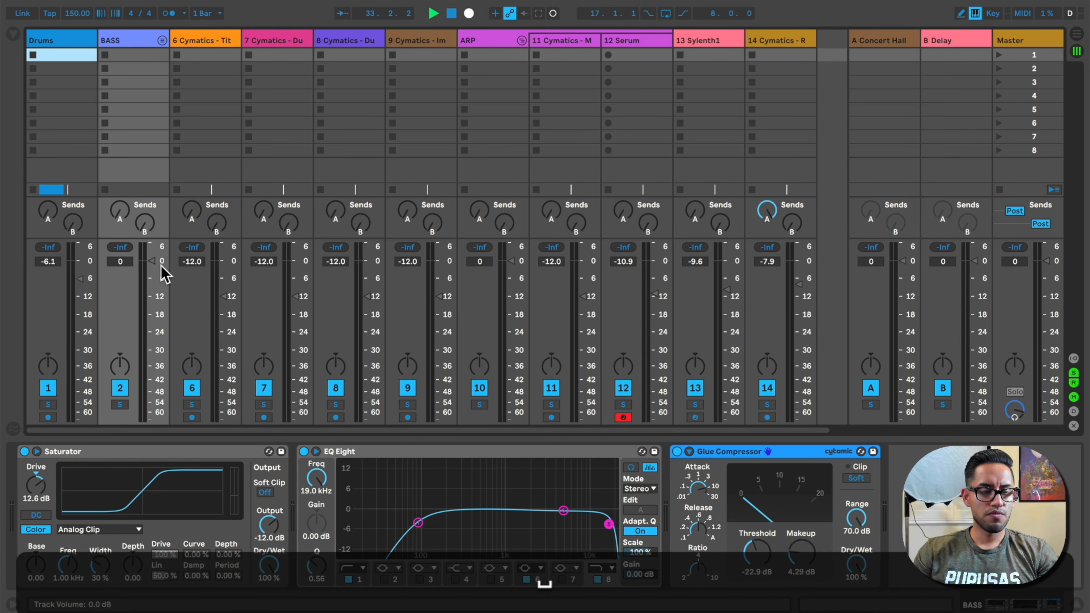
Play the drop from bar 17 and try small volume changes on the BASS group's fader, returning it to 0 dB
{"action": "left_click", "coordinate": [1077, 33]}
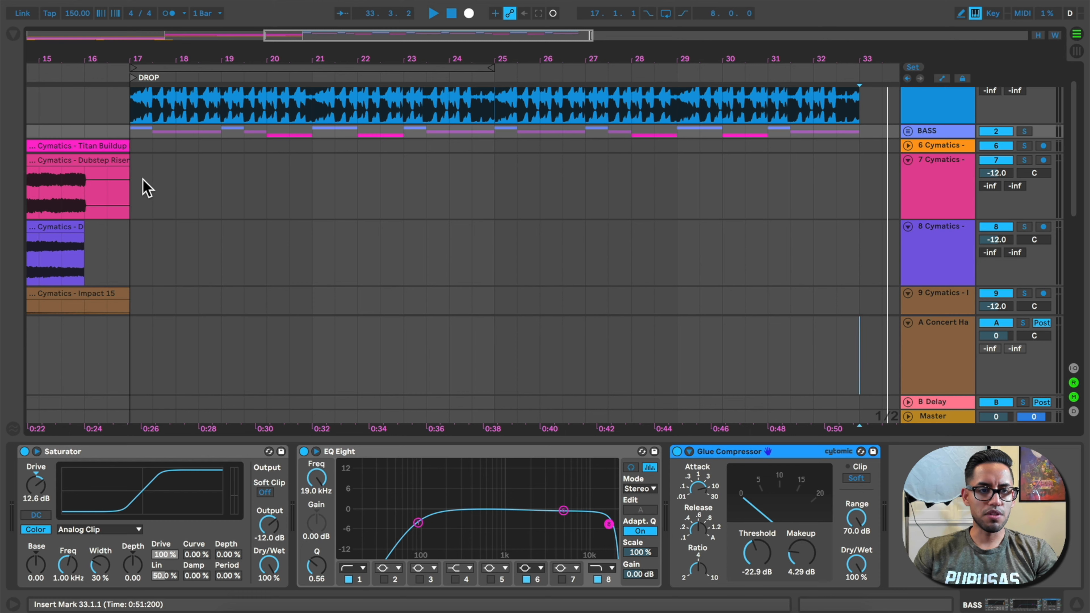
{"action": "left_click", "coordinate": [139, 190]}
{"action": "left_click", "coordinate": [1076, 52]}
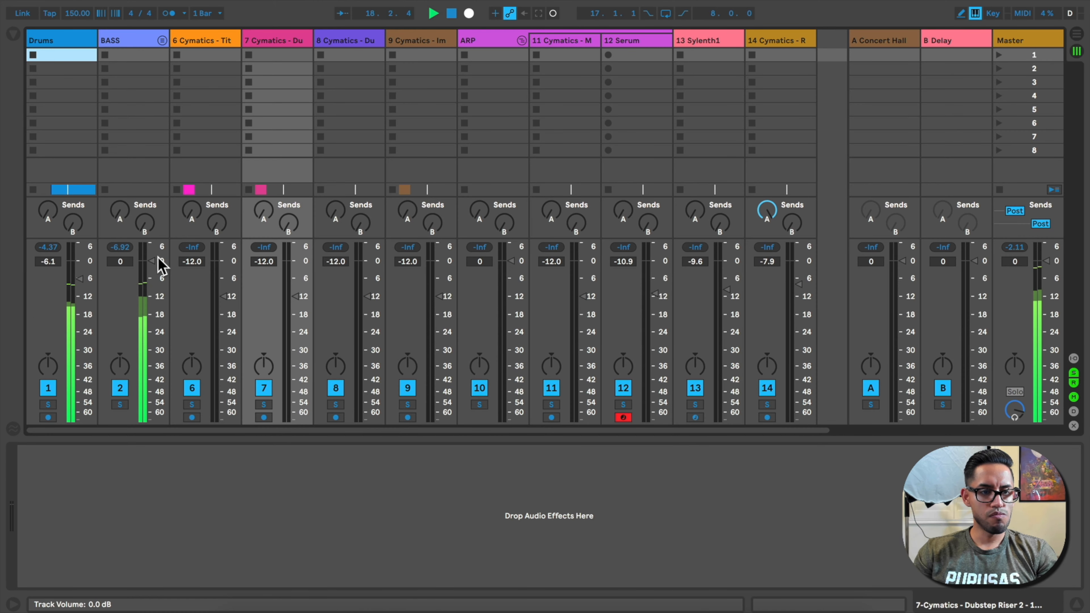
{"action": "left_click_drag", "start_coordinate": [157, 260], "coordinate": [157, 268]}
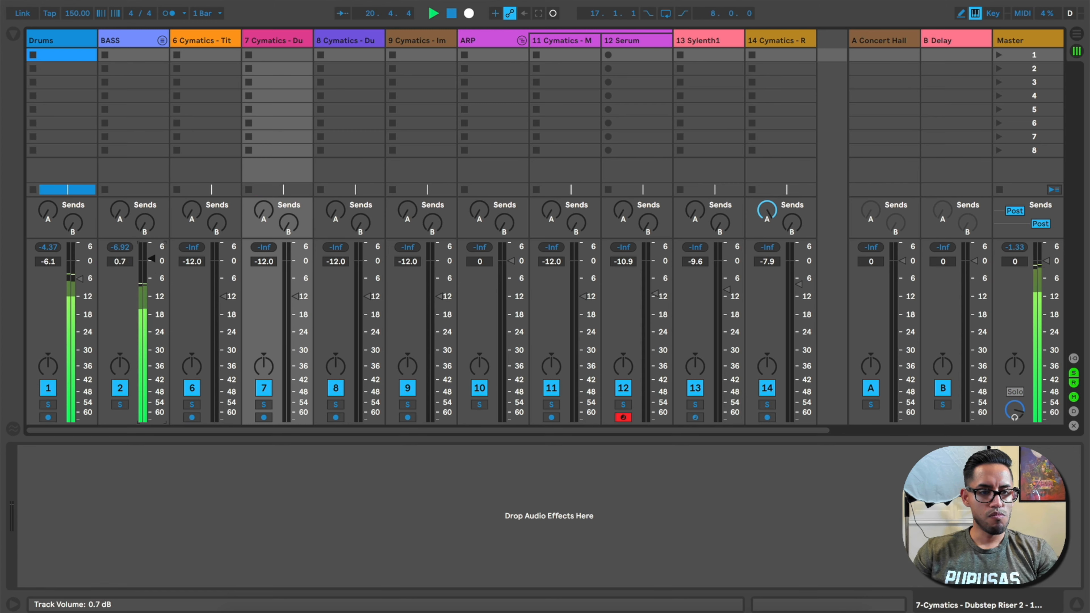
{"action": "key", "text": "space"}
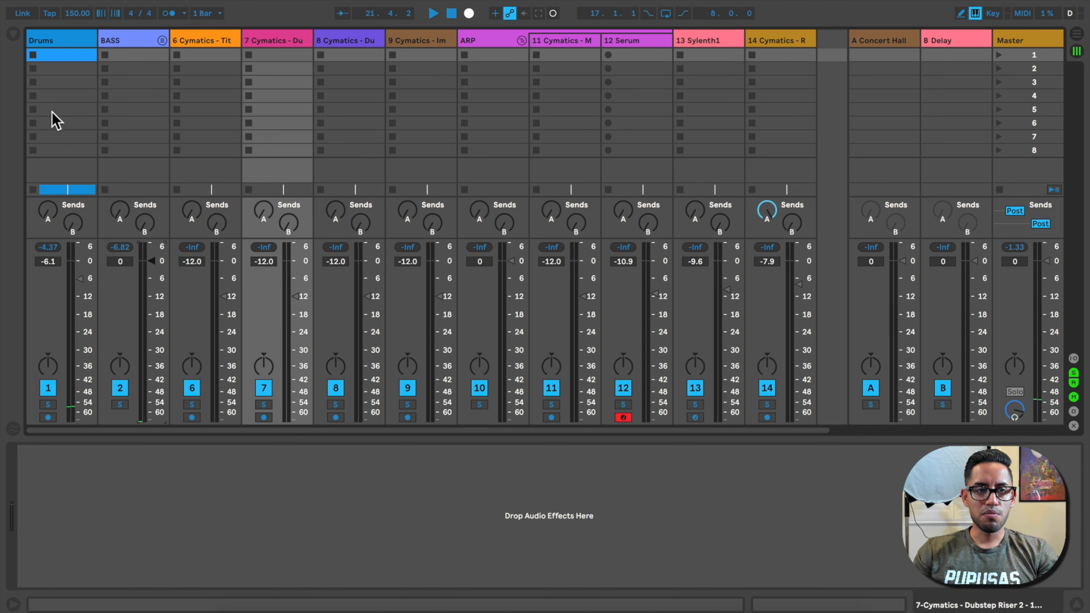
Select the Drums track, play the drop briefly to check the drum level, and return to the Arrangement View
{"action": "left_click", "coordinate": [54, 43]}
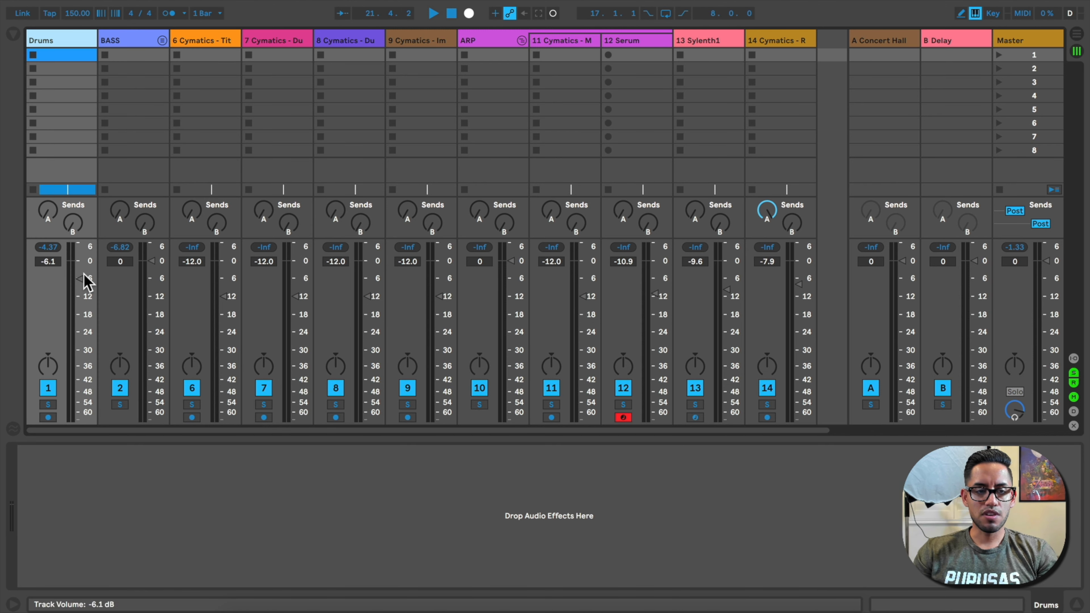
{"action": "key", "text": "space"}
{"action": "key", "text": "space"}
{"action": "left_click", "coordinate": [1076, 35]}
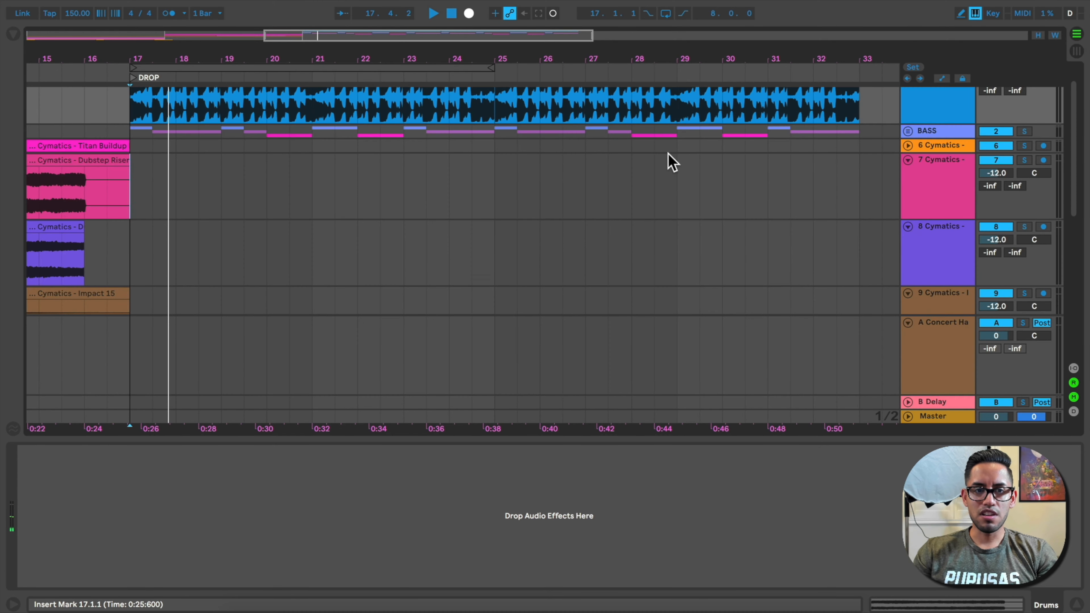
Set the clip gain of the first drum loop, starting at bar 17, to -3 dB
{"action": "left_click", "coordinate": [351, 93]}
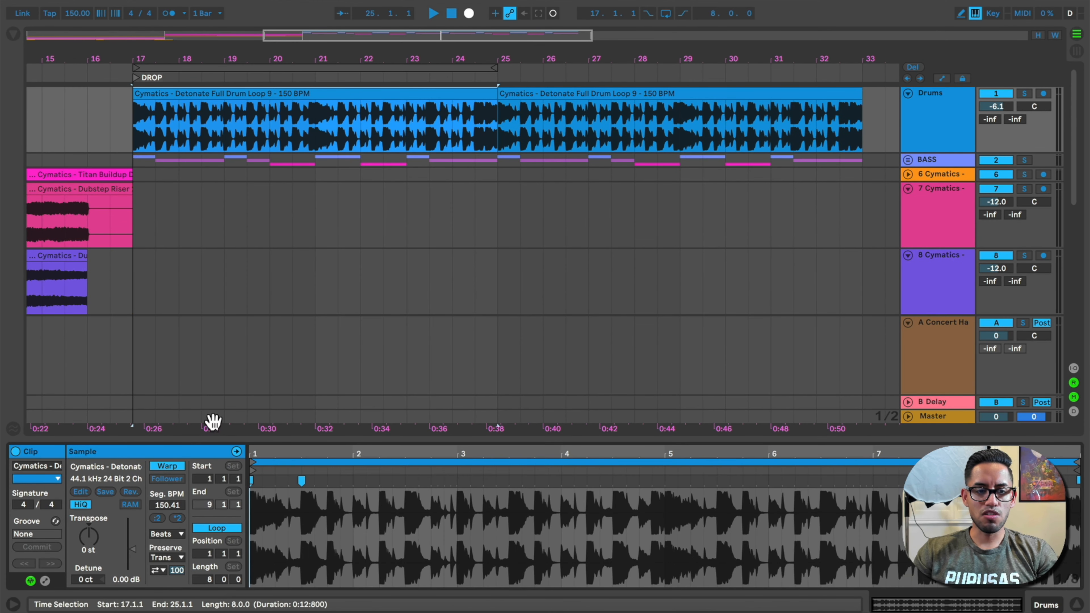
{"action": "left_click", "coordinate": [126, 580]}
{"action": "type", "text": "-3"}
{"action": "key", "text": "Return"}
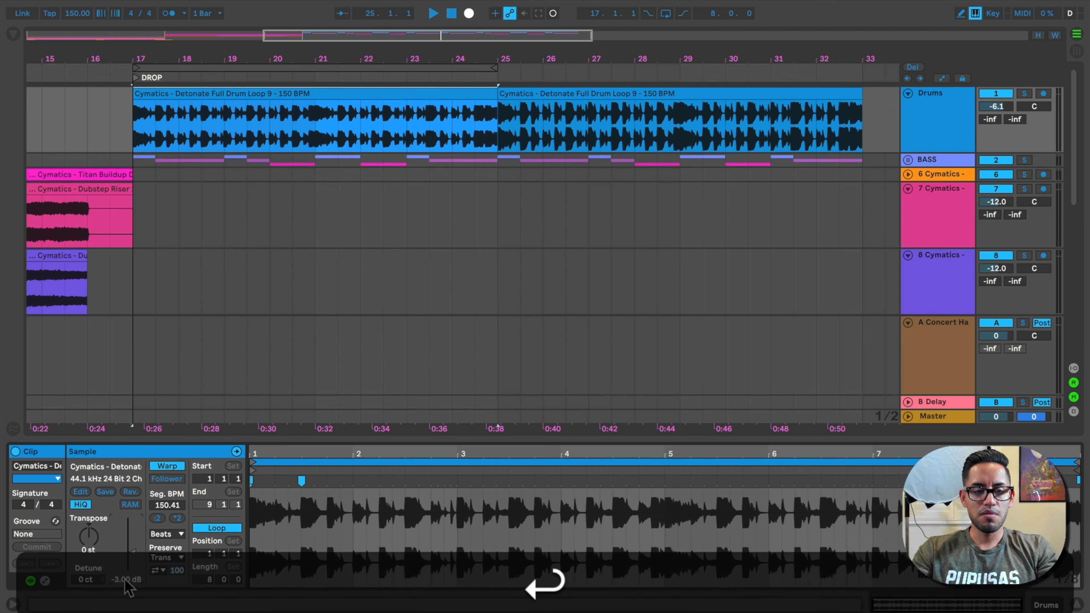
Set the clip gain of the second drum loop, starting at bar 25, to -3 dB
{"action": "left_click", "coordinate": [532, 88]}
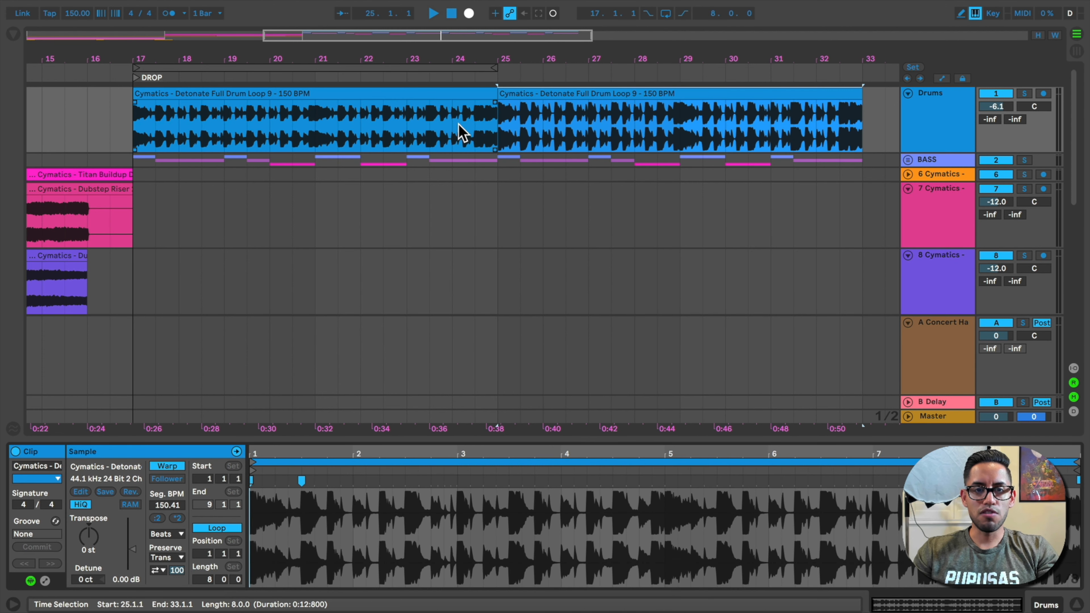
{"action": "left_click", "coordinate": [529, 93]}
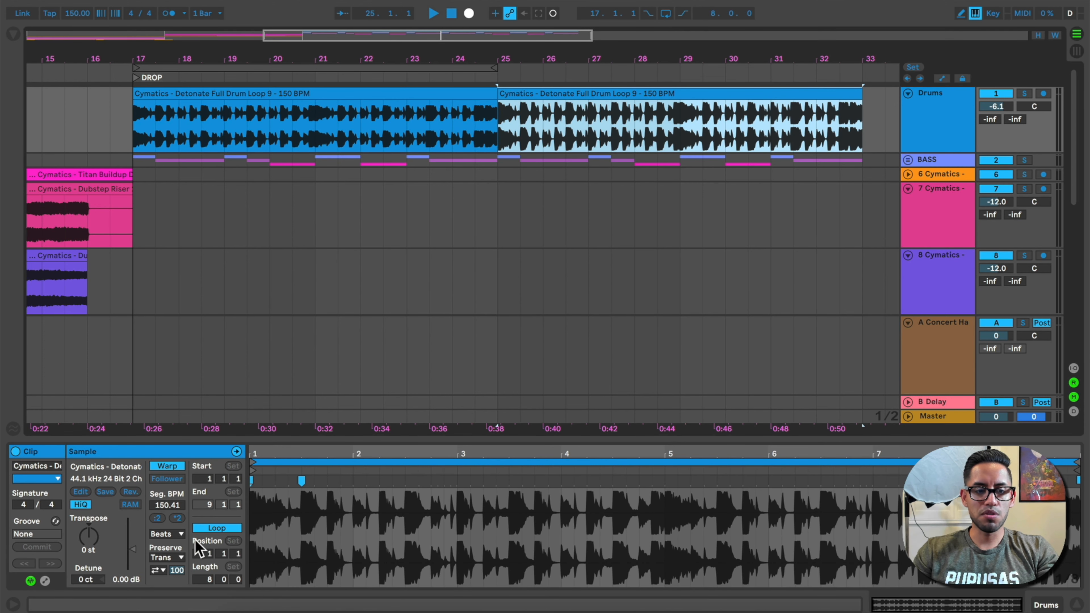
{"action": "left_click", "coordinate": [136, 574]}
{"action": "type", "text": "-3"}
{"action": "key", "text": "Return"}
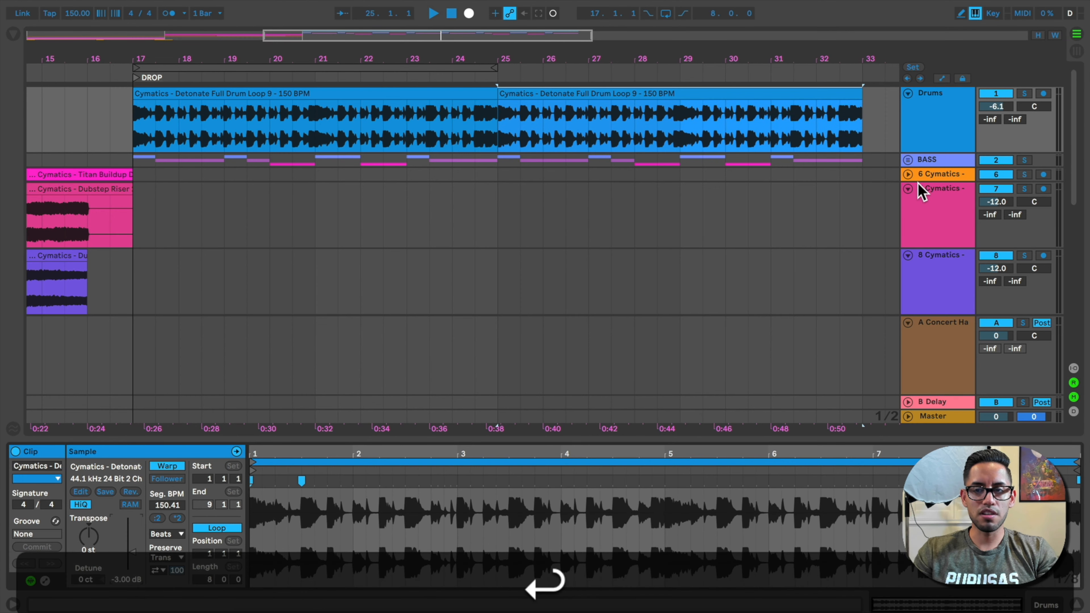
In the Session View, set the BASS group's Glue Compressor makeup to 10 dB and lower the group's fader to -8.4 dB during playback
{"action": "left_click", "coordinate": [1078, 49]}
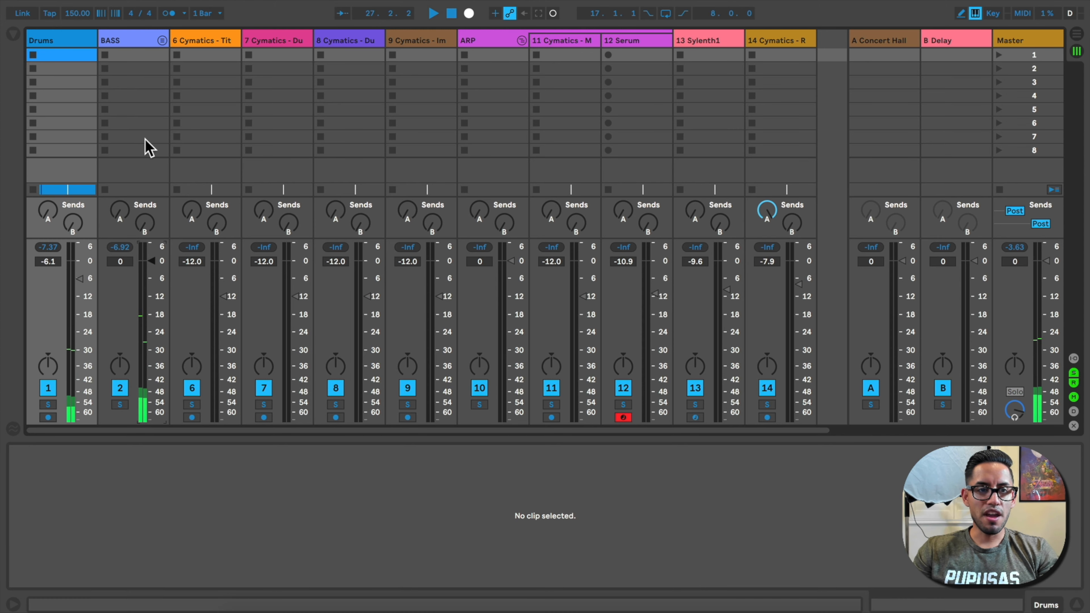
{"action": "left_click", "coordinate": [129, 41]}
{"action": "left_click_drag", "start_coordinate": [803, 559], "coordinate": [801, 545]}
{"action": "key", "text": "space"}
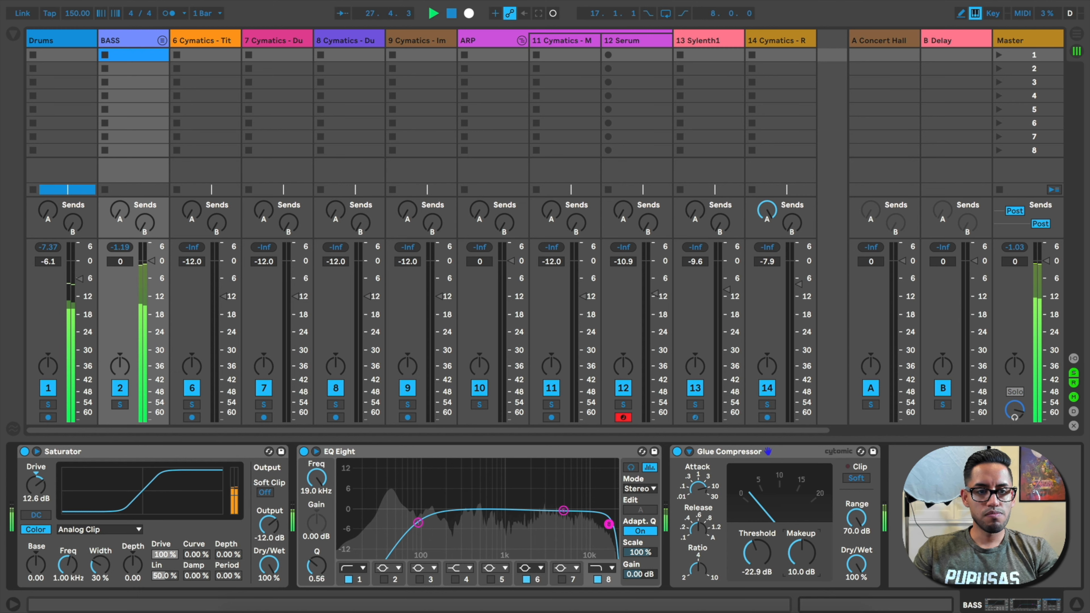
{"action": "key", "text": "space"}
{"action": "left_click_drag", "start_coordinate": [152, 261], "coordinate": [152, 285]}
{"action": "key", "text": "space"}
Search the audio effects for "com" and add a Compressor after the Glue Compressor on the BASS group
{"action": "left_click", "coordinate": [14, 33]}
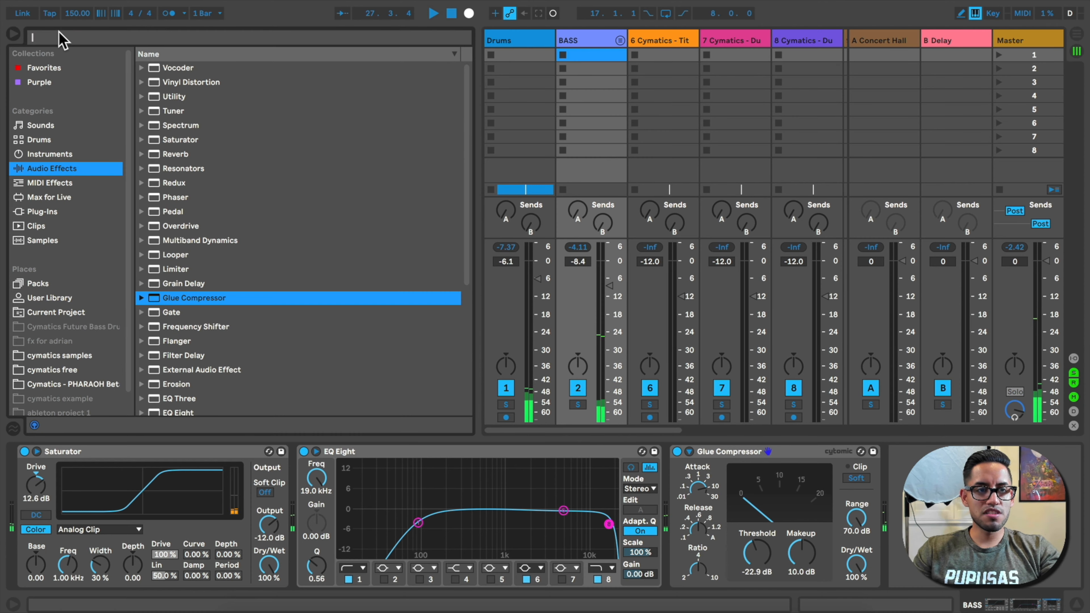
{"action": "type", "text": "com"}
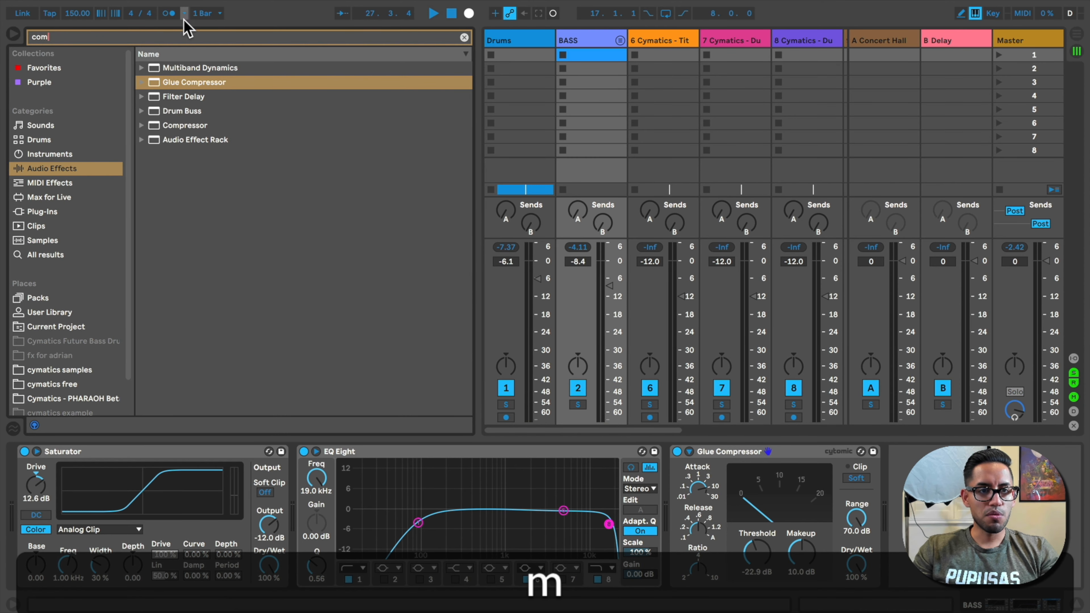
{"action": "left_click_drag", "start_coordinate": [161, 129], "coordinate": [966, 515]}
{"action": "left_click", "coordinate": [12, 34]}
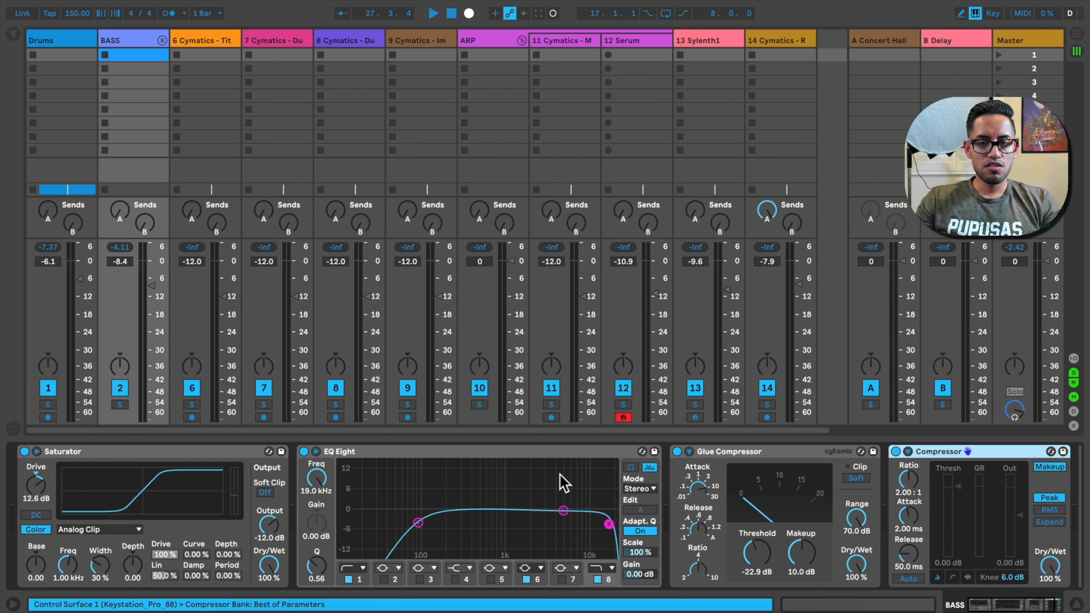
Enable the new Compressor's sidechain on the BASS group and choose Drums as its audio source
{"action": "left_click", "coordinate": [908, 452]}
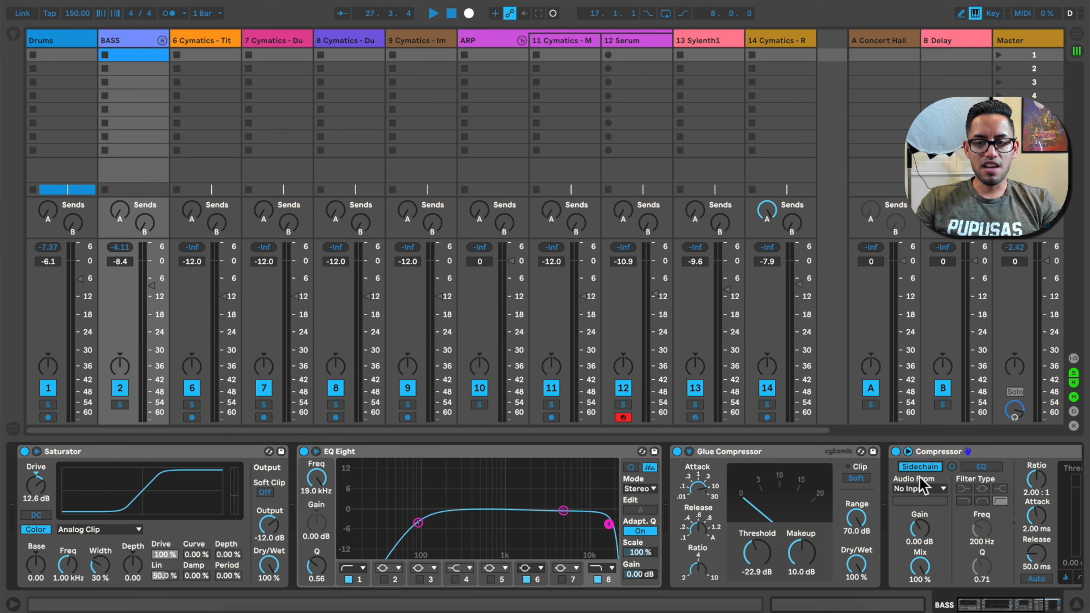
{"action": "left_click", "coordinate": [921, 488]}
{"action": "left_click", "coordinate": [872, 282]}
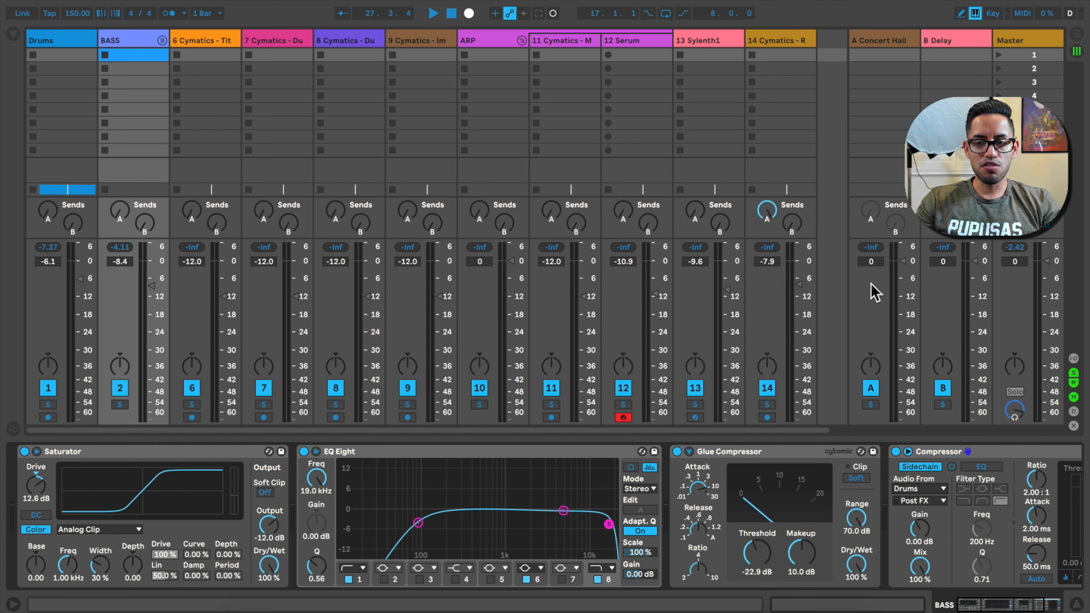
Play the drop in the Arrangement View and set the sidechain Compressor's threshold to -15.3 dB
{"action": "scroll", "coordinate": [950, 560], "scroll_direction": "right", "scroll_amount": 3}
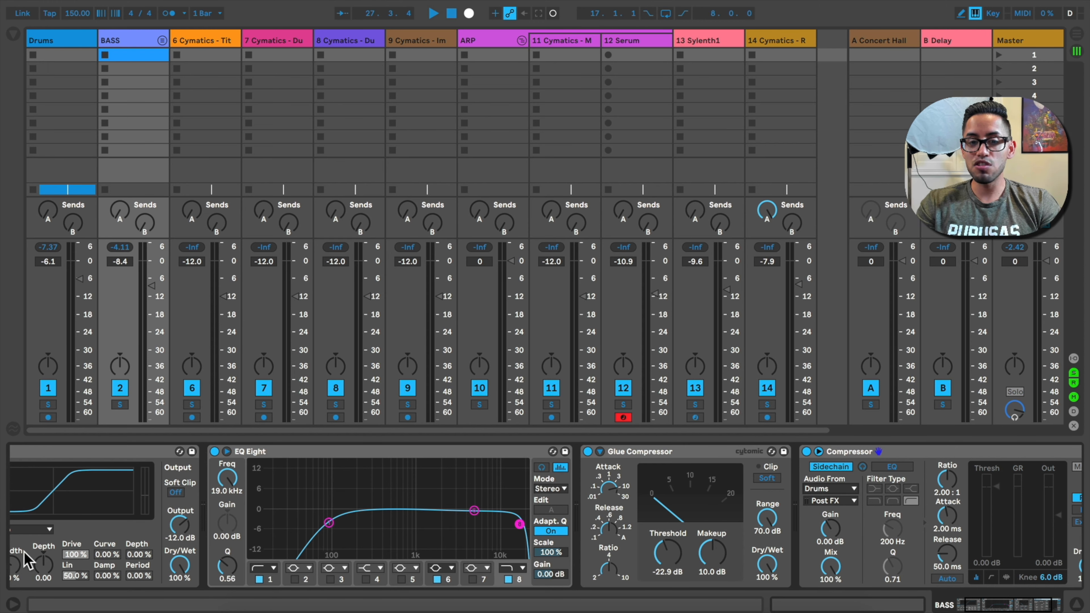
{"action": "scroll", "coordinate": [957, 588], "scroll_direction": "right", "scroll_amount": 3}
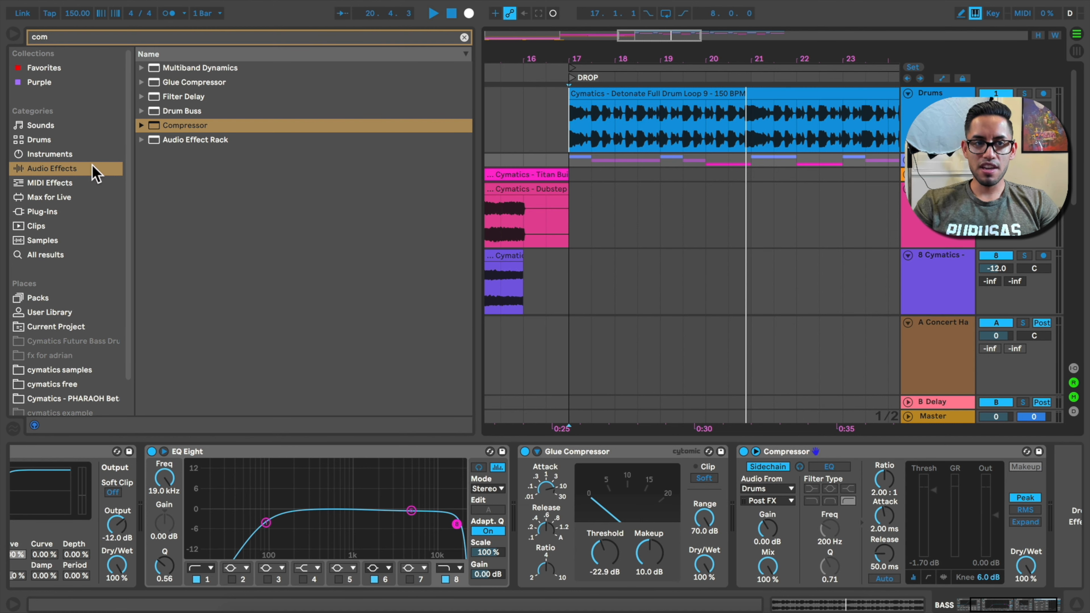
{"action": "left_click", "coordinate": [13, 34]}
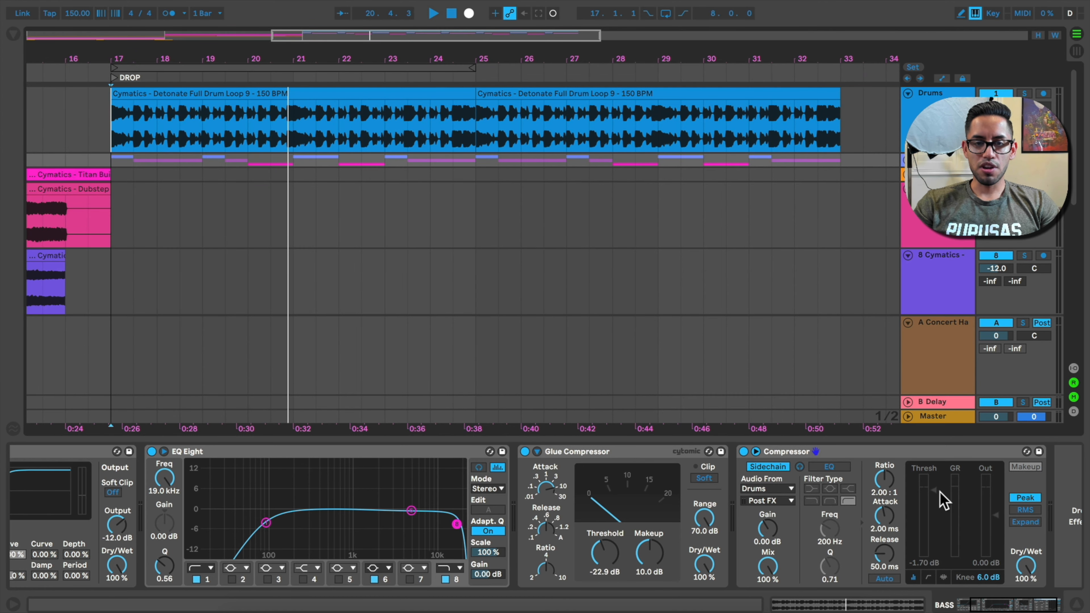
{"action": "key", "text": "space"}
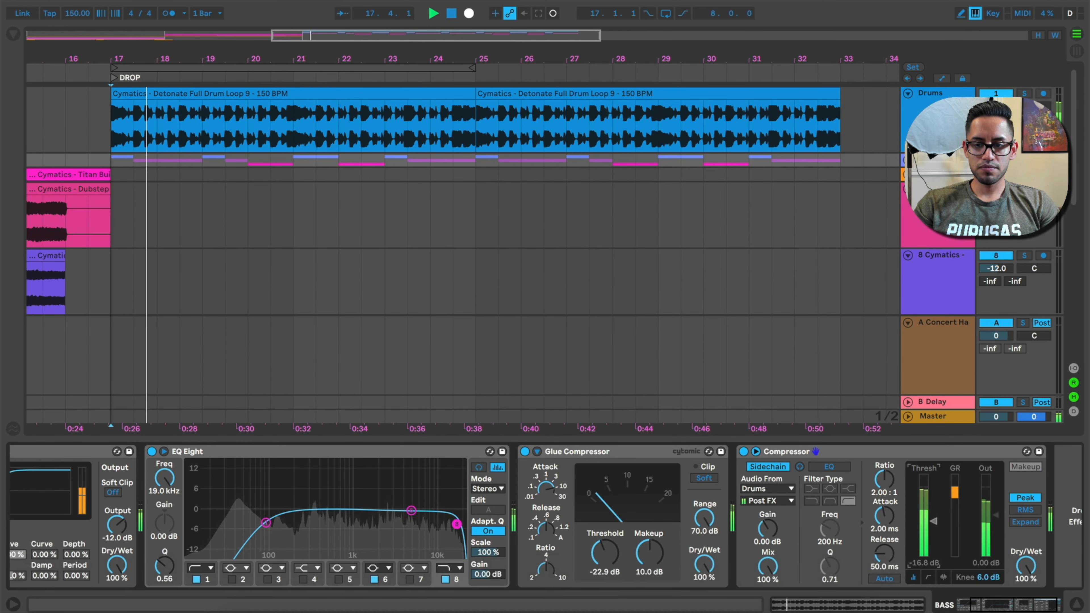
{"action": "mouse_move", "coordinate": [934, 531]}
{"action": "left_mouse_down"}
{"action": "mouse_move", "coordinate": [935, 557]}
{"action": "mouse_move", "coordinate": [935, 514]}
{"action": "left_mouse_up"}
{"action": "key", "text": "space"}
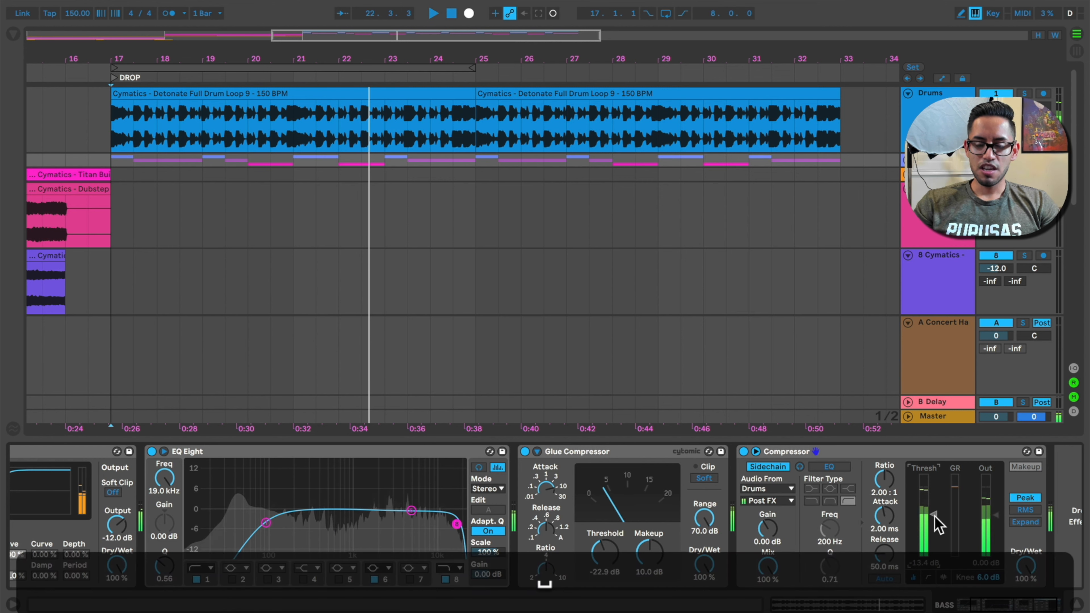
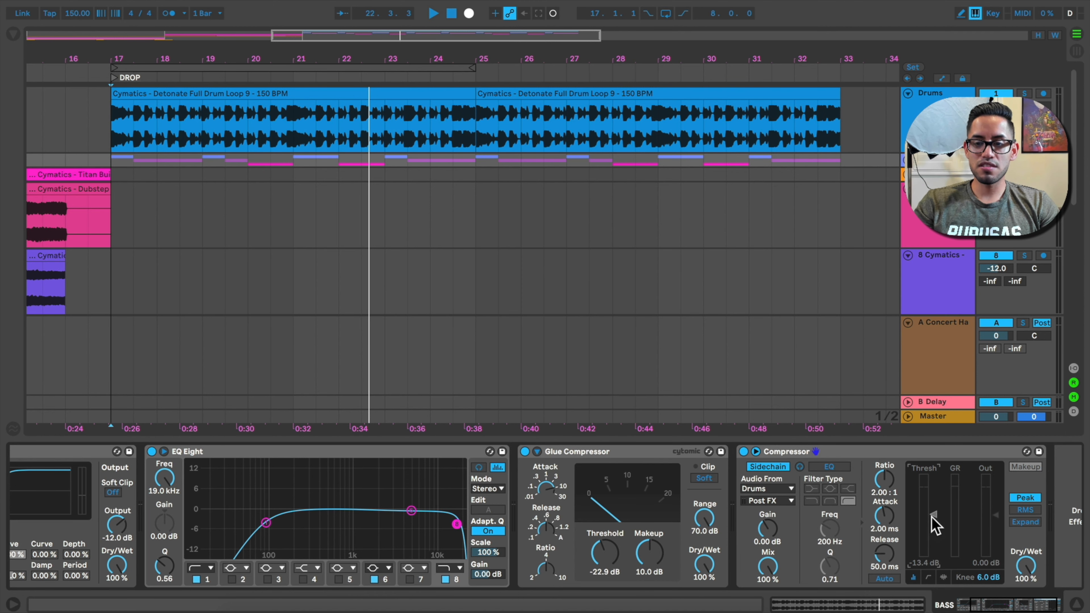
{"action": "key", "text": "space"}
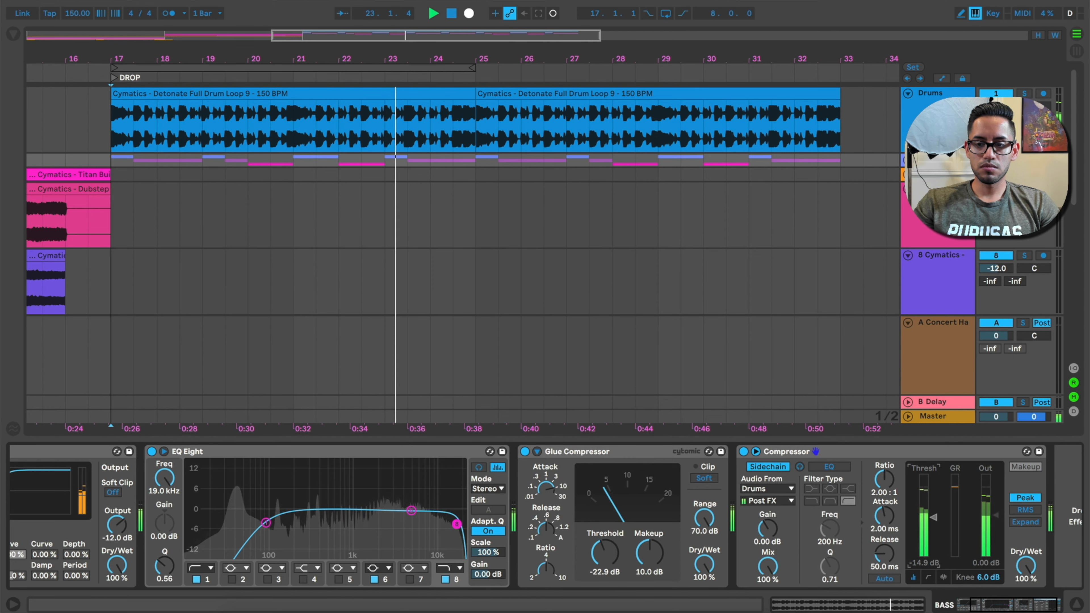
Set the BASS group's fader to -7.4 dB in the Session View while the drop plays
{"action": "key", "text": "Tab"}
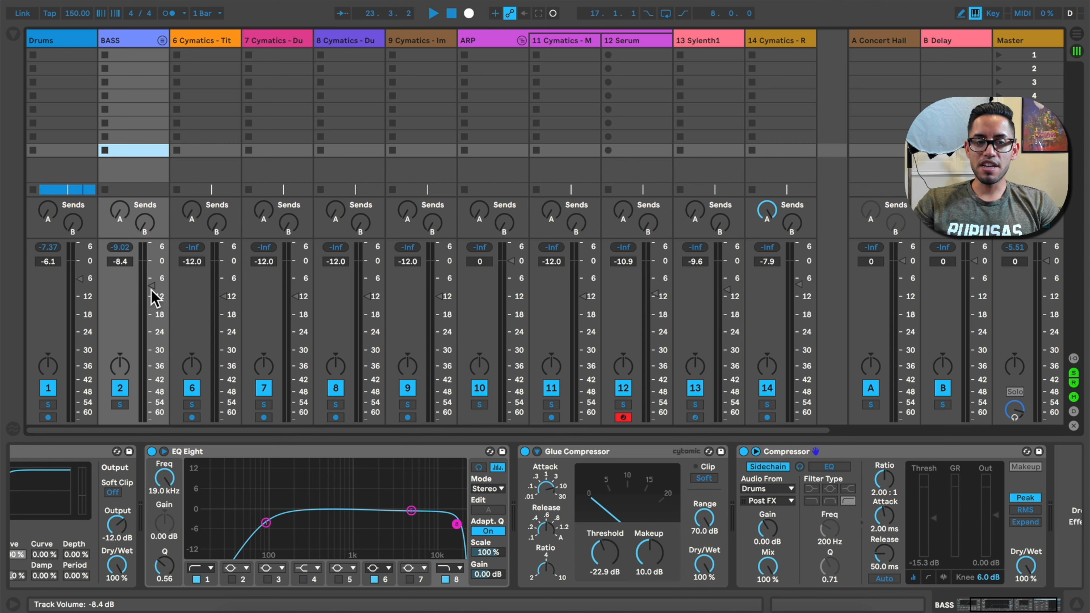
{"action": "key", "text": "space"}
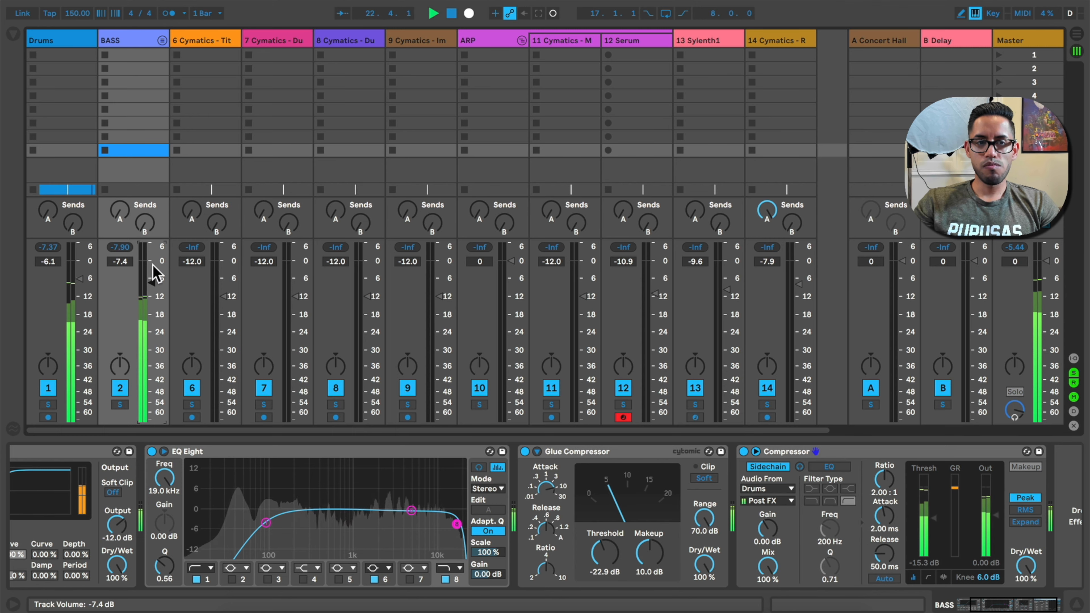
{"action": "key", "text": "space"}
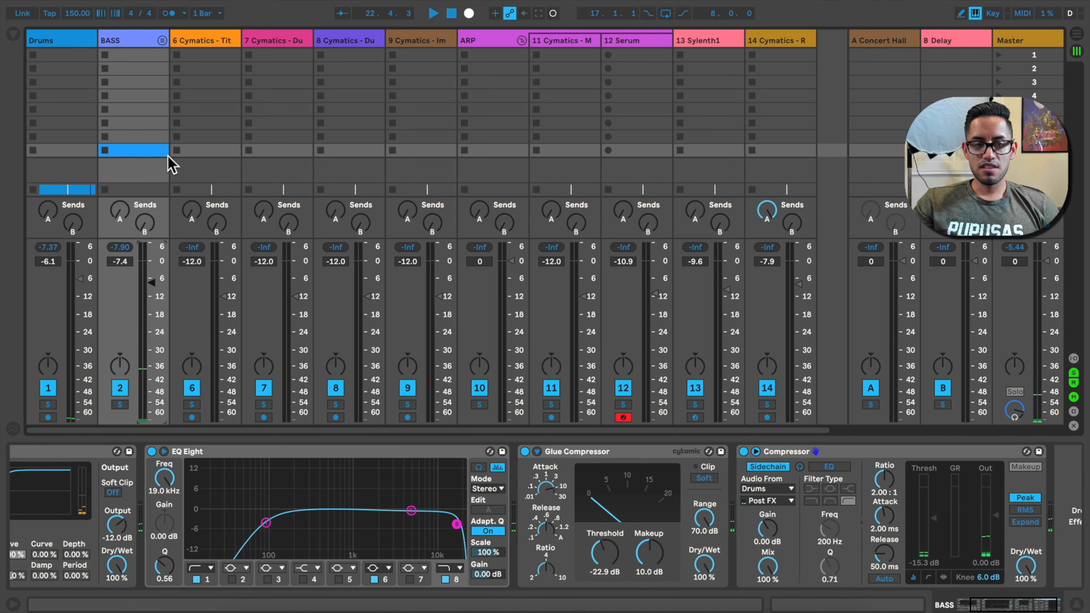
Unfold the BASS group in the mixer, return to the Arrangement View and play the drop from bar 17 to check the balance
{"action": "left_click", "coordinate": [163, 41]}
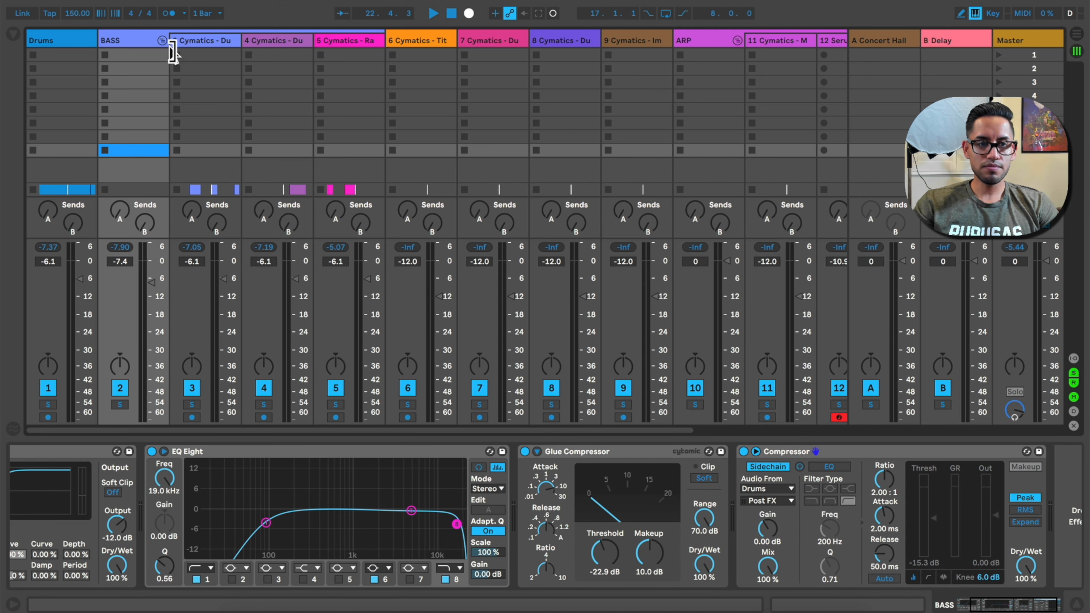
{"action": "key", "text": "Delete"}
{"action": "left_click", "coordinate": [1074, 37]}
{"action": "key", "text": "space"}
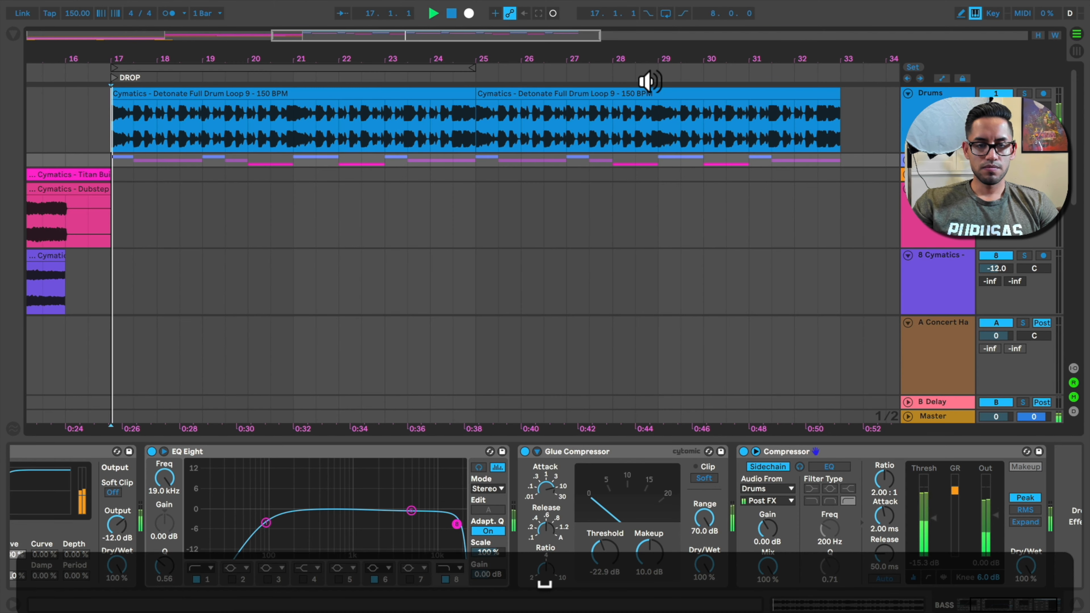
{"action": "left_click_drag", "start_coordinate": [581, 62], "coordinate": [580, 45]}
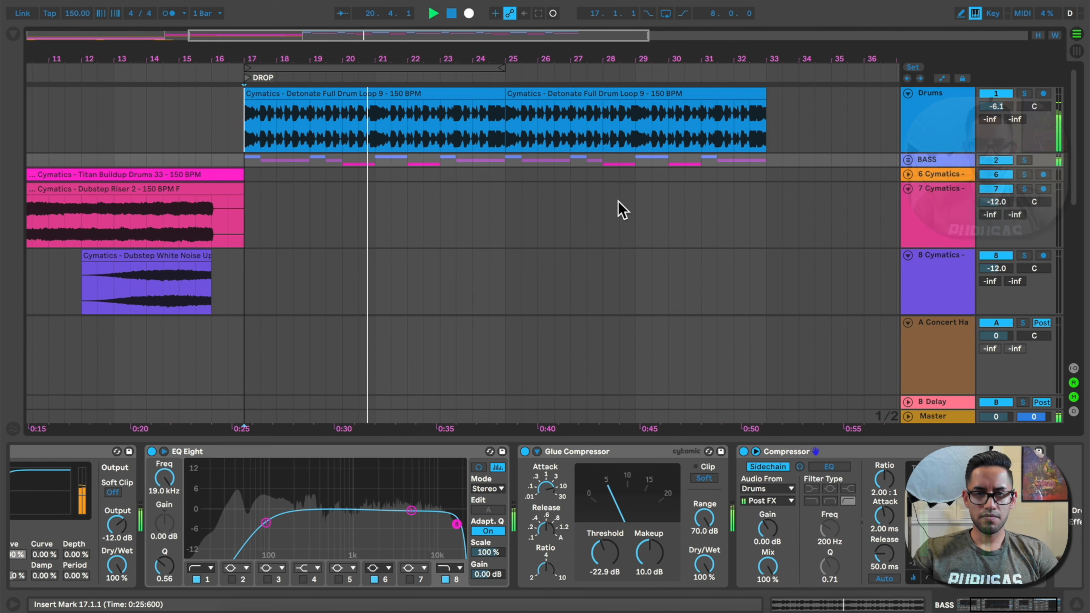
{"action": "key", "text": "space"}
Examine the intro and build tracks, including the devices on the Serum track and the ARP group
{"action": "scroll", "coordinate": [618, 200], "scroll_direction": "down", "scroll_amount": 8}
{"action": "scroll", "coordinate": [618, 200], "scroll_direction": "left", "scroll_amount": 7}
{"action": "scroll", "coordinate": [407, 192], "scroll_direction": "up", "scroll_amount": 2}
{"action": "scroll", "coordinate": [408, 192], "scroll_direction": "up", "scroll_amount": 2}
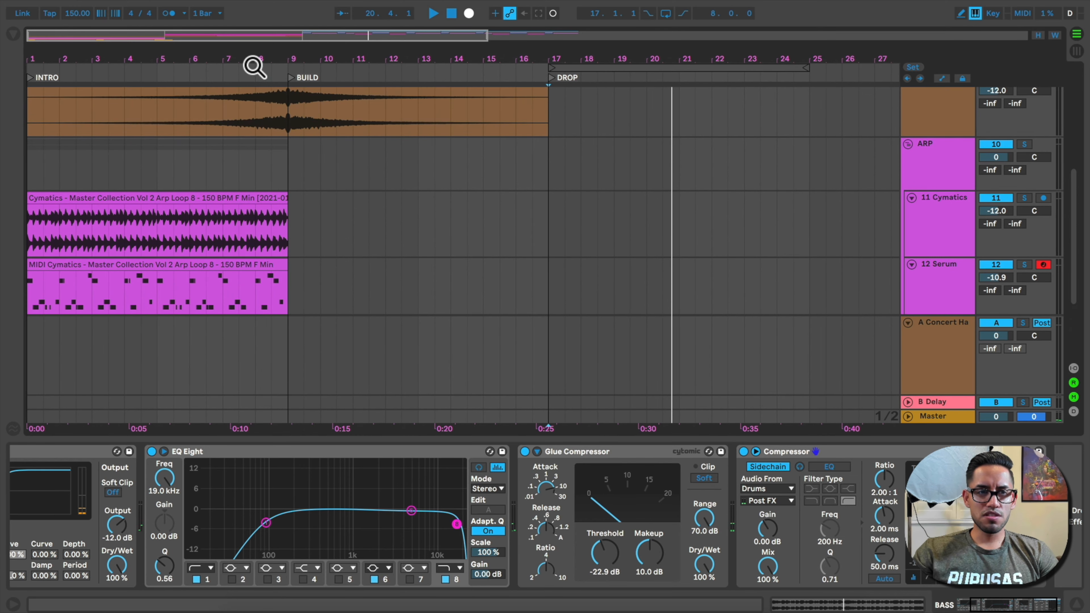
{"action": "left_click_drag", "start_coordinate": [255, 67], "coordinate": [228, 66]}
{"action": "scroll", "coordinate": [245, 282], "scroll_direction": "down", "scroll_amount": 5}
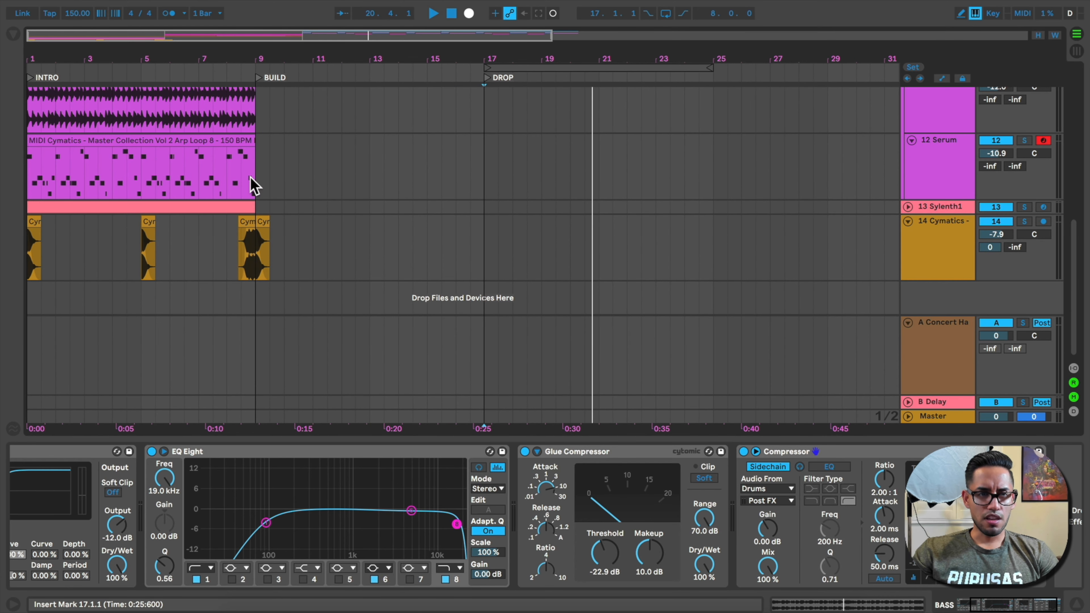
{"action": "left_click", "coordinate": [208, 142]}
{"action": "scroll", "coordinate": [958, 223], "scroll_direction": "up", "scroll_amount": 5}
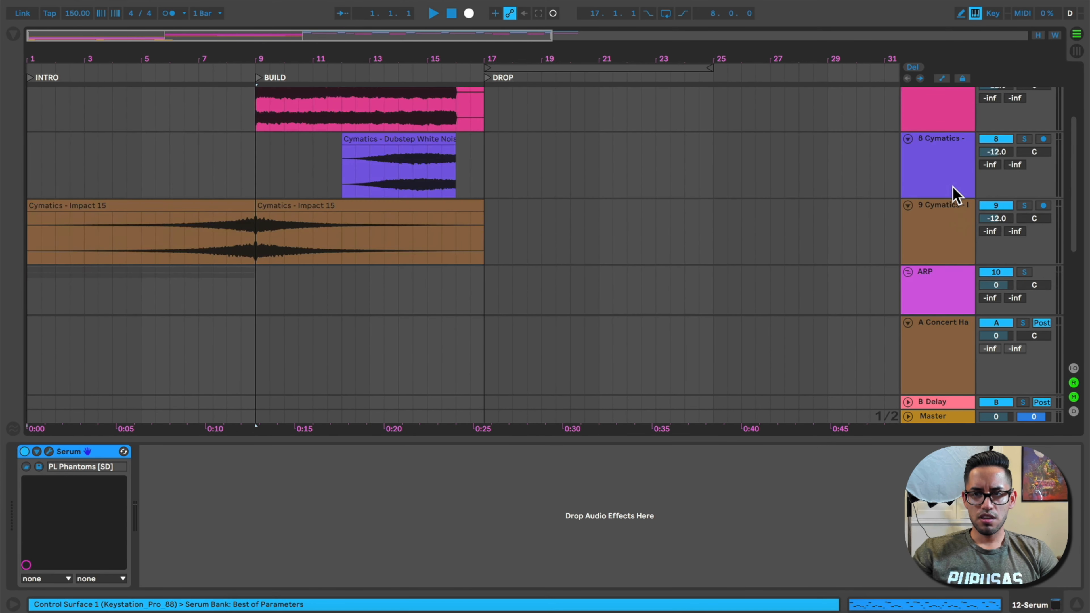
{"action": "left_click", "coordinate": [940, 232]}
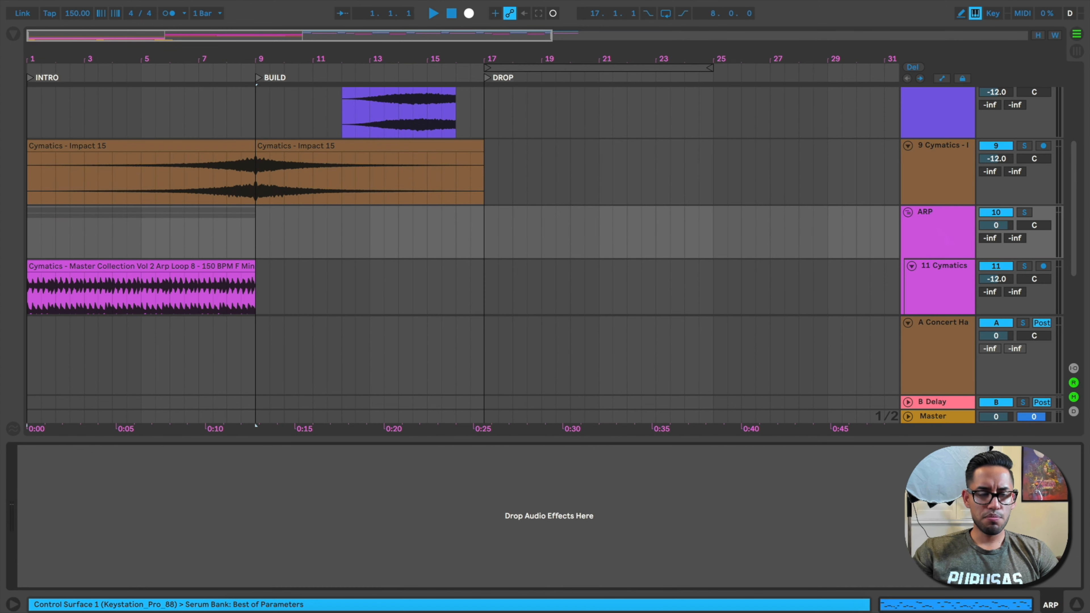
Show the browser and group the BASS group's Saturator, EQ Eight, Glue Compressor and Compressor into one Audio Effect Rack
{"action": "left_click", "coordinate": [13, 33]}
{"action": "scroll", "coordinate": [785, 227], "scroll_direction": "down", "scroll_amount": 2}
{"action": "scroll", "coordinate": [789, 227], "scroll_direction": "up", "scroll_amount": 5}
{"action": "scroll", "coordinate": [789, 227], "scroll_direction": "right", "scroll_amount": 6}
{"action": "scroll", "coordinate": [789, 228], "scroll_direction": "right", "scroll_amount": 1}
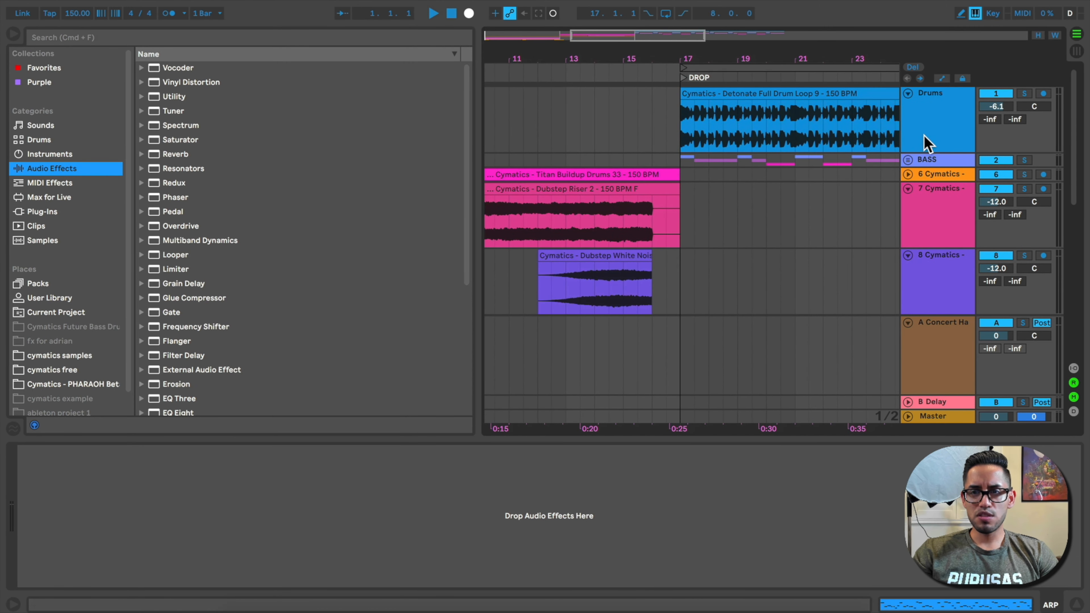
{"action": "left_click", "coordinate": [925, 162]}
{"action": "scroll", "coordinate": [399, 477], "scroll_direction": "left", "scroll_amount": 5}
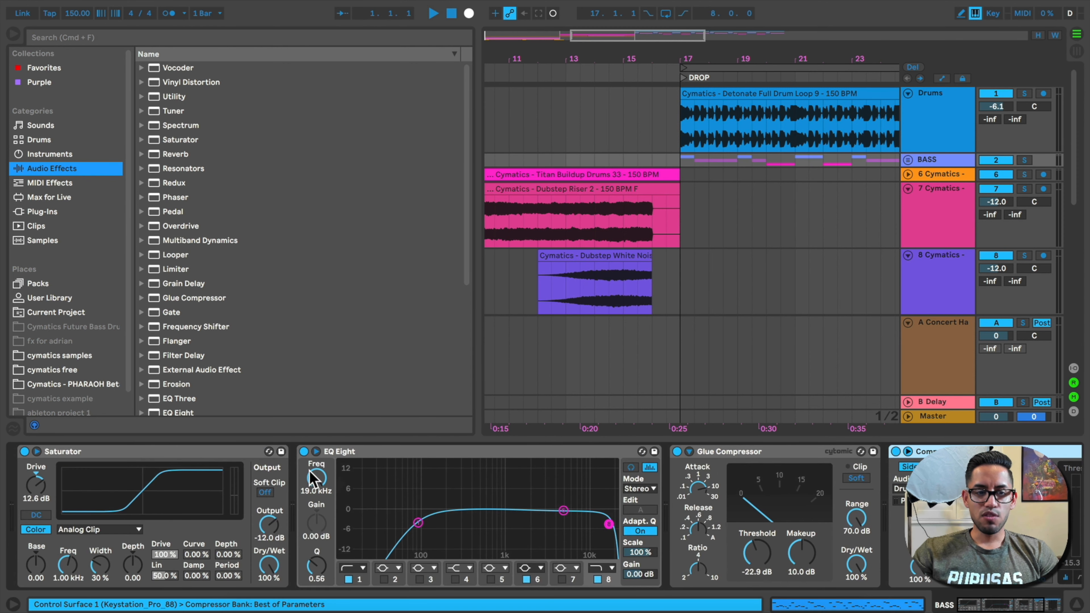
{"action": "left_click", "coordinate": [236, 465]}
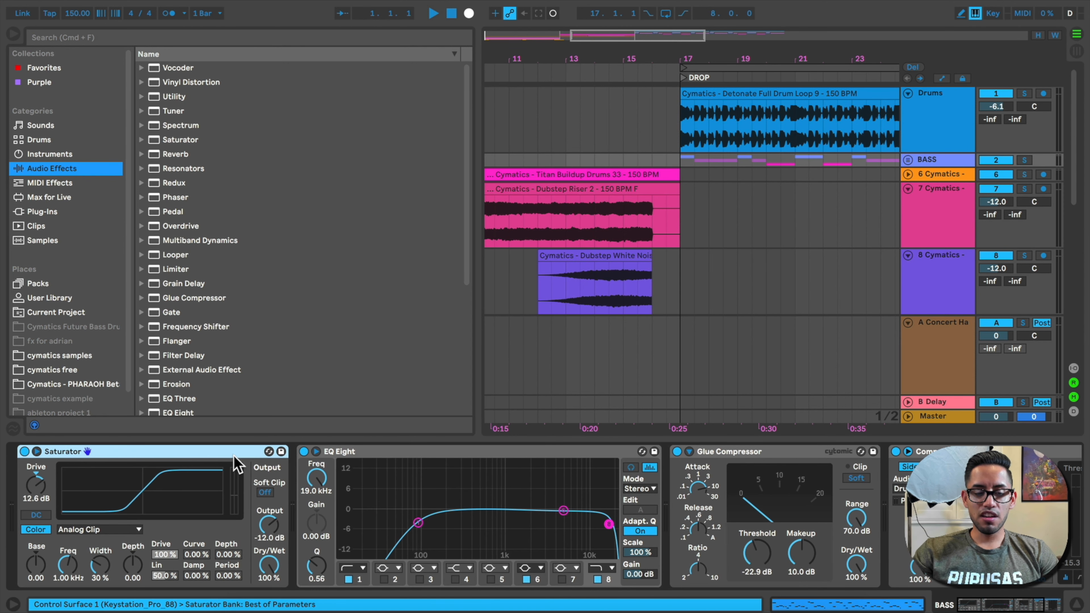
{"action": "scroll", "coordinate": [821, 489], "scroll_direction": "right", "scroll_amount": 2}
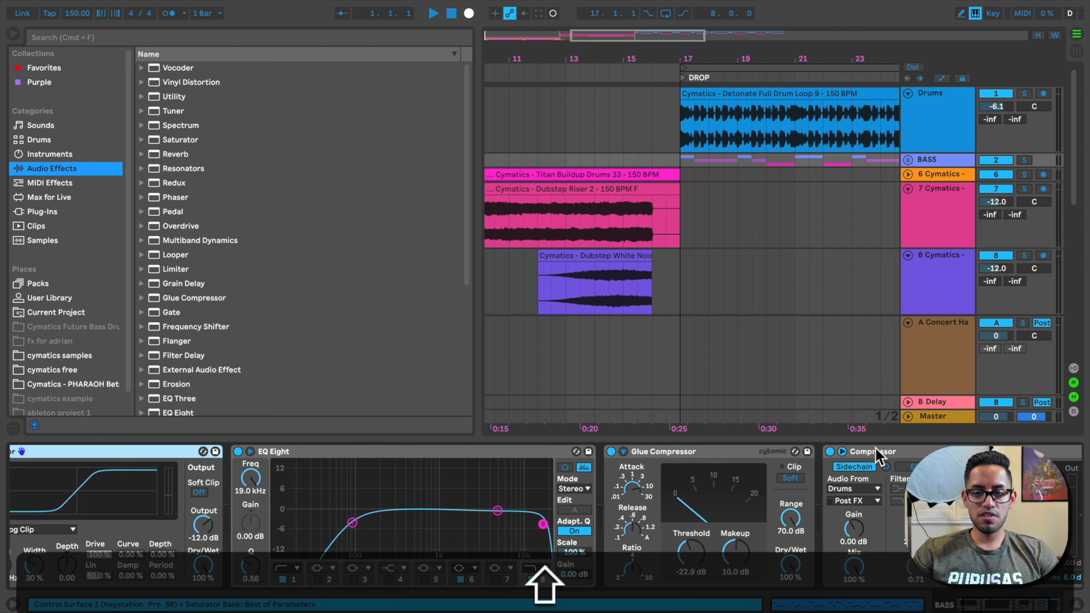
{"action": "left_click", "coordinate": [895, 450], "text": "shift"}
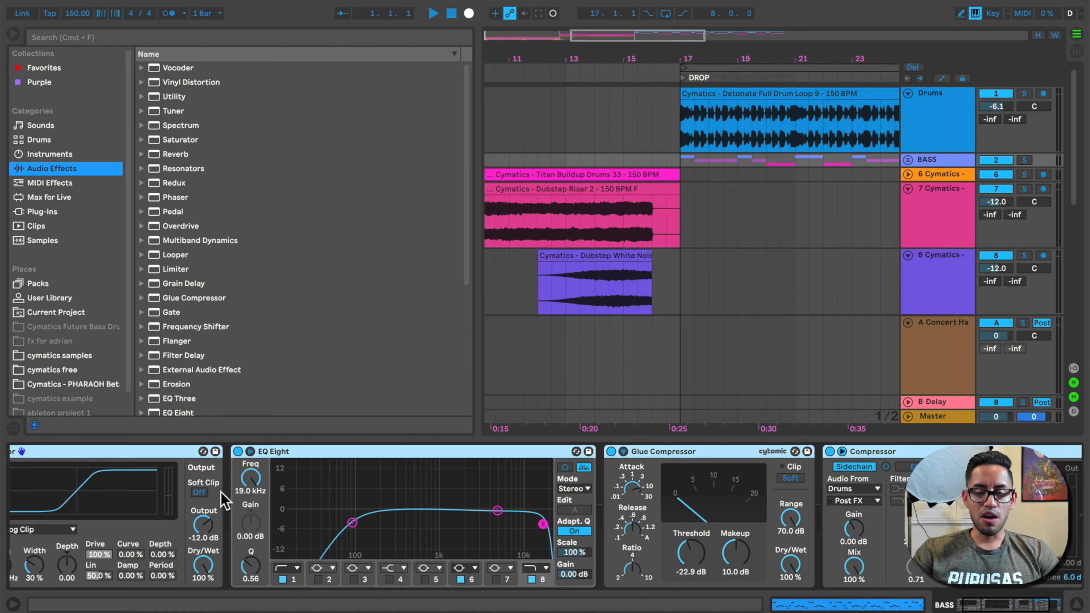
{"action": "key", "text": "super+g"}
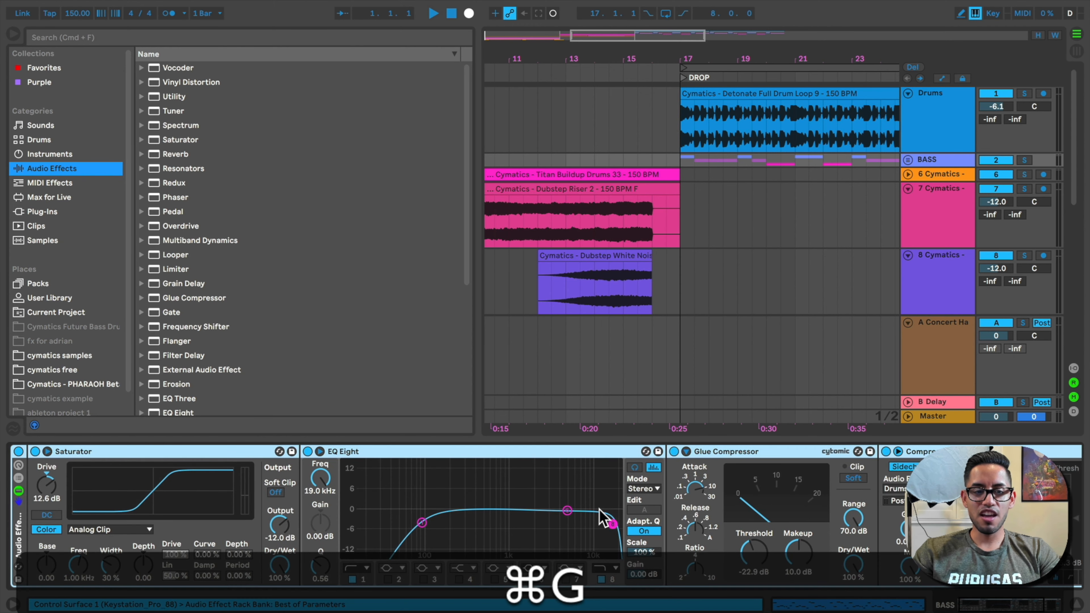
Solo the BASS group and set the playback start to the DROP locator at bar 17
{"action": "scroll", "coordinate": [600, 518], "scroll_direction": "left", "scroll_amount": 3}
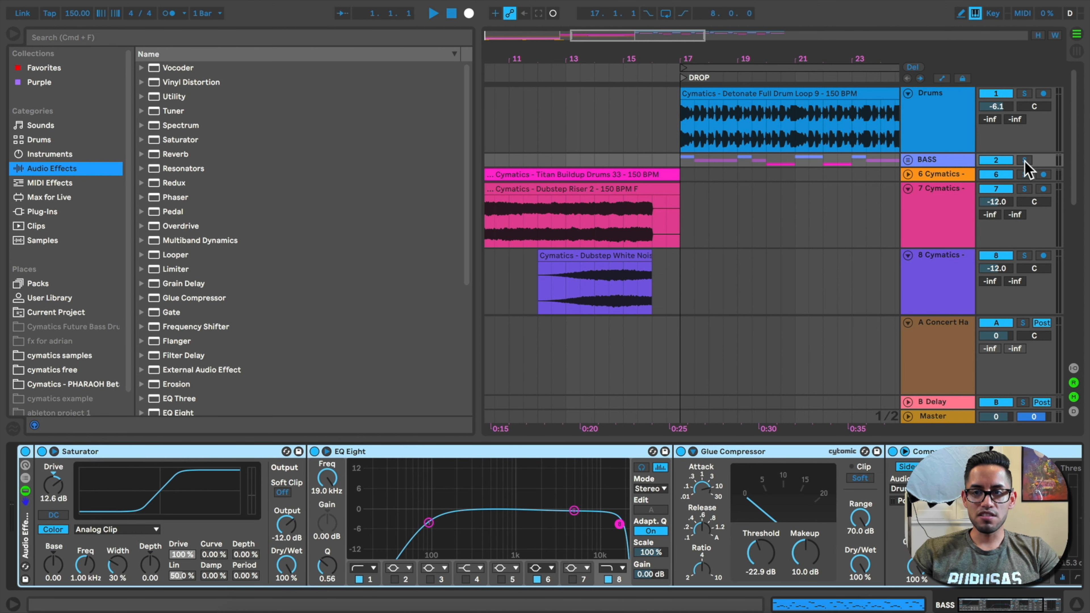
{"action": "left_click", "coordinate": [1024, 160]}
{"action": "left_click", "coordinate": [685, 77]}
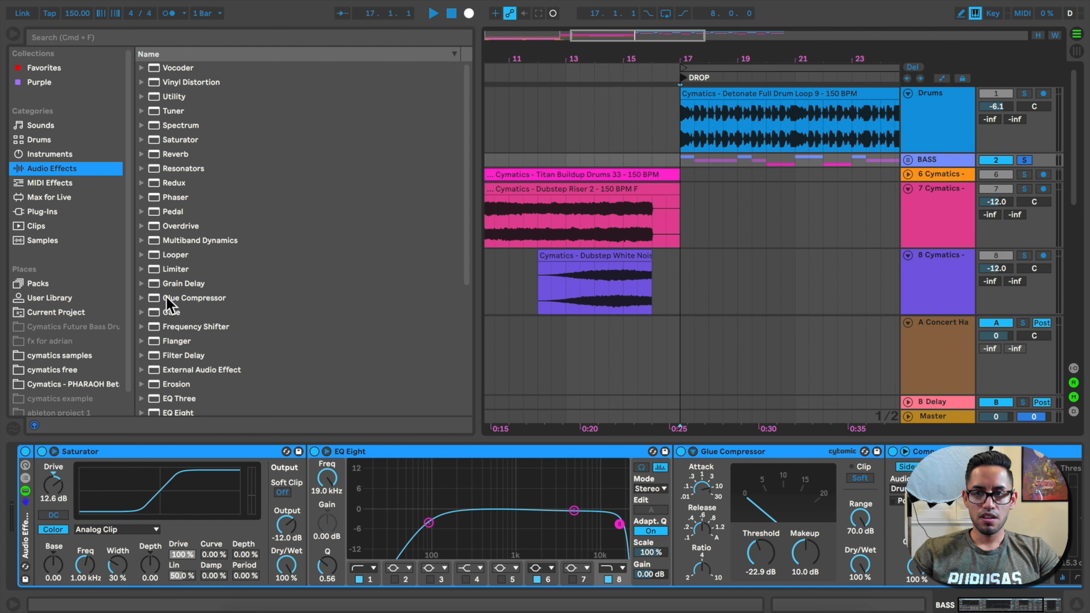
Play the soloed BASS group from bar 17 and compare it with its Audio Effect Rack bypassed and enabled
{"action": "key", "text": "space"}
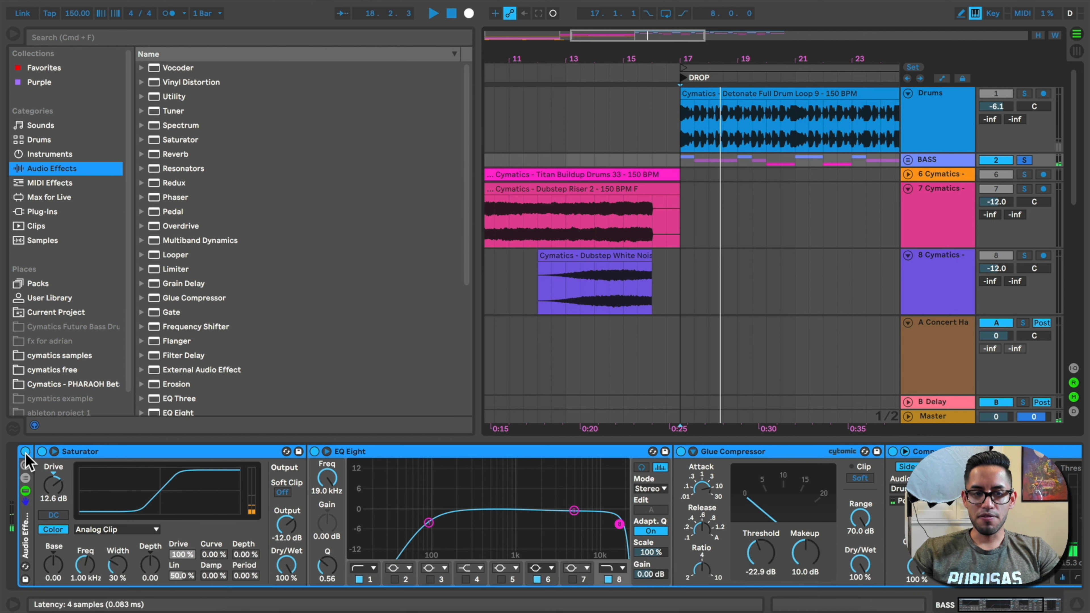
{"action": "left_click", "coordinate": [25, 451]}
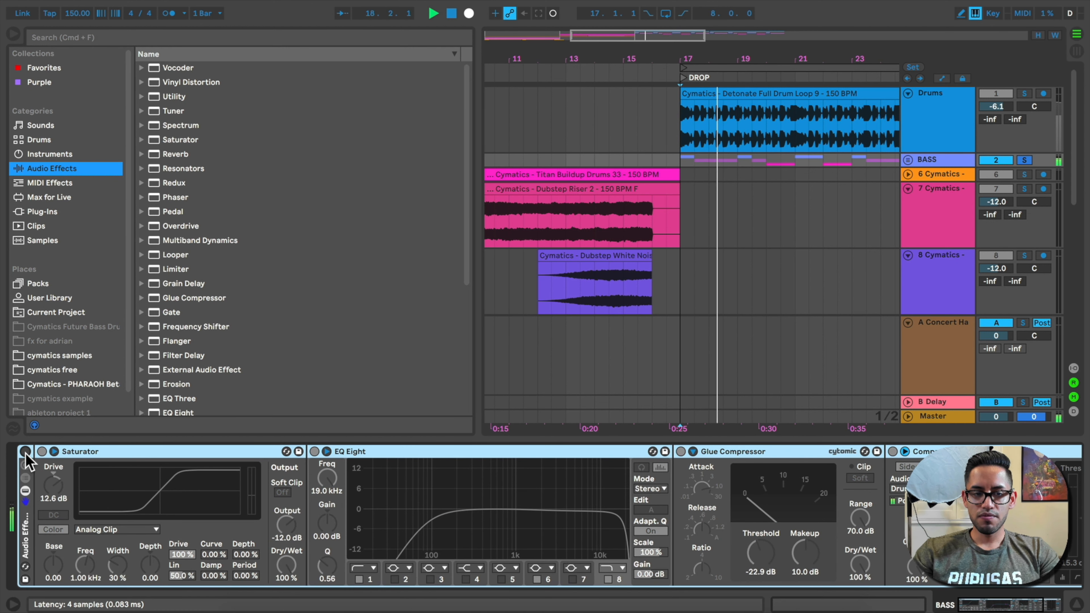
{"action": "left_click", "coordinate": [25, 451]}
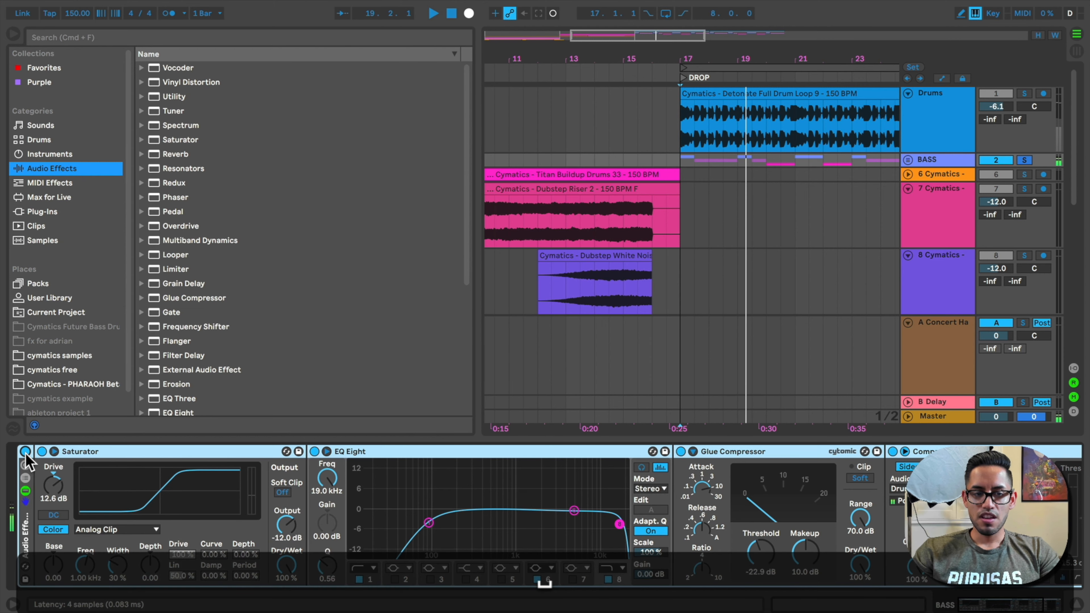
Copy the BASS group's Audio Effect Rack onto the ARP group, hiding the browser to make room
{"action": "key", "text": "super+c"}
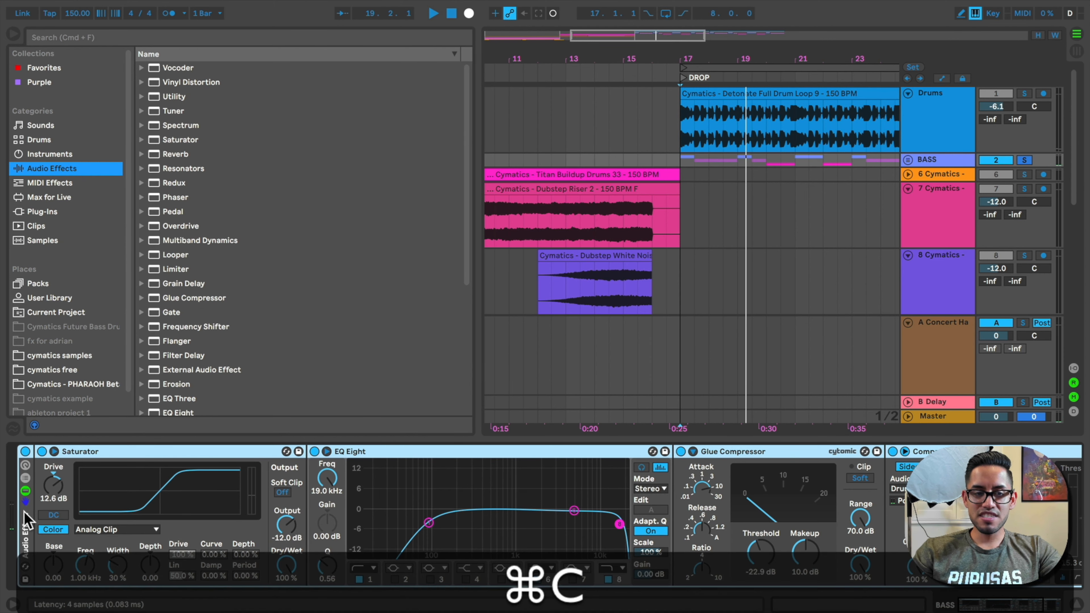
{"action": "scroll", "coordinate": [700, 176], "scroll_direction": "down", "scroll_amount": 10}
{"action": "scroll", "coordinate": [700, 175], "scroll_direction": "left", "scroll_amount": 6}
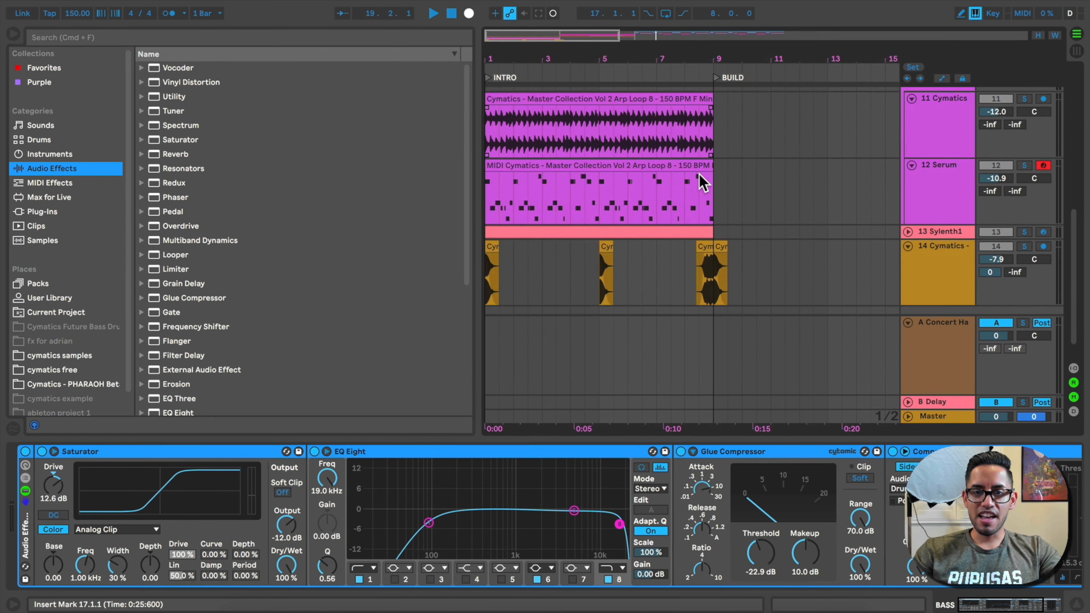
{"action": "left_click", "coordinate": [8, 37]}
{"action": "scroll", "coordinate": [200, 196], "scroll_direction": "up", "scroll_amount": 5}
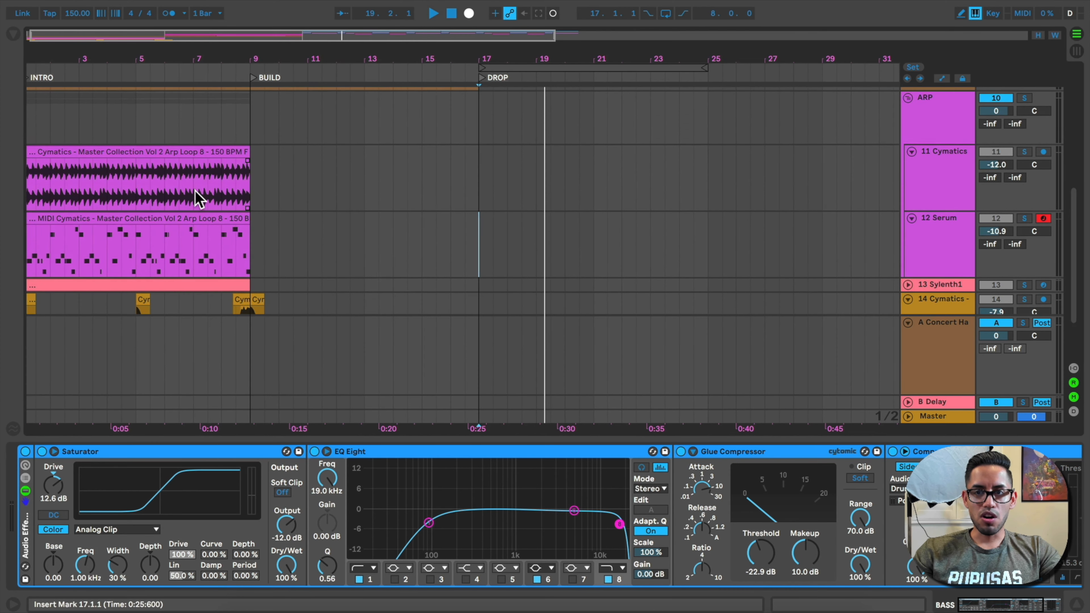
{"action": "left_click", "coordinate": [922, 129]}
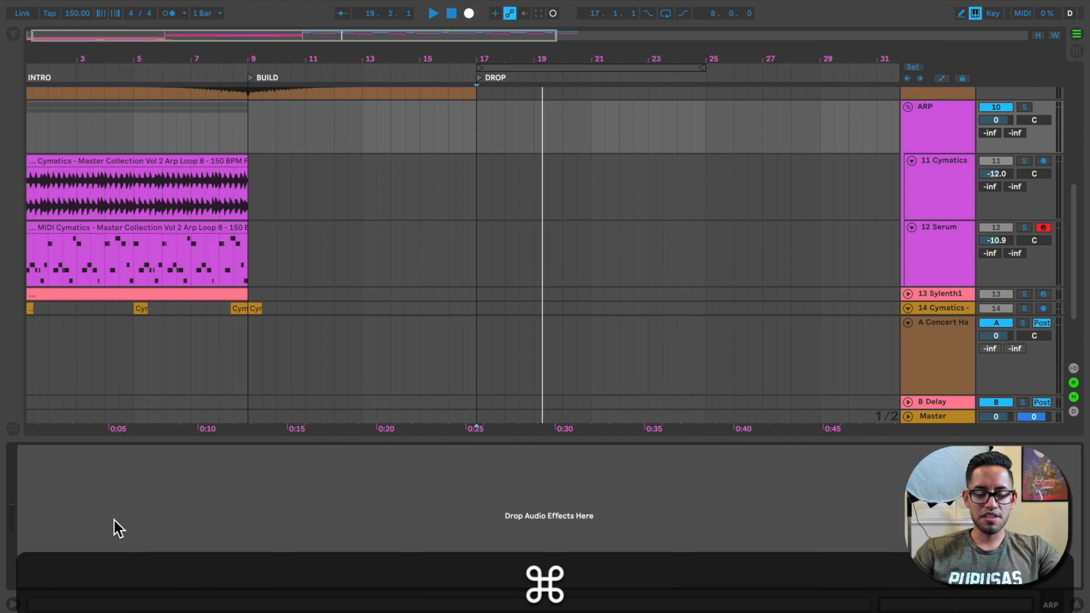
{"action": "key", "text": "super+v"}
{"action": "scroll", "coordinate": [196, 232], "scroll_direction": "down", "scroll_amount": 3}
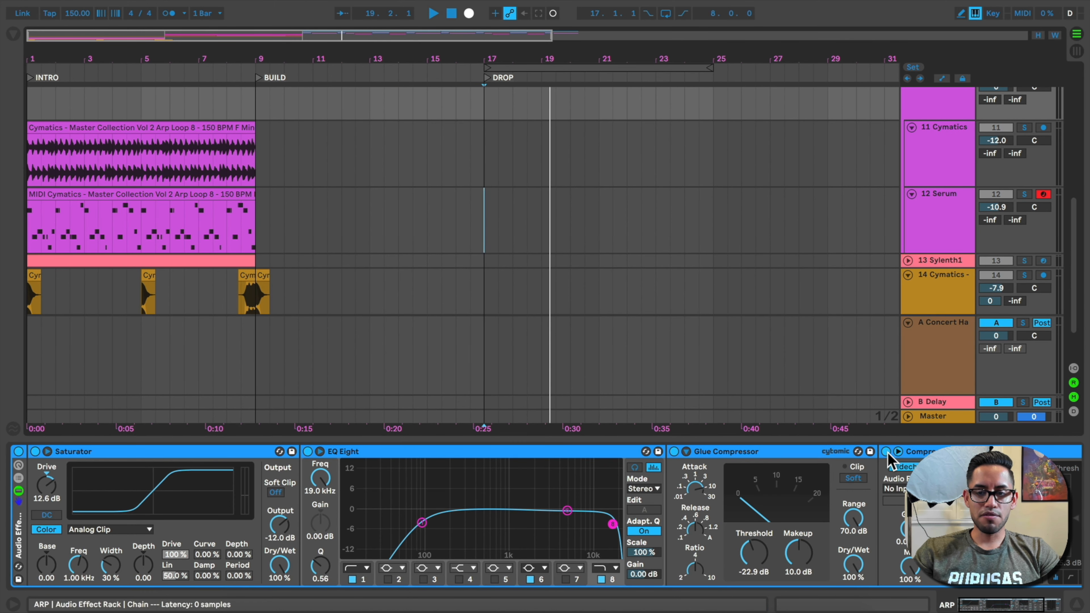
In the ARP rack, delete the Compressor, bypass the Glue Compressor and EQ Eight, and reset the Saturator's Drive to 0 dB
{"action": "left_click", "coordinate": [917, 453]}
{"action": "key", "text": "BackSpace"}
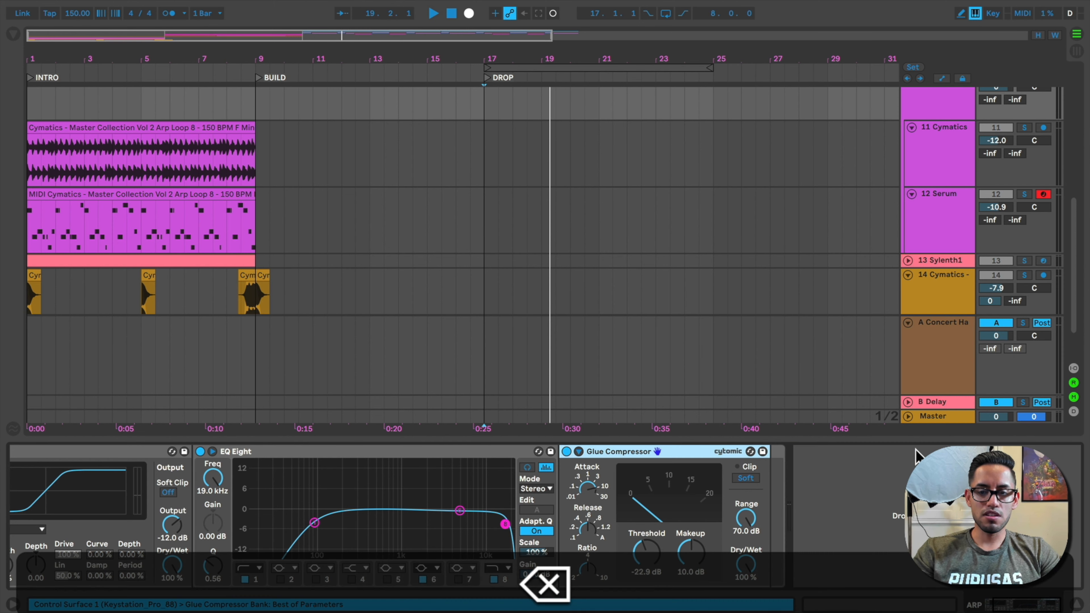
{"action": "left_click", "coordinate": [681, 452]}
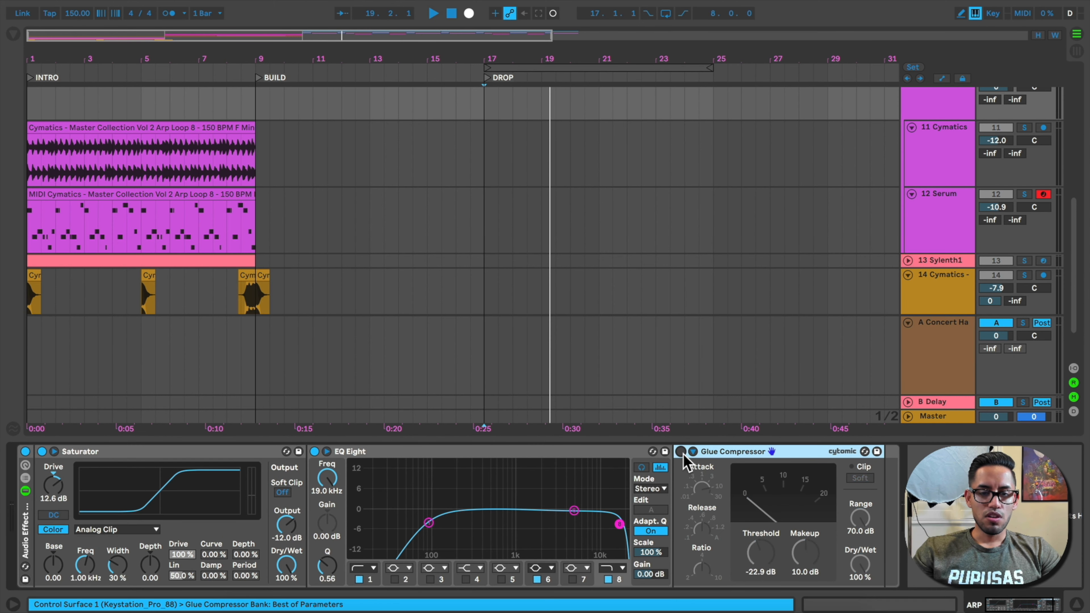
{"action": "left_click", "coordinate": [315, 451]}
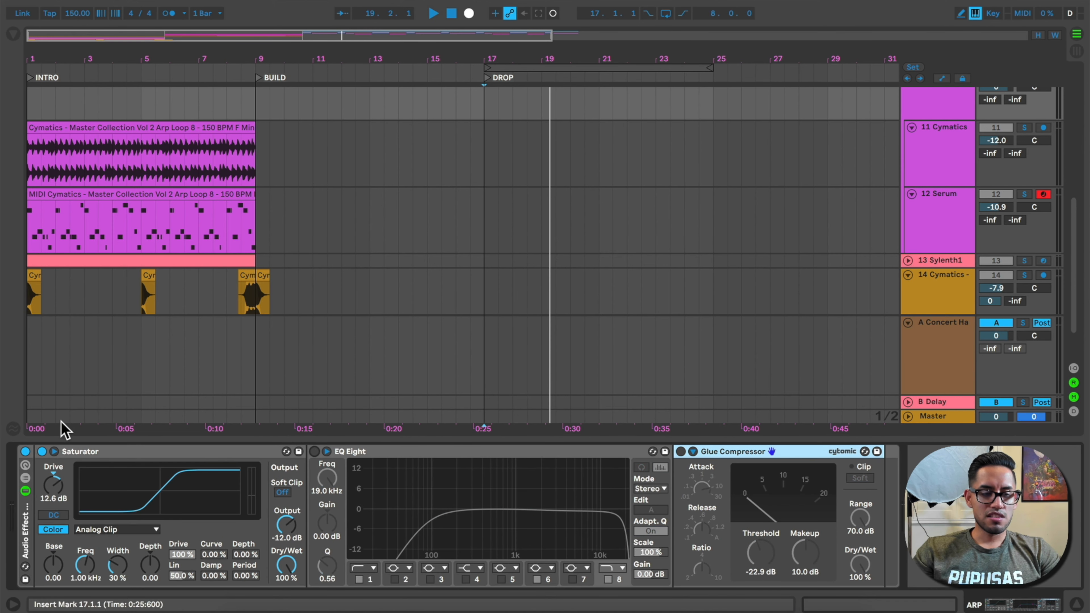
{"action": "left_click", "coordinate": [53, 484]}
{"action": "key", "text": "Delete"}
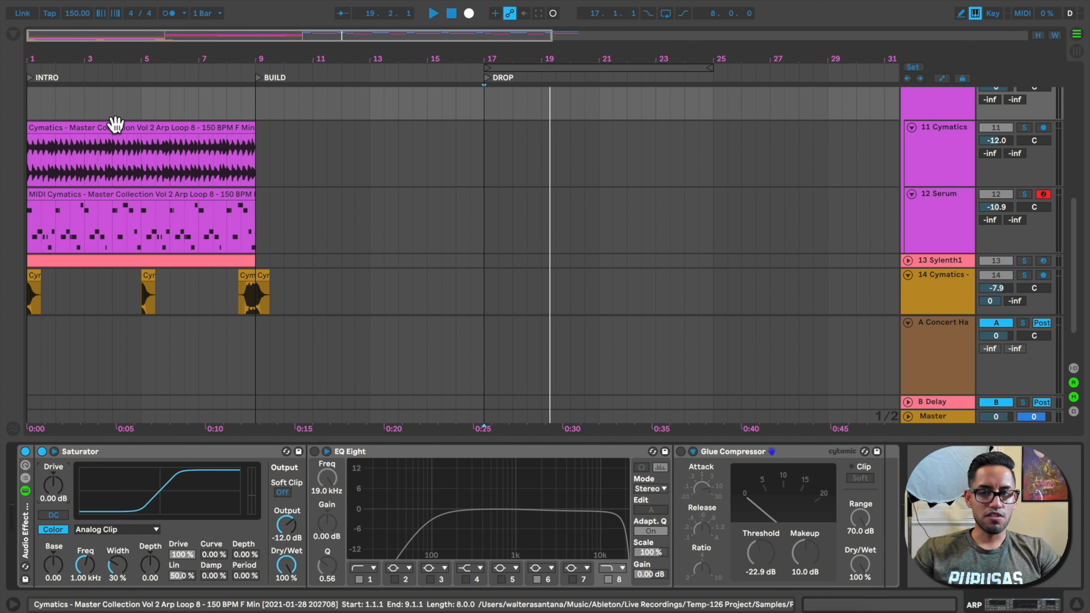
Solo the ARP group and play the intro from bar 1
{"action": "scroll", "coordinate": [1031, 174], "scroll_direction": "up", "scroll_amount": 3}
{"action": "left_click", "coordinate": [1025, 171]}
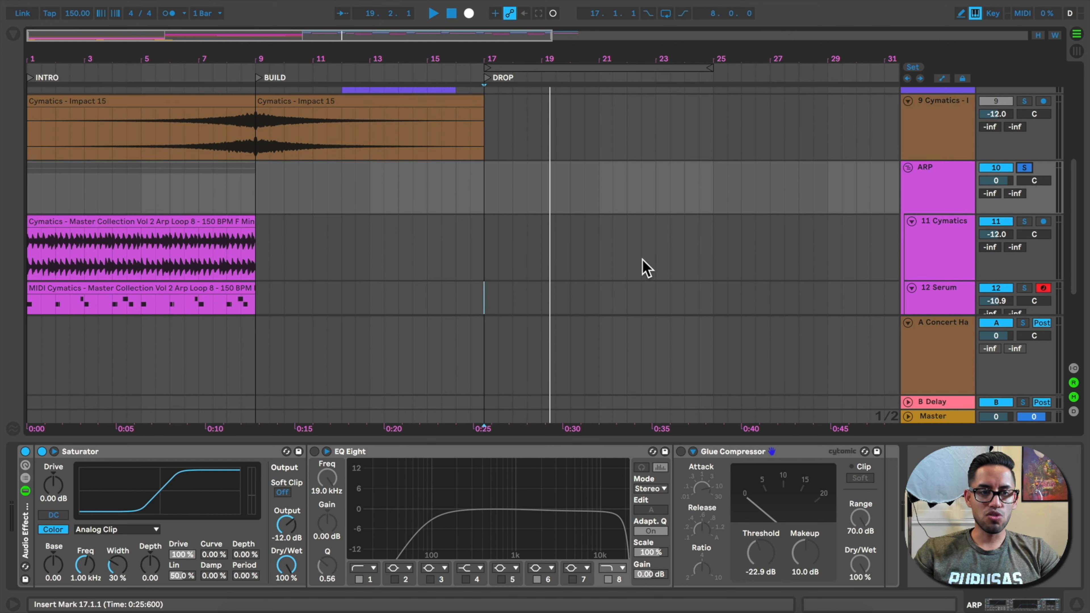
{"action": "scroll", "coordinate": [645, 267], "scroll_direction": "down", "scroll_amount": 1}
{"action": "left_click", "coordinate": [32, 189]}
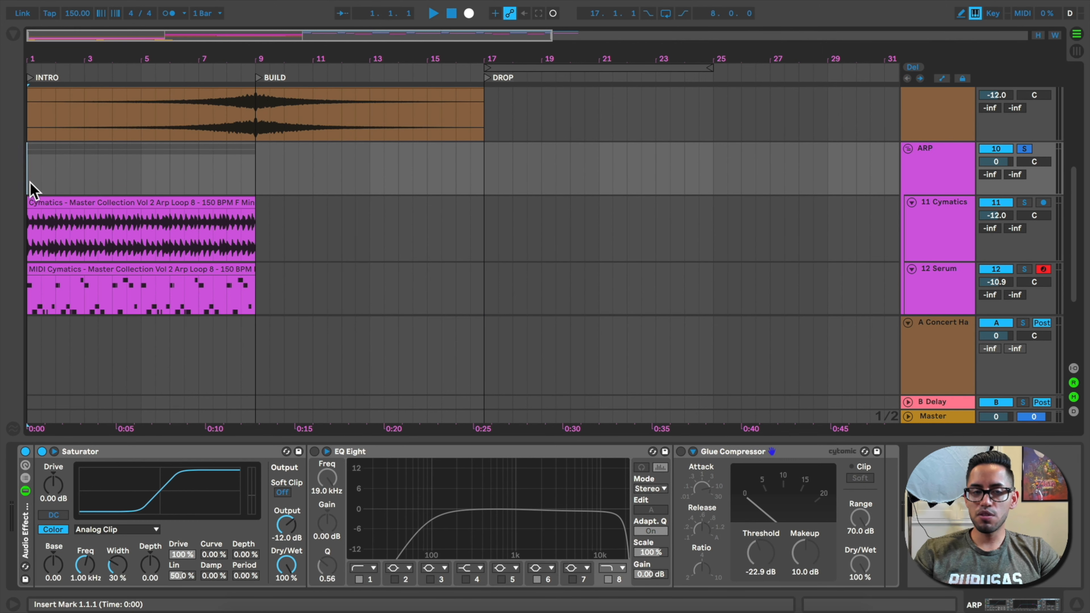
{"action": "key", "text": "space"}
Set the ARP group's Saturator Drive to 12 dB, switching the device off and on during playback to compare
{"action": "left_click_drag", "start_coordinate": [52, 485], "coordinate": [53, 459]}
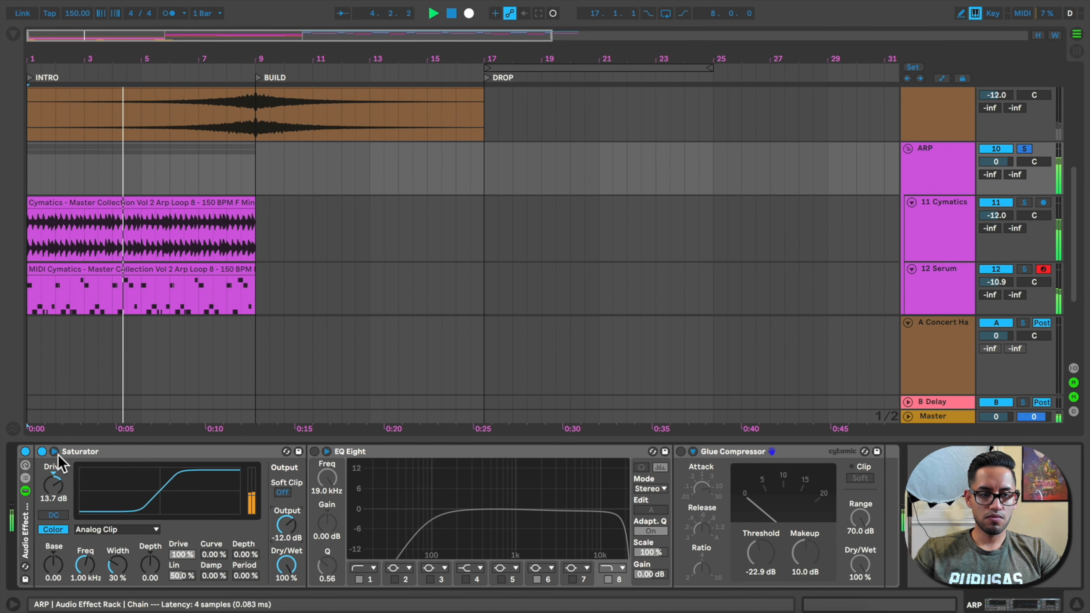
{"action": "left_click", "coordinate": [42, 451]}
{"action": "left_click", "coordinate": [43, 451]}
{"action": "left_click", "coordinate": [42, 451]}
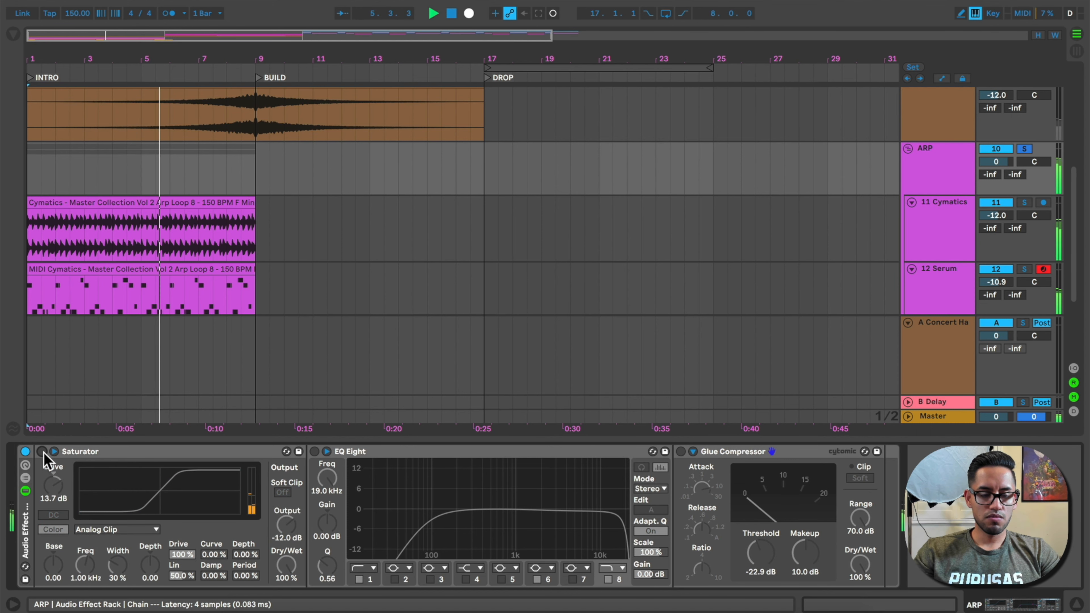
{"action": "key", "text": "space"}
{"action": "key", "text": "space"}
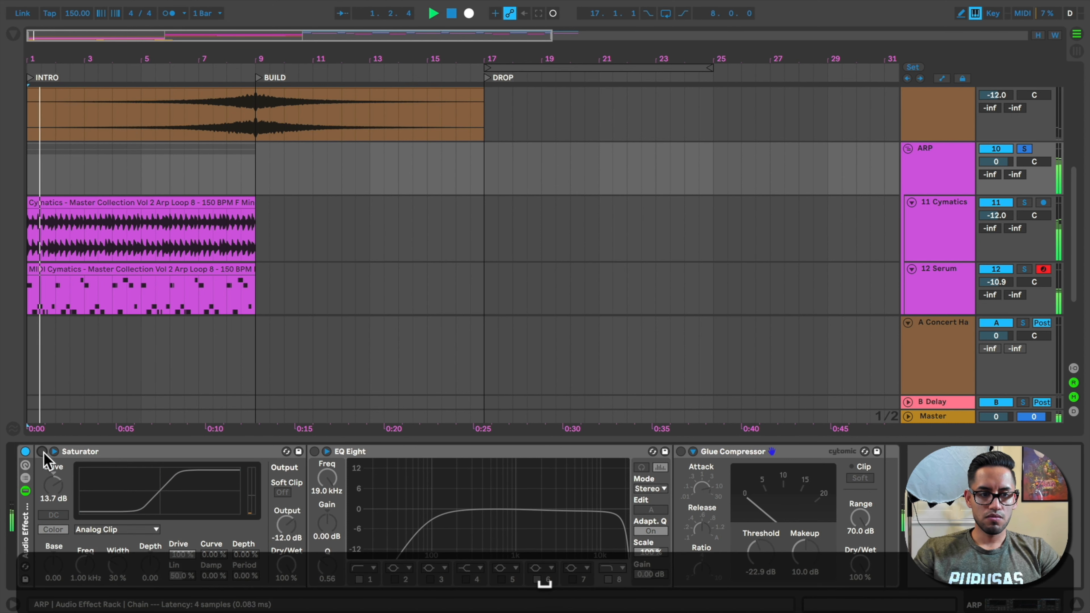
{"action": "left_click", "coordinate": [42, 451]}
{"action": "mouse_move", "coordinate": [53, 485]}
{"action": "left_mouse_down"}
{"action": "mouse_move", "coordinate": [53, 461]}
{"action": "mouse_move", "coordinate": [53, 488]}
{"action": "left_mouse_up"}
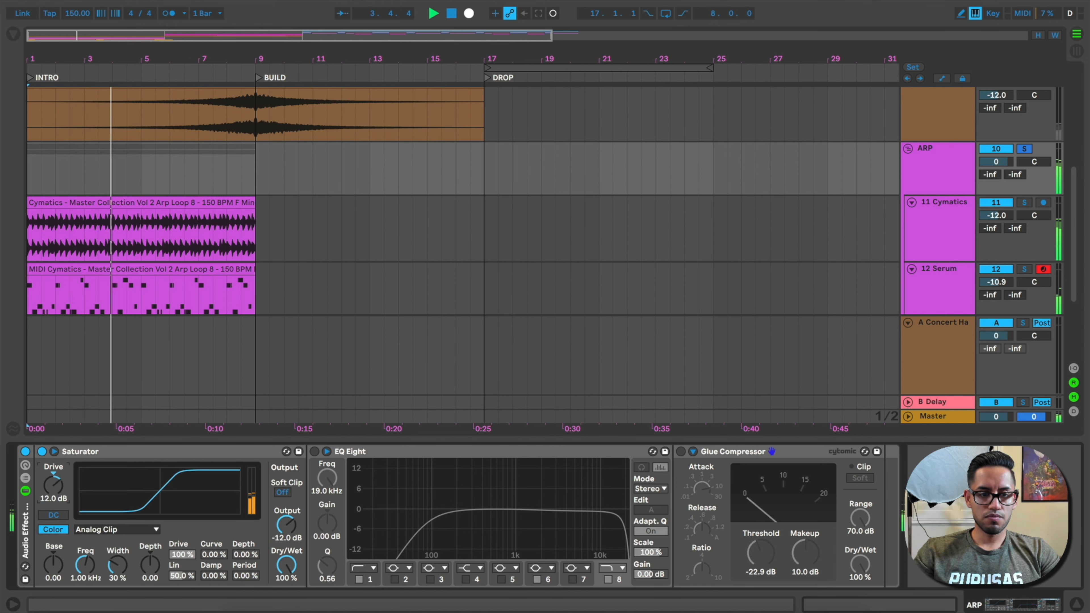
Replay the soloed ARP from bar 1 and lower the Saturator's Output to -12.9 dB
{"action": "key", "text": "space"}
{"action": "key", "text": "space"}
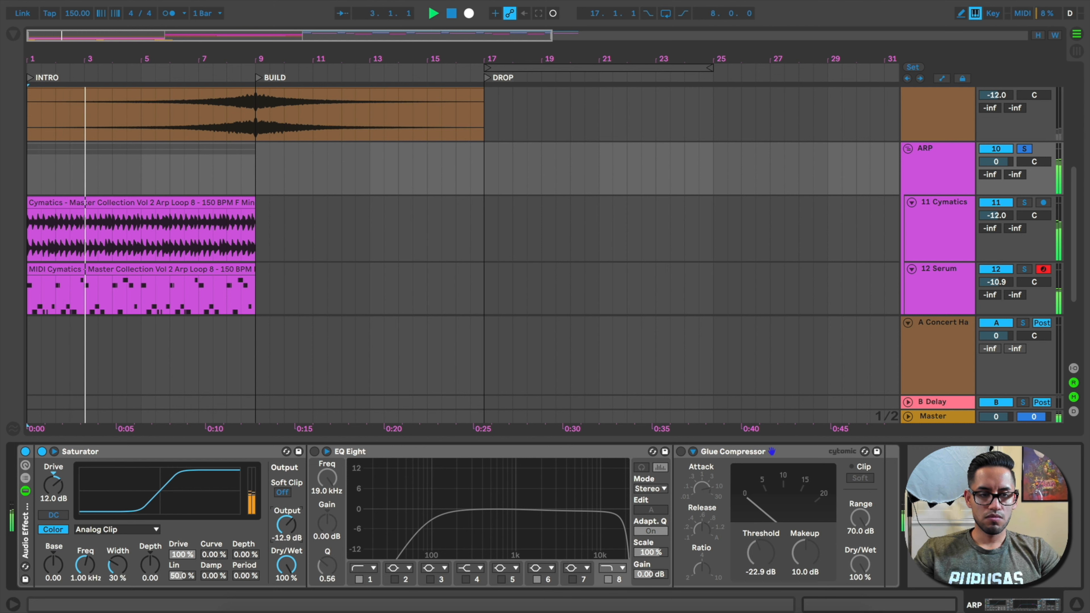
{"action": "key", "text": "space"}
{"action": "key", "text": "space"}
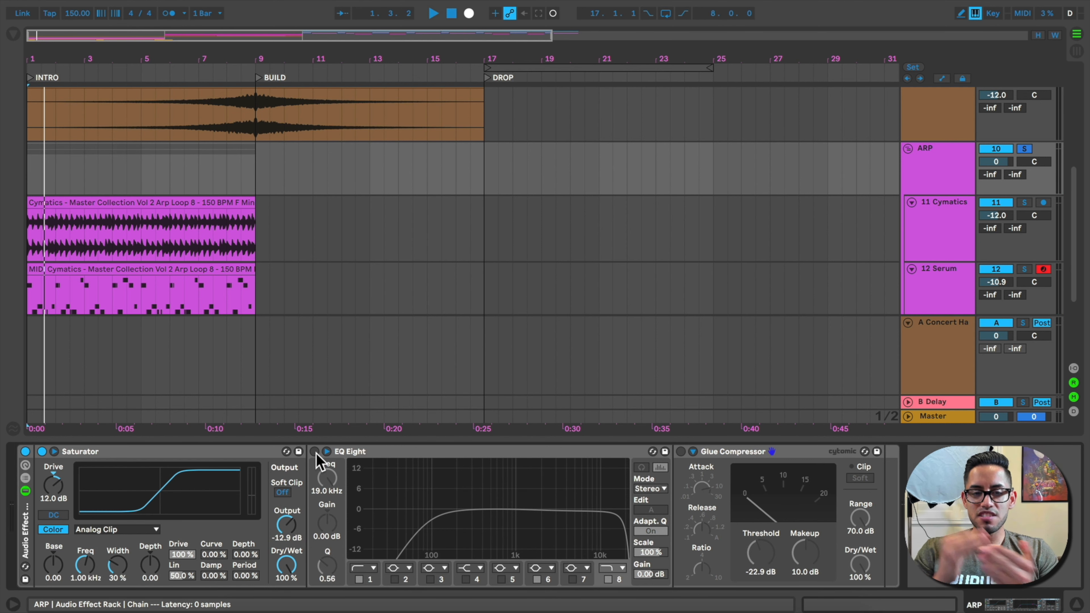
Turn on the ARP group's EQ Eight and move its low-cut band to about 297 Hz during playback
{"action": "left_click_drag", "start_coordinate": [134, 57], "coordinate": [134, 171]}
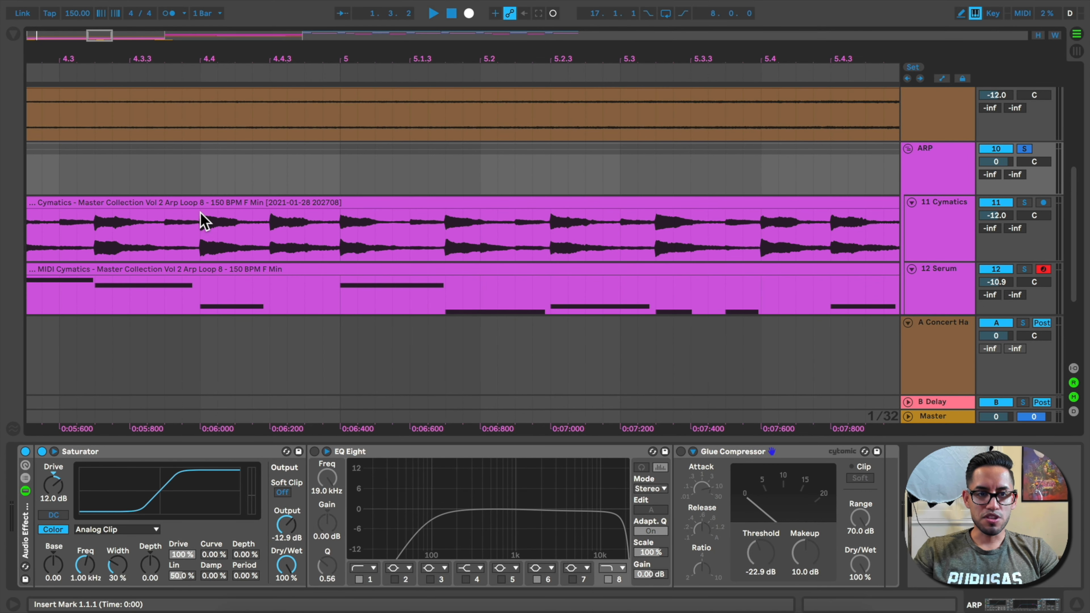
{"action": "left_click_drag", "start_coordinate": [134, 172], "coordinate": [134, 57]}
{"action": "left_click", "coordinate": [314, 451]}
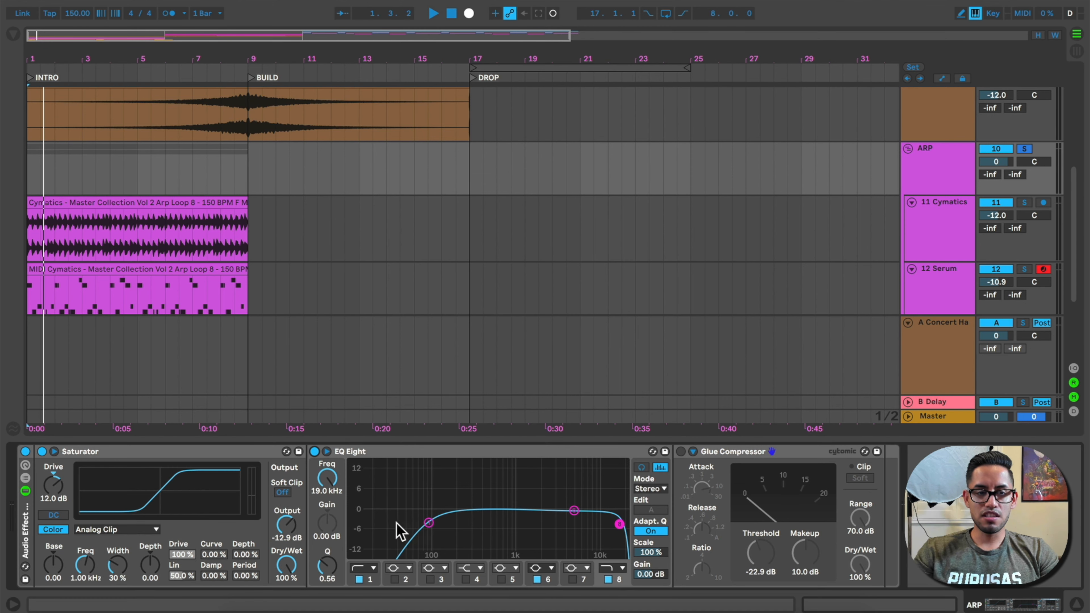
{"action": "key", "text": "space"}
{"action": "left_click_drag", "start_coordinate": [428, 523], "coordinate": [420, 523]}
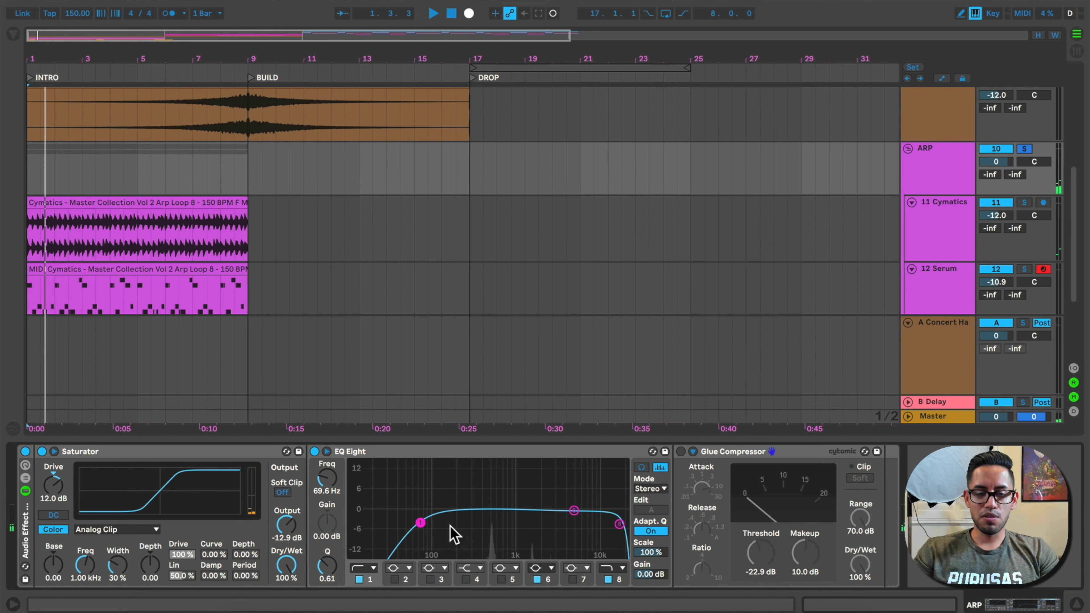
{"action": "left_click_drag", "start_coordinate": [421, 522], "coordinate": [472, 519]}
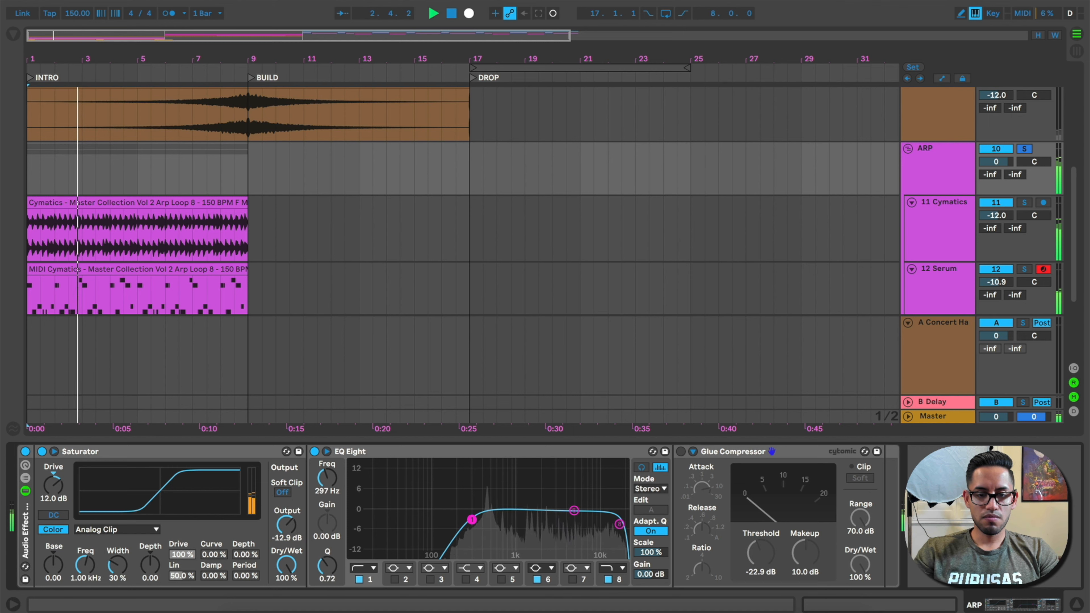
Shape the ARP's EQ Eight with a slight band 6 dip below 1 kHz and band 5 at 1.94 kHz, -1.12 dB
{"action": "left_click_drag", "start_coordinate": [575, 510], "coordinate": [500, 514]}
{"action": "left_click", "coordinate": [500, 579]}
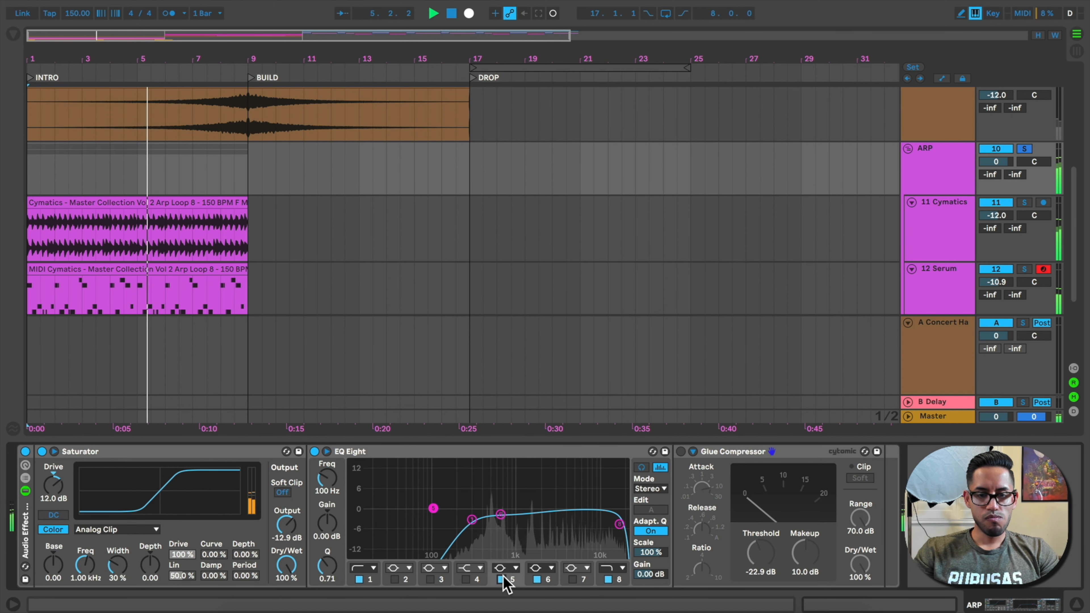
{"action": "left_click_drag", "start_coordinate": [433, 508], "coordinate": [538, 512]}
Turn on the ARP group's Glue Compressor and set Threshold to -25.7 dB and Makeup to 5.71 dB during playback
{"action": "left_click", "coordinate": [681, 452]}
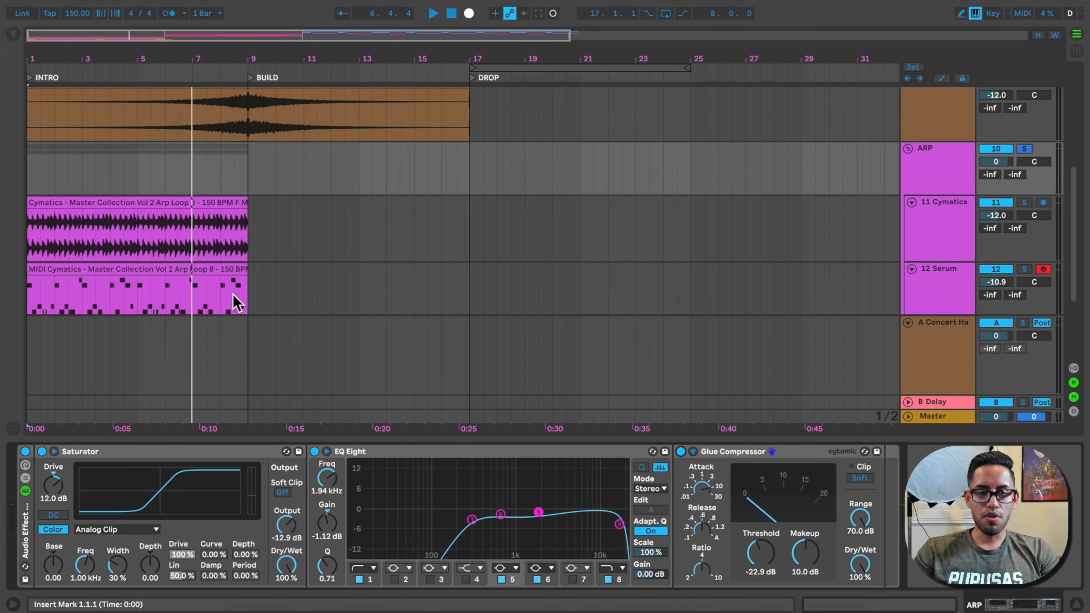
{"action": "scroll", "coordinate": [239, 304], "scroll_direction": "down", "scroll_amount": 2}
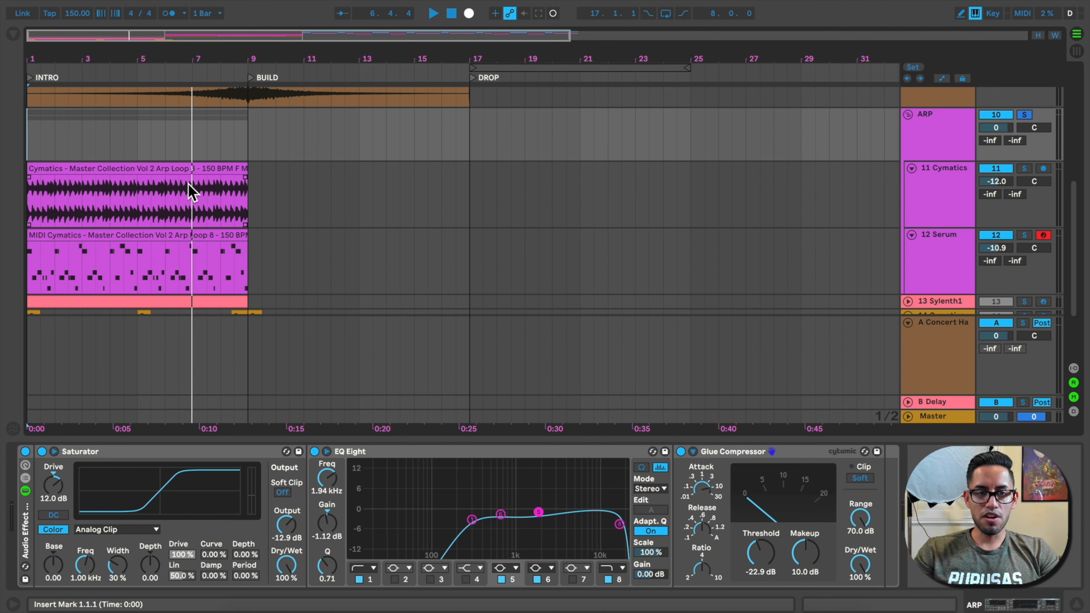
{"action": "key", "text": "space"}
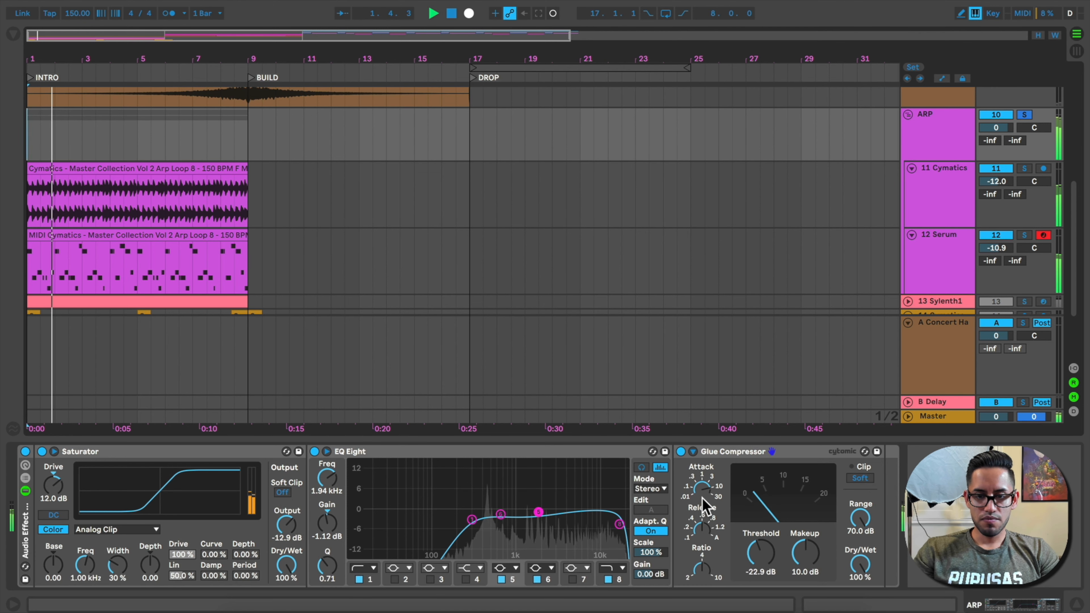
{"action": "left_click_drag", "start_coordinate": [762, 551], "coordinate": [805, 565]}
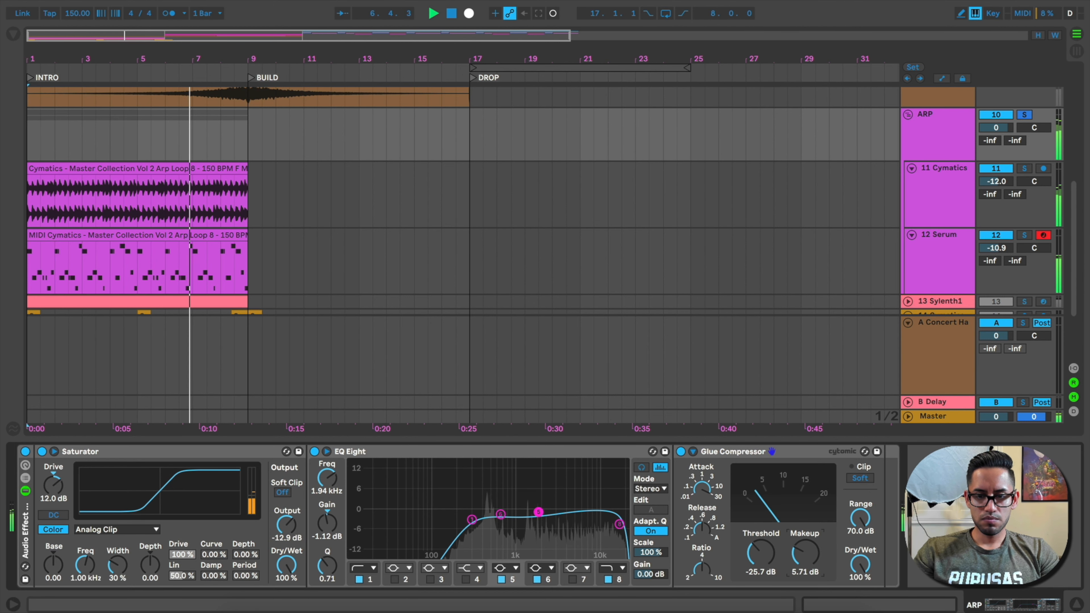
Play the soloed ARP from bar 1 with its effect rack bypassed and with it enabled to compare
{"action": "left_click", "coordinate": [25, 452]}
{"action": "key", "text": "space"}
{"action": "key", "text": "space"}
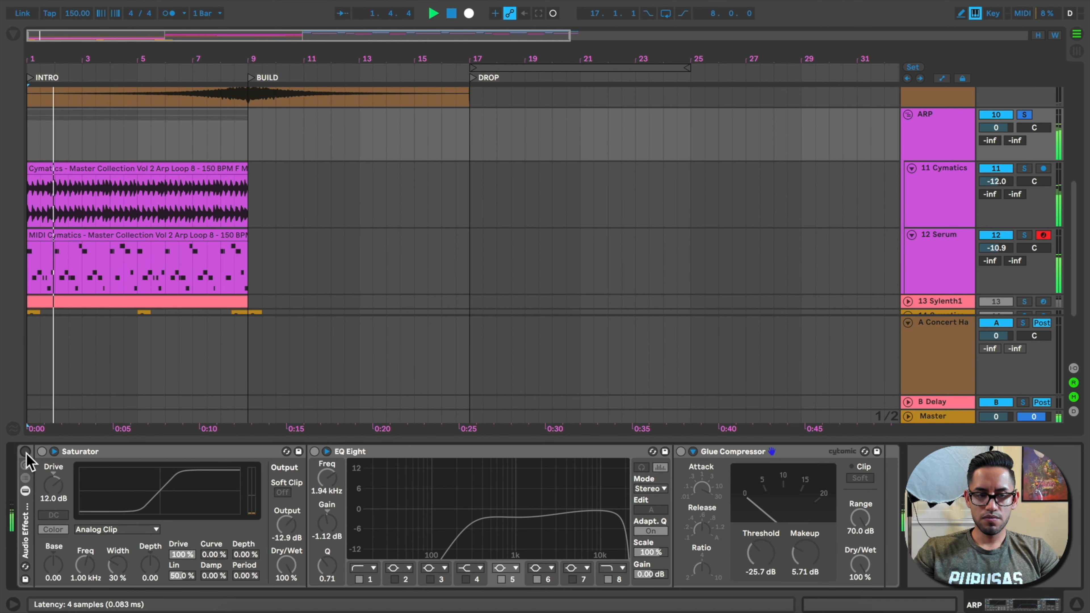
{"action": "key", "text": "space"}
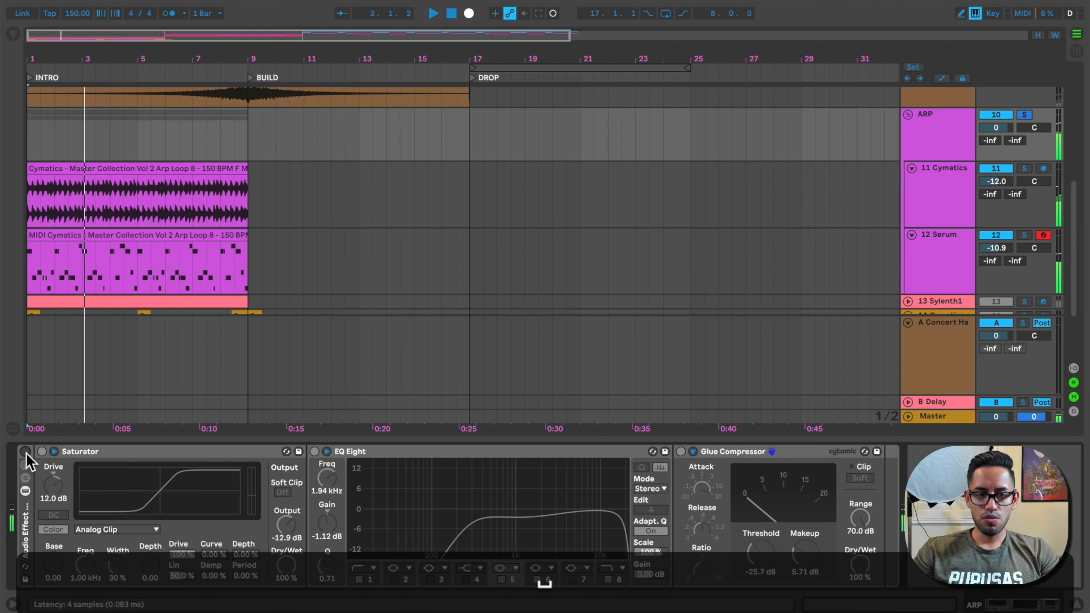
{"action": "left_click", "coordinate": [25, 451]}
{"action": "key", "text": "space"}
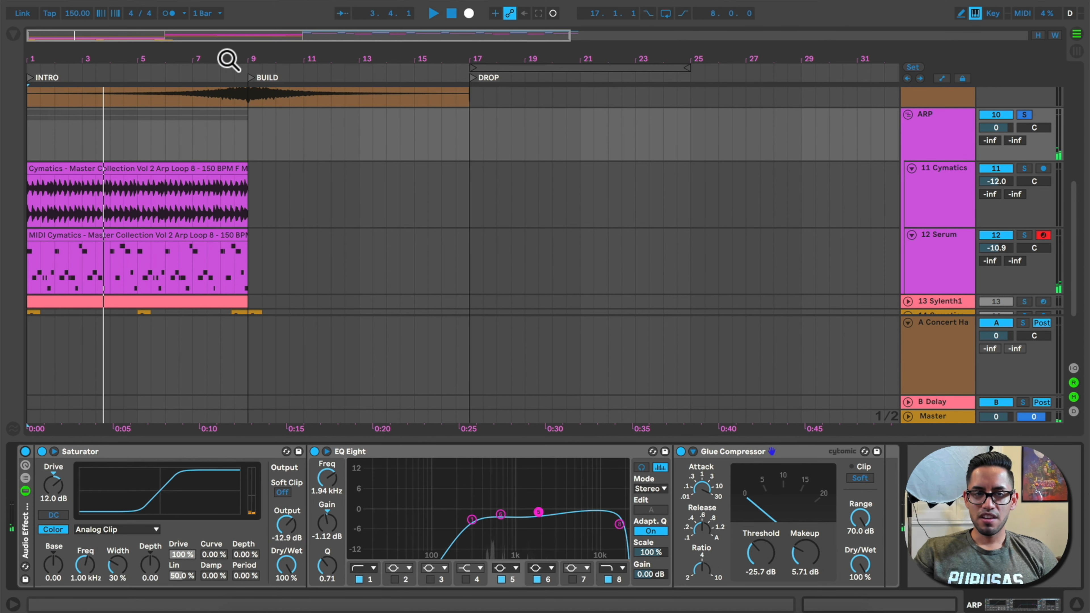
Examine the ARP waveform and notes up close around bar 6, and the Drums and BASS tracks at the DROP locator
{"action": "left_click_drag", "start_coordinate": [185, 57], "coordinate": [274, 209]}
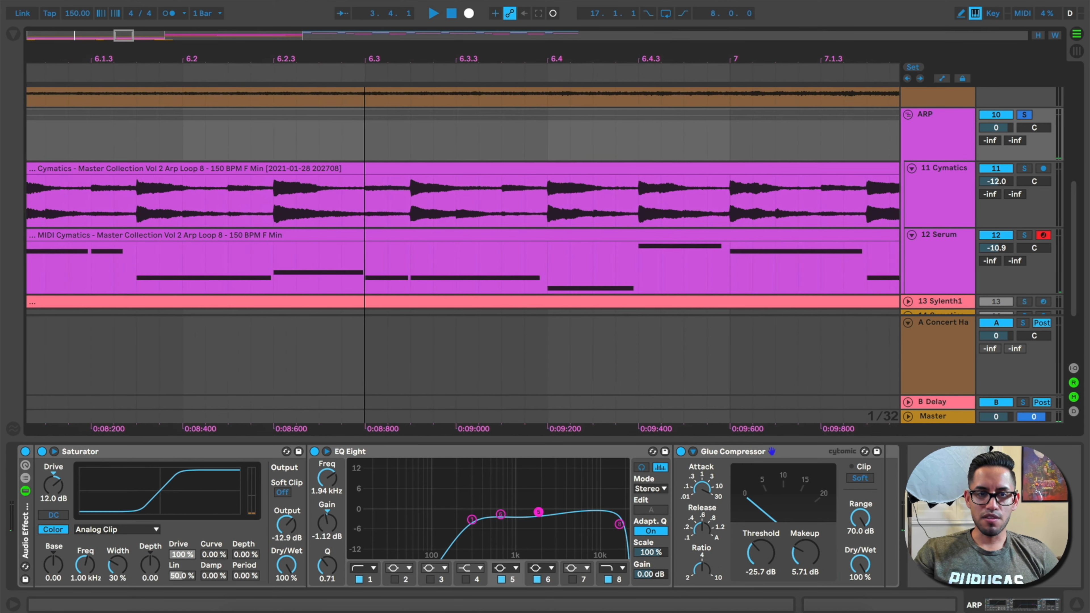
{"action": "left_click_drag", "start_coordinate": [273, 43], "coordinate": [262, 1]}
{"action": "left_click_drag", "start_coordinate": [269, 58], "coordinate": [271, 120]}
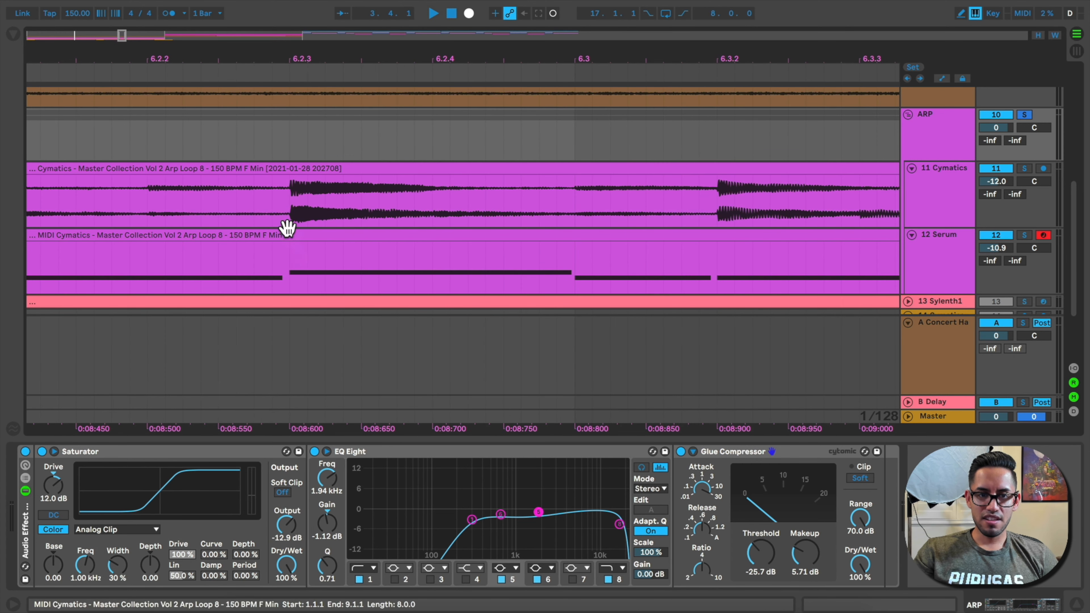
{"action": "left_click_drag", "start_coordinate": [345, 57], "coordinate": [344, 1]}
{"action": "scroll", "coordinate": [190, 176], "scroll_direction": "up", "scroll_amount": 10}
{"action": "left_click_drag", "start_coordinate": [310, 58], "coordinate": [310, 118]}
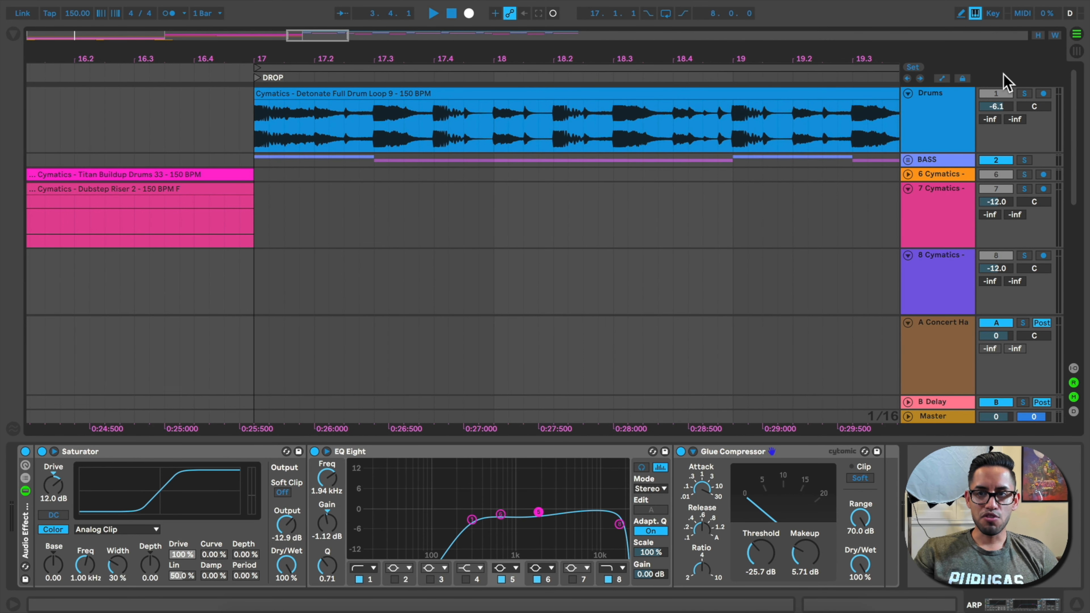
Play the soloed Drums track from the DROP locator and inspect the start of its loop at bar 17 up close
{"action": "key", "text": "space"}
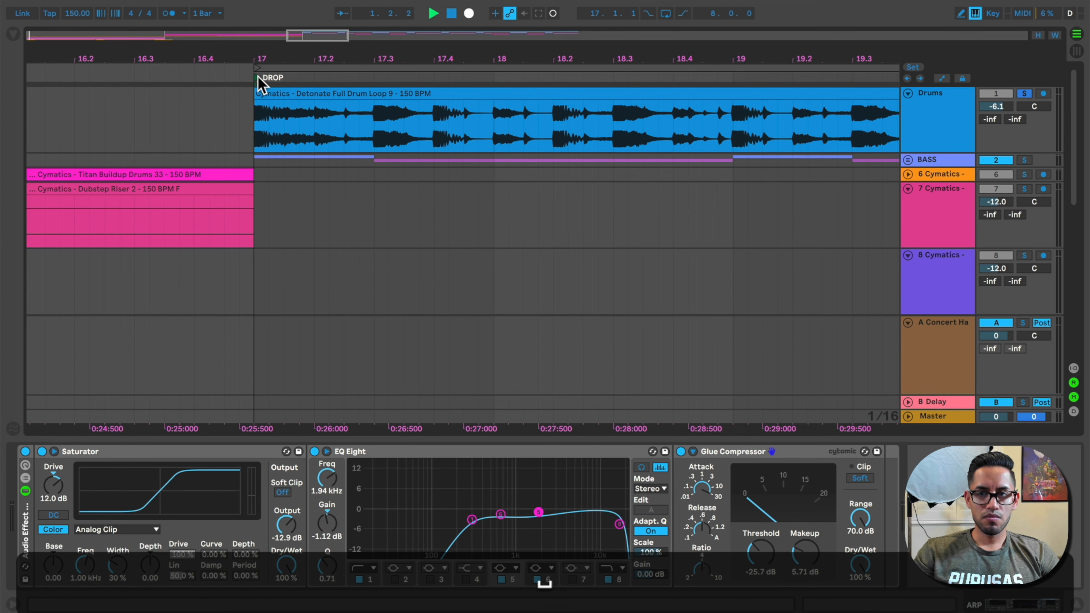
{"action": "key", "text": "space"}
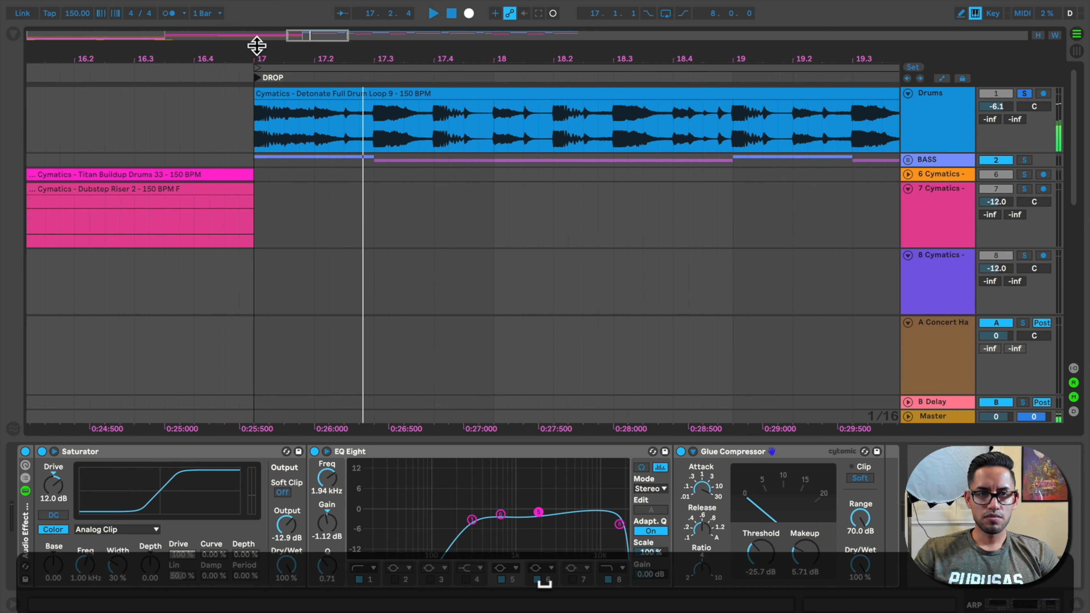
{"action": "left_click_drag", "start_coordinate": [261, 52], "coordinate": [256, 109]}
{"action": "left_click", "coordinate": [254, 112]}
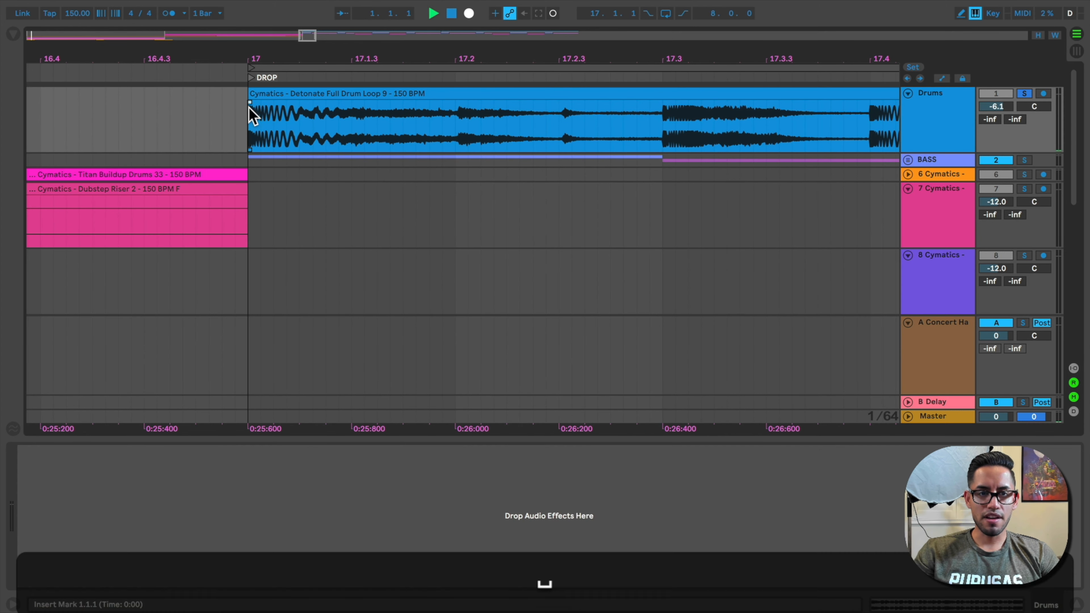
{"action": "left_click", "coordinate": [252, 77]}
{"action": "left_click_drag", "start_coordinate": [271, 62], "coordinate": [271, 15]}
{"action": "key", "text": "space"}
Look over all tracks from INTRO to DROP and display the ARP group's effect rack
{"action": "scroll", "coordinate": [270, 282], "scroll_direction": "down", "scroll_amount": 15}
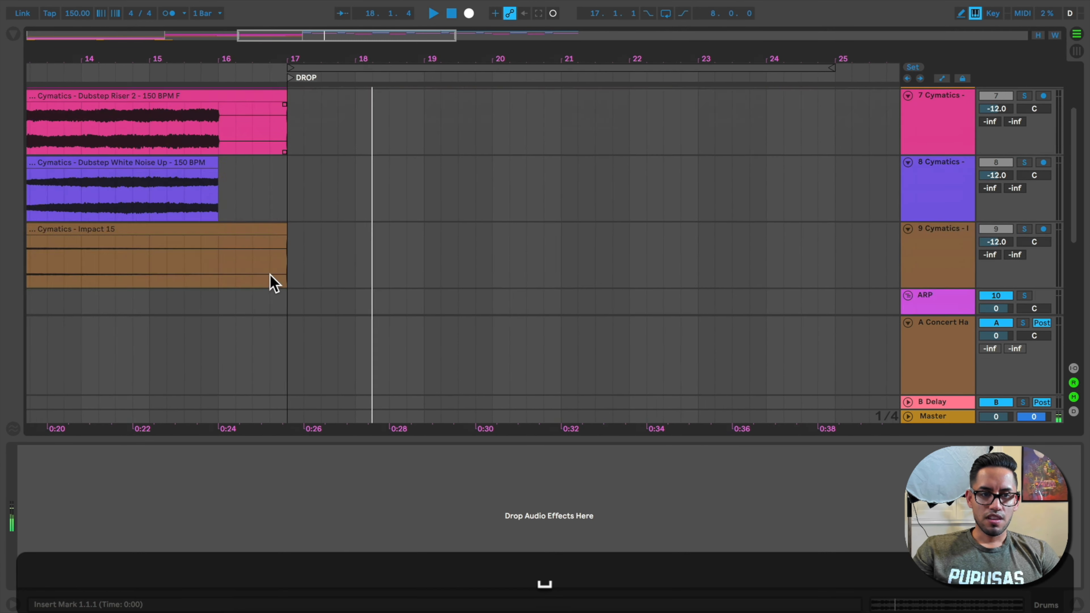
{"action": "scroll", "coordinate": [325, 160], "scroll_direction": "up", "scroll_amount": 15}
{"action": "scroll", "coordinate": [325, 160], "scroll_direction": "left", "scroll_amount": 6}
{"action": "scroll", "coordinate": [325, 160], "scroll_direction": "left", "scroll_amount": 6}
{"action": "scroll", "coordinate": [327, 161], "scroll_direction": "up", "scroll_amount": 1}
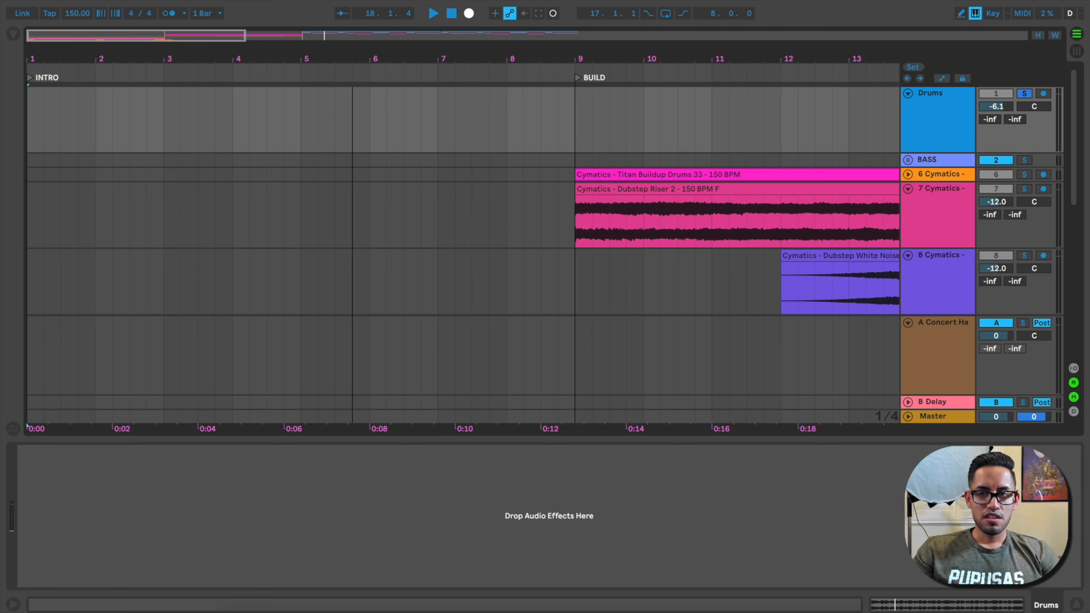
{"action": "left_click_drag", "start_coordinate": [661, 60], "coordinate": [665, 13]}
{"action": "scroll", "coordinate": [257, 279], "scroll_direction": "down", "scroll_amount": 10}
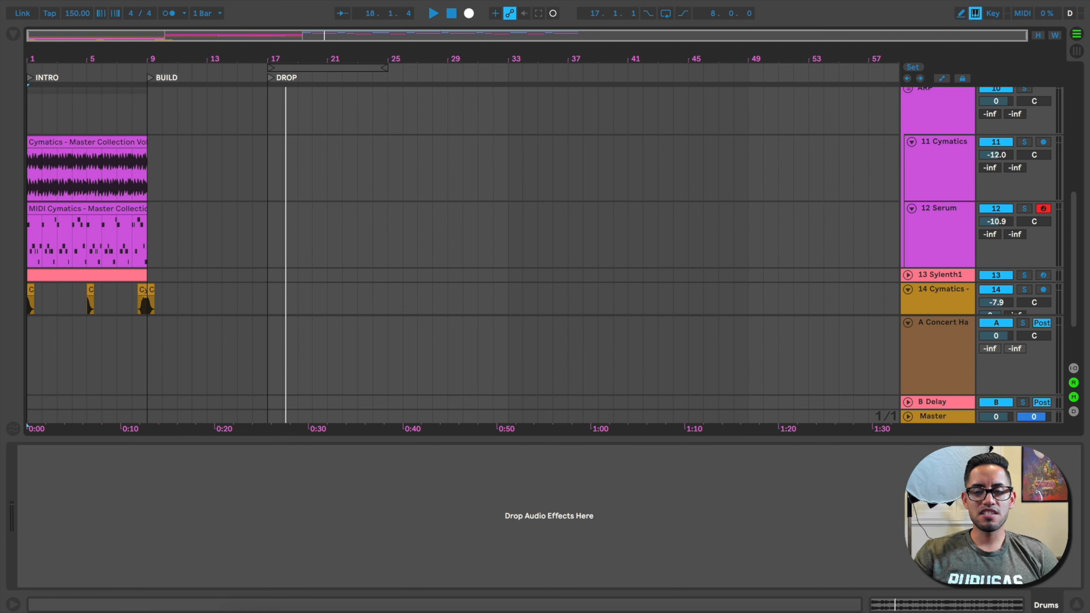
{"action": "left_click", "coordinate": [1077, 606]}
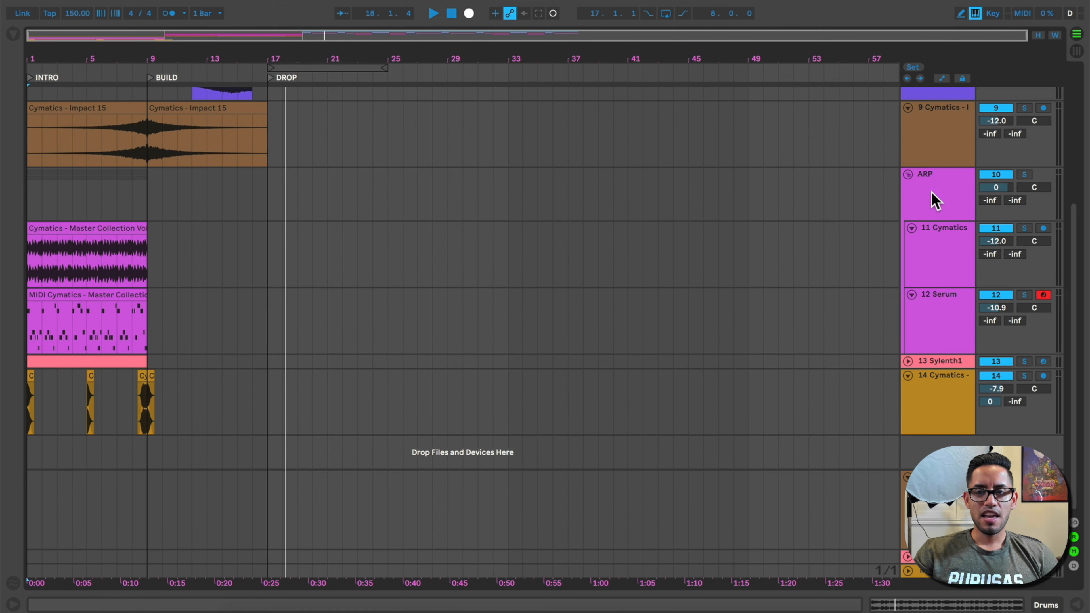
{"action": "left_click", "coordinate": [935, 199]}
{"action": "key", "text": "shift+Tab"}
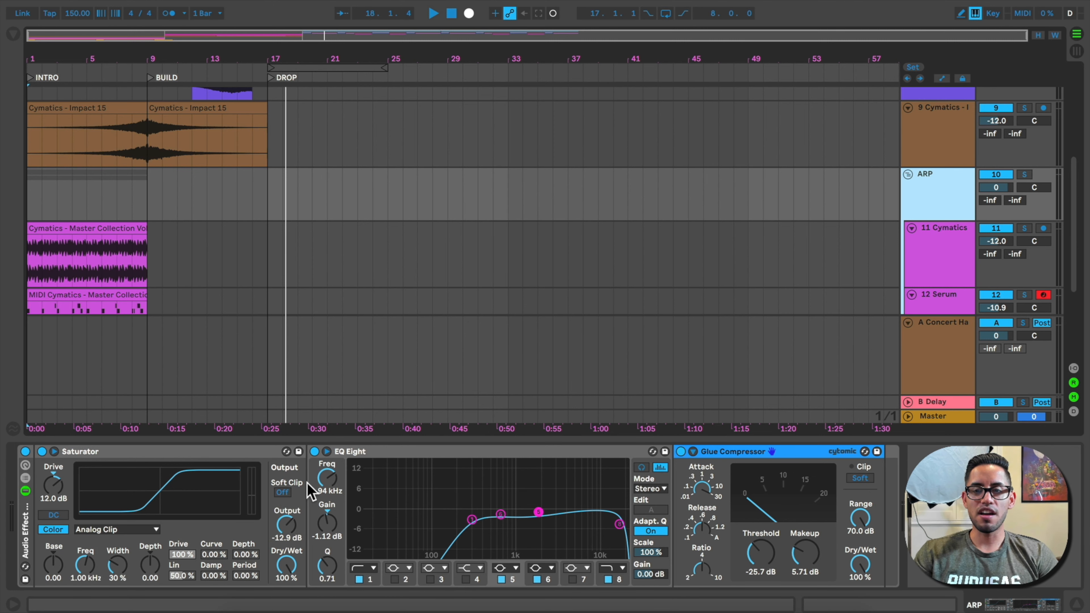
Play the song from bar 1 through the BUILD in the mixer, with the ARP group folded
{"action": "left_click", "coordinate": [1077, 52]}
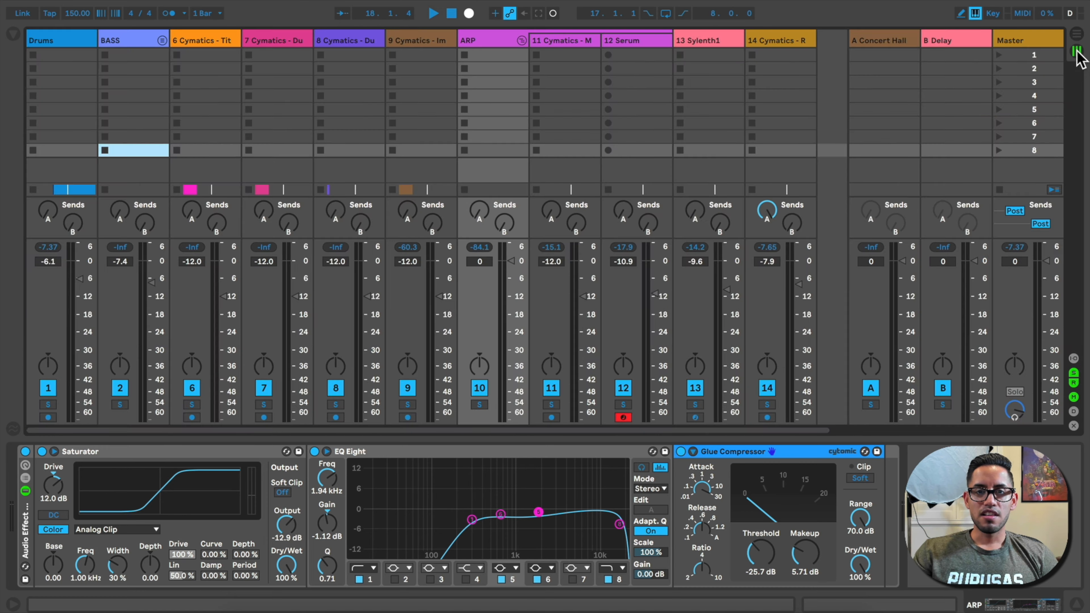
{"action": "left_click", "coordinate": [435, 14]}
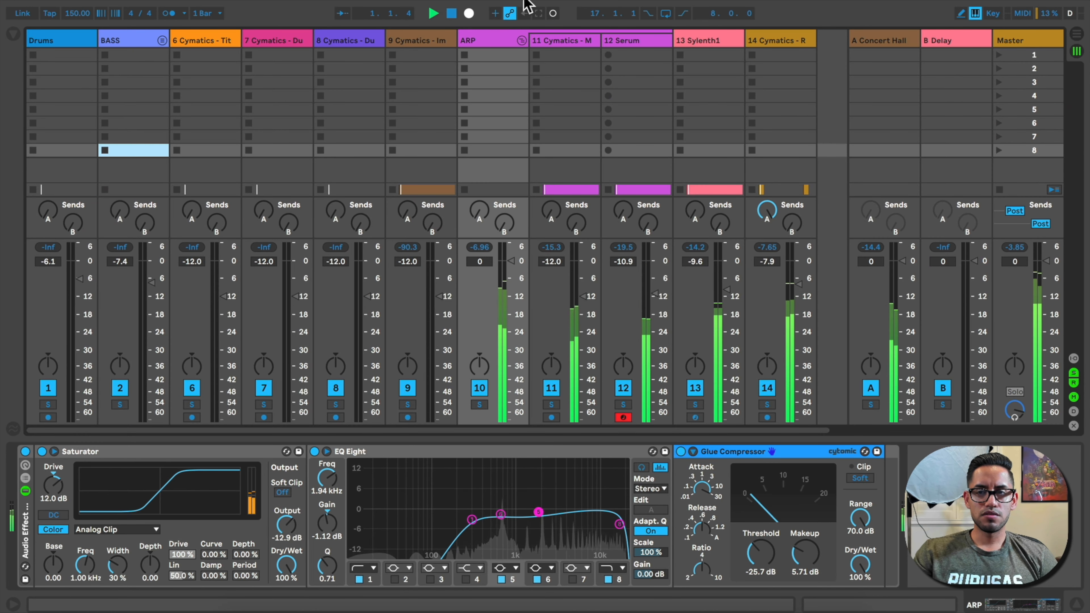
{"action": "left_click", "coordinate": [522, 40]}
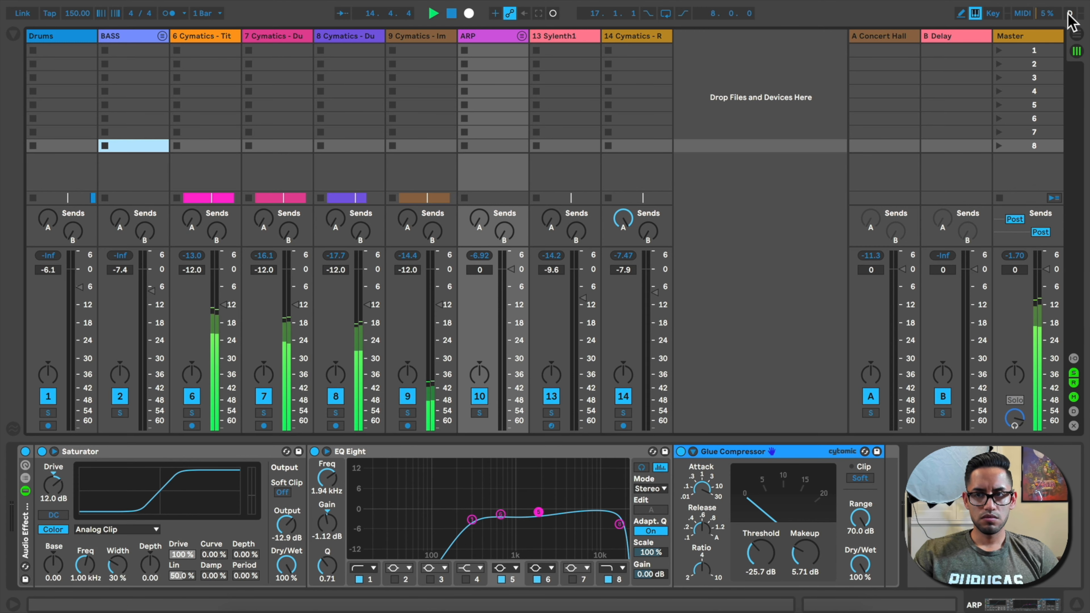
{"action": "left_click", "coordinate": [1077, 33]}
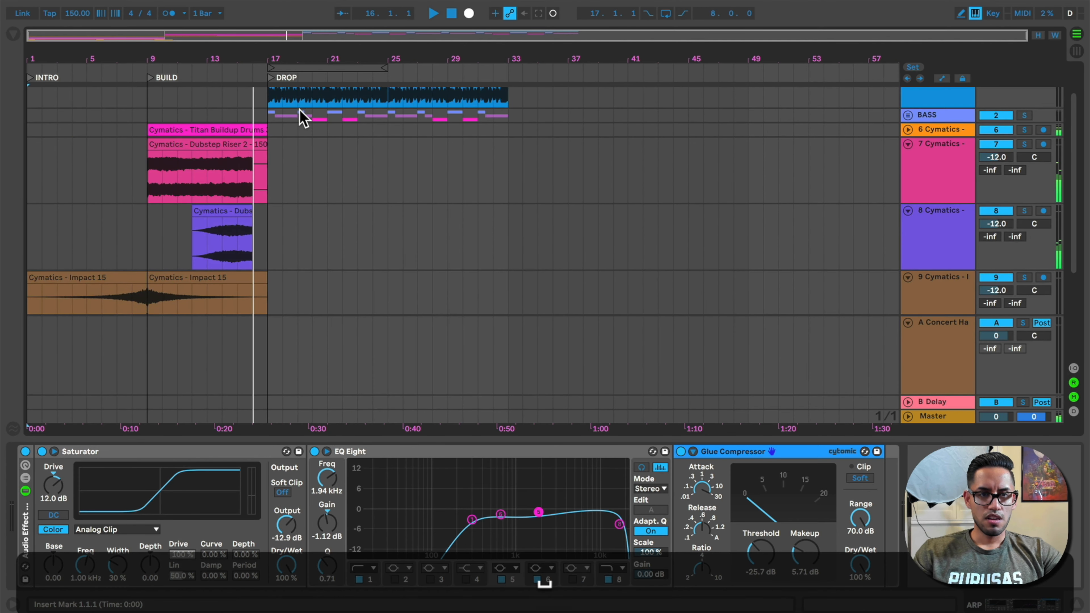
Unfold the BASS group to show its tracks around the DROP locator, and hide the device view
{"action": "left_click_drag", "start_coordinate": [281, 70], "coordinate": [283, 86]}
{"action": "left_click_drag", "start_coordinate": [240, 127], "coordinate": [313, 171]}
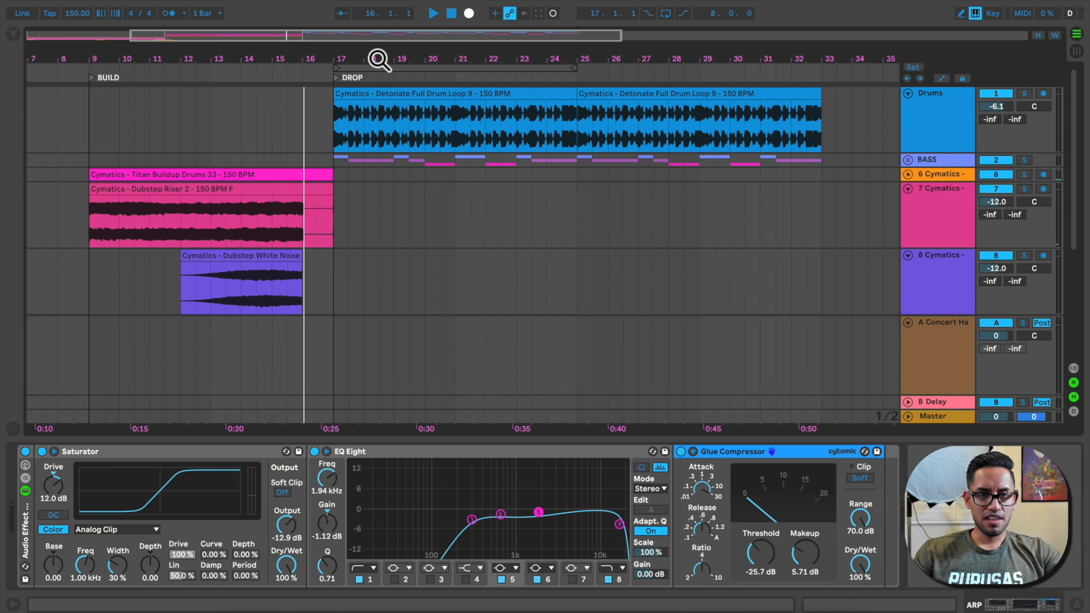
{"action": "left_click", "coordinate": [908, 161]}
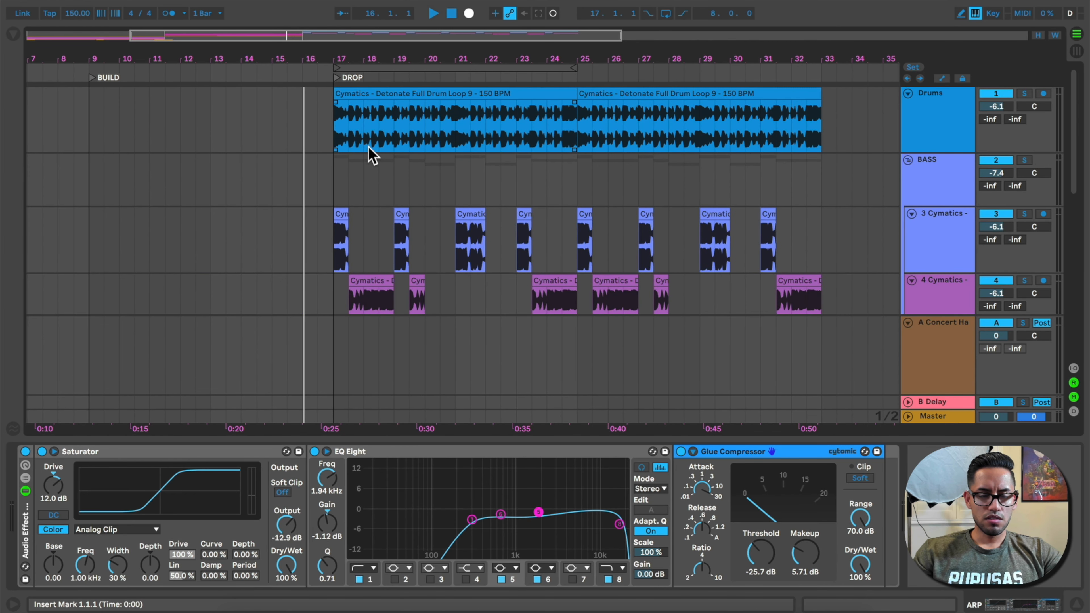
{"action": "left_click_drag", "start_coordinate": [338, 60], "coordinate": [411, 61]}
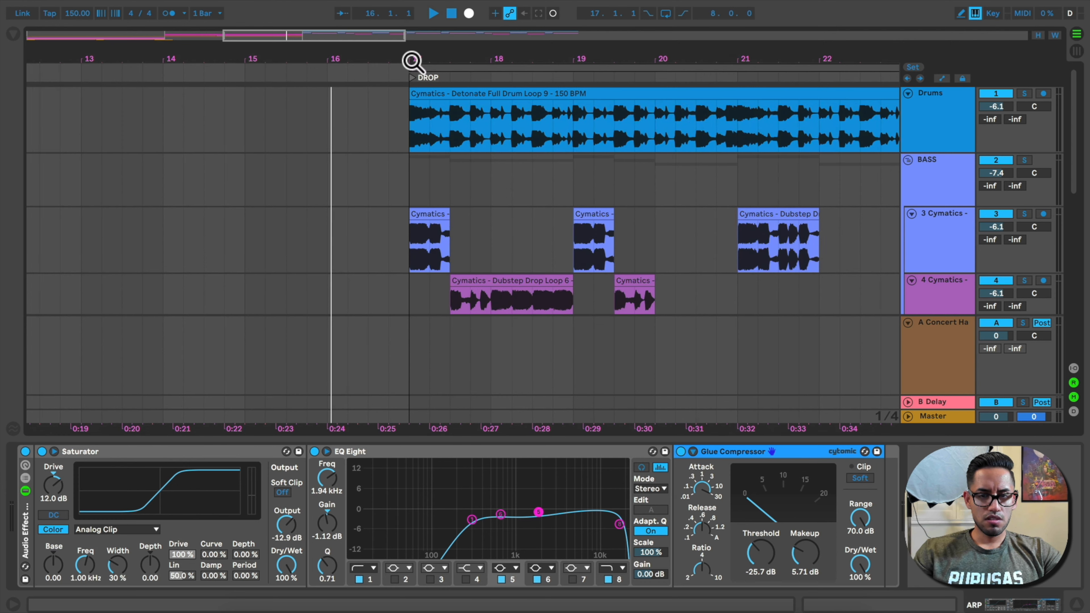
{"action": "left_click", "coordinate": [1075, 605]}
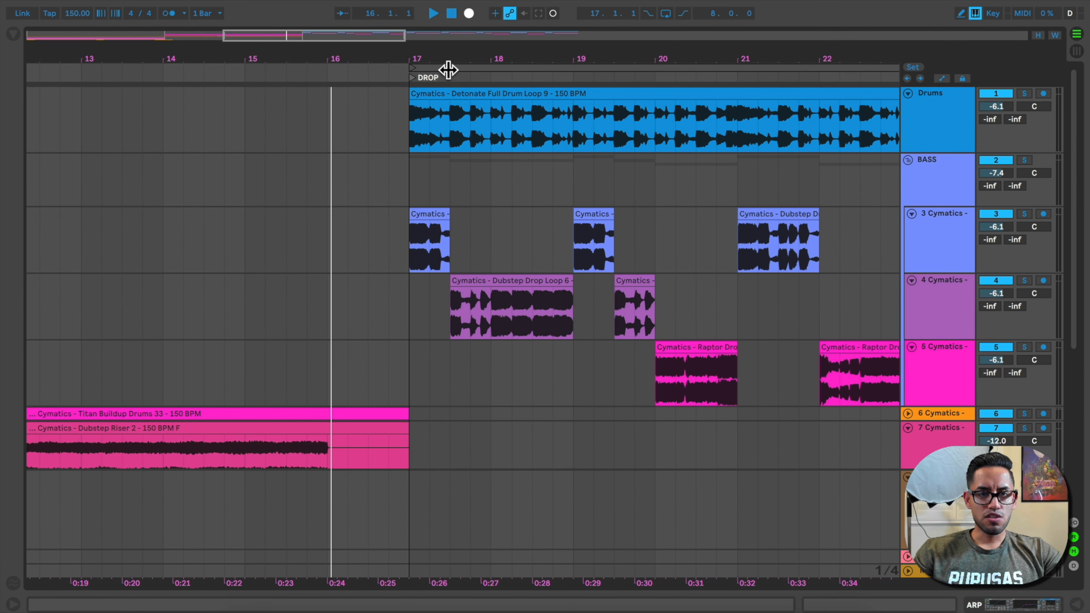
Copy track 3's bass clip from bar 17 to bar 13 and extend the copy to a full bar
{"action": "left_click_drag", "start_coordinate": [441, 64], "coordinate": [687, 27]}
{"action": "scroll", "coordinate": [642, 249], "scroll_direction": "down", "scroll_amount": 2}
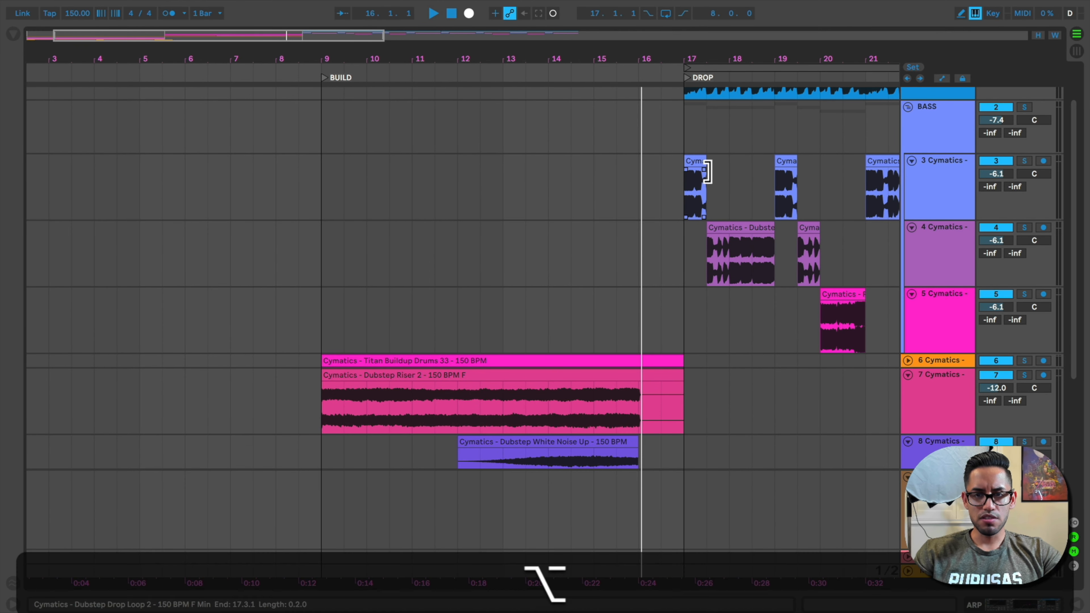
{"action": "left_click_drag", "start_coordinate": [694, 164], "coordinate": [528, 171]}
{"action": "left_click_drag", "start_coordinate": [518, 66], "coordinate": [491, 65]}
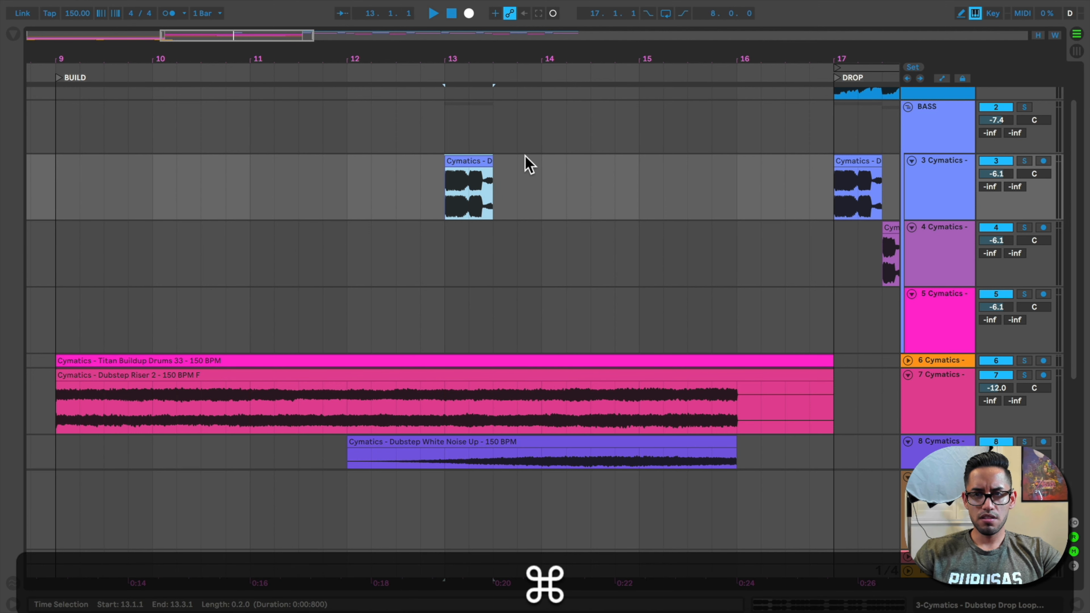
{"action": "left_click_drag", "start_coordinate": [493, 167], "coordinate": [541, 172]}
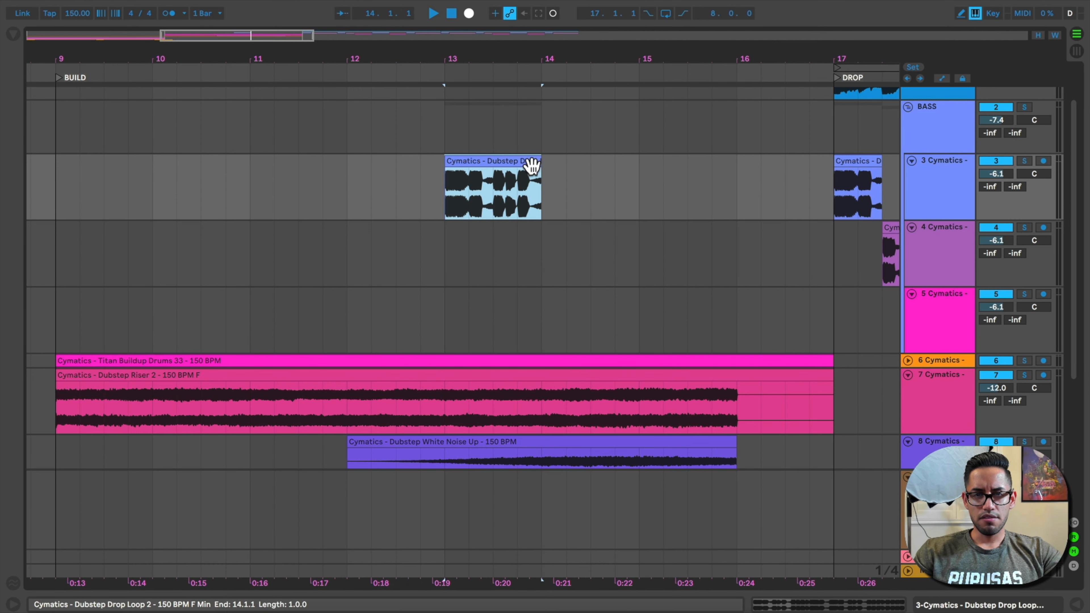
Duplicate the one-bar bass clip on track 3 twice, filling up to bar 16, and solo the track
{"action": "key", "text": "super+d"}
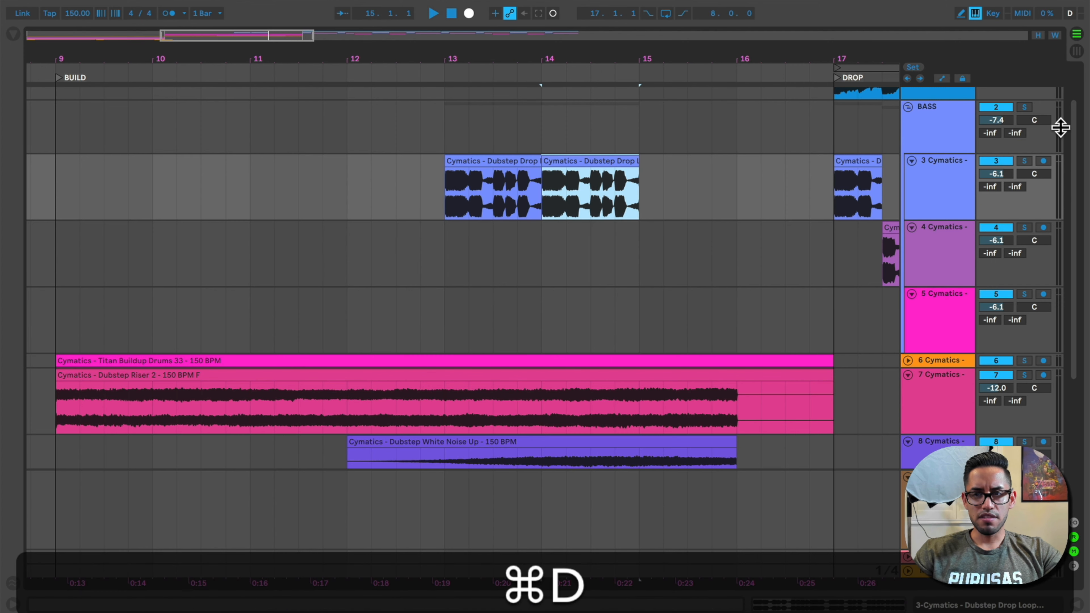
{"action": "left_click", "coordinate": [1024, 160]}
{"action": "left_click", "coordinate": [611, 161]}
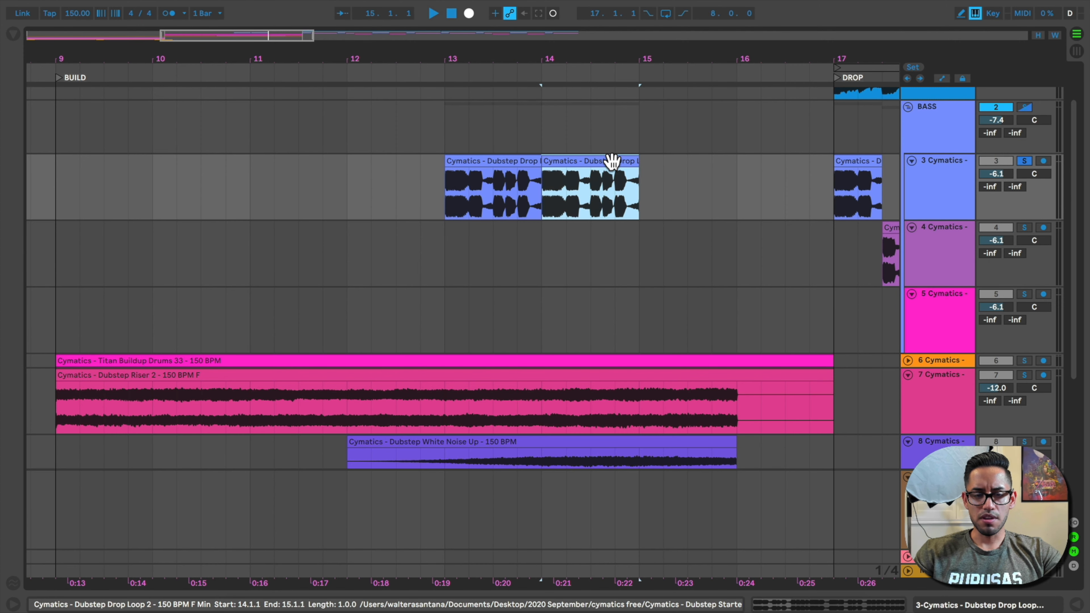
{"action": "key", "text": "super+d"}
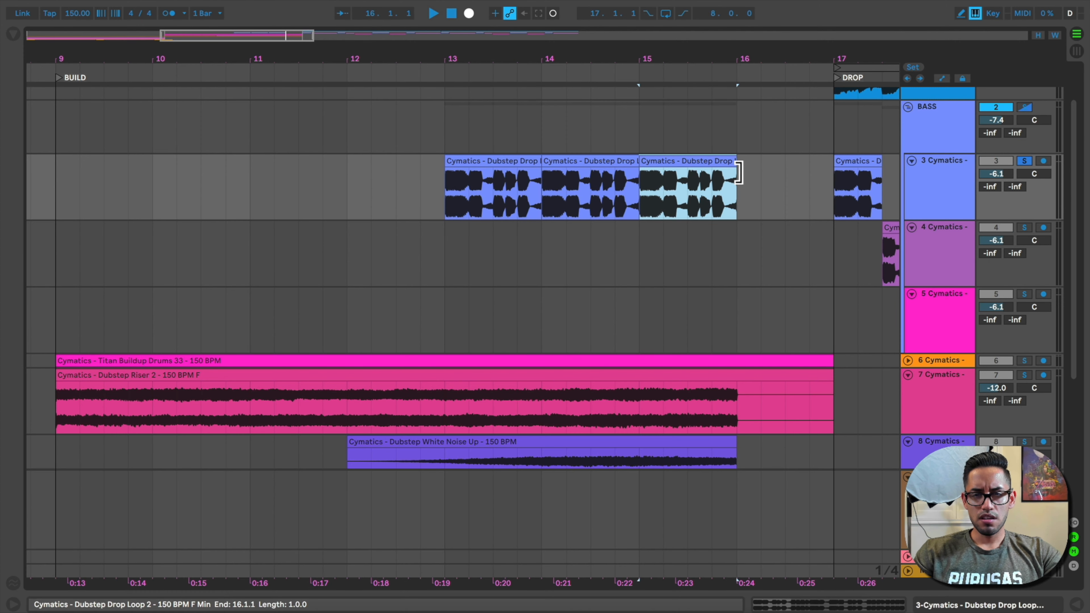
Shorten the bass clip at bar 15 to half a bar and duplicate it to fill the bar
{"action": "left_click_drag", "start_coordinate": [720, 172], "coordinate": [695, 174]}
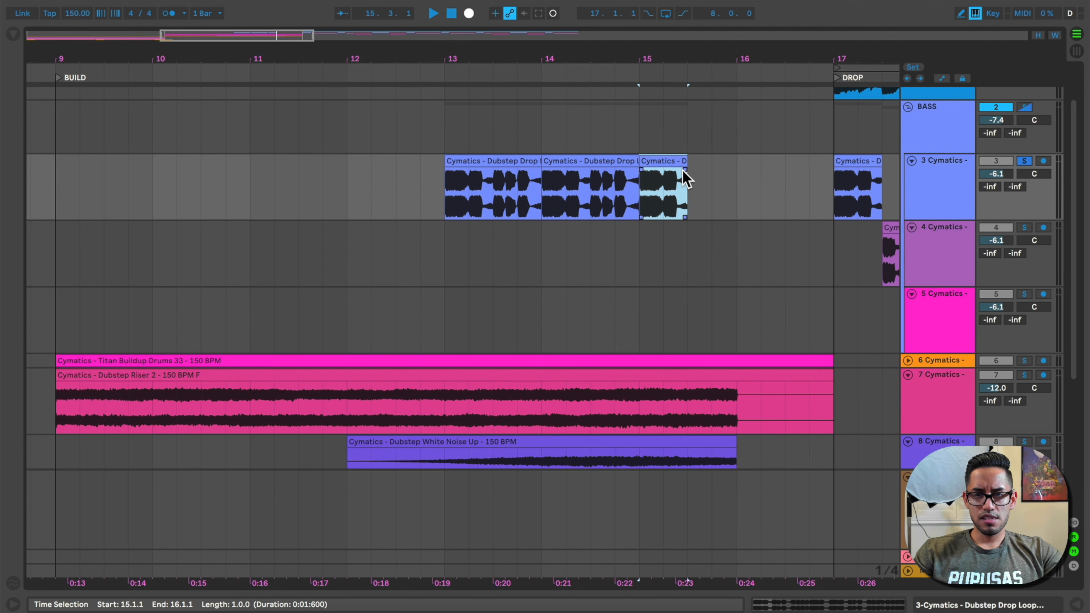
{"action": "left_click", "coordinate": [688, 179]}
{"action": "left_click", "coordinate": [652, 182]}
{"action": "key", "text": "super+d"}
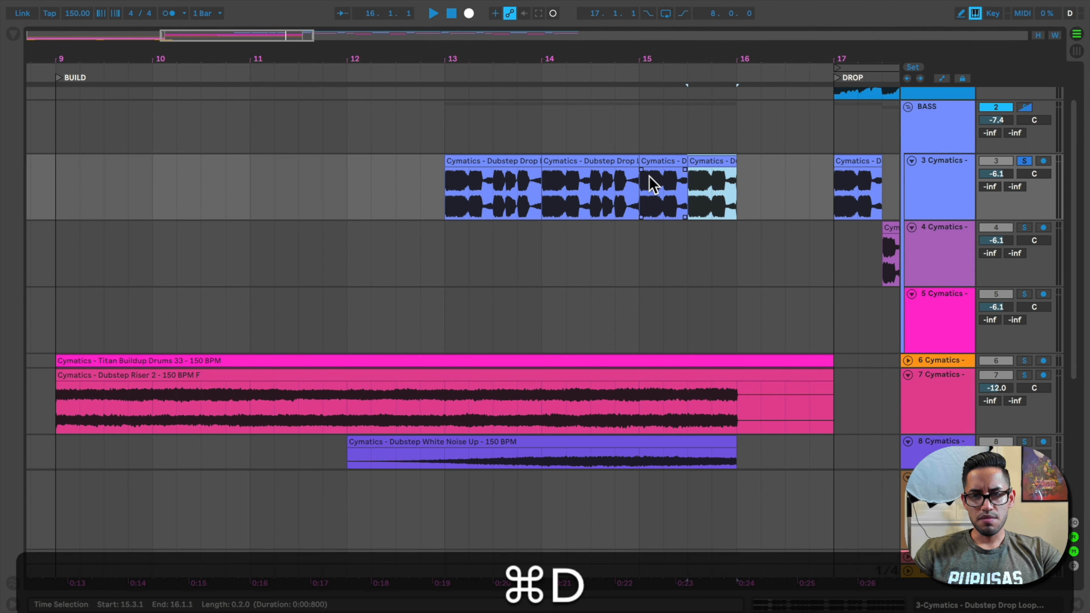
Copy the bass clip to track 4, extend it to bar 17, trim it to start at bar 16, and move it onto track 3
{"action": "left_click", "coordinate": [504, 175]}
{"action": "left_click_drag", "start_coordinate": [494, 161], "coordinate": [201, 229]}
{"action": "left_click_drag", "start_coordinate": [558, 331], "coordinate": [833, 336]}
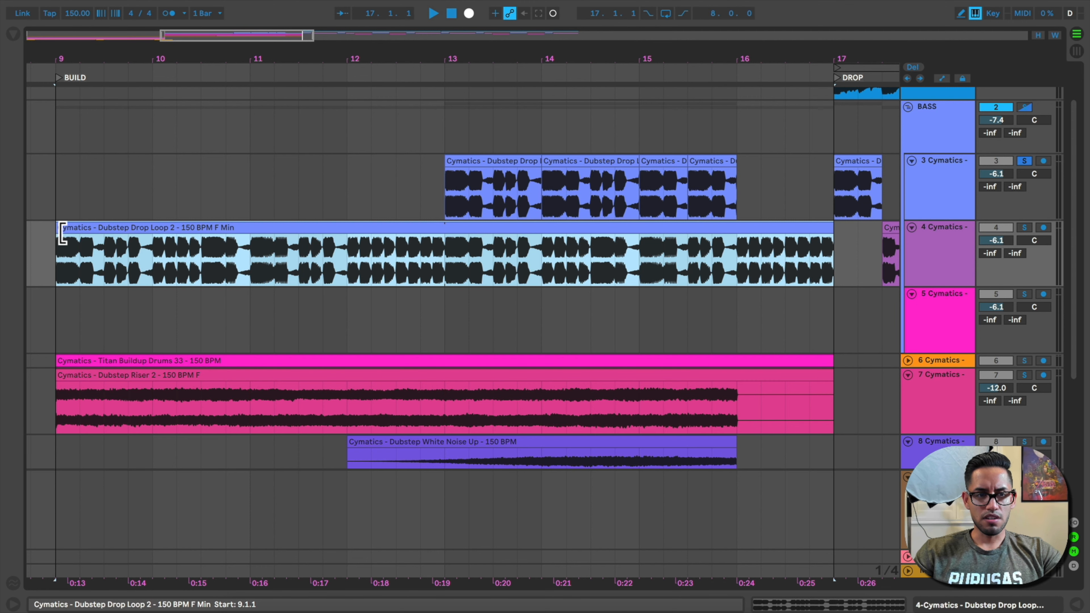
{"action": "left_click_drag", "start_coordinate": [64, 234], "coordinate": [732, 275]}
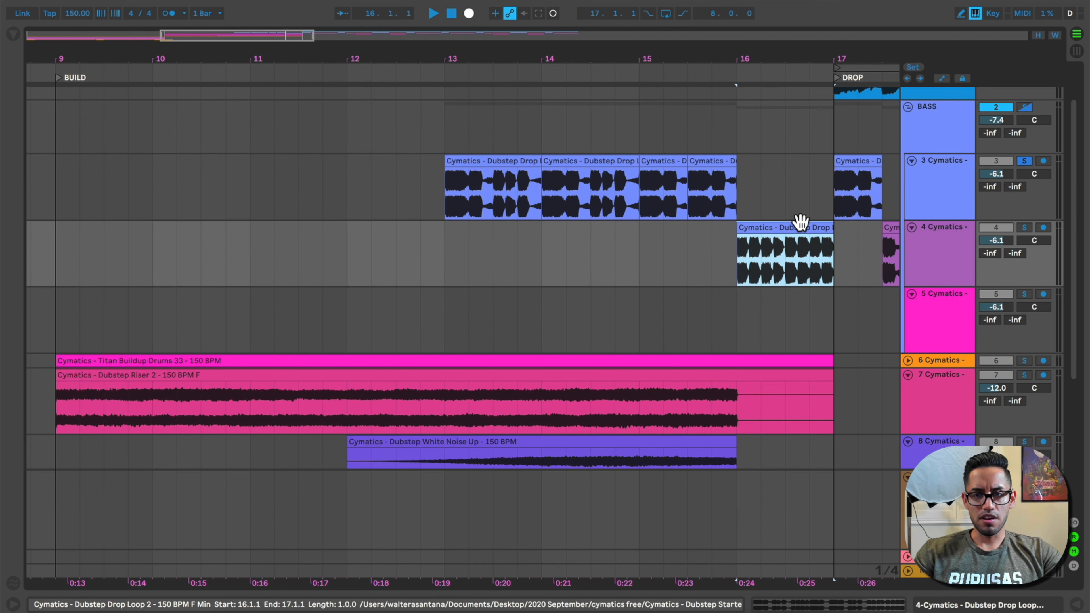
{"action": "left_click_drag", "start_coordinate": [802, 232], "coordinate": [806, 212]}
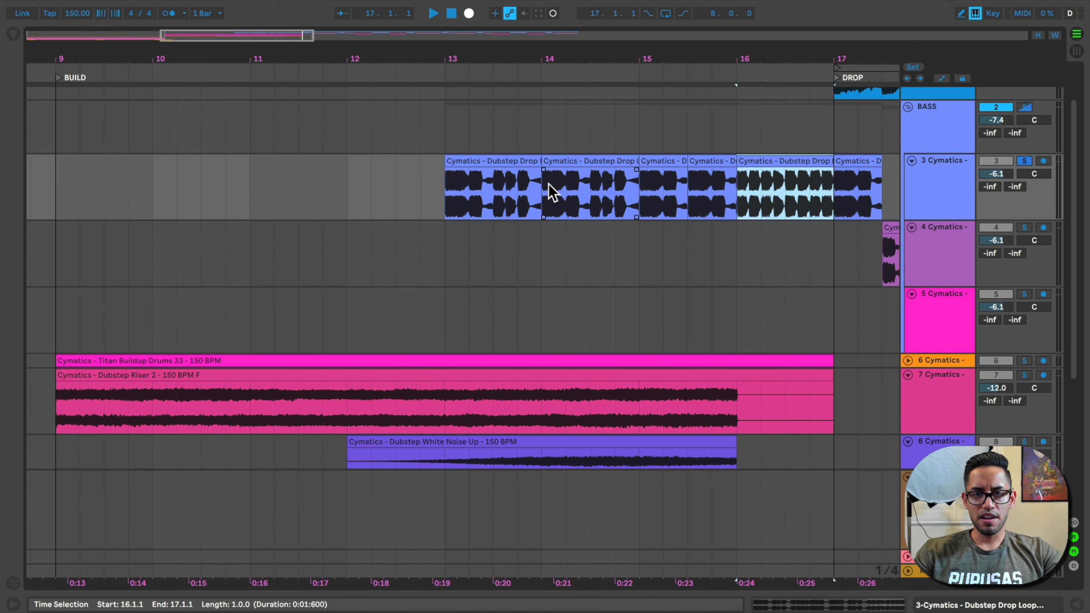
Play the soloed bass clips on track 3 through the build from bar 13
{"action": "mouse_move", "coordinate": [553, 78]}
{"action": "left_mouse_down"}
{"action": "mouse_move", "coordinate": [553, 115]}
{"action": "mouse_move", "coordinate": [554, 78]}
{"action": "left_mouse_up"}
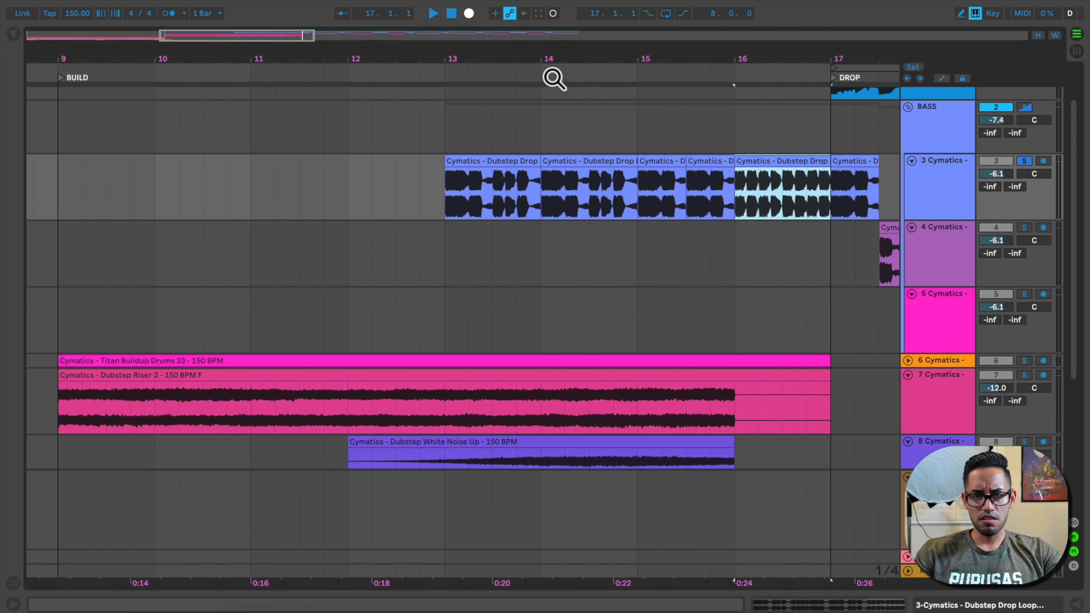
{"action": "mouse_move", "coordinate": [521, 163]}
{"action": "left_mouse_down"}
{"action": "mouse_move", "coordinate": [486, 163]}
{"action": "mouse_move", "coordinate": [511, 164]}
{"action": "mouse_move", "coordinate": [511, 183]}
{"action": "mouse_move", "coordinate": [504, 165]}
{"action": "left_mouse_up"}
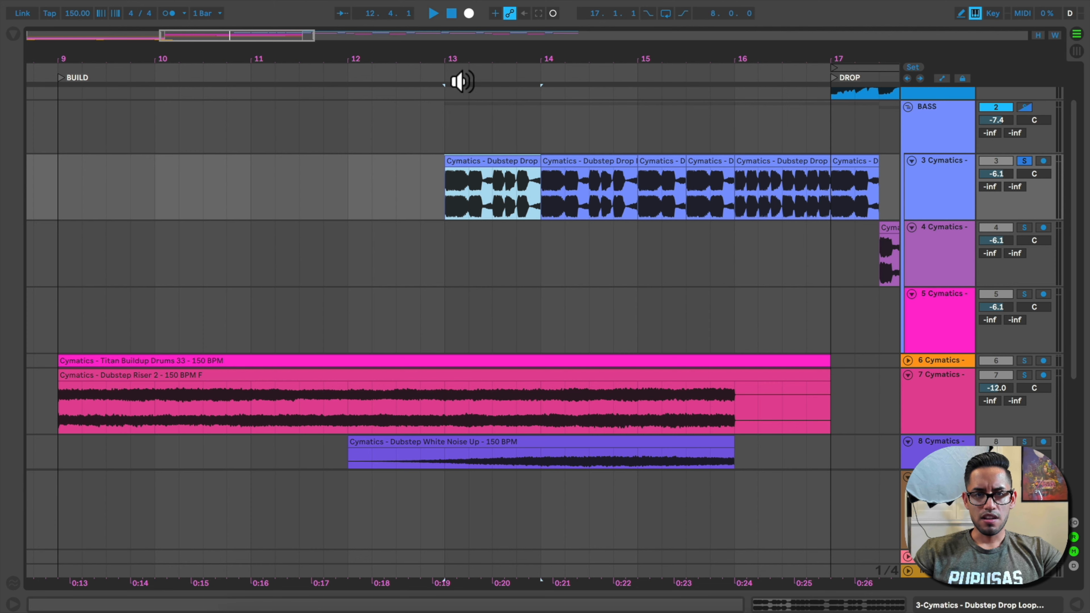
{"action": "left_click", "coordinate": [435, 76]}
{"action": "left_click_drag", "start_coordinate": [469, 66], "coordinate": [463, 46]}
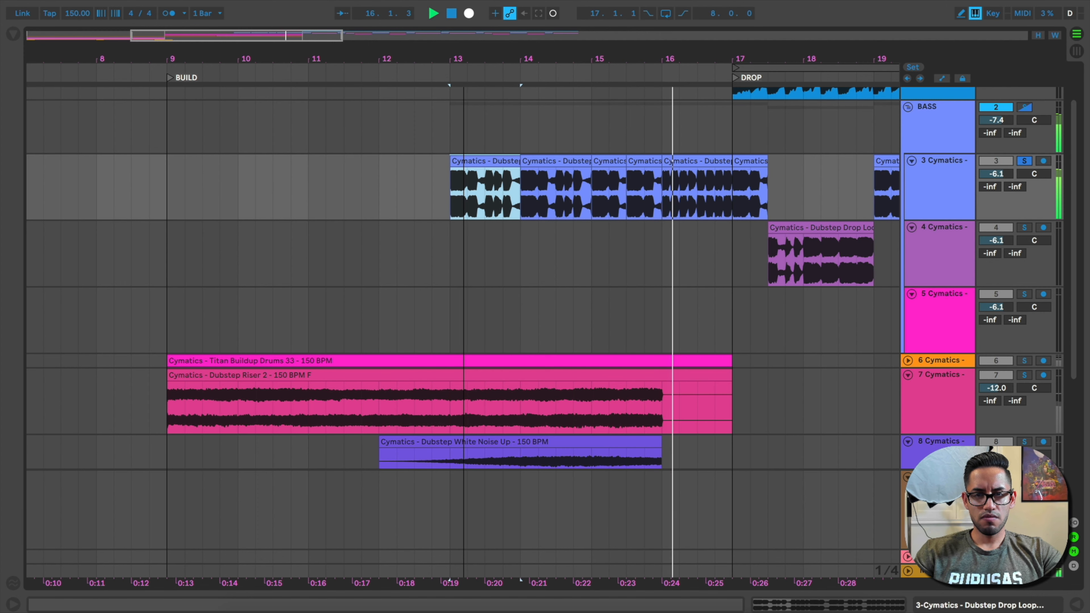
{"action": "key", "text": "space"}
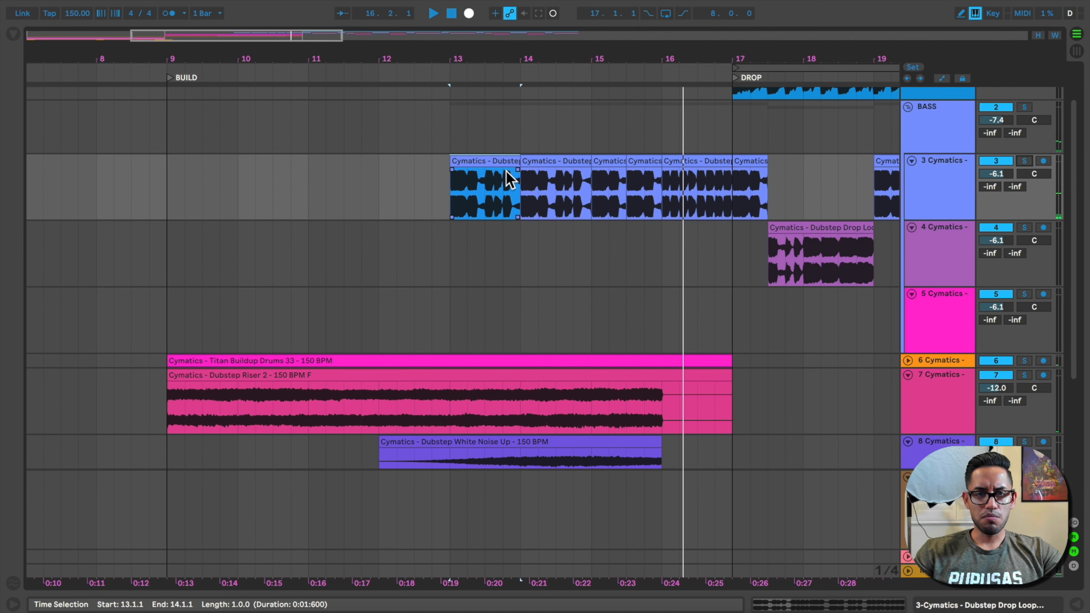
Copy track 3's first bass clip to bar 12 with a fade-in and audition it soloed
{"action": "left_click_drag", "start_coordinate": [492, 166], "coordinate": [426, 164]}
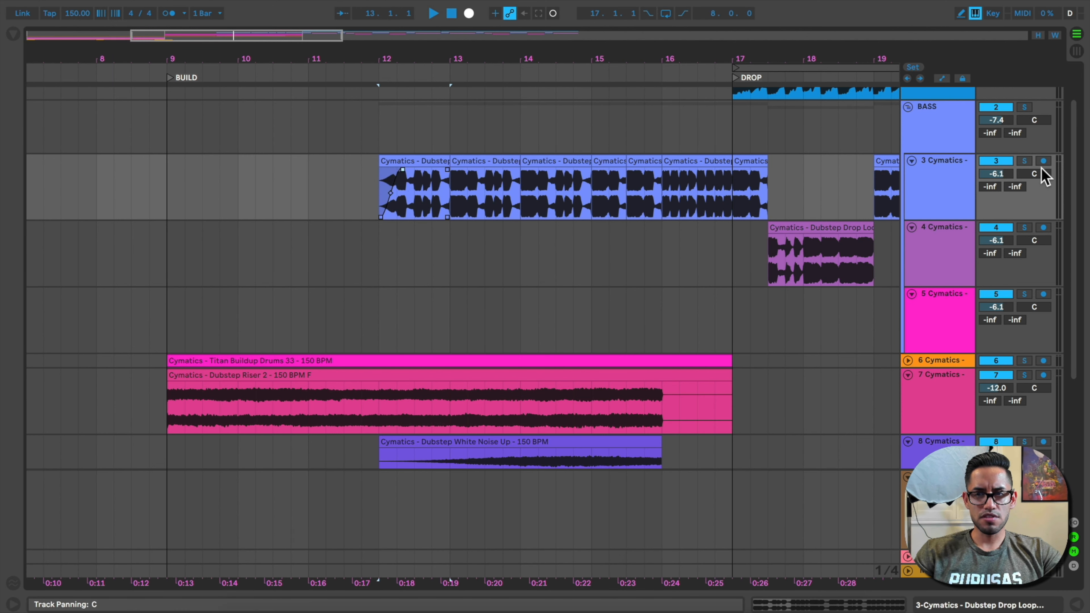
{"action": "left_click", "coordinate": [1025, 161]}
{"action": "left_click", "coordinate": [377, 82]}
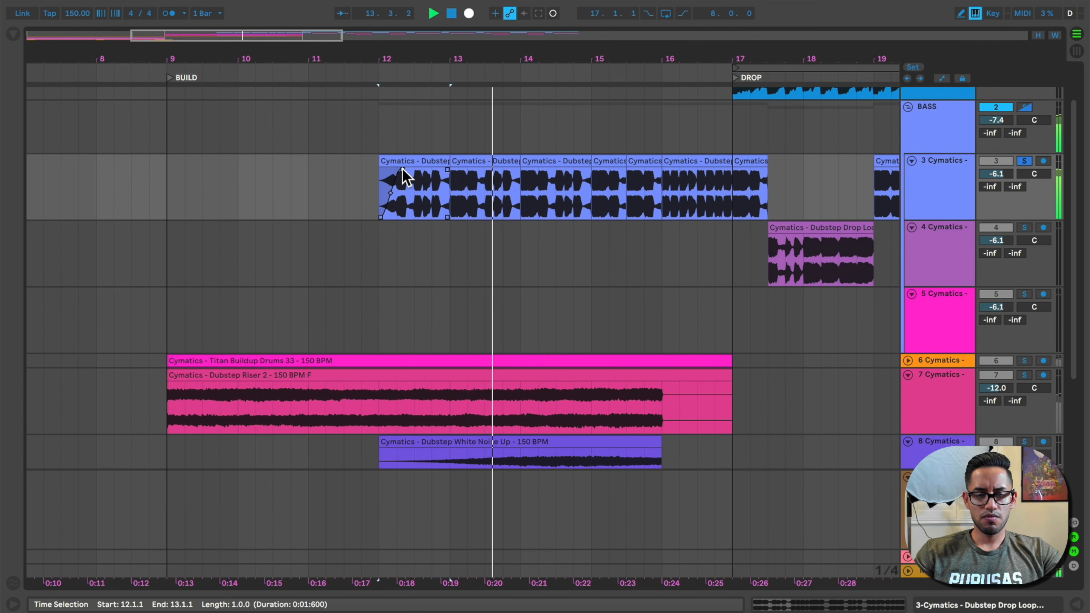
{"action": "key", "text": "space"}
Unsolo track 3 and play the full arrangement from bar 1
{"action": "left_click", "coordinate": [170, 79]}
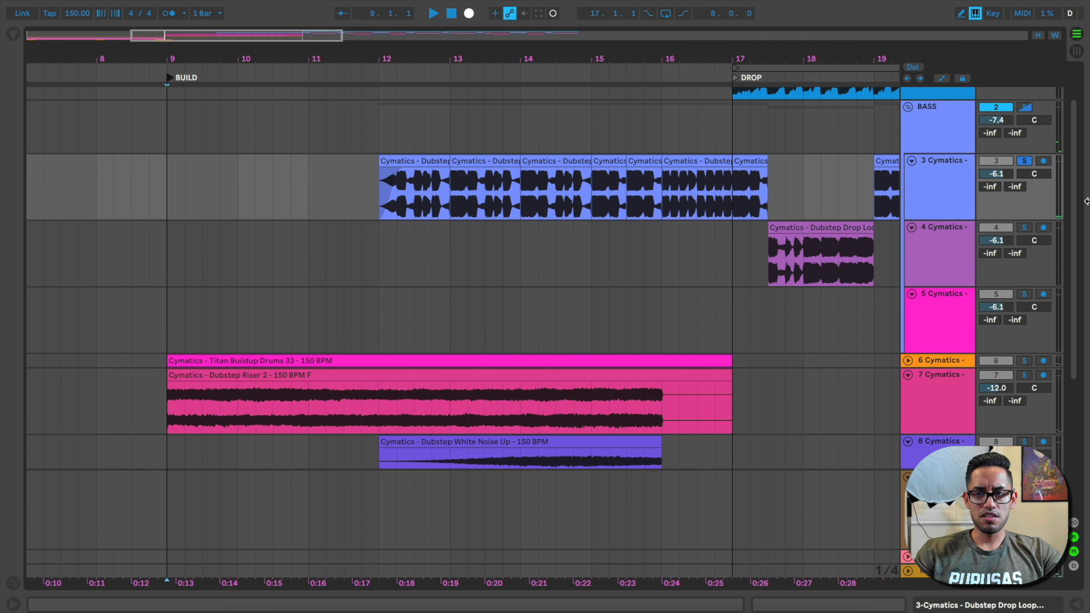
{"action": "left_click", "coordinate": [1024, 162]}
{"action": "left_click_drag", "start_coordinate": [398, 69], "coordinate": [299, 65]}
{"action": "left_click", "coordinate": [433, 13]}
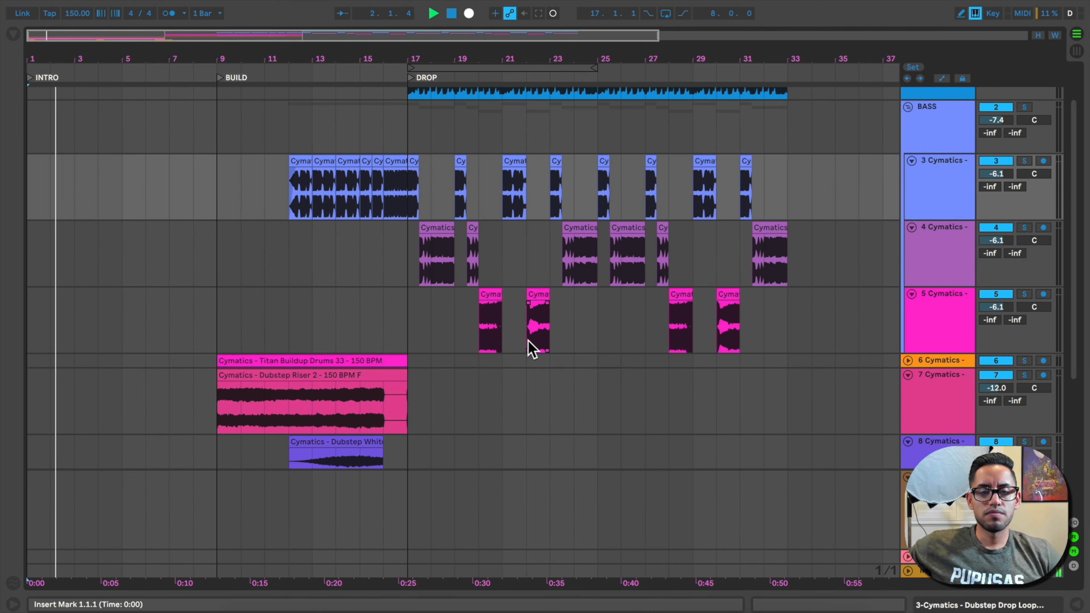
Check the track levels in the mixer during playback, then return to the arrangement and unfold the BASS group
{"action": "left_click", "coordinate": [1077, 51]}
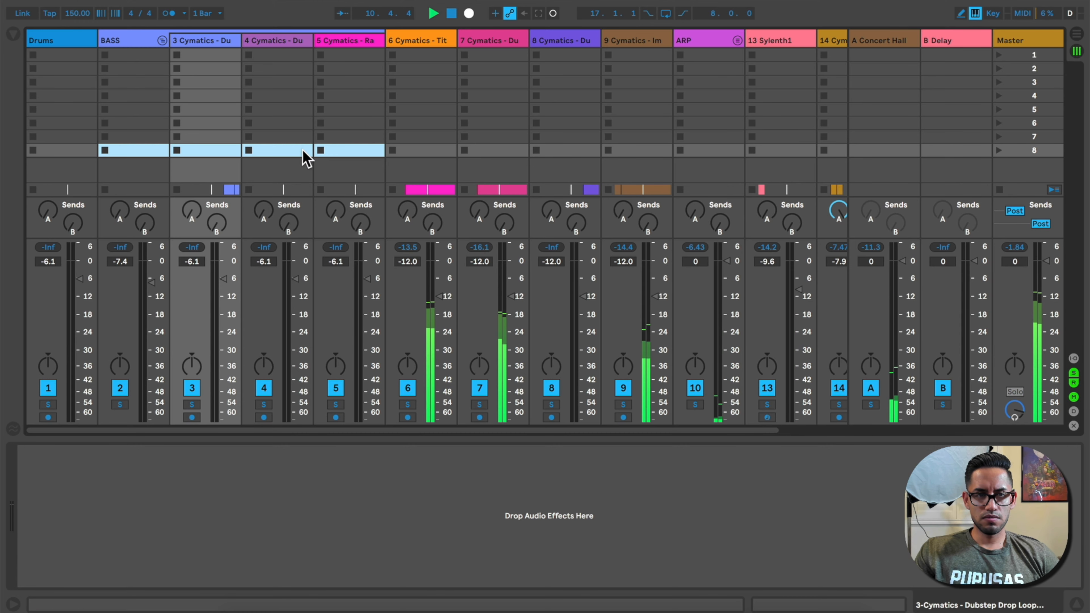
{"action": "key", "text": "Delete"}
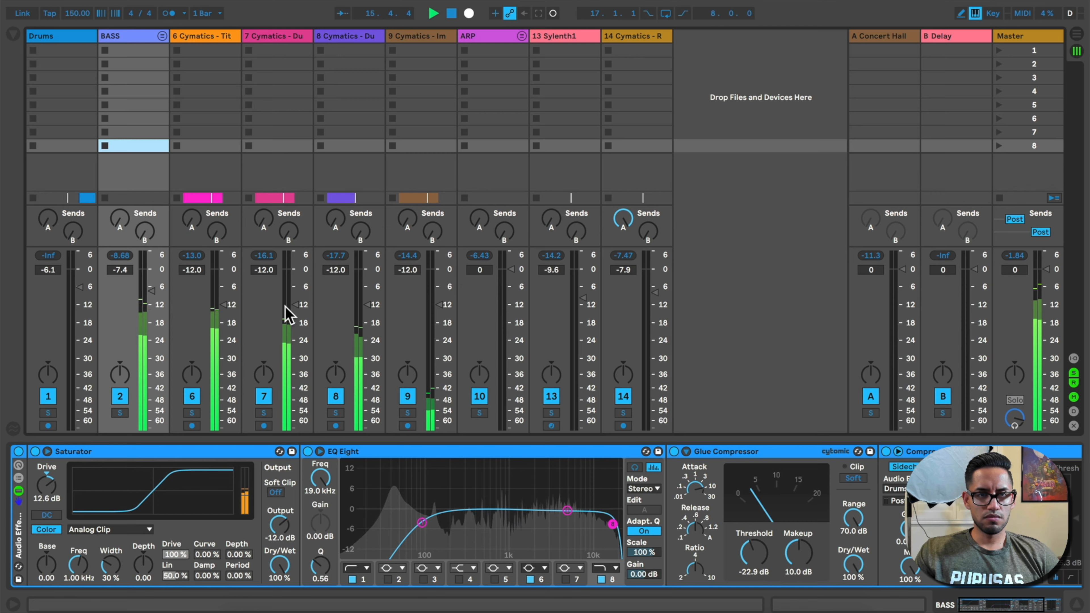
{"action": "left_click", "coordinate": [1078, 35]}
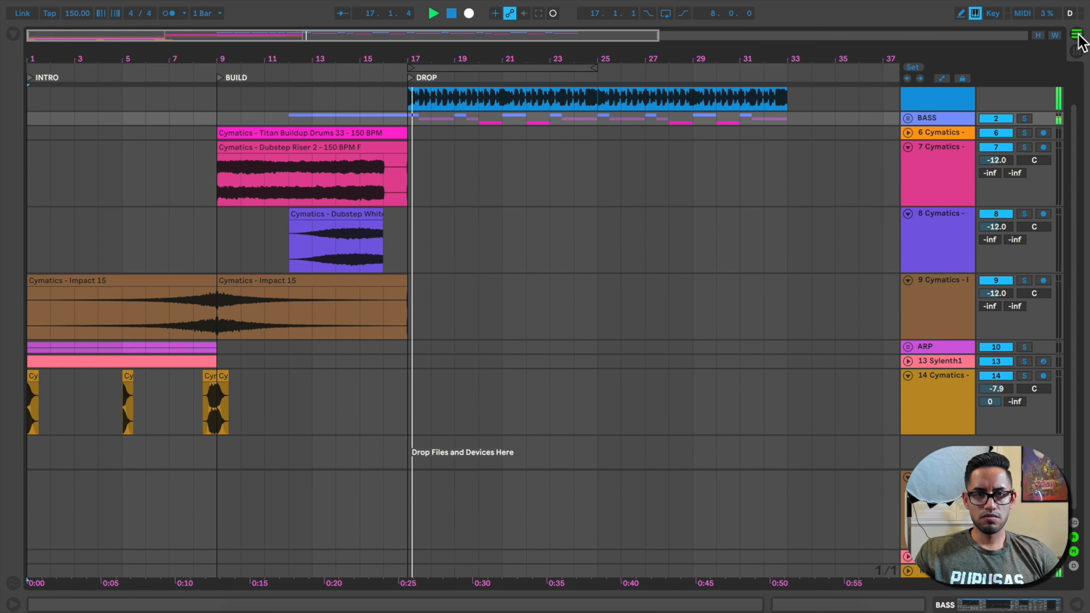
{"action": "key", "text": "h"}
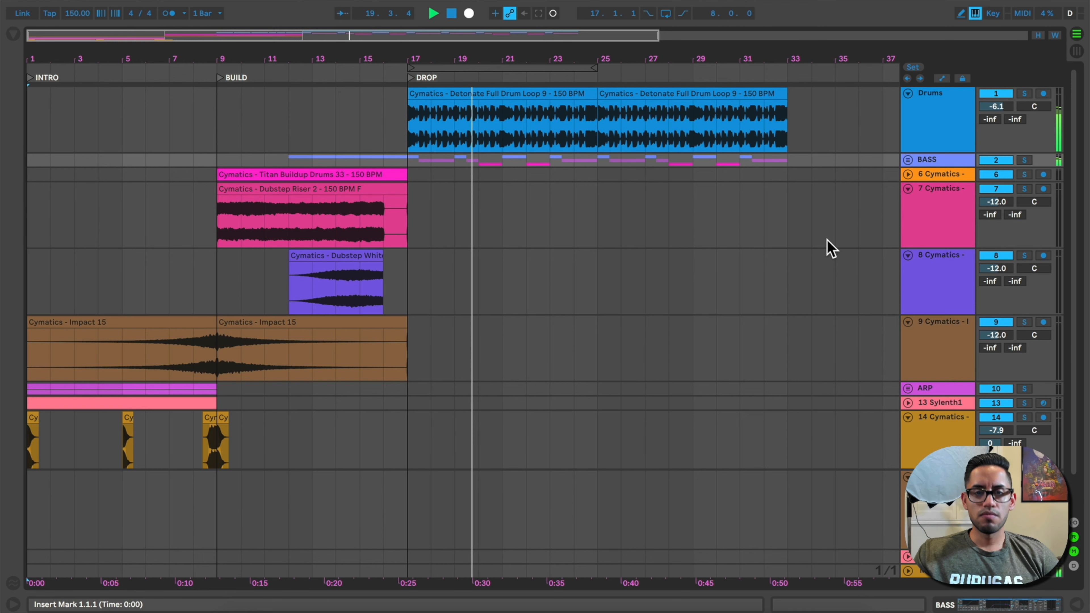
{"action": "left_click", "coordinate": [907, 160]}
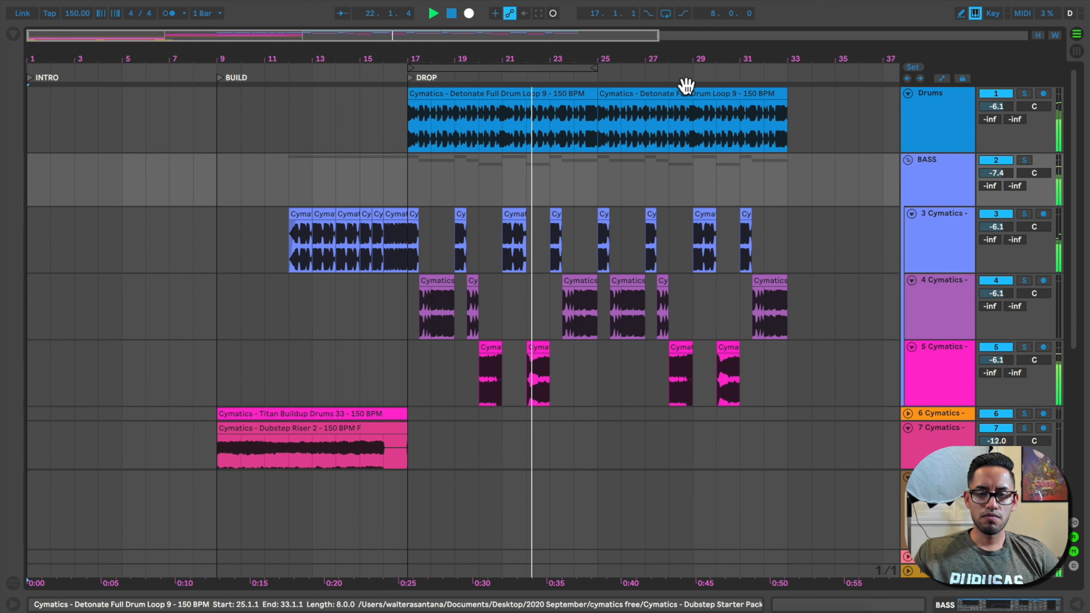
Trim the second drum loop clip on the Drums track to end at bar 32 and stop playback
{"action": "left_click_drag", "start_coordinate": [603, 60], "coordinate": [609, 61]}
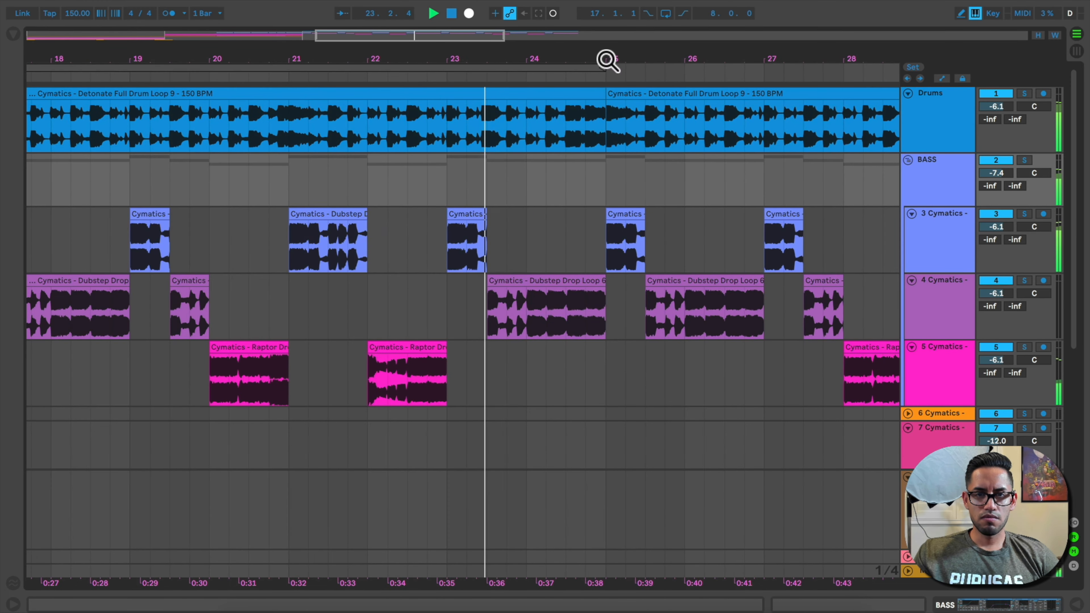
{"action": "scroll", "coordinate": [652, 129], "scroll_direction": "right", "scroll_amount": 5}
{"action": "scroll", "coordinate": [658, 131], "scroll_direction": "right", "scroll_amount": 3}
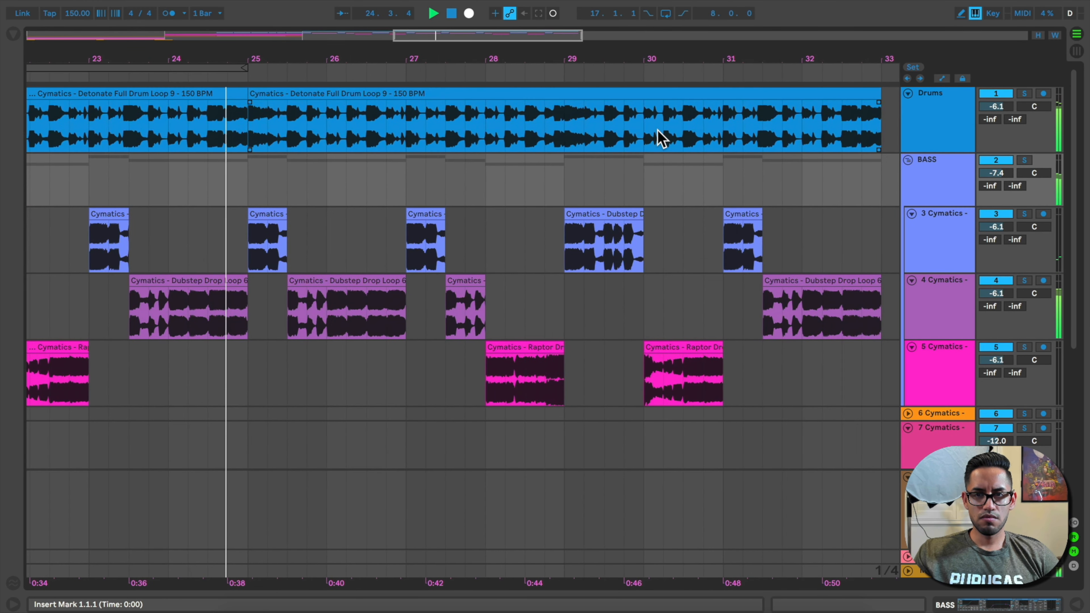
{"action": "left_click_drag", "start_coordinate": [689, 69], "coordinate": [650, 65]}
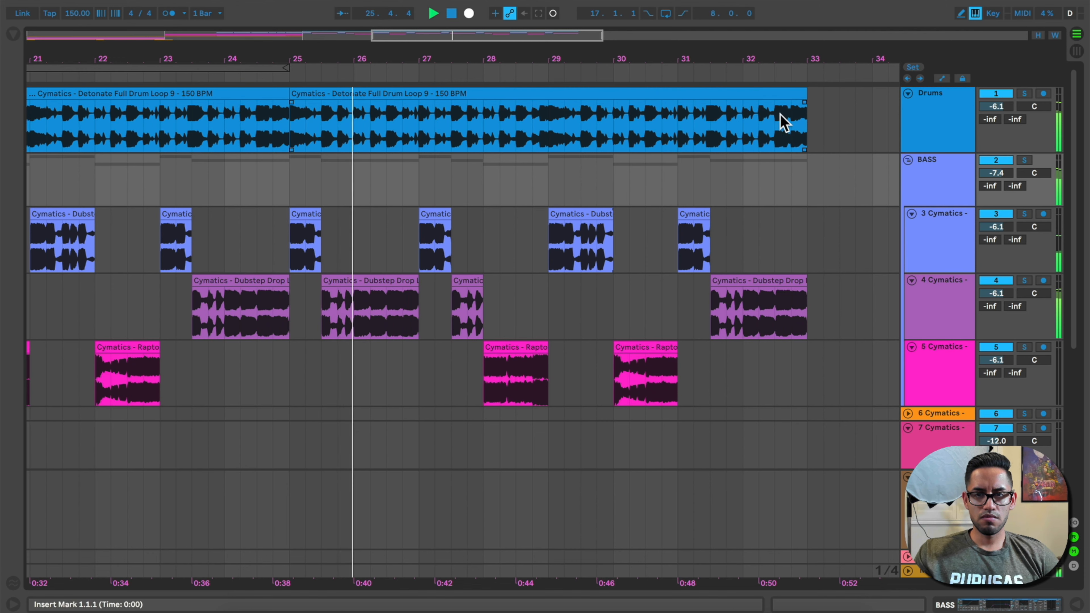
{"action": "left_click_drag", "start_coordinate": [806, 101], "coordinate": [751, 103]}
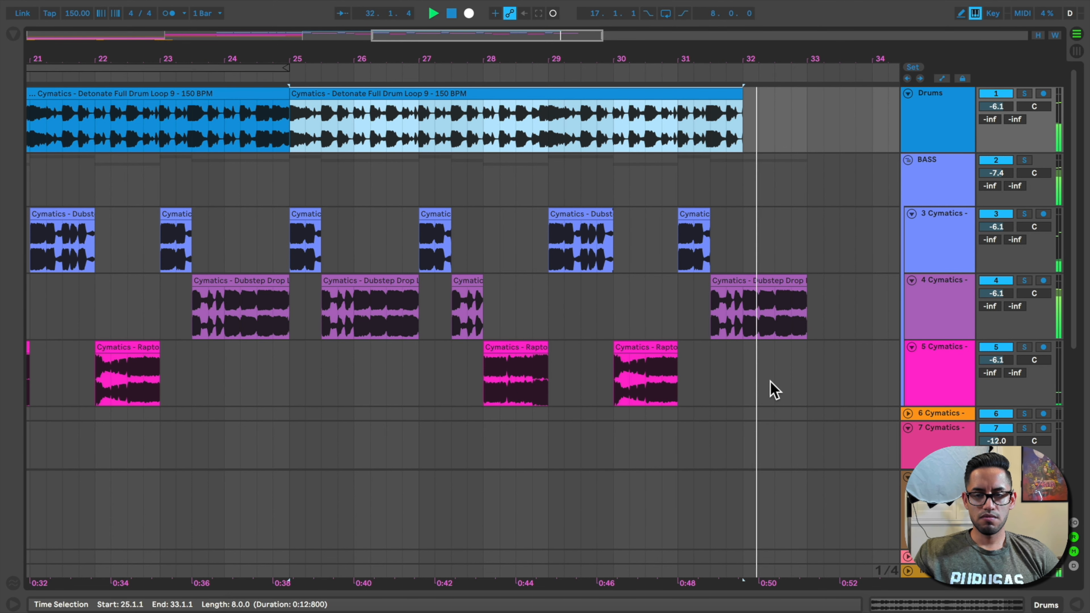
{"action": "key", "text": "space"}
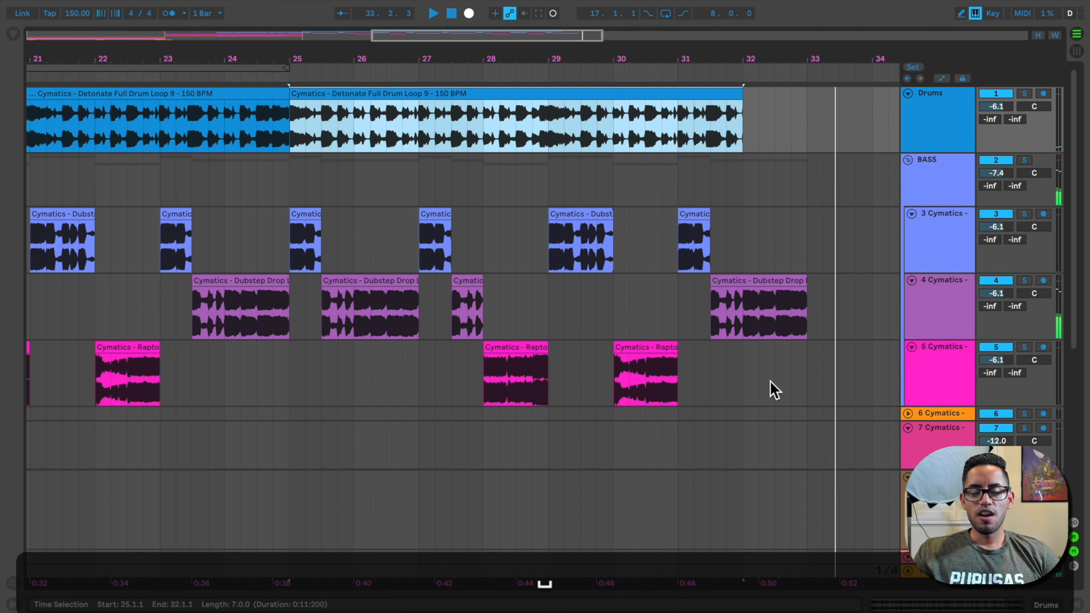